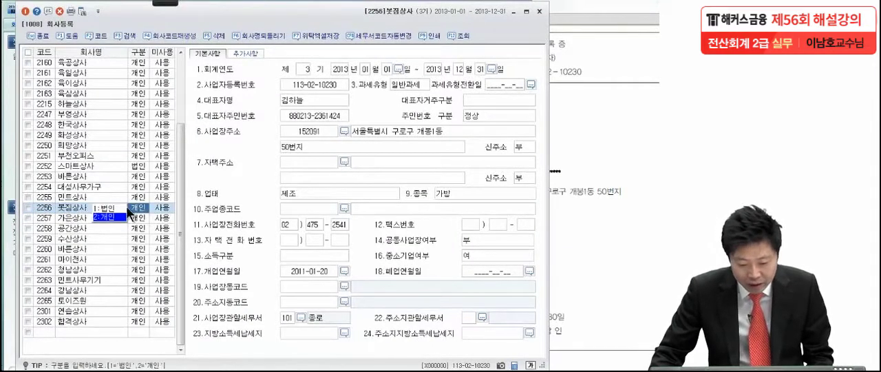
- Arrange the 봇짐상사 company registration form beside the business registration certificate PDF and start the screen pen
click(101, 210)
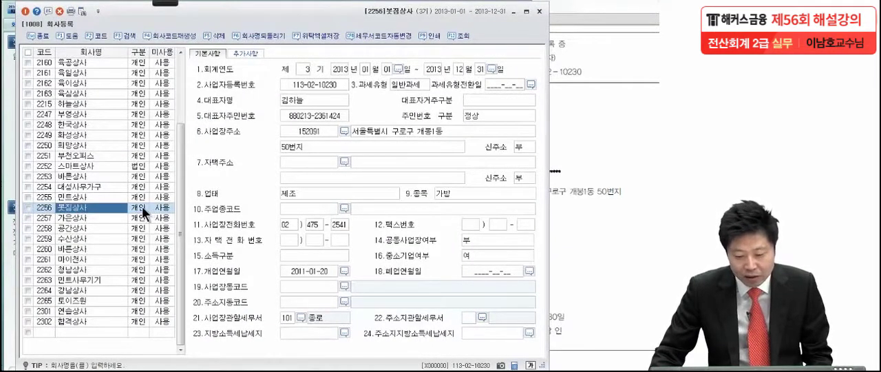
drag(323, 20, 192, 24)
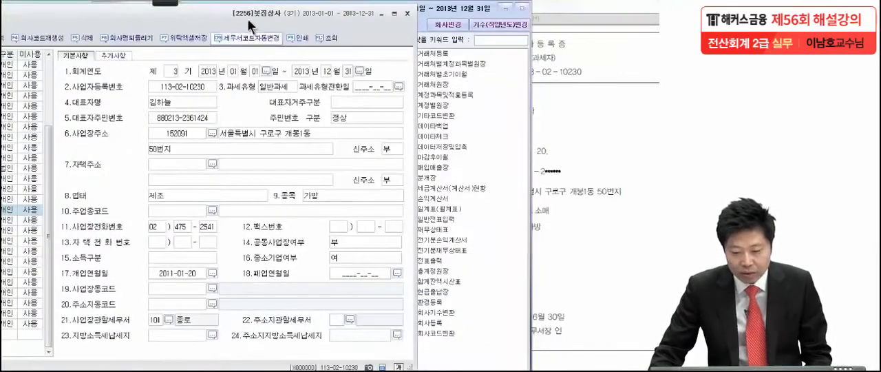
click(577, 73)
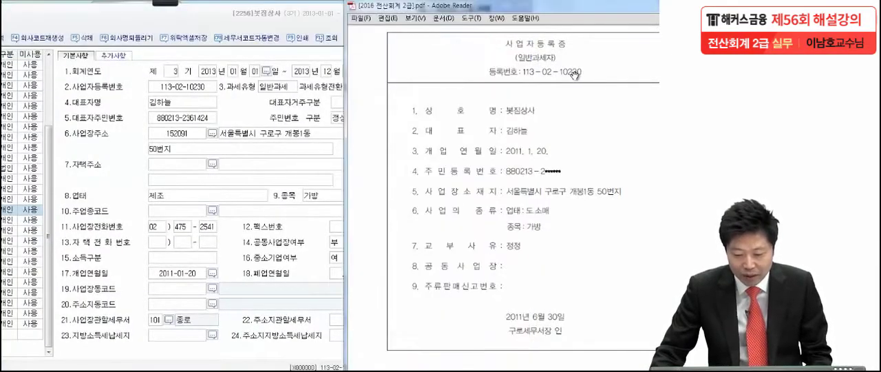
click(163, 3)
click(26, 16)
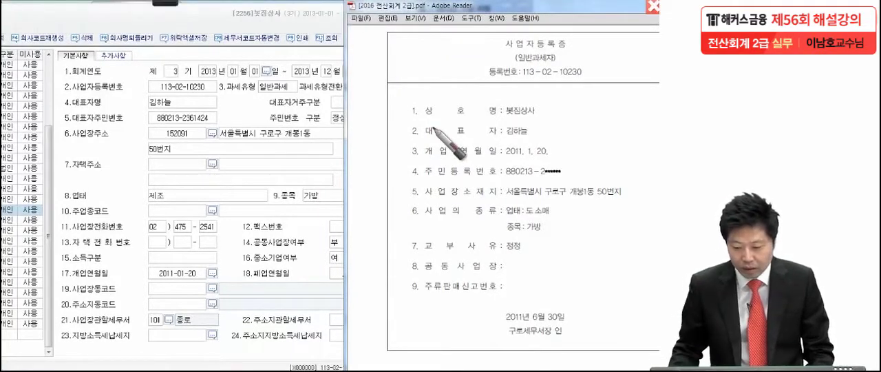
- Compare the registration number, representative, opening date and business address between certificate and form, ticking each matching item with the pen
click(586, 79)
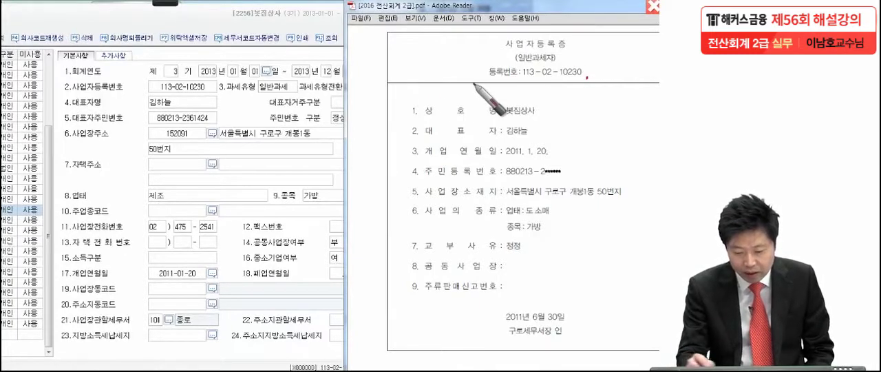
click(213, 90)
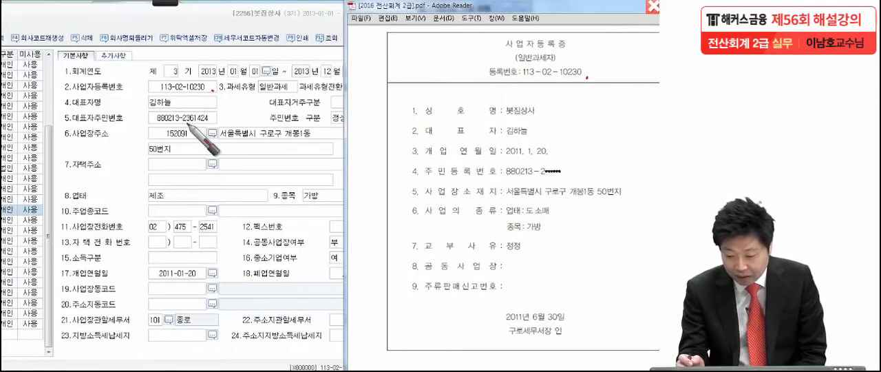
click(532, 137)
click(179, 107)
drag(551, 154, 558, 157)
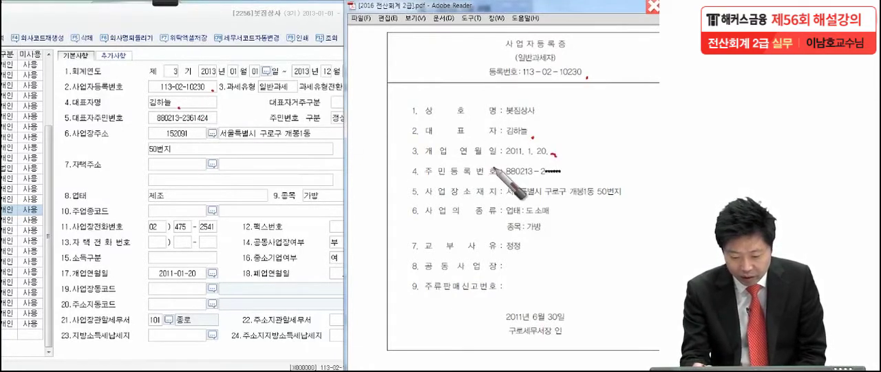
click(199, 282)
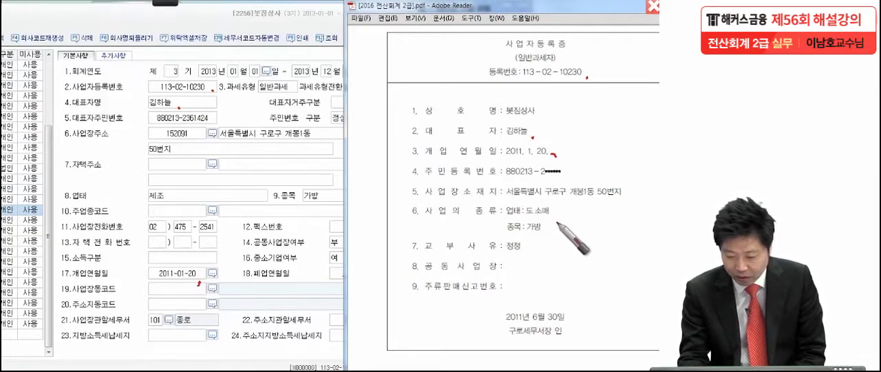
click(630, 196)
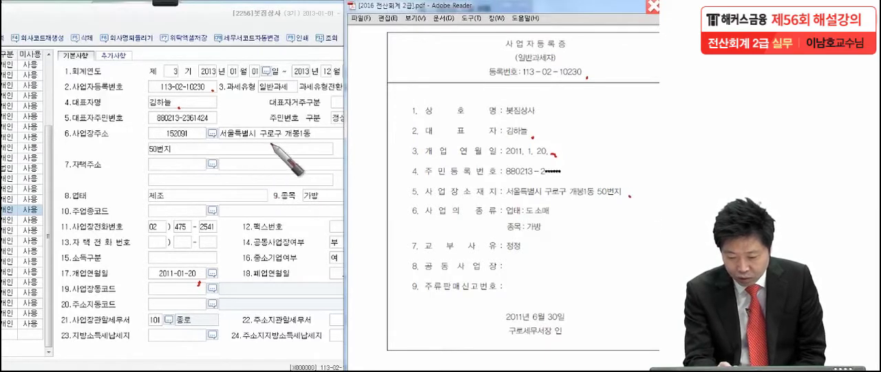
click(184, 154)
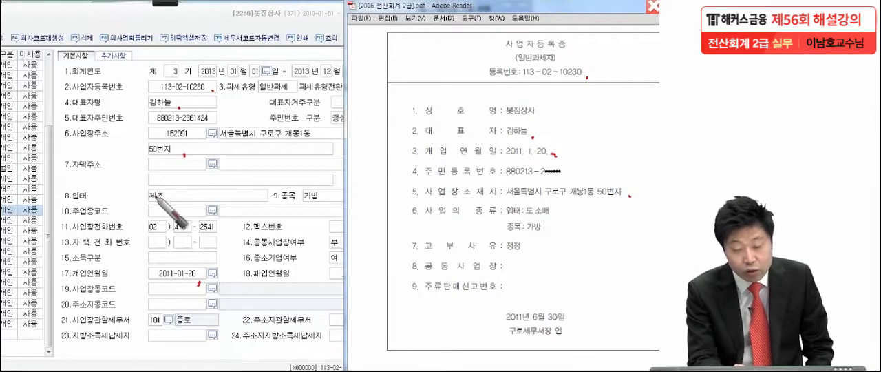
- Mark the certificate's business type 도소매 and the 구로 tax office with the pen as discrepancies, and tick the item 가방
mouse_move(396, 202)
mouse_down()
mouse_move(398, 215)
mouse_move(581, 214)
mouse_move(376, 221)
mouse_up()
drag(360, 194, 377, 191)
drag(359, 219, 362, 229)
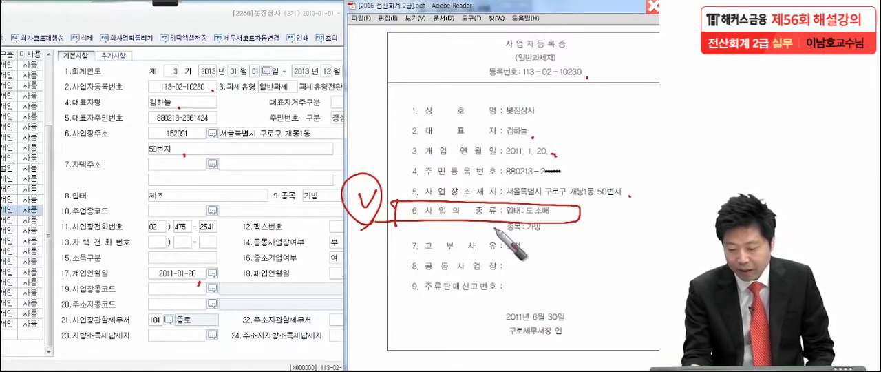
click(543, 236)
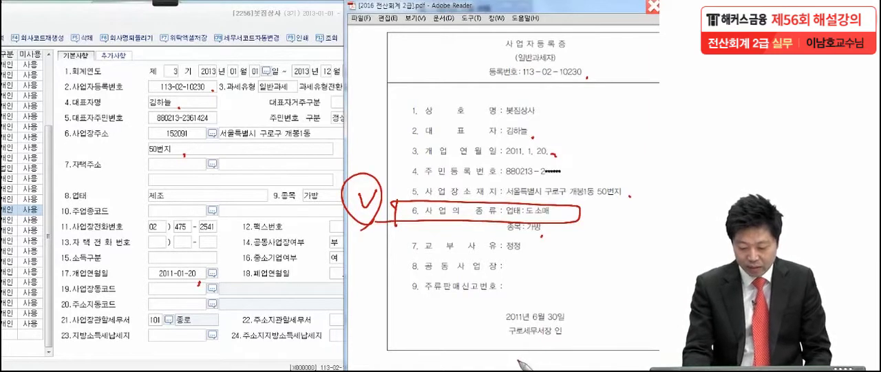
drag(528, 329, 506, 348)
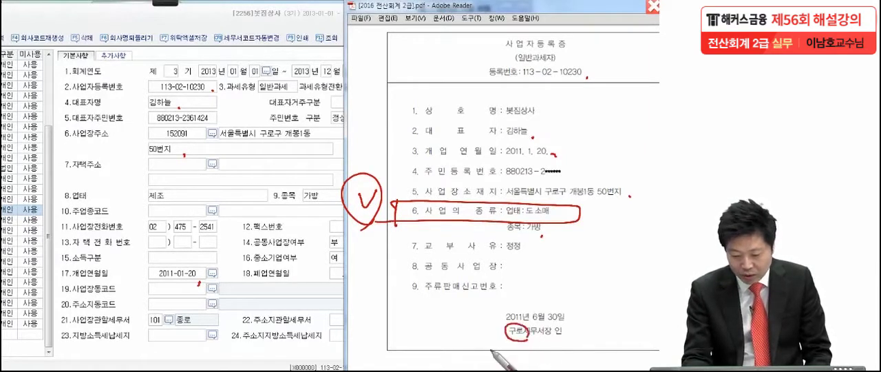
drag(482, 316, 446, 328)
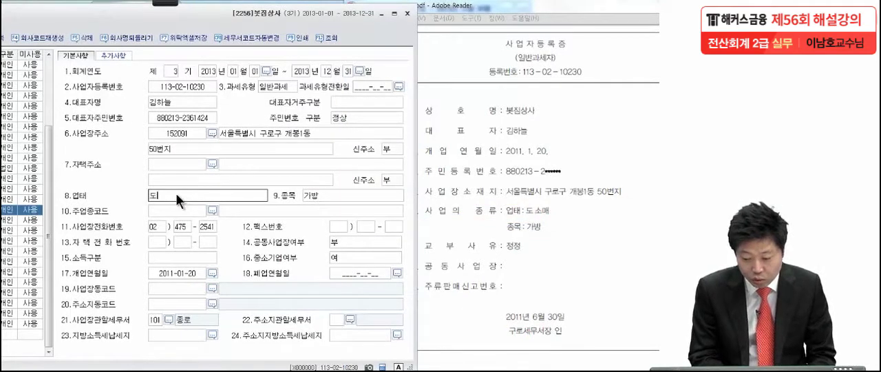
- Set the business type (업태) to 도소매 and the workplace's tax office (사업장관할세무서) to 113 구로
key(Return)
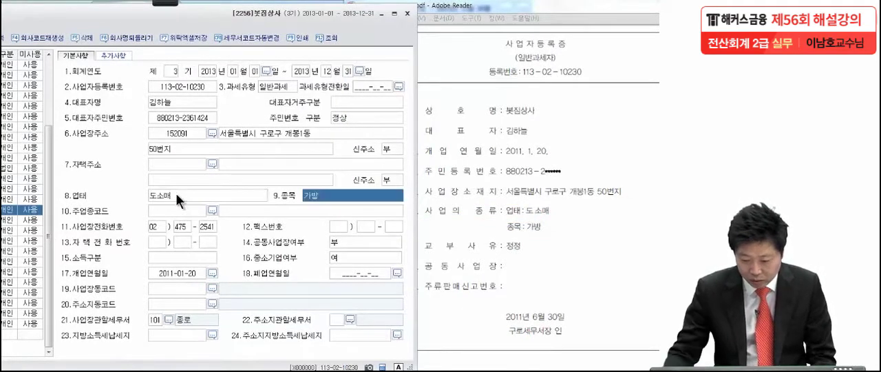
click(166, 321)
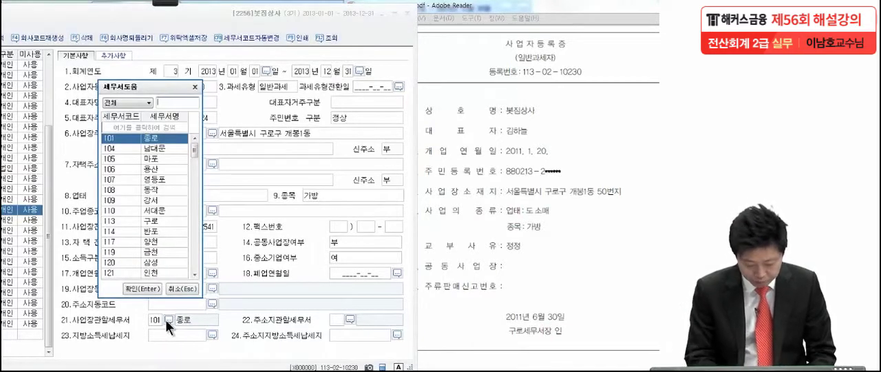
text(구로)
key(Return)
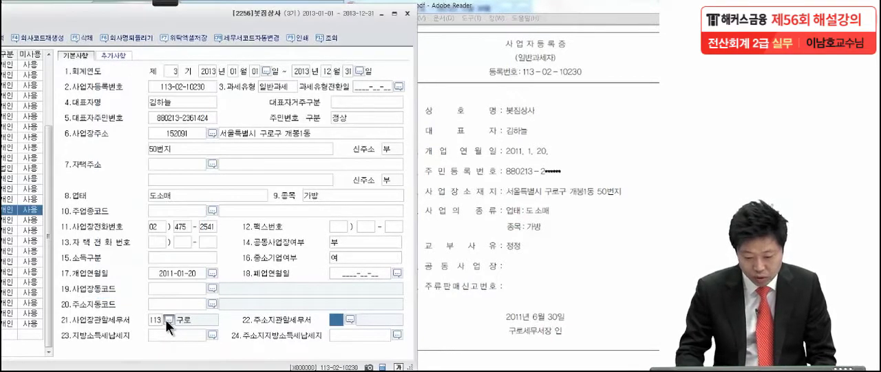
- Close the company registration form and bring the PDF to the 손익계산서 table of 문제 2
drag(113, 15, 235, 17)
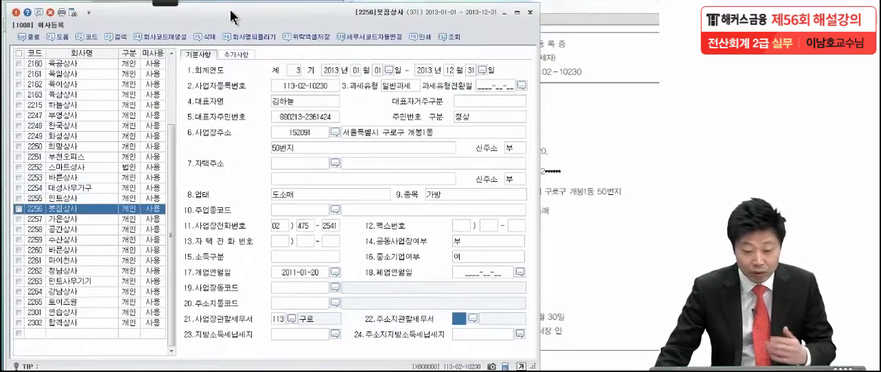
click(21, 36)
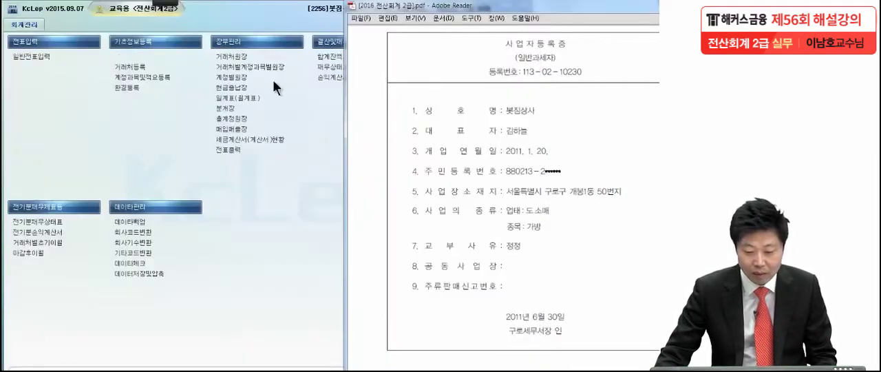
drag(486, 11, 405, 15)
scroll(460, 157, down, 10)
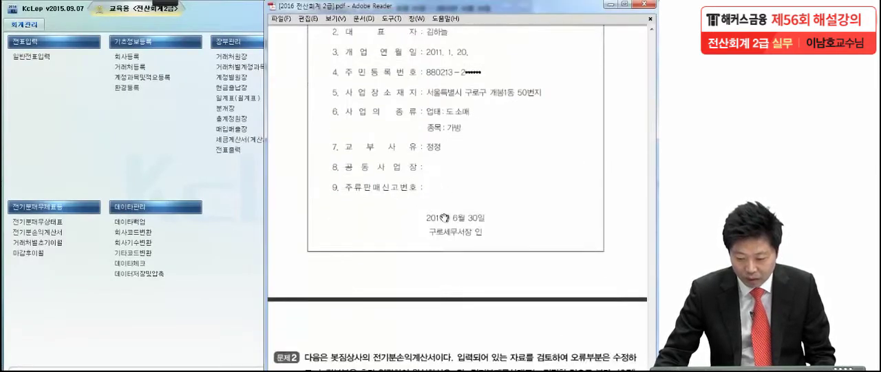
drag(449, 257, 448, 232)
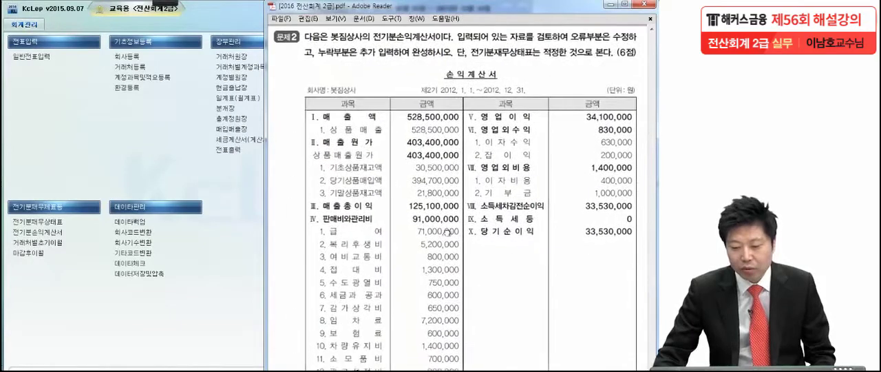
drag(450, 277, 450, 272)
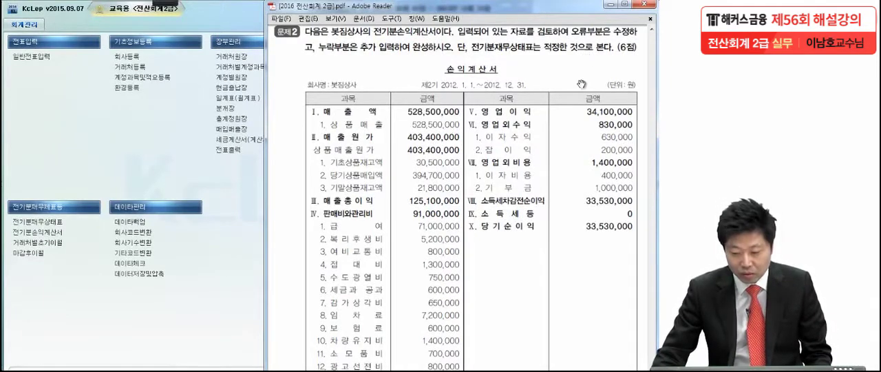
drag(561, 189, 561, 151)
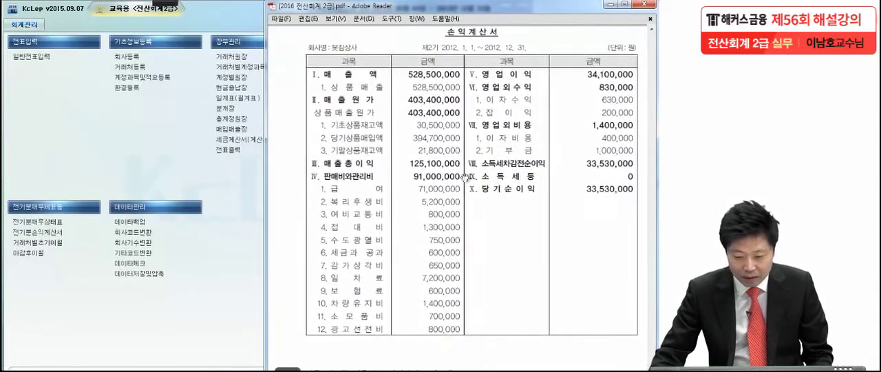
- Open the prior-year income statement (전기분손익계산서) beside the PDF and start the screen pen
click(38, 233)
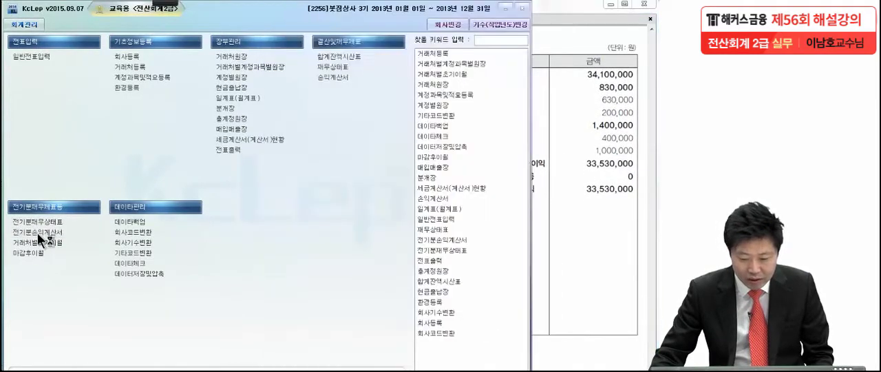
click(37, 232)
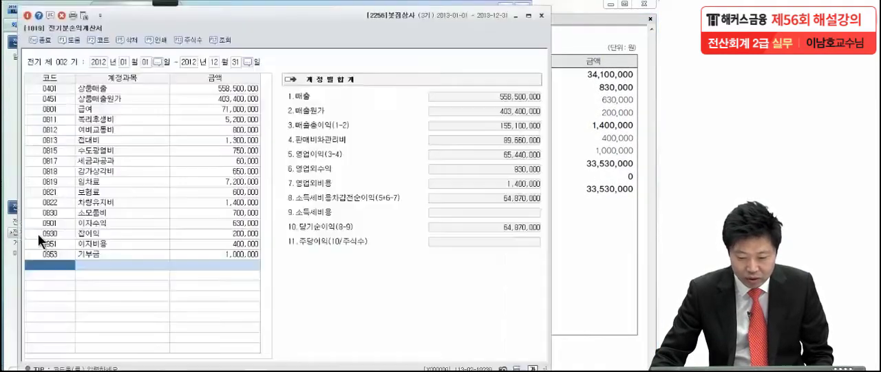
click(594, 149)
click(175, 4)
click(17, 14)
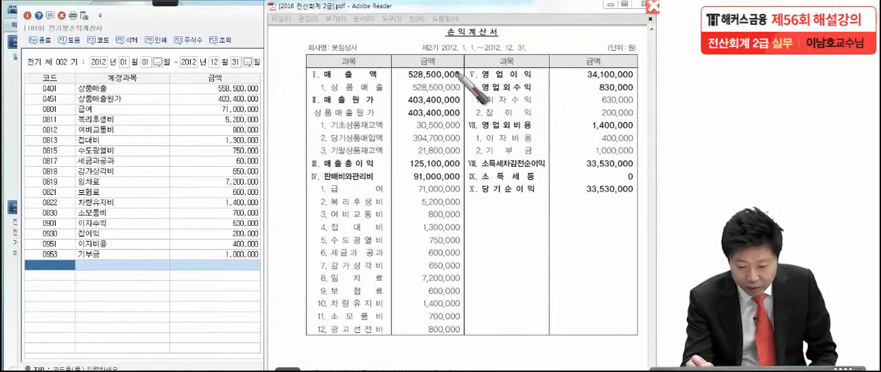
- Box and check-mark the 매출액 row of 528,500,000 in the PDF as a discrepancy
drag(469, 77, 464, 79)
mouse_move(297, 62)
mouse_down()
mouse_move(441, 61)
mouse_move(469, 81)
mouse_move(300, 83)
mouse_up()
mouse_move(276, 55)
mouse_down()
mouse_move(279, 66)
mouse_move(296, 51)
mouse_move(283, 95)
mouse_up()
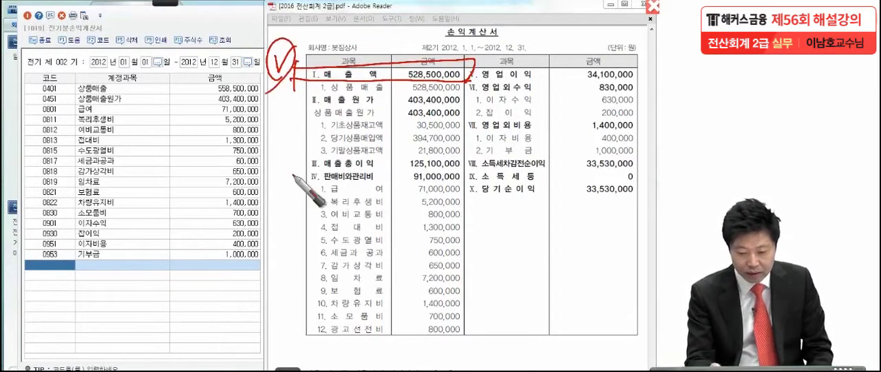
- Compare 매출원가 and the expenses from 급여 to 수도광열비 with the entered amounts, ticking each matching figure in the PDF
click(465, 107)
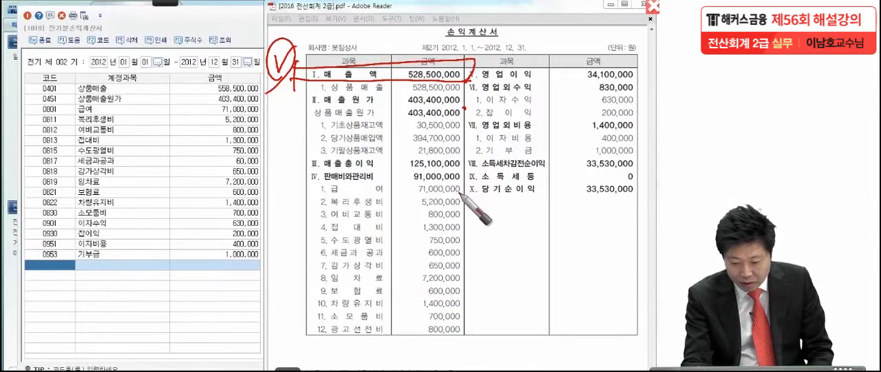
click(458, 193)
click(459, 204)
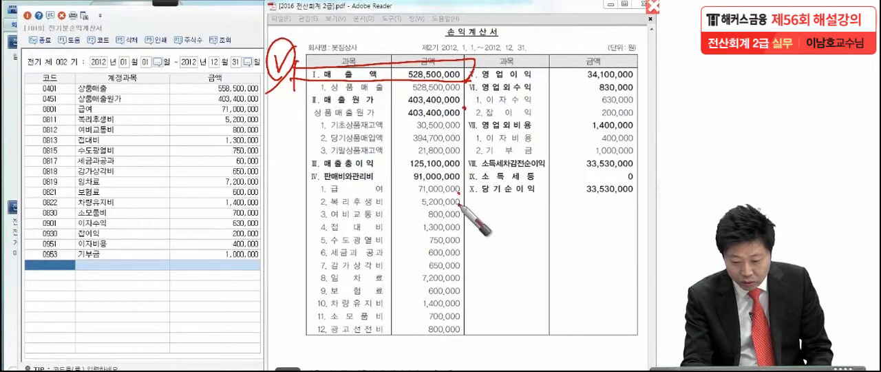
click(456, 219)
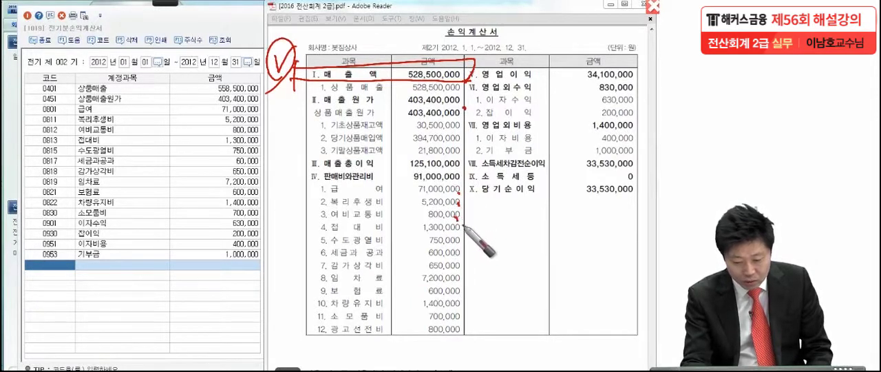
click(458, 228)
click(460, 240)
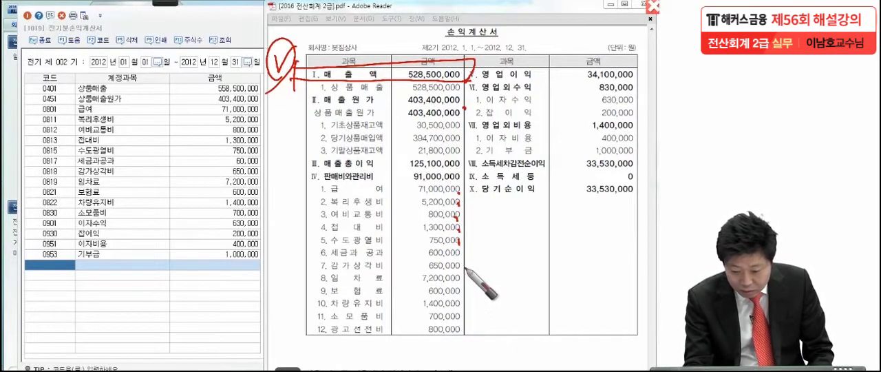
- Box and check-mark the 세금과공과 row of 600,000 in the PDF as a discrepancy
click(459, 262)
mouse_move(298, 260)
mouse_down()
mouse_move(335, 245)
mouse_move(460, 243)
mouse_move(462, 262)
mouse_move(478, 262)
mouse_up()
mouse_move(270, 228)
mouse_down()
mouse_move(292, 224)
mouse_move(257, 292)
mouse_up()
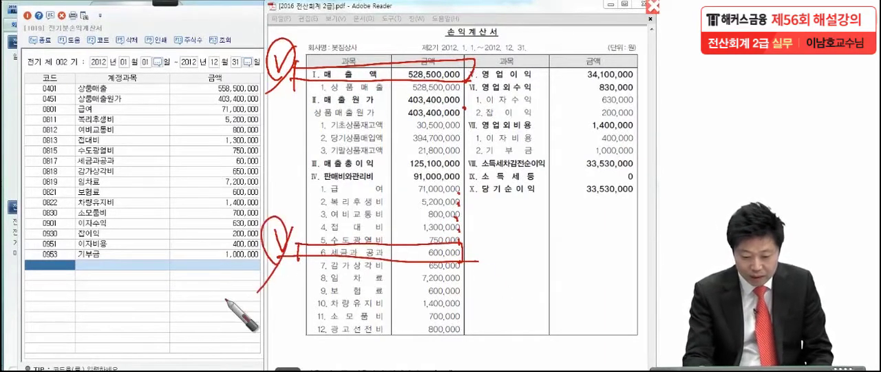
- Compare the expenses from 감가상각비 to 소모품비 with the entered amounts, ticking each matching figure in the PDF
click(456, 272)
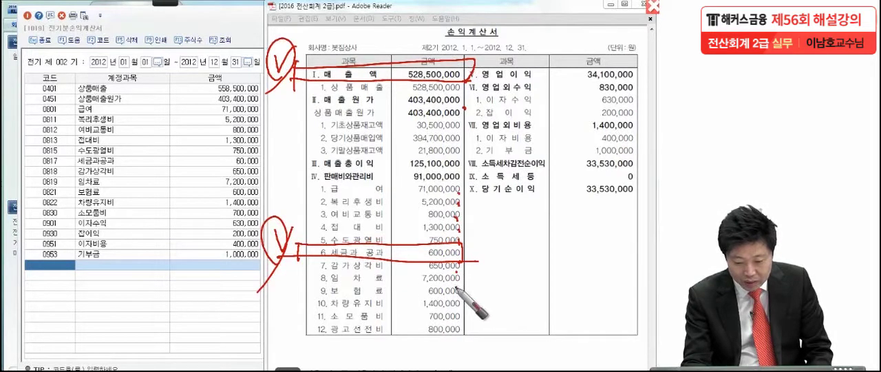
click(455, 286)
click(455, 298)
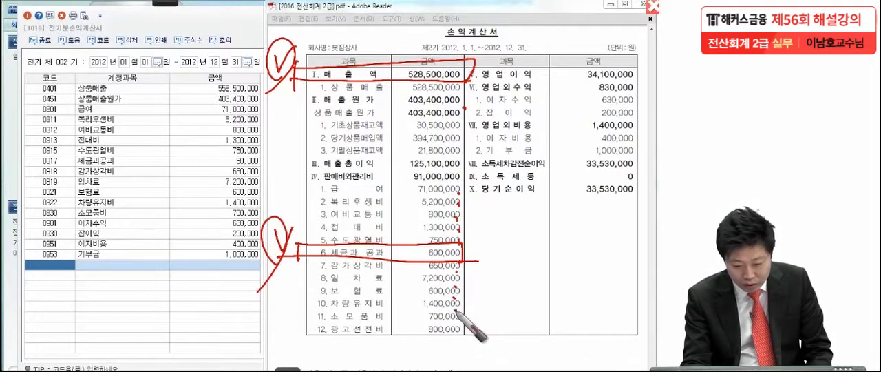
click(461, 320)
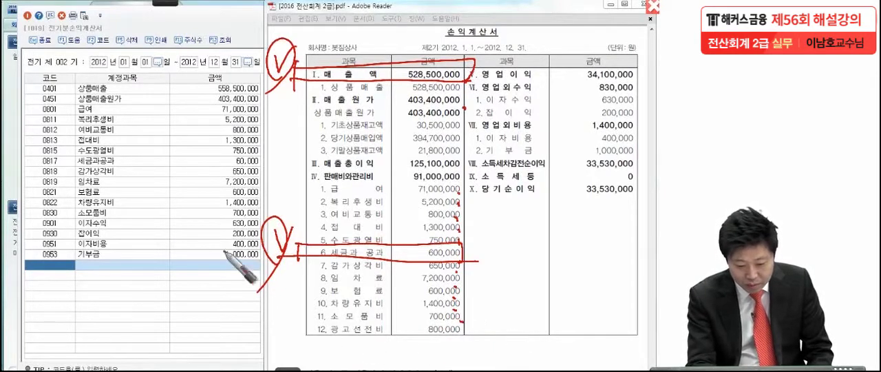
- Box and check-mark the 광고선전비 row of 800,000 in the PDF as a discrepancy, and tick the matching non-operating income and expense items
mouse_move(293, 341)
mouse_down()
mouse_move(294, 330)
mouse_move(332, 321)
mouse_move(467, 338)
mouse_move(343, 342)
mouse_move(486, 343)
mouse_up()
mouse_move(266, 318)
mouse_down()
mouse_move(286, 310)
mouse_move(249, 364)
mouse_up()
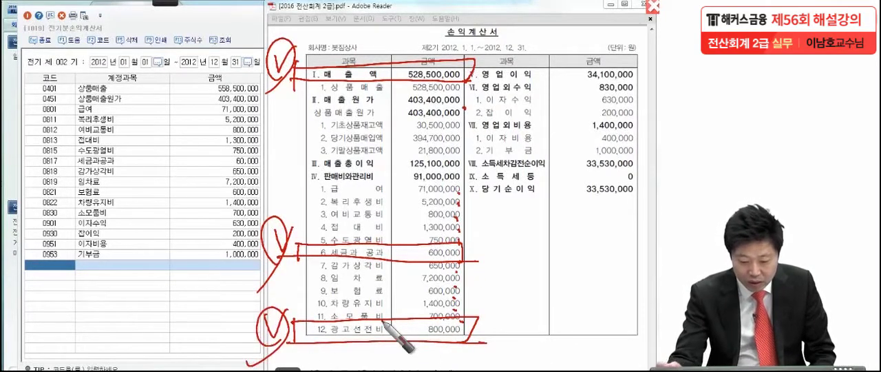
click(542, 101)
drag(532, 124, 537, 121)
click(533, 147)
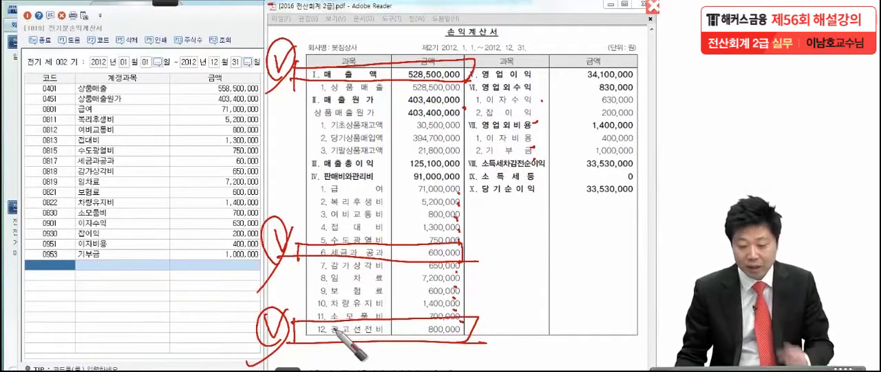
- Clear the markings and correct 상품매출 to 528,500,000 and 세금과공과 to 600,000 in the 전기분손익계산서
key(Escape)
click(207, 191)
click(214, 88)
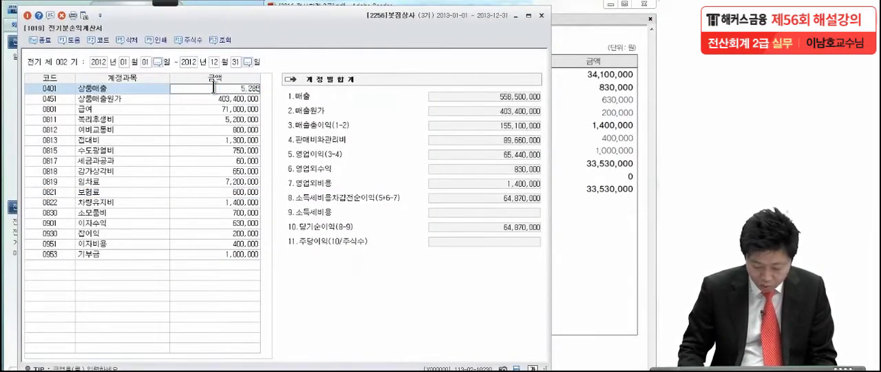
key(Return)
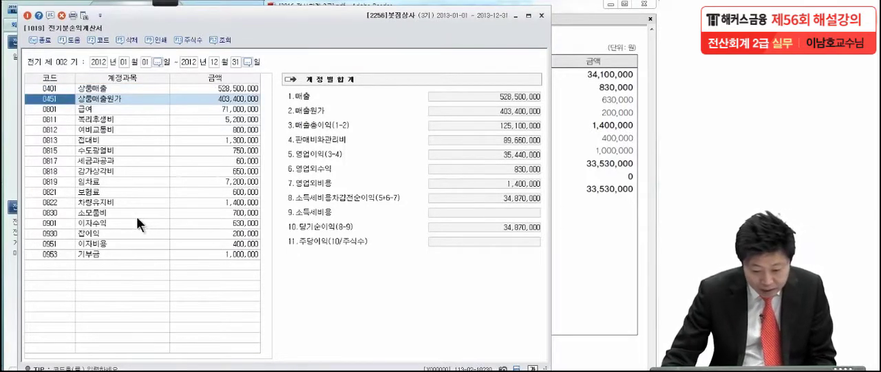
click(210, 162)
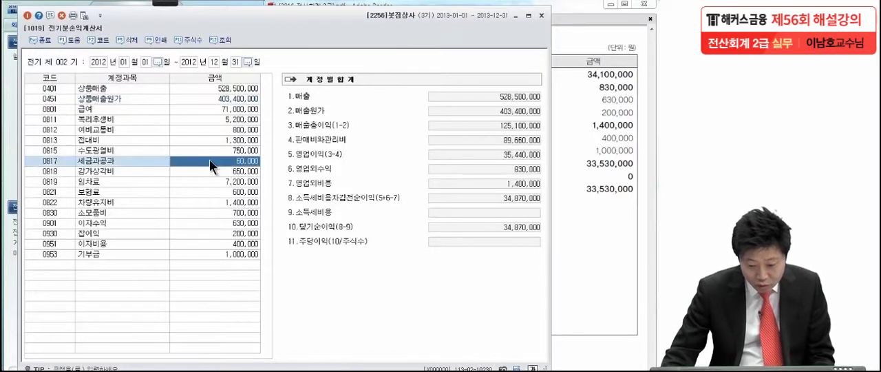
text(60)
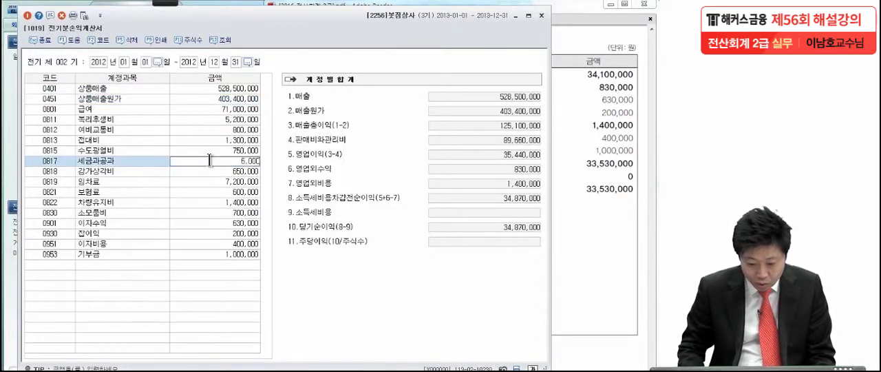
key(Return)
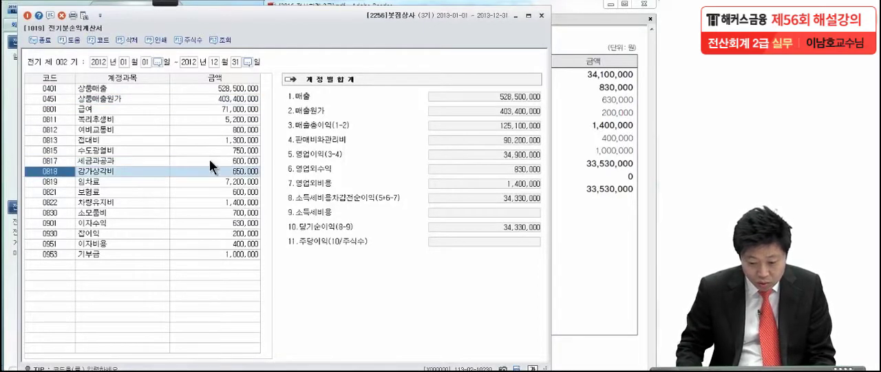
- Add account 0833 광고선전비 on a new row of the 전기분손익계산서, looking it up by "광고", with an amount of 800,000
click(82, 264)
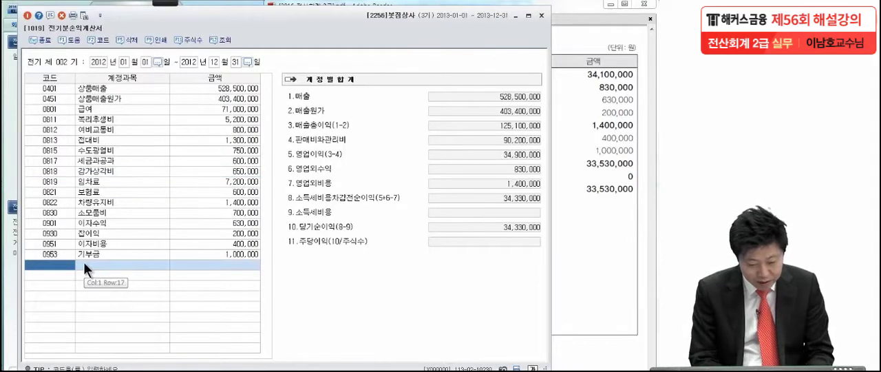
key(F2)
text(광고선)
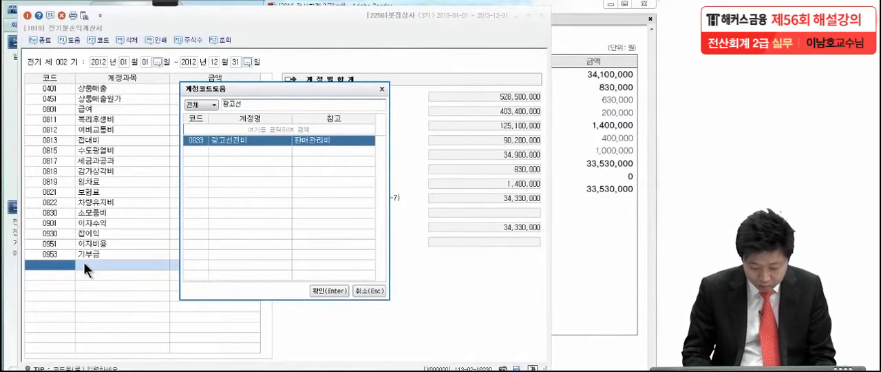
key(Return)
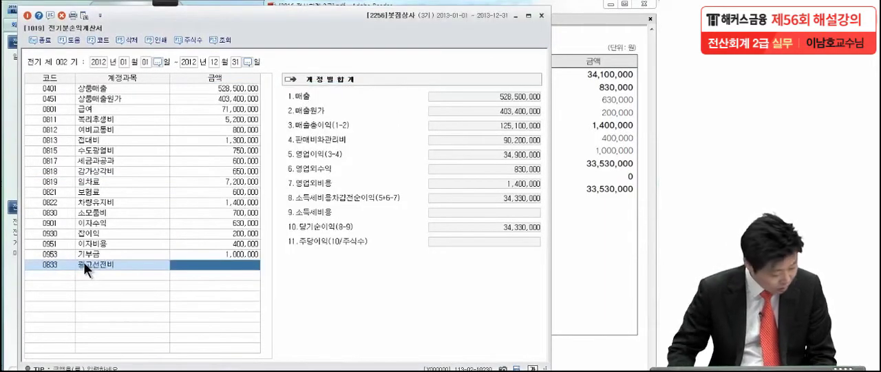
text(800,000)
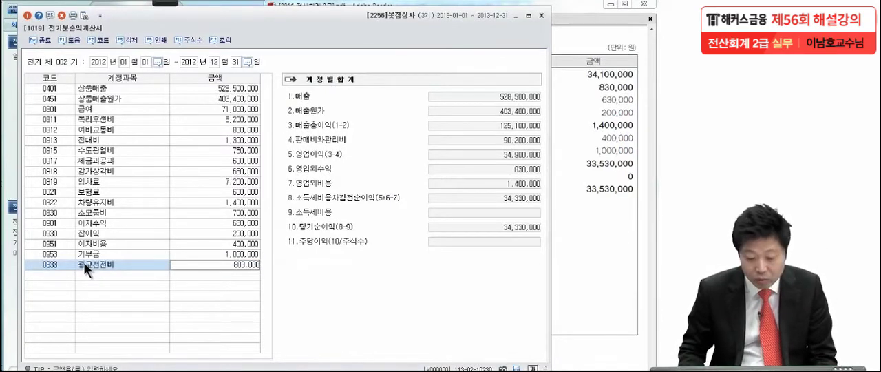
key(Return)
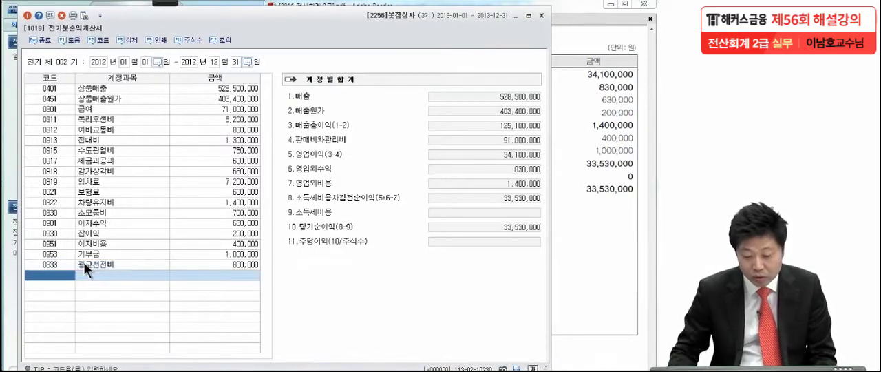
- Compare 당기순이익 in the 전기분손익계산서 with the PDF's figure, boxing the row and underlining both amounts in pen
click(168, 3)
click(22, 17)
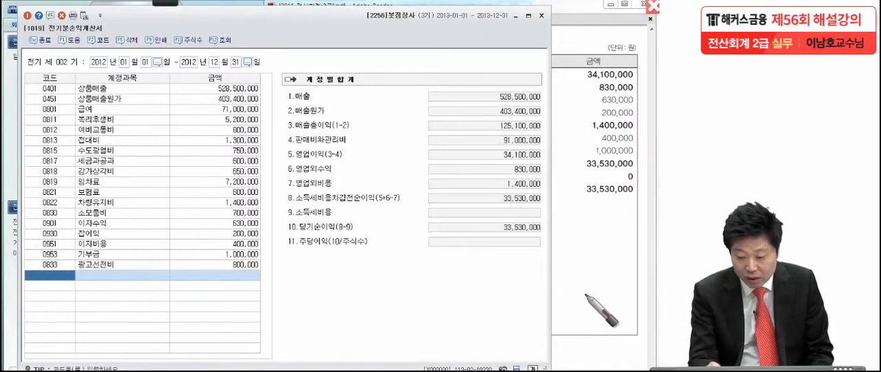
drag(262, 265, 267, 263)
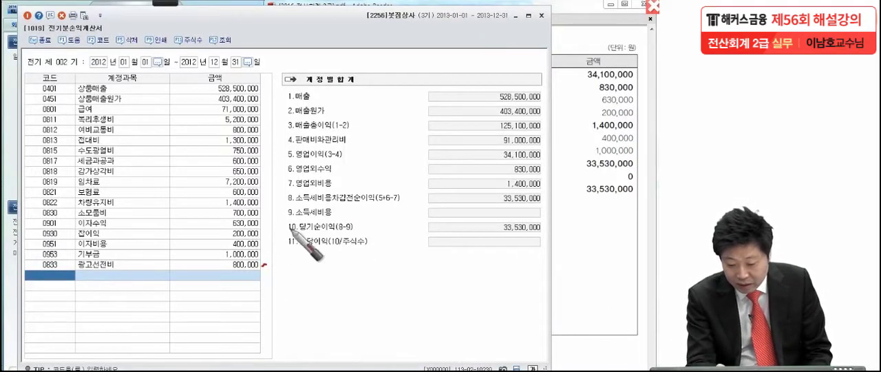
mouse_move(279, 222)
mouse_down()
mouse_move(413, 219)
mouse_move(555, 236)
mouse_move(257, 243)
mouse_up()
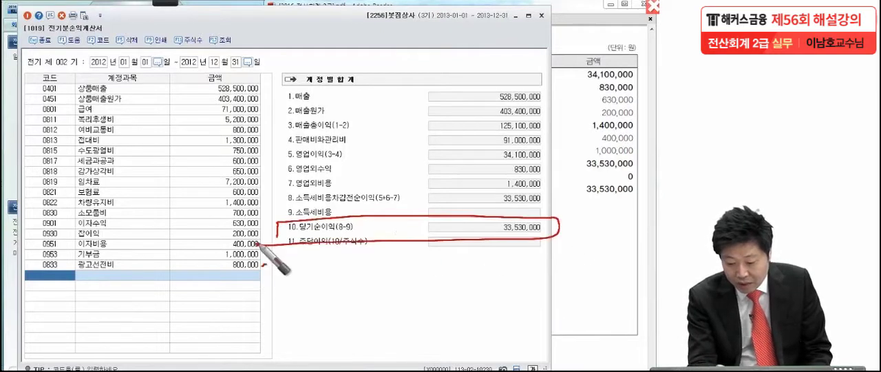
drag(493, 233, 509, 237)
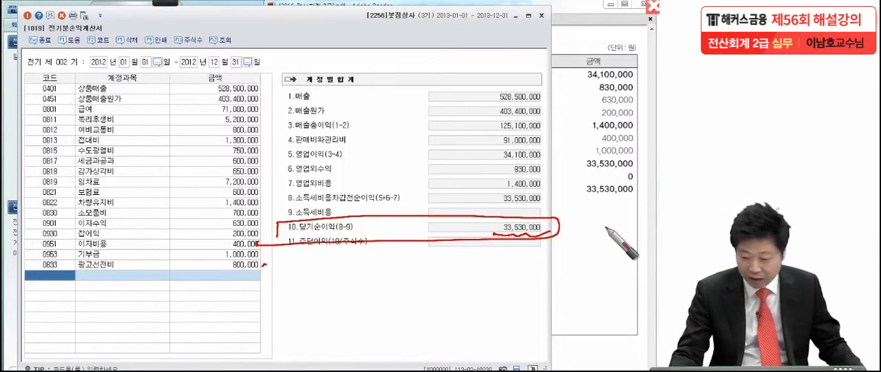
drag(578, 196, 647, 194)
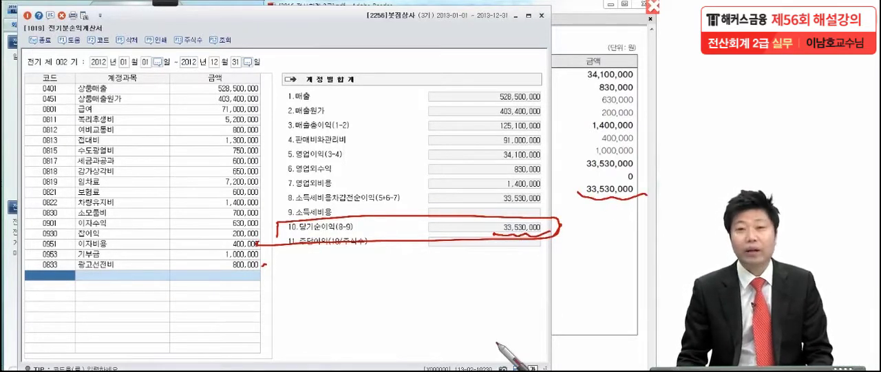
- Clear the pen markings, close the 전기분손익계산서, and go to the 거래처별초기이월 problem in the PDF
key(Escape)
click(293, 33)
click(27, 15)
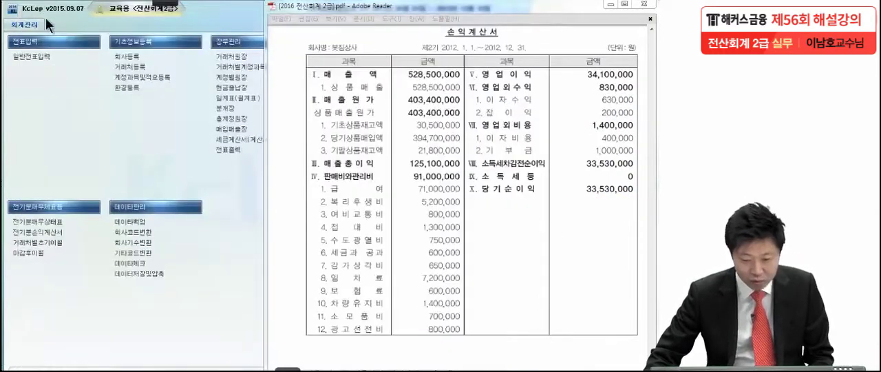
click(451, 180)
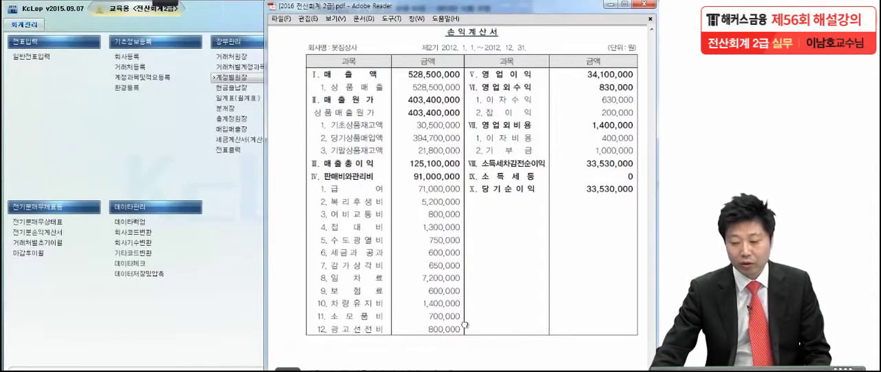
scroll(465, 323, down, 2)
scroll(465, 323, down, 10)
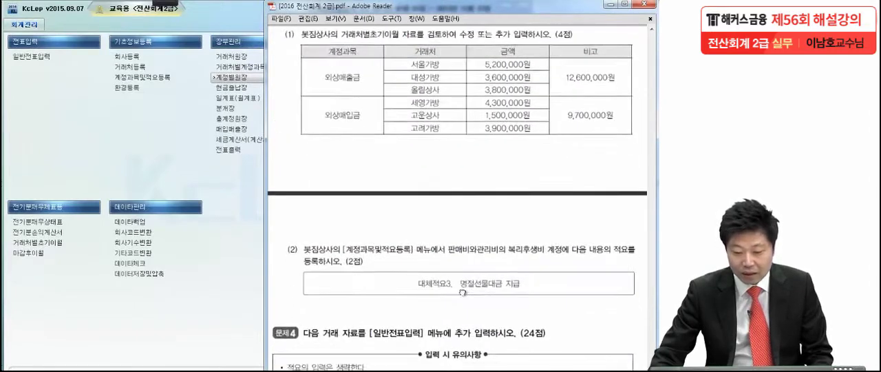
drag(476, 322, 466, 303)
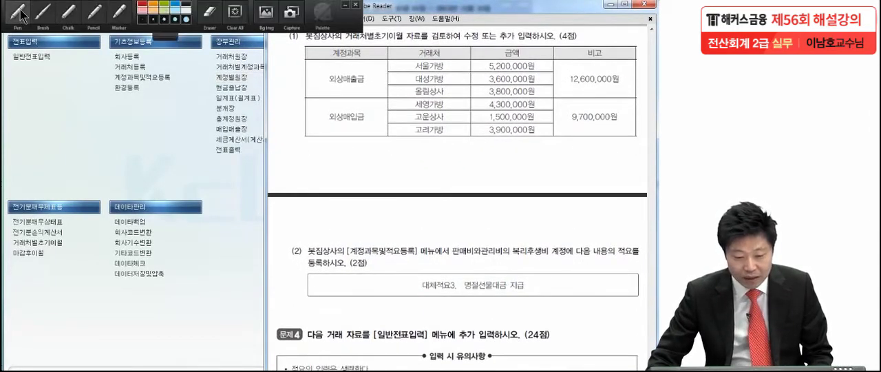
- Mark 외상매출금 and 외상매입금 in the PDF problem's table as the accounts to check
key(ctrl+2)
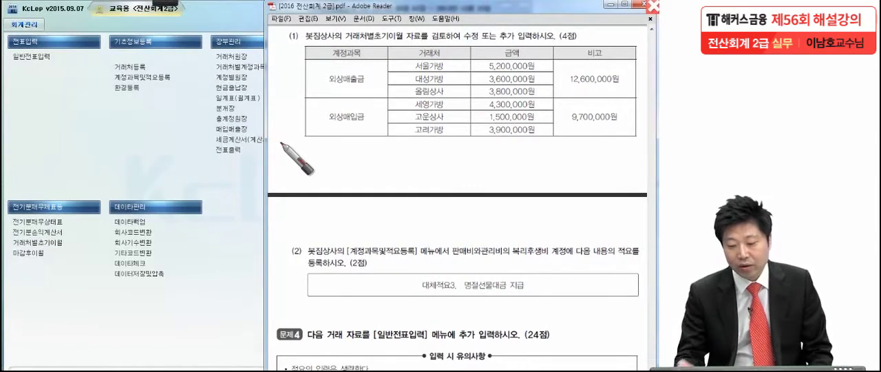
click(380, 83)
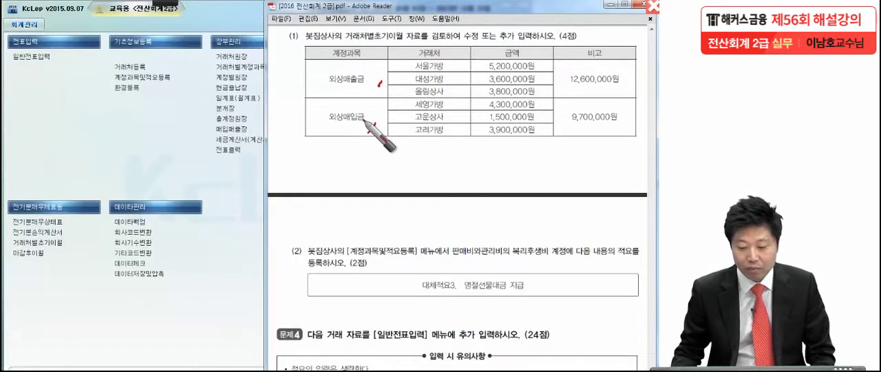
key(ctrl+2)
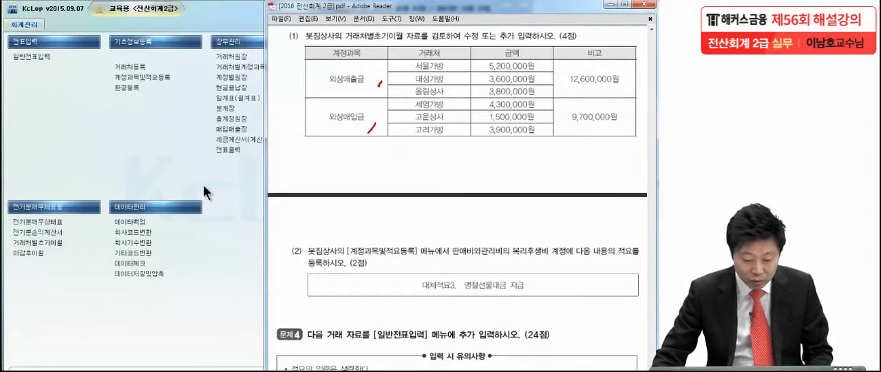
- Open 거래처별초기이월, check the 외상매출금 customers, and correct 올림상사's amount to 3,800,000
click(41, 241)
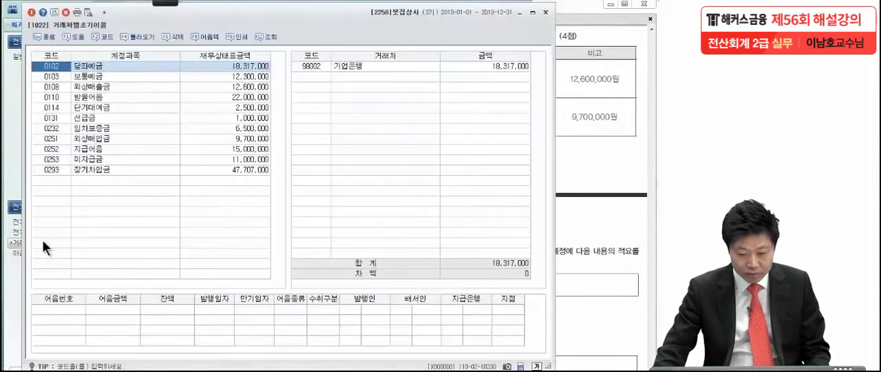
click(93, 87)
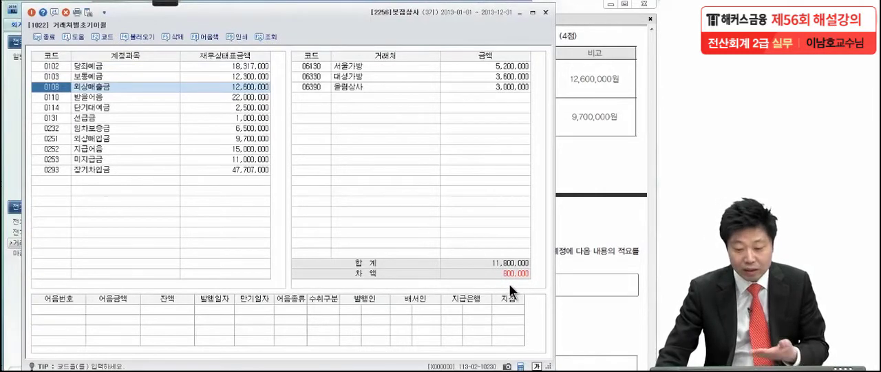
click(471, 66)
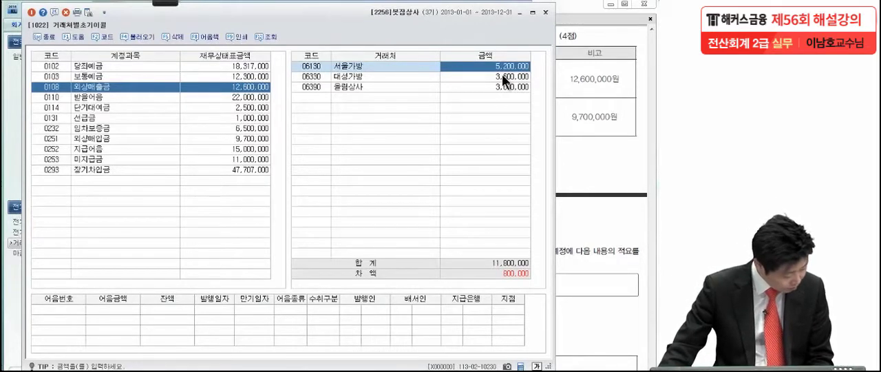
click(503, 77)
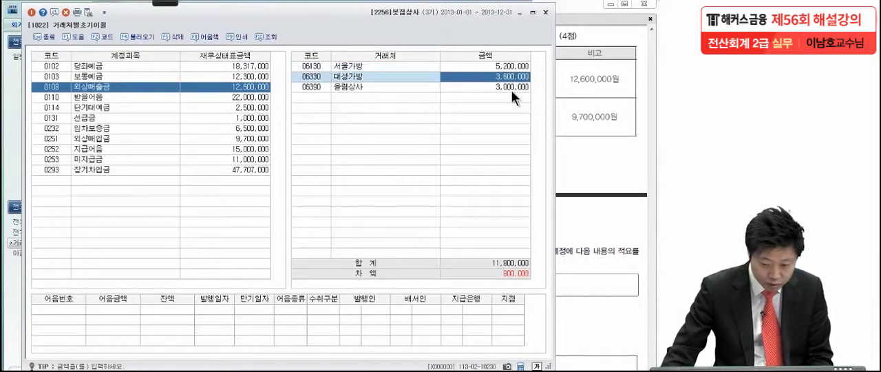
click(505, 86)
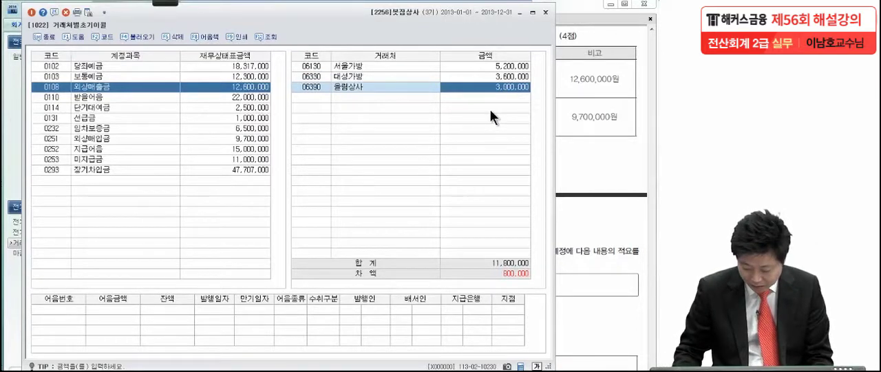
text(3,80)
text(0,000)
key(Return)
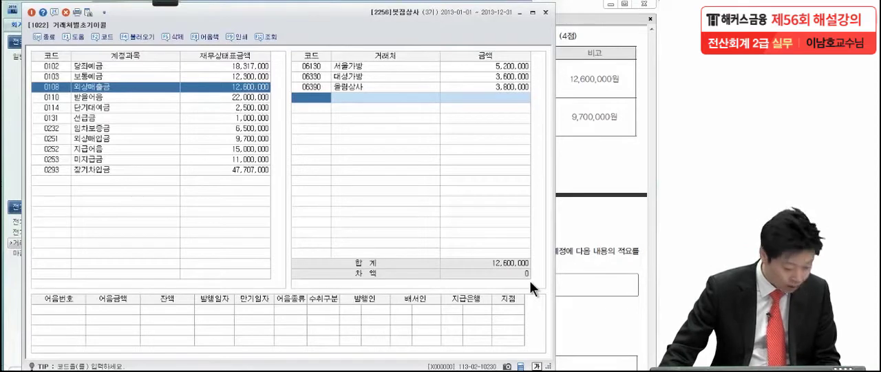
- Check the customers under 외상매입금 and add the missing customer 고운상사 with an amount of 1,500,000
click(102, 138)
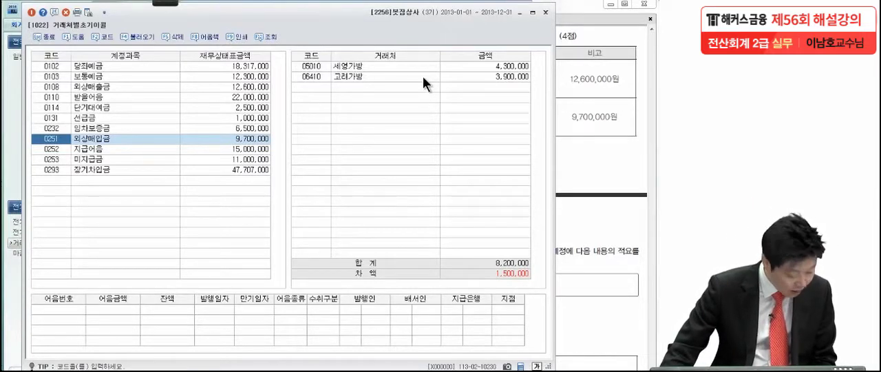
click(462, 67)
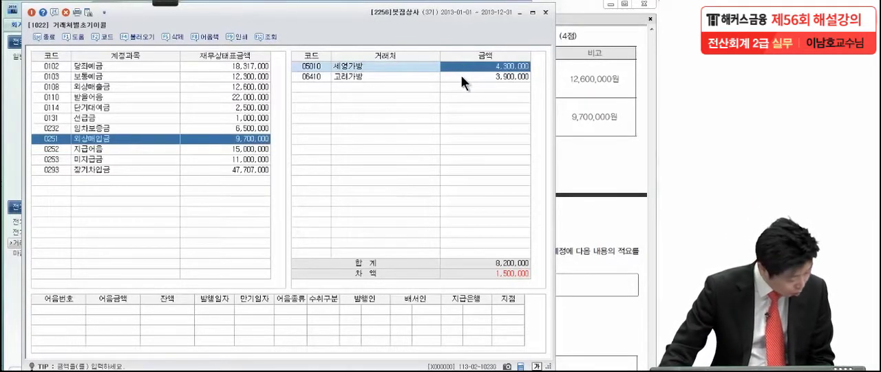
click(460, 76)
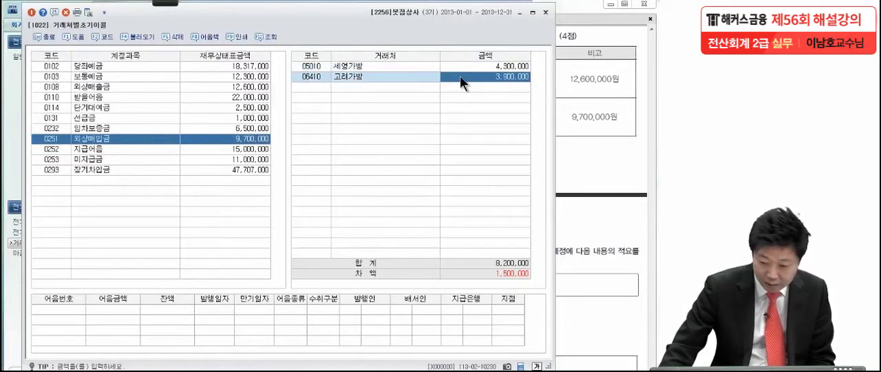
click(324, 88)
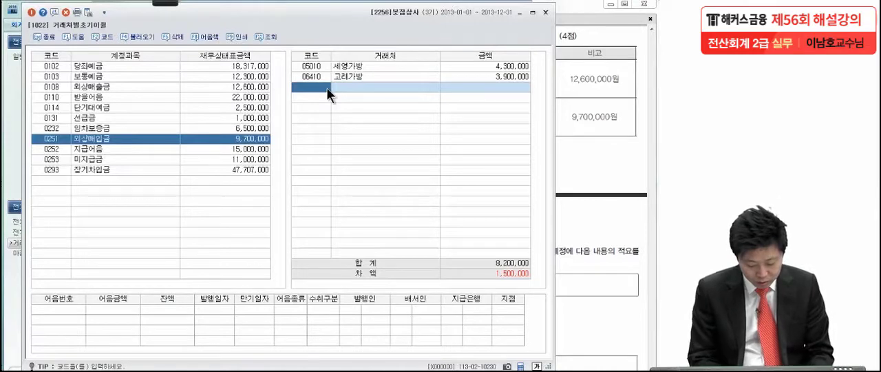
key(F2)
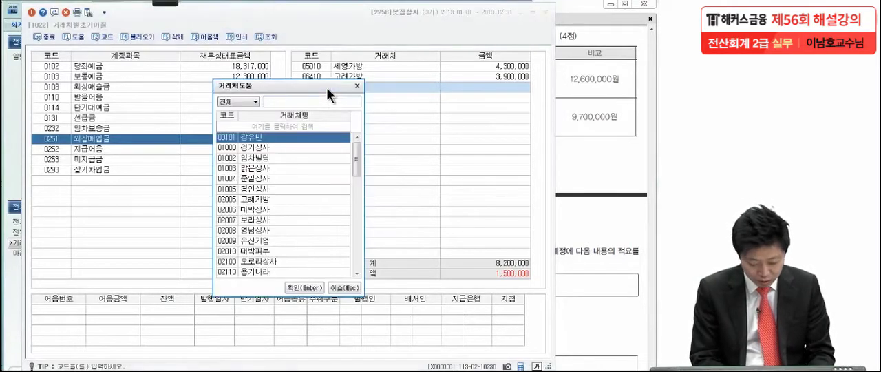
text(고운)
key(Return)
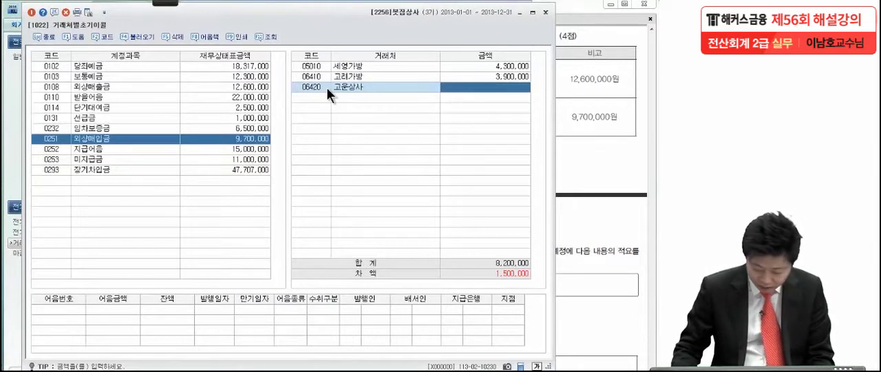
text(1,500,000)
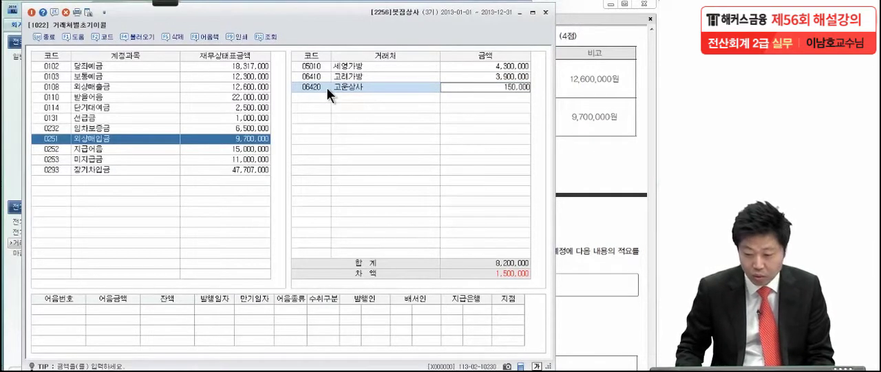
key(Return)
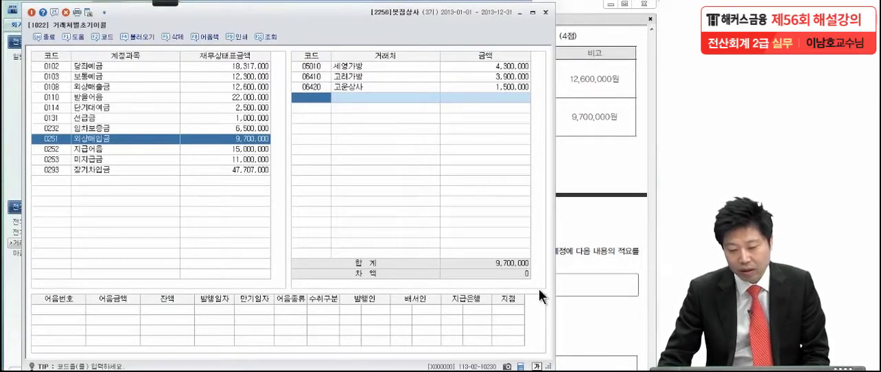
- Close 거래처별초기이월 and go to problem (2) on 계정과목및적요등록 in the PDF
mouse_move(146, 8)
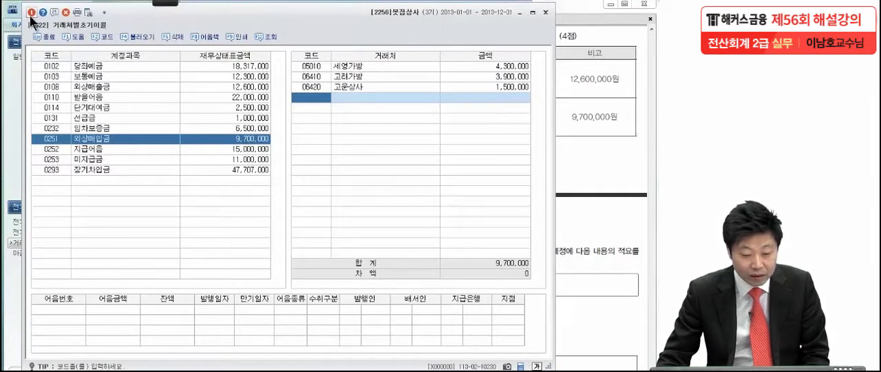
click(33, 14)
click(541, 160)
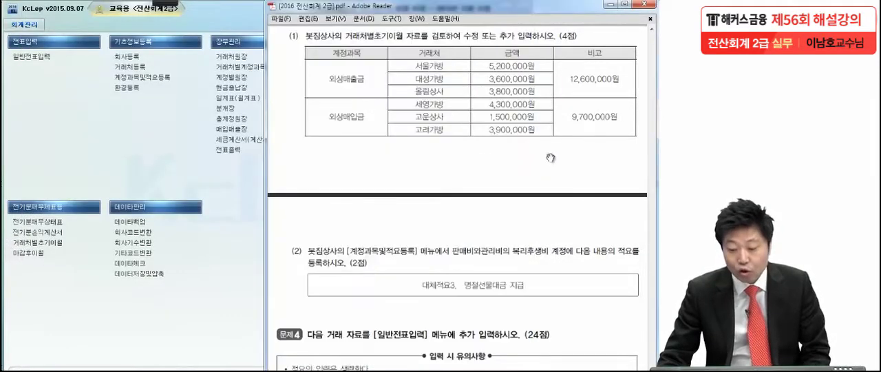
scroll(537, 344, down, 4)
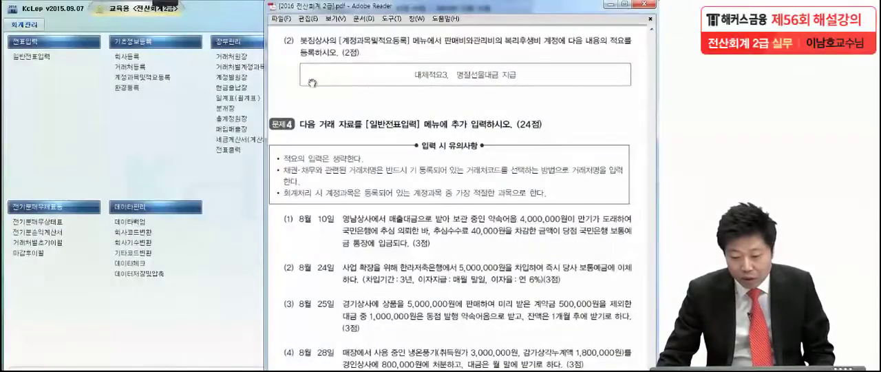
- Underline 판매비와관리비의 복리후생비 계정 in problem (2), mark 대체적요3 and 명절선물대금 지급 in pen, and clear the markings
click(172, 2)
click(19, 14)
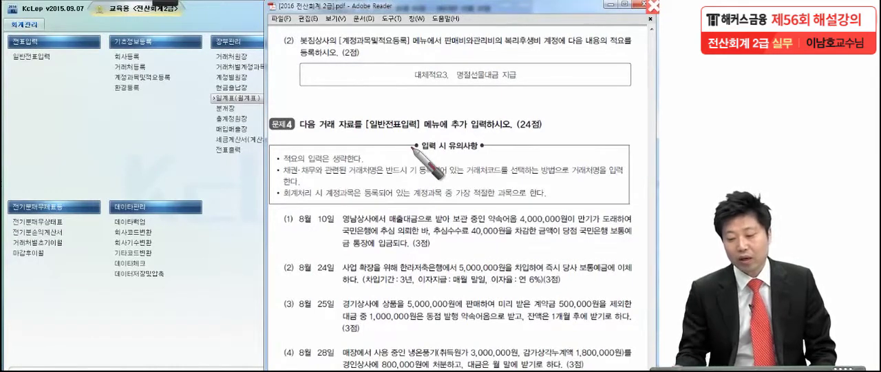
click(557, 48)
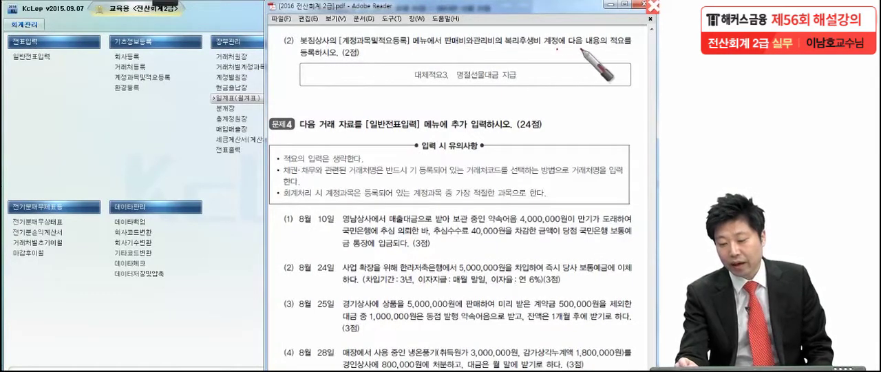
click(364, 57)
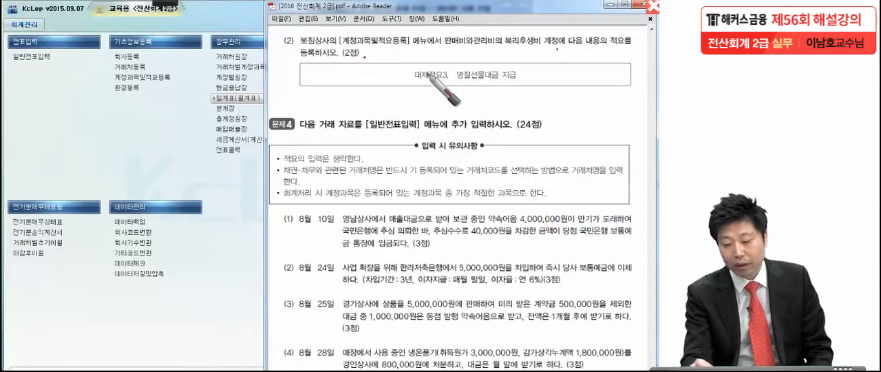
drag(442, 51, 560, 49)
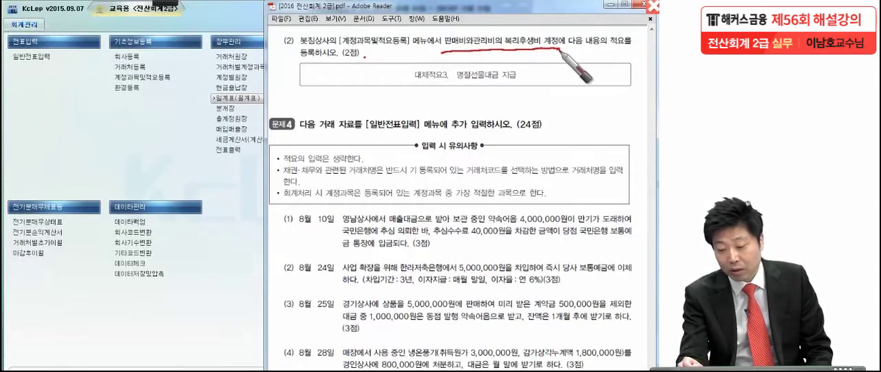
drag(405, 82, 545, 83)
drag(436, 80, 506, 90)
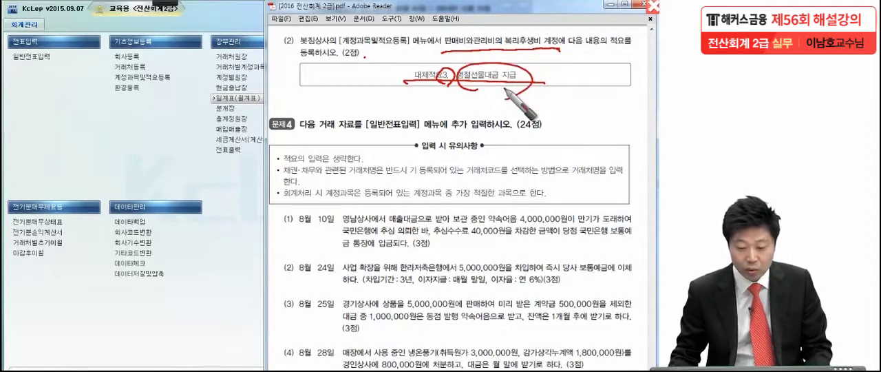
key(Escape)
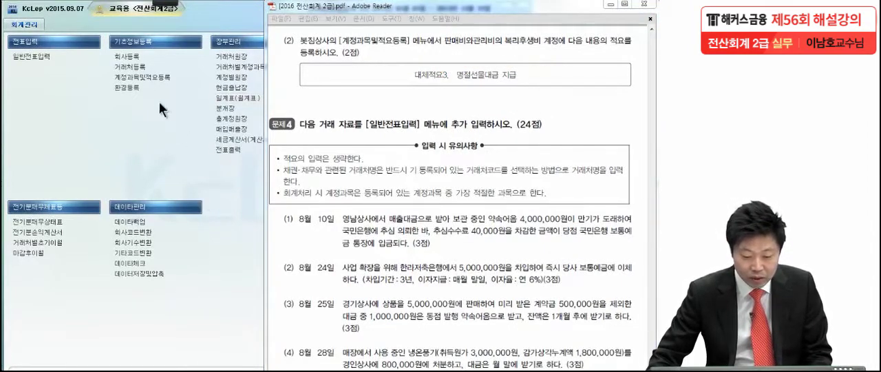
- In 계정과목및적요등록, register 명절선물대금 지급 as 대체적요 3 of 복리후생비 (0811) under 판매관리비
click(152, 77)
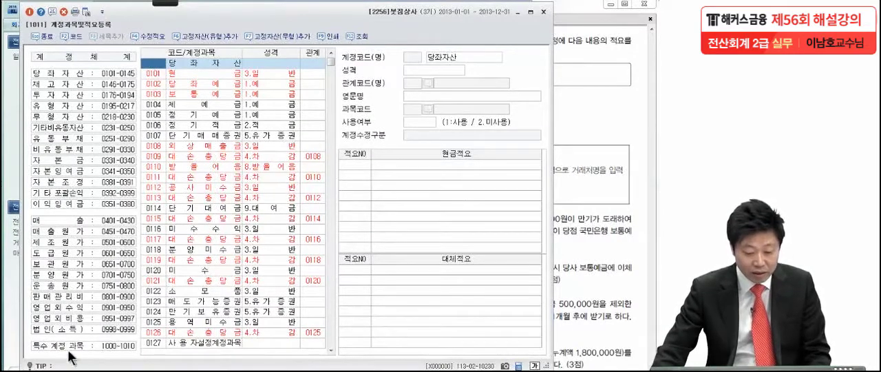
click(52, 301)
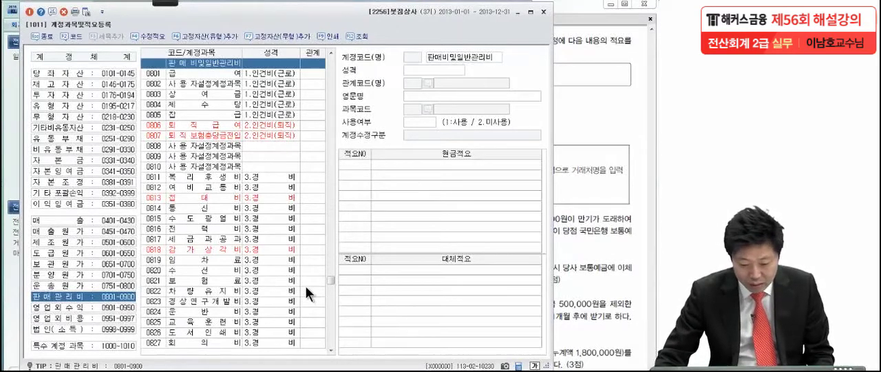
click(210, 178)
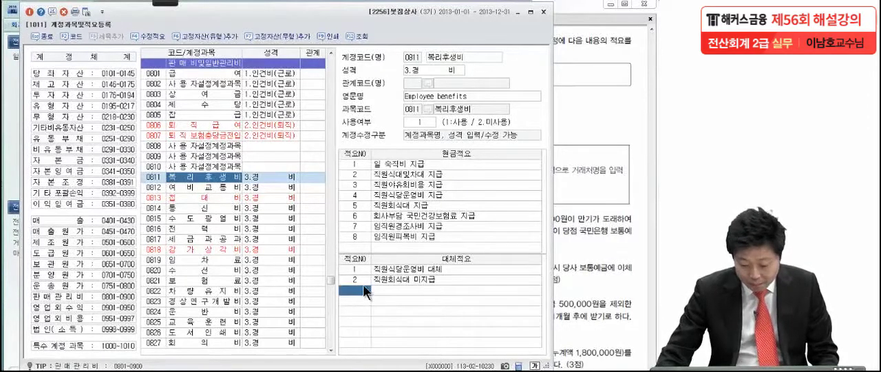
text(3)
key(Return)
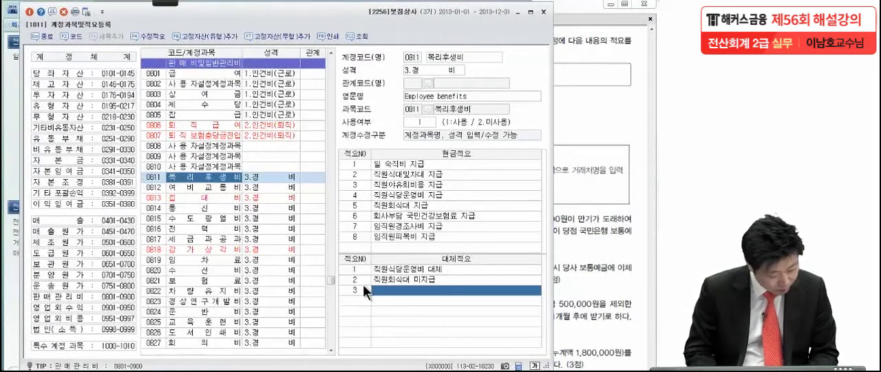
text(이절)
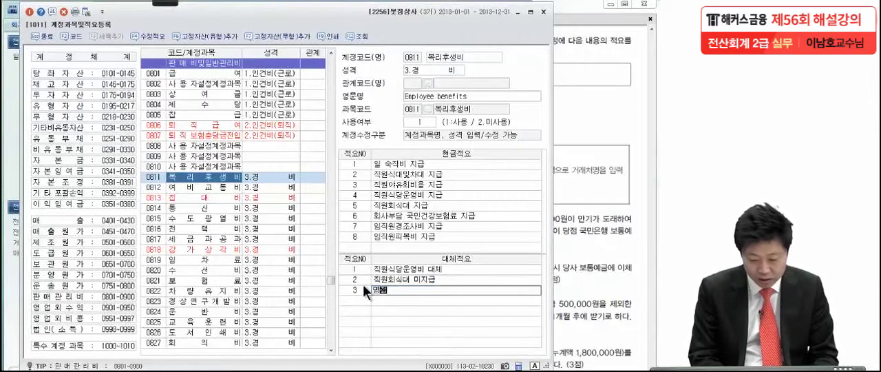
text(선물대금 지급)
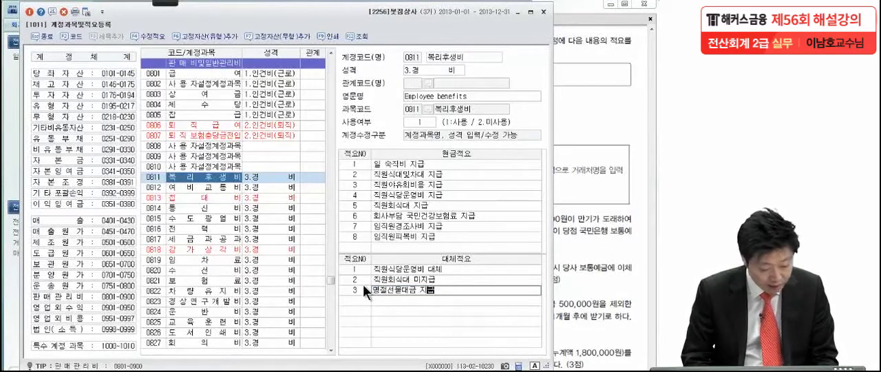
key(Return)
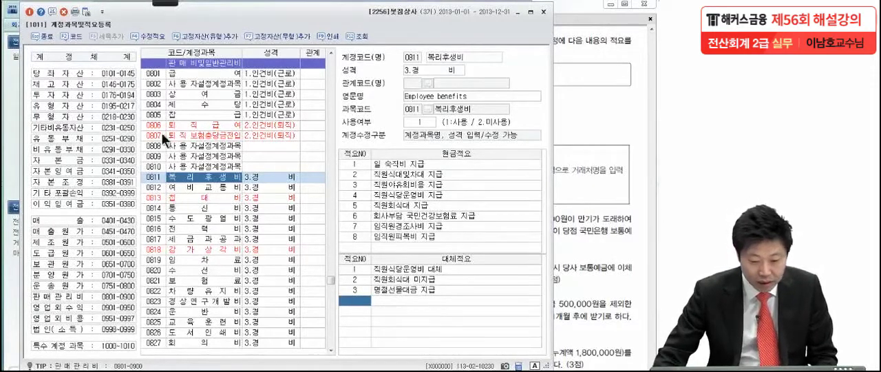
- Close 계정과목및적요등록 and bring the transactions of 문제4 into view in the PDF
click(29, 13)
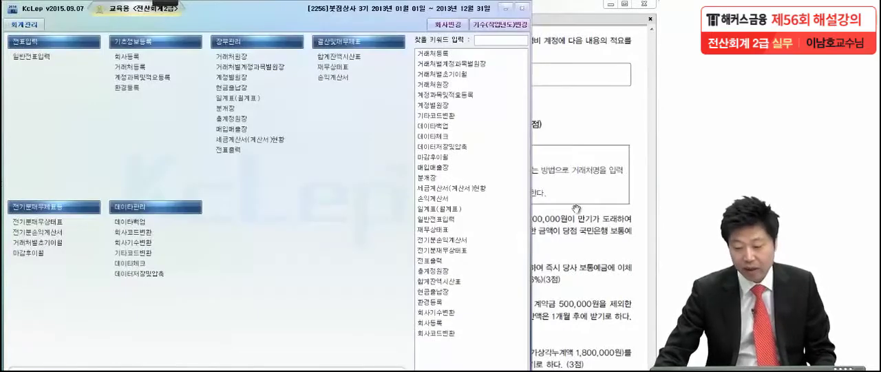
click(577, 210)
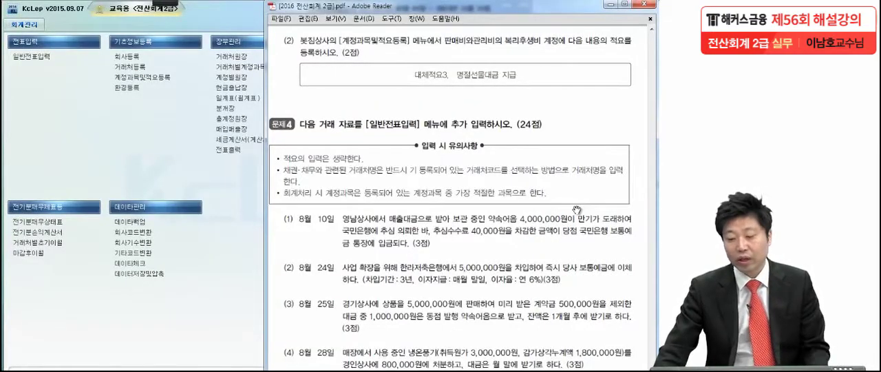
drag(531, 348, 533, 262)
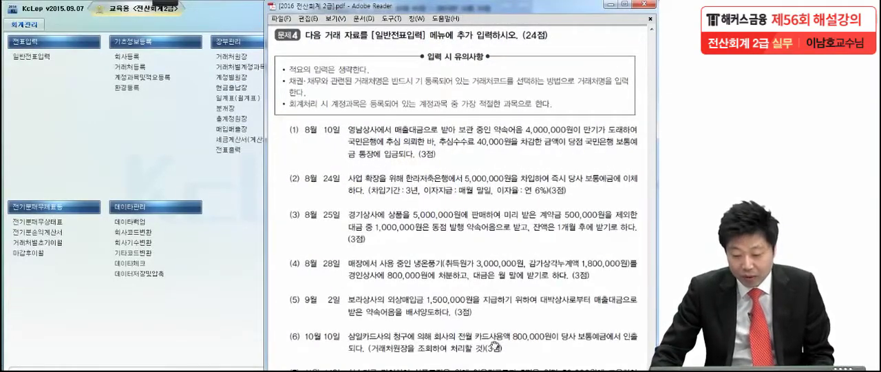
drag(491, 363, 491, 267)
- Circle 추심 의뢰 and underline 추심수수료 40,000원 and 국민은행 보통예금 통장 in the 8월 10일 transaction, then leave pen mode
click(166, 3)
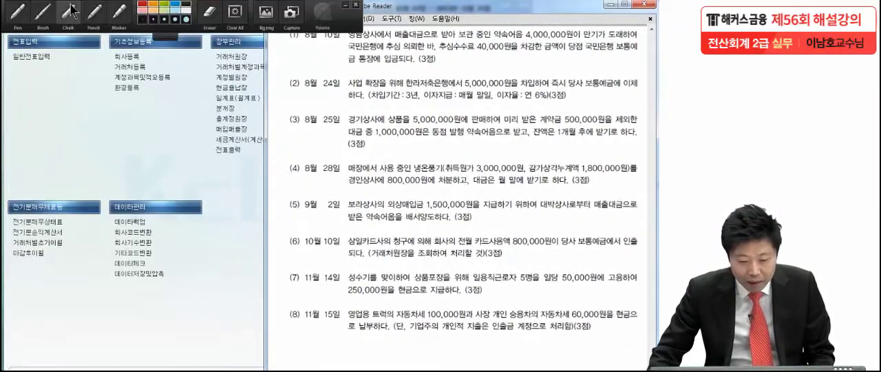
click(20, 12)
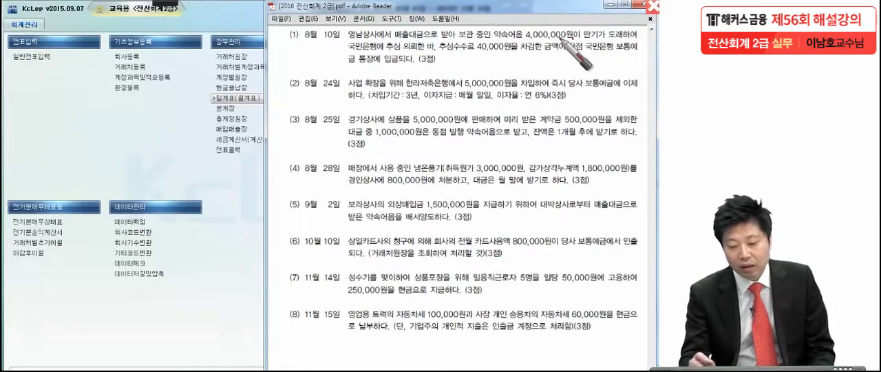
mouse_move(399, 55)
mouse_down()
mouse_move(421, 53)
mouse_move(395, 38)
mouse_move(405, 60)
mouse_move(638, 51)
mouse_up()
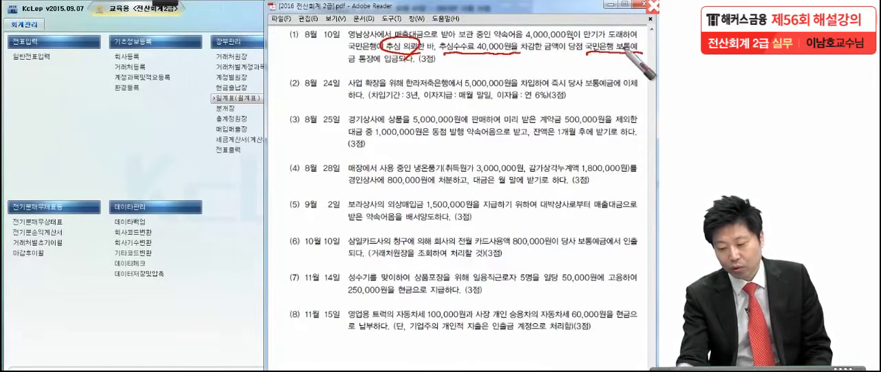
drag(338, 67, 405, 63)
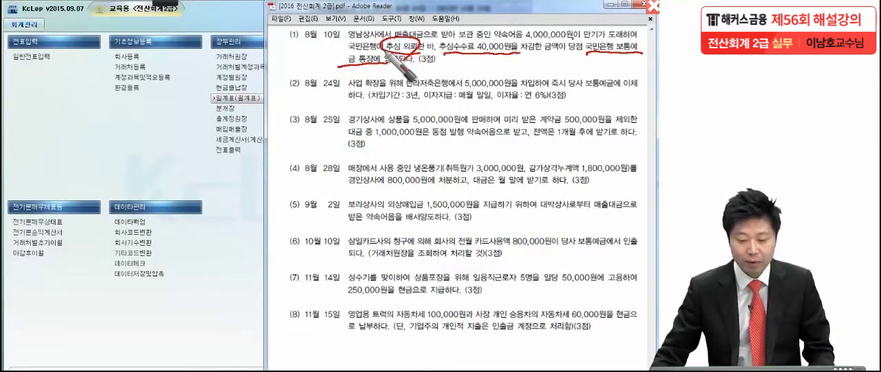
click(105, 111)
- Open 일반전표입력 and set the voucher date to month 08, day 10 of 2013
click(57, 59)
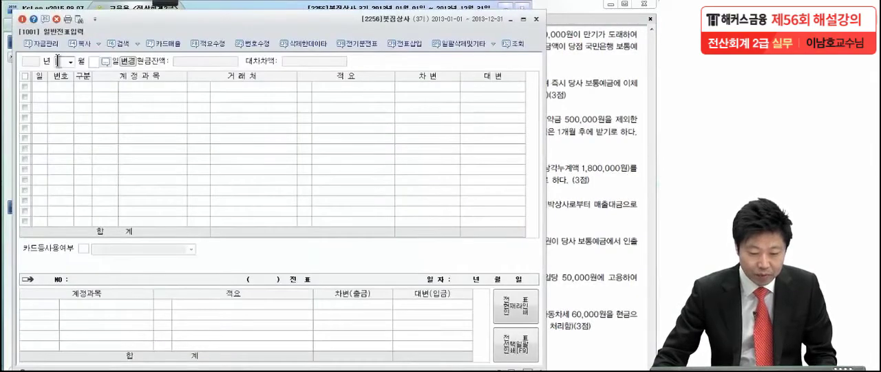
click(72, 63)
click(65, 123)
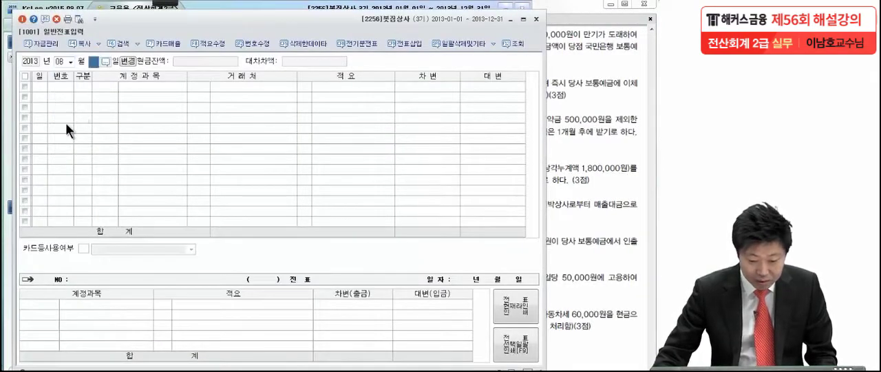
text(10)
key(Return)
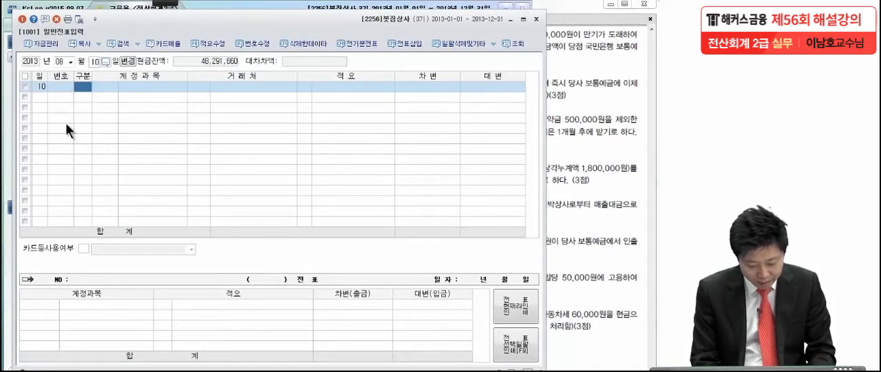
- Start a credit (대변) line for 받을어음 (0110) in the 8월 10일 voucher
text(4)
key(Return)
text(받을어)
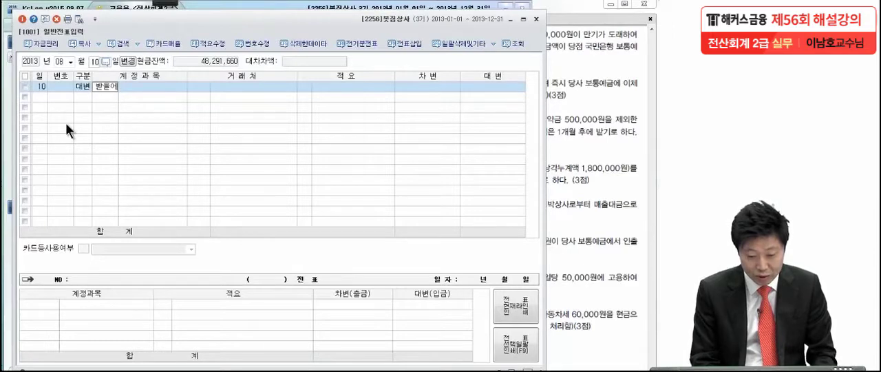
key(Return)
key(Return)
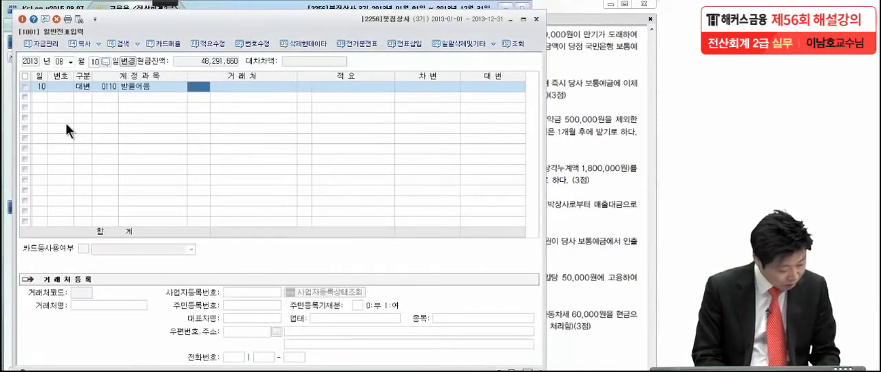
- Assign 영남상사 (02008) as 거래처 of the 받을어음 line, leave 적요 empty, and enter a credit of 4,000,000
text(월)
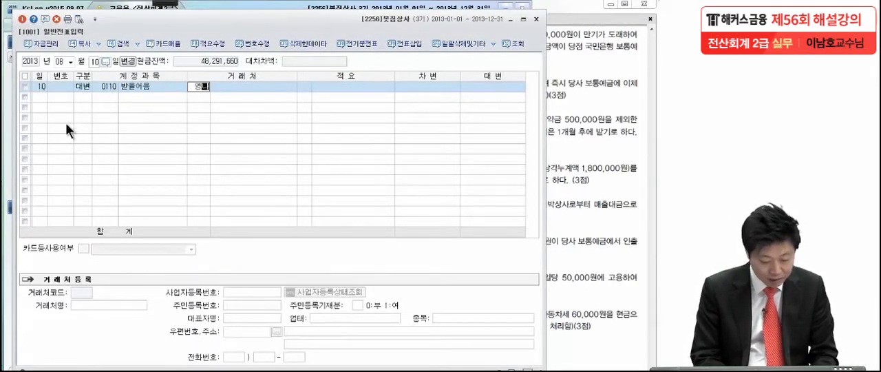
text(남상)
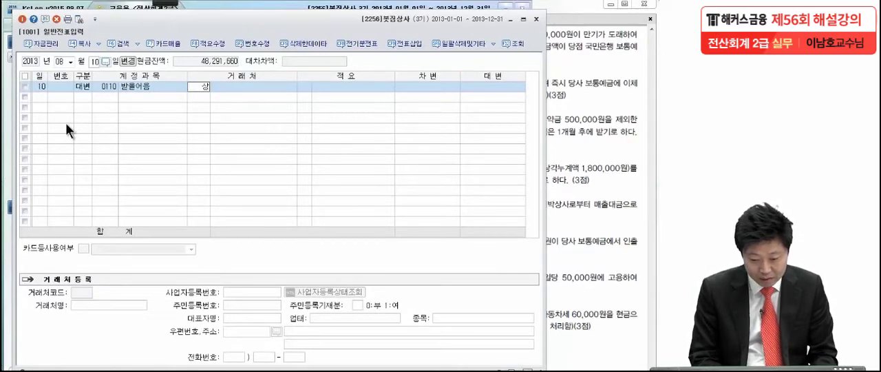
key(Return)
key(Return)
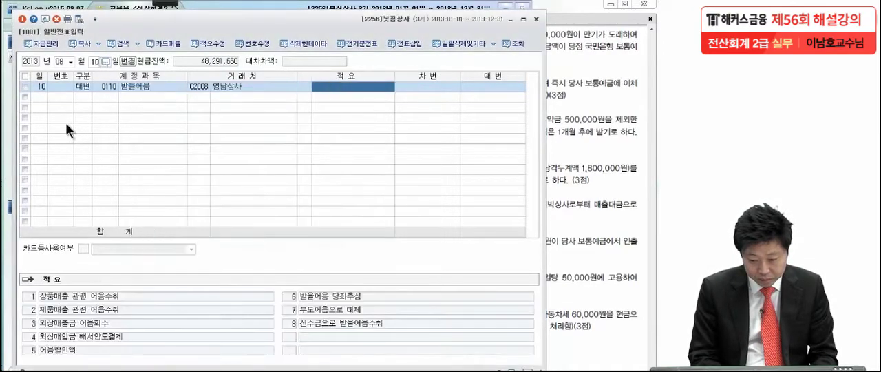
key(Return)
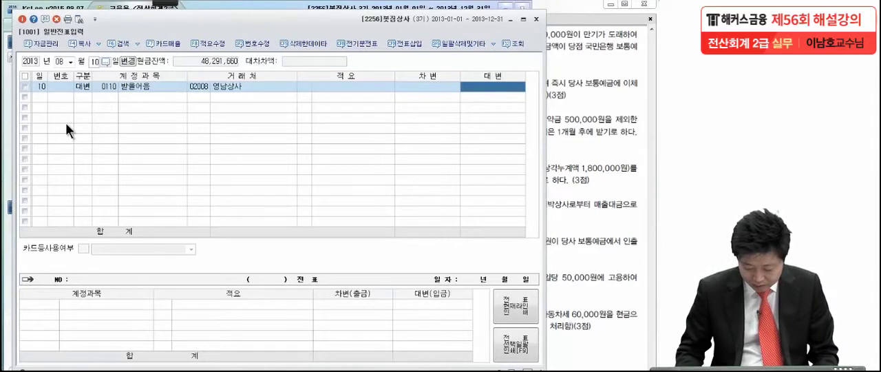
text(4000000)
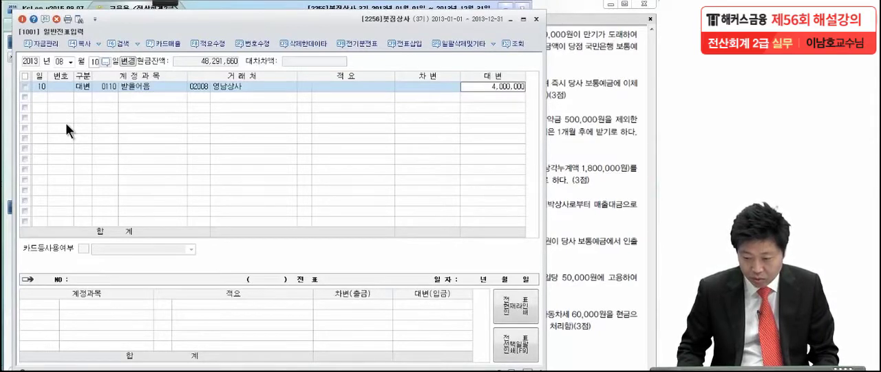
key(Return)
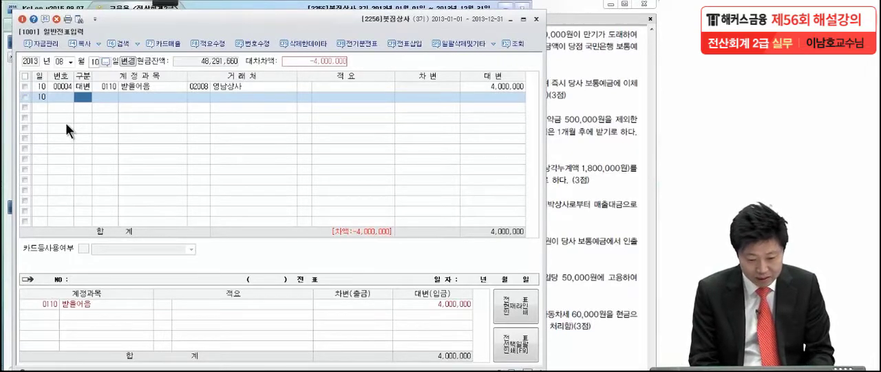
- Add a debit (차변) line for the 판매관리비 account 수수료비용 (0831) to the 8월 10일 voucher
text(3)
key(Return)
text(수료)
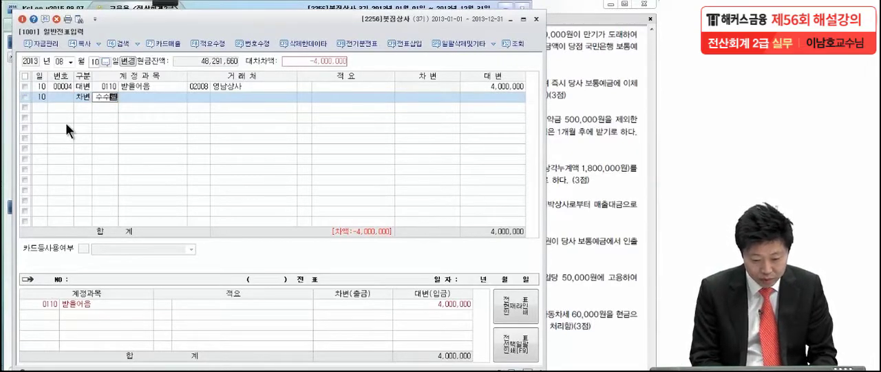
key(Return)
key(Down)
key(Down)
key(Down)
key(Down)
key(Down)
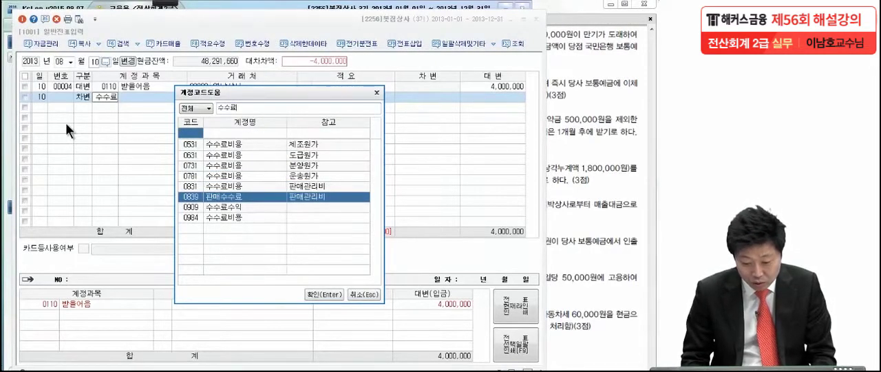
key(Up)
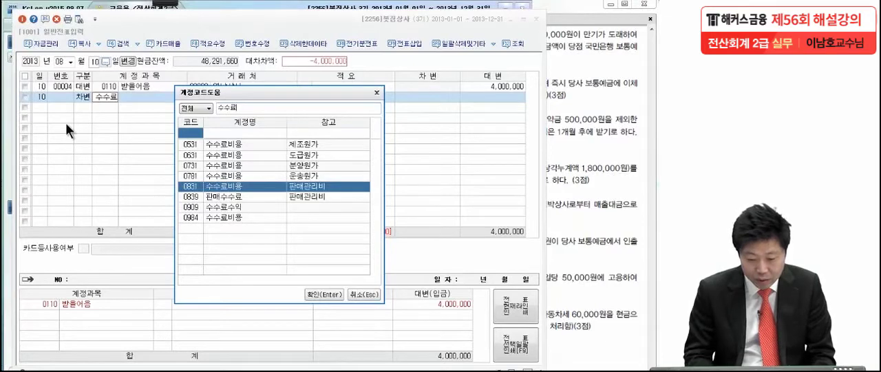
key(Return)
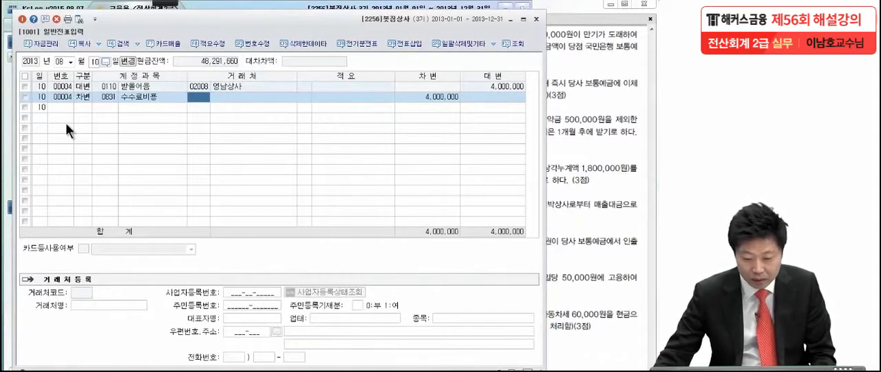
- Set the debit amount of the 수수료비용 line to 40,000
click(419, 97)
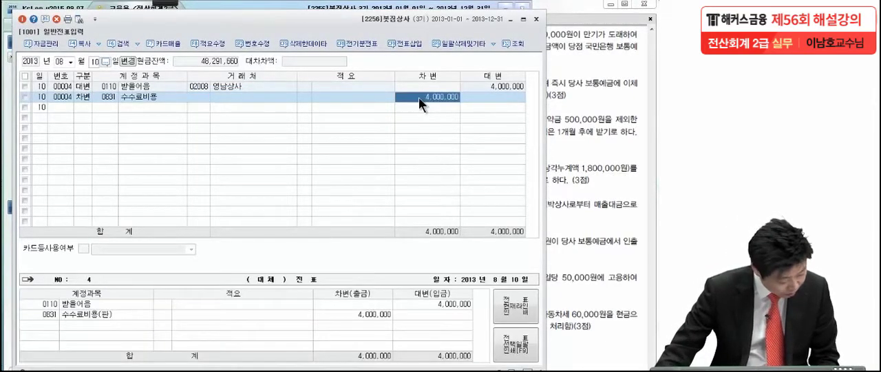
text(40000)
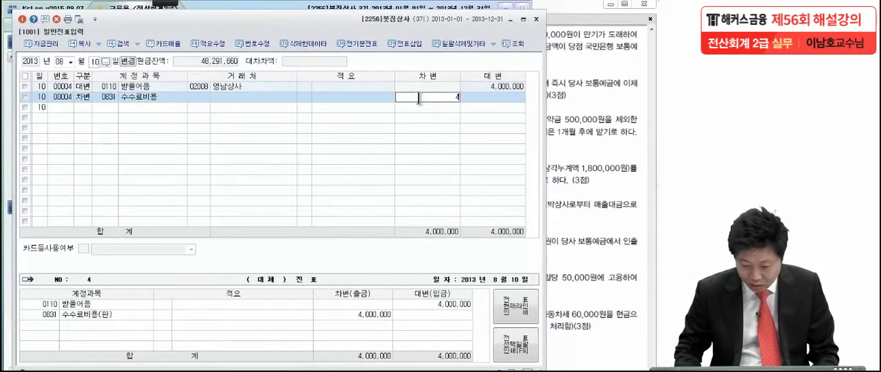
key(Return)
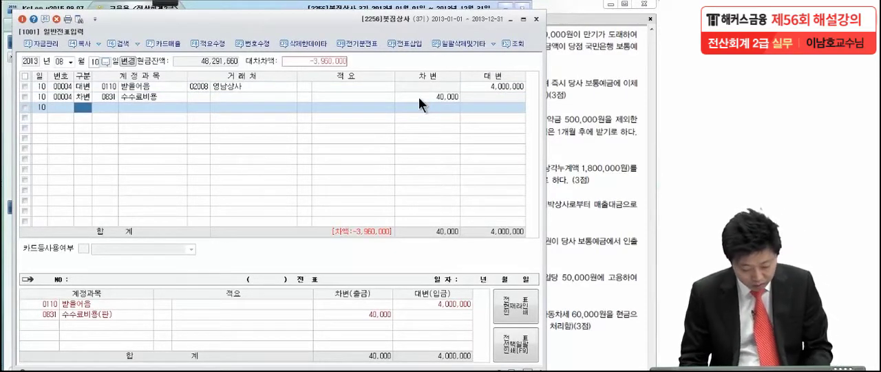
- Add a debit line for 보통예금 (0103) with the remaining 3,960,000 to balance the 8월 10일 voucher
text(3)
key(Return)
text(보통)
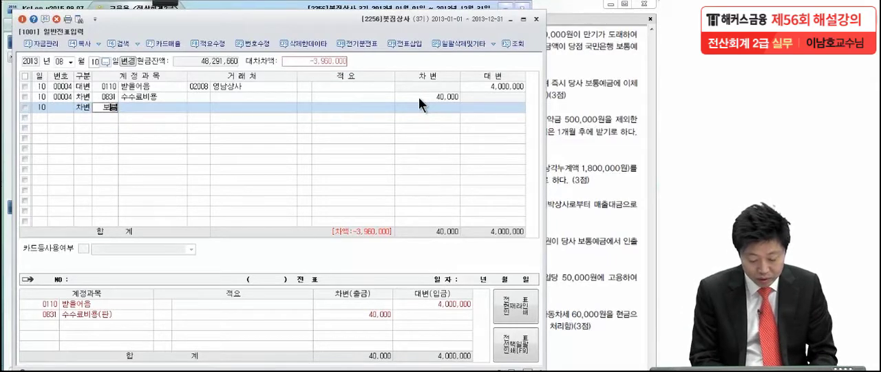
text(예)
key(Return)
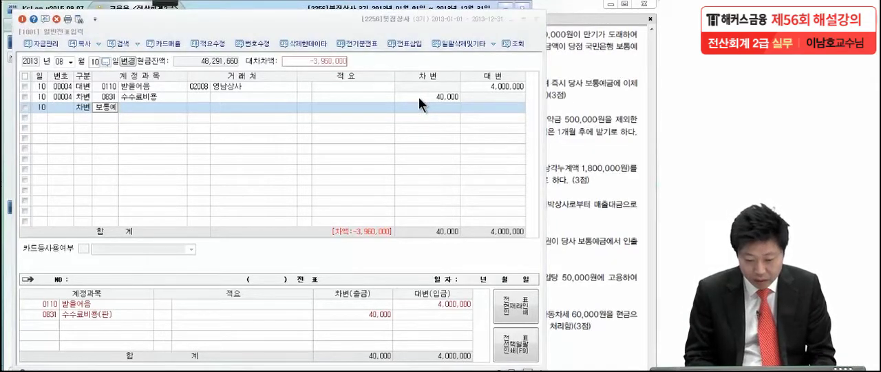
key(Return)
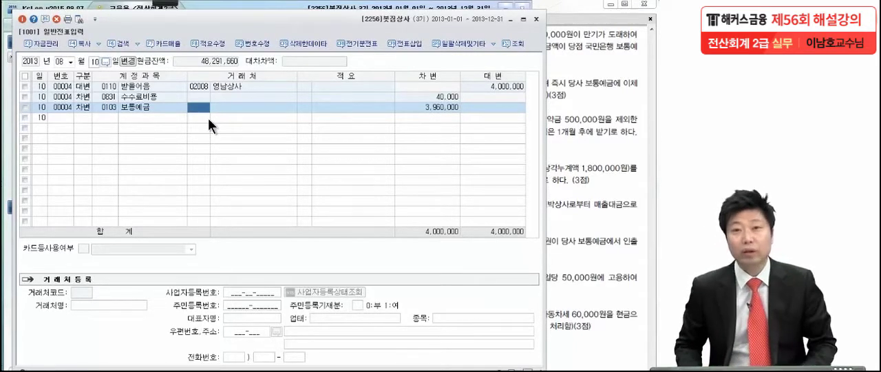
click(430, 108)
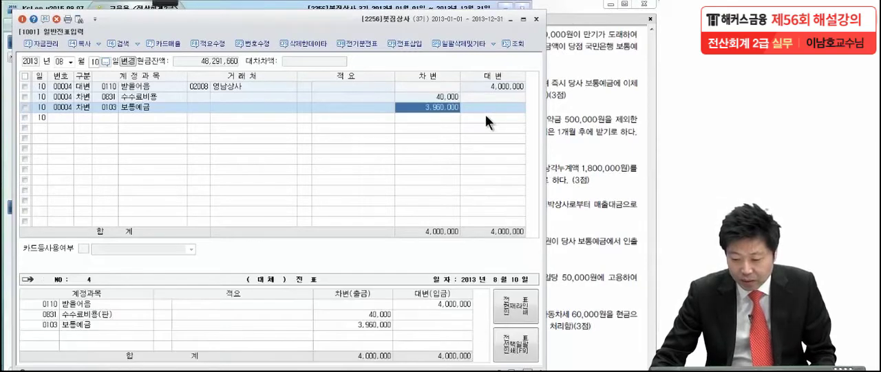
- Switch to the PDF in Adobe Reader and pen-mark the 차입기간, 이자지급 and 이자율 terms of the 8월 24일 transaction
click(577, 124)
scroll(569, 252, down, 1)
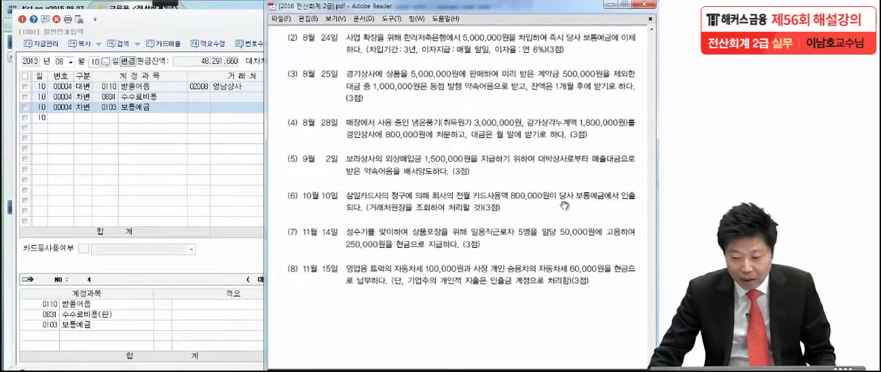
mouse_move(167, 2)
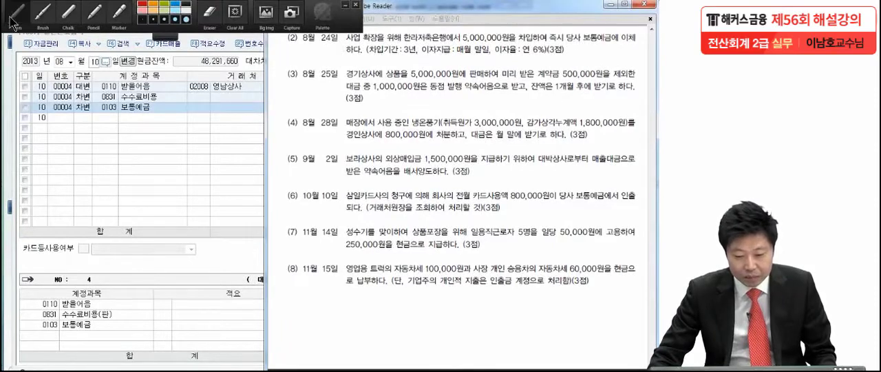
click(12, 18)
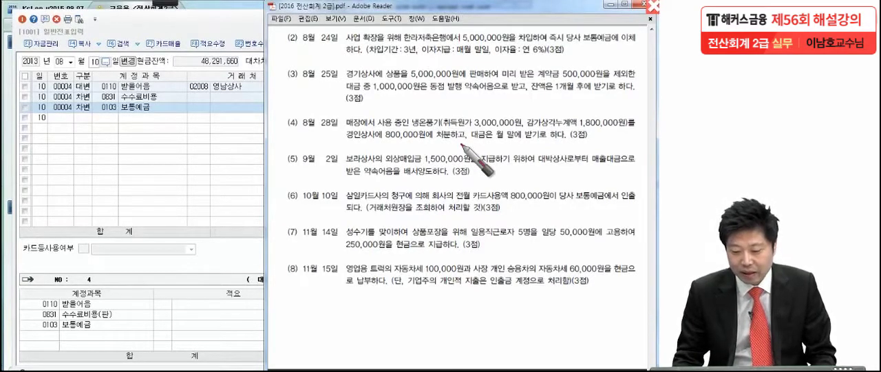
drag(416, 50, 415, 55)
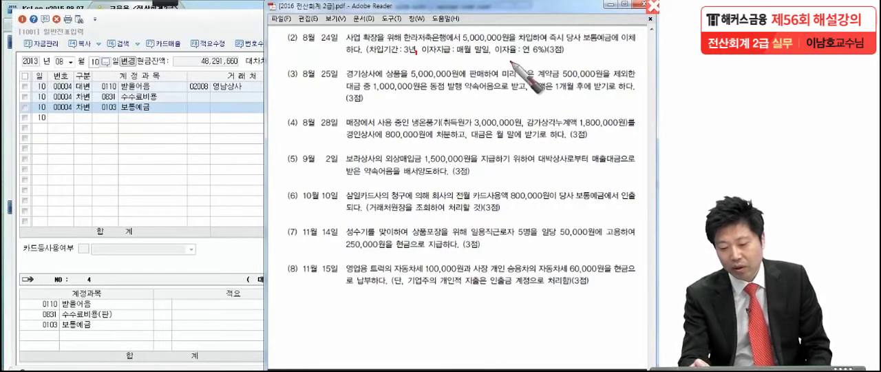
drag(493, 54, 544, 65)
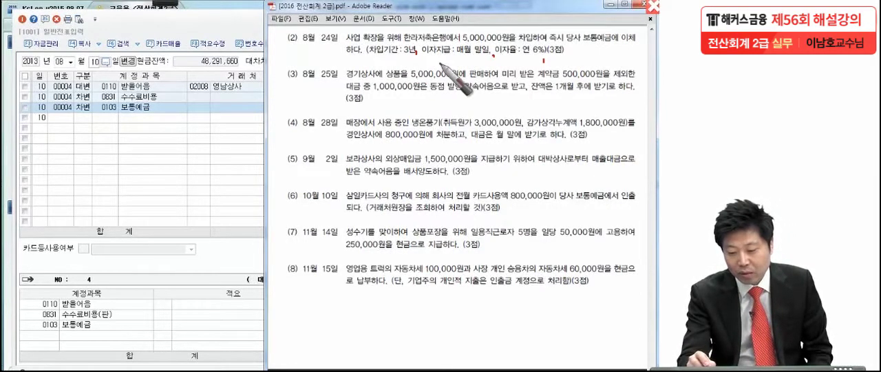
drag(421, 54, 556, 58)
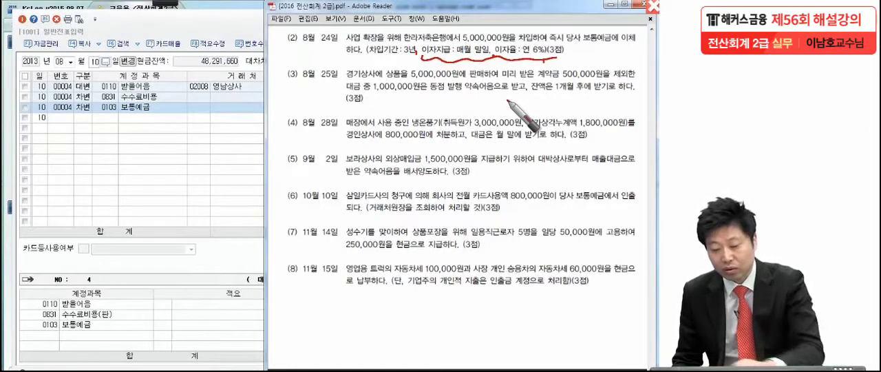
drag(380, 57, 426, 61)
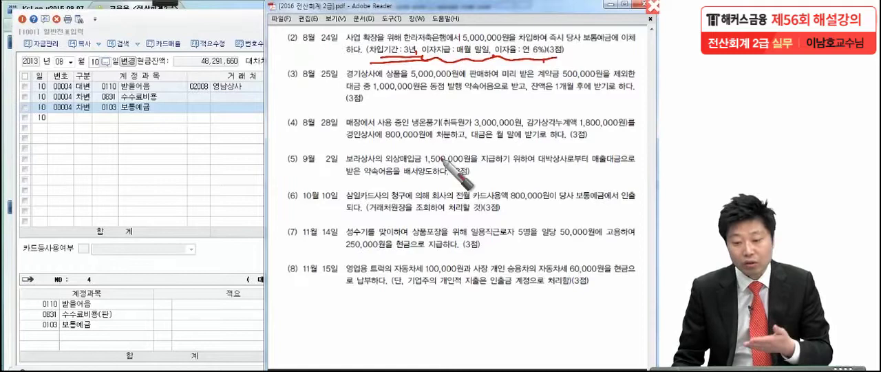
- Return to 일반전표입력 and set the voucher day to 24 of month 08
click(185, 163)
click(94, 61)
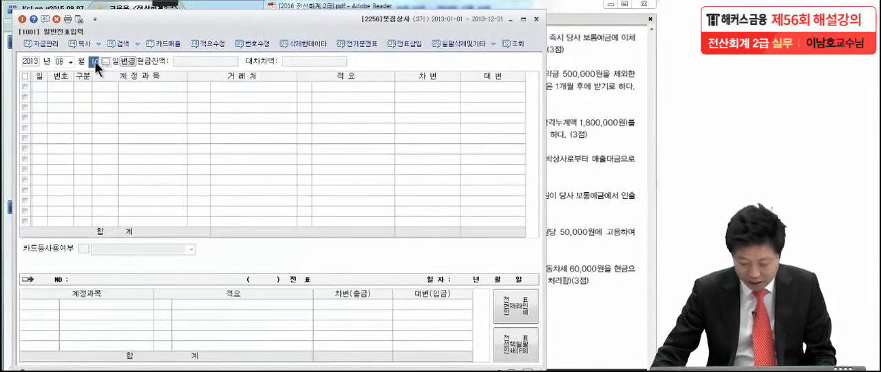
text(24)
key(Return)
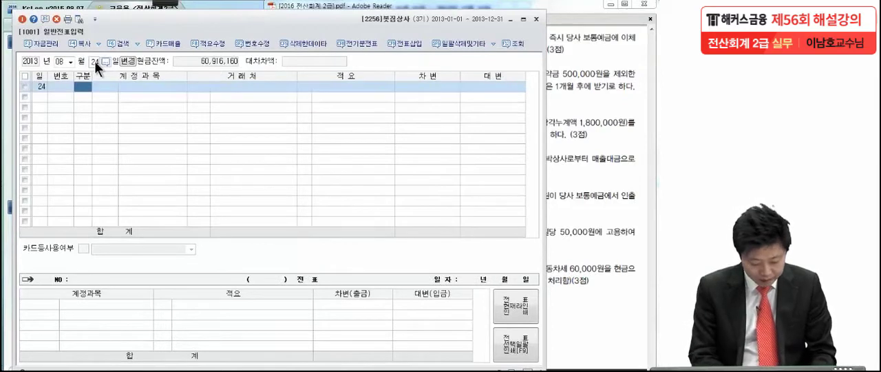
- Start a credit line for 장기차입금 (0293) in the 8월 24일 voucher
text(4)
key(Return)
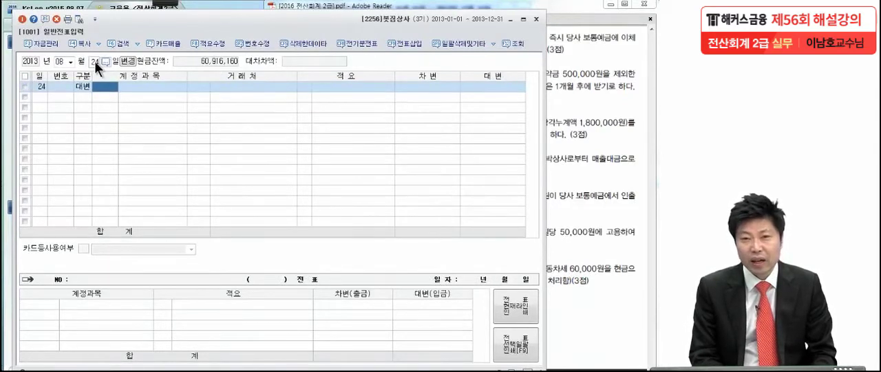
text(장기)
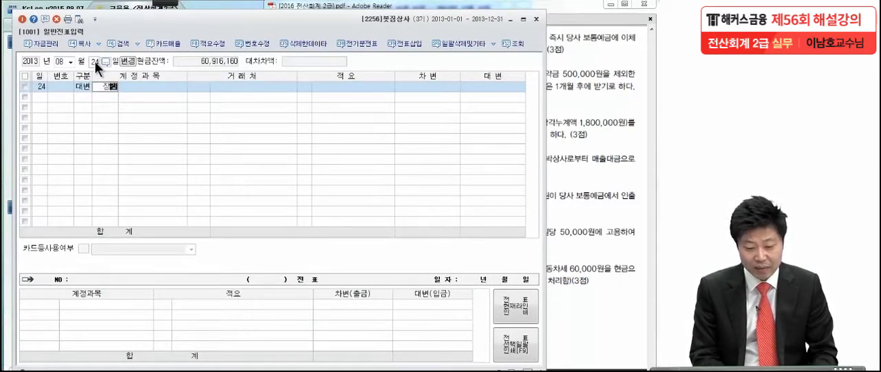
text(차)
key(Return)
key(Return)
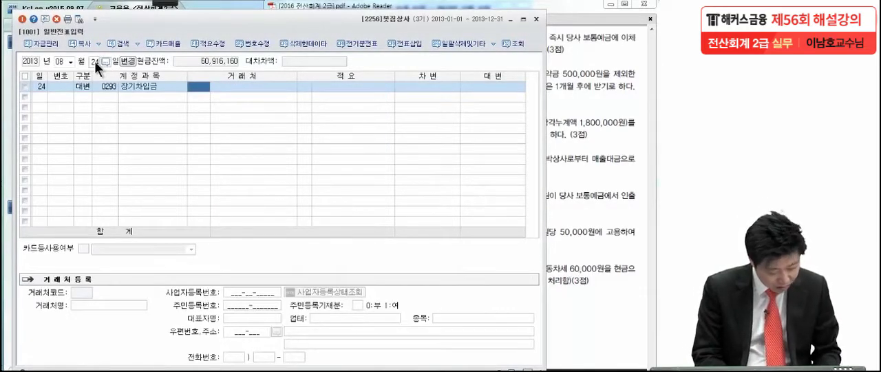
- Assign 한라저축은행 (98004) as 거래처 of the 장기차입금 line, leave 적요 empty, and enter a credit of 5,000,000
text(한라)
key(Return)
key(Return)
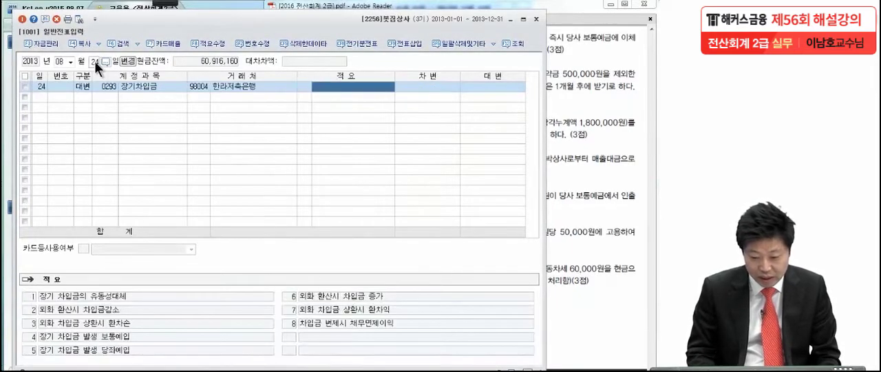
key(Return)
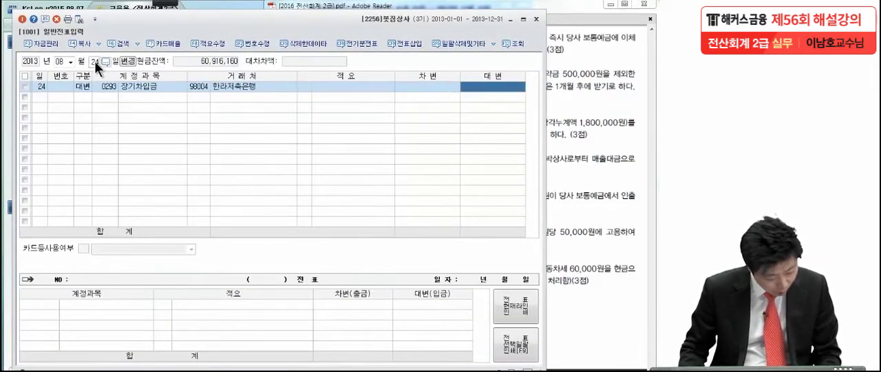
text(5000000)
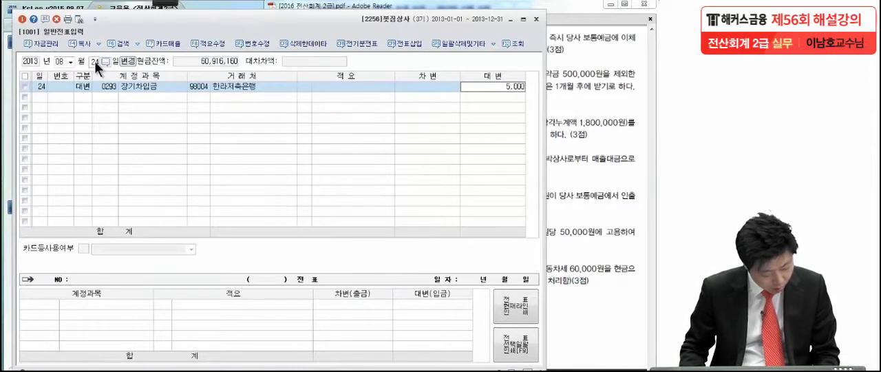
key(Return)
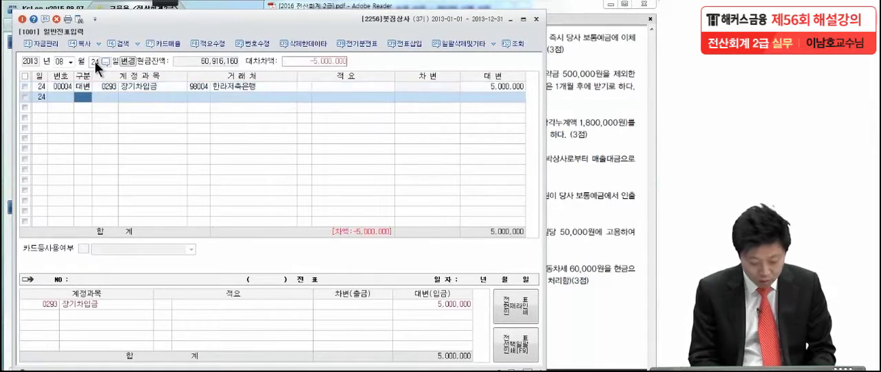
- Add a debit line for 보통예금 (0103) of 5,000,000 to the 8월 24일 voucher, leaving 거래처 empty
key(3)
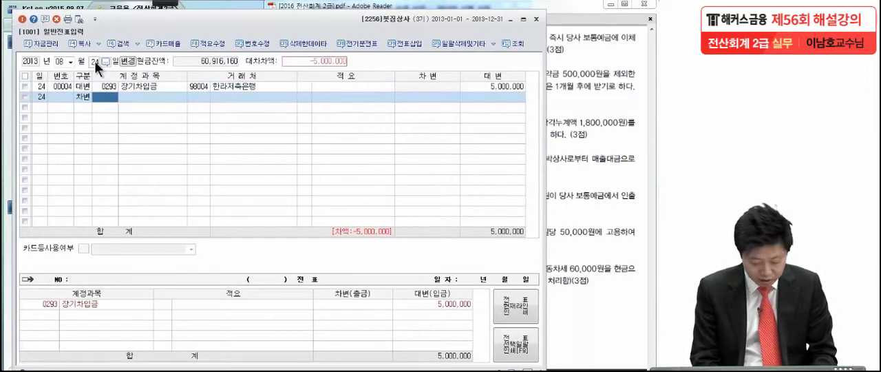
text(보통)
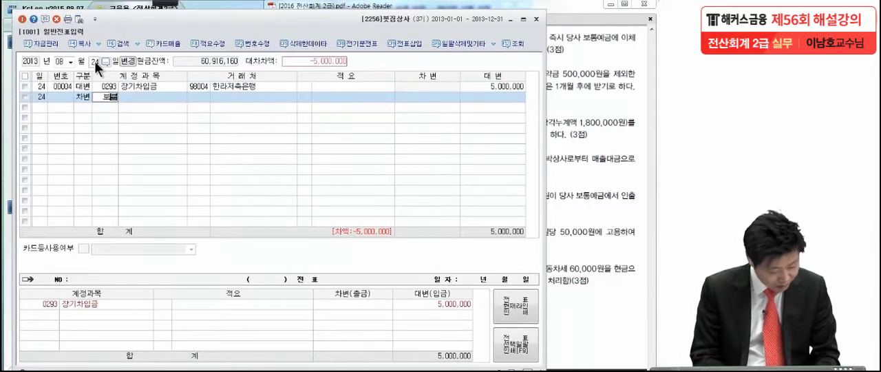
key(Return)
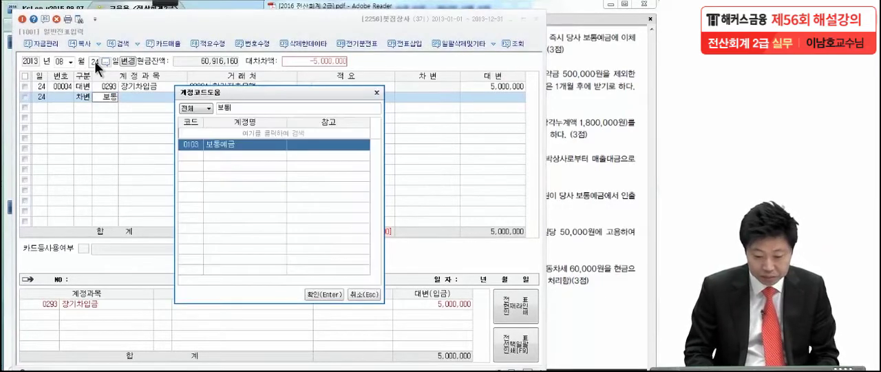
key(Return)
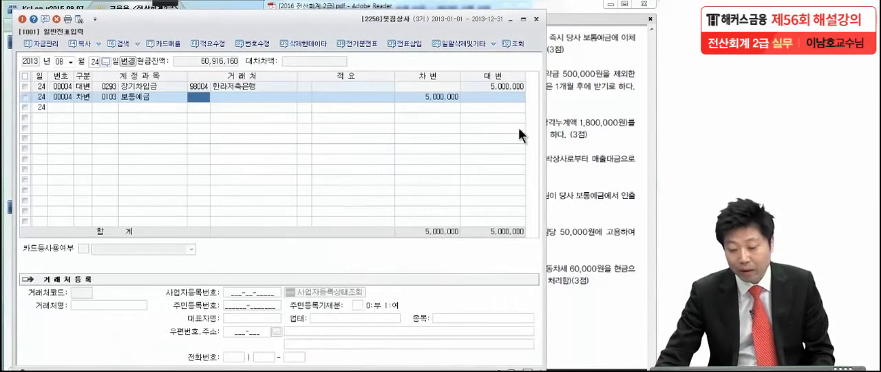
click(438, 97)
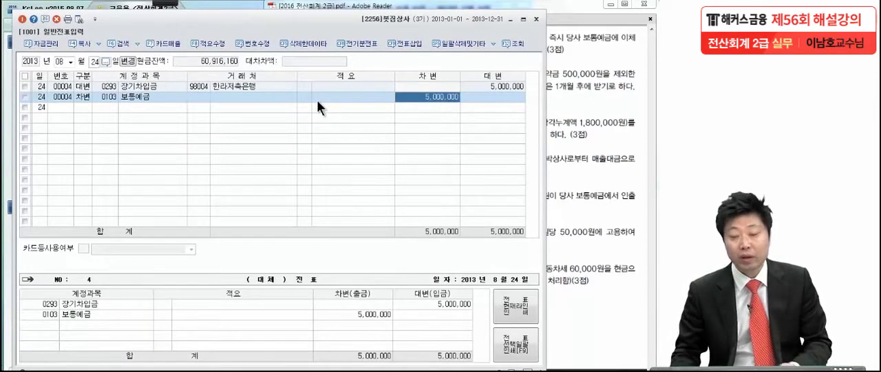
- Switch to the PDF in Adobe Reader and pen-mark the 1,000,000원 약속어음 and 잔액 terms of the 8월 25일 transaction
click(603, 57)
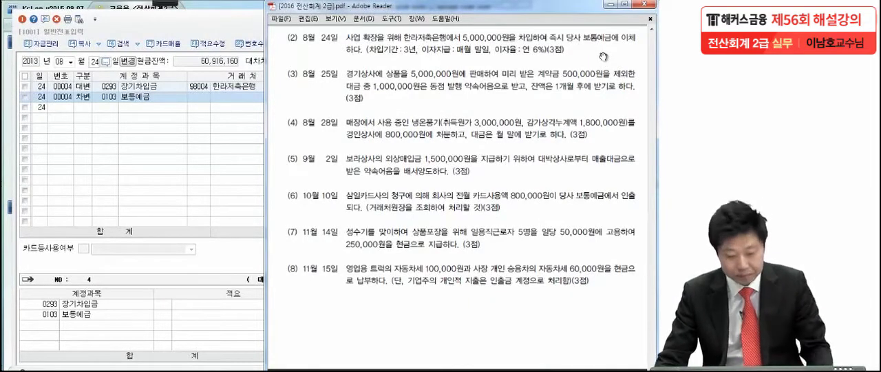
drag(358, 160, 356, 121)
click(164, 3)
click(110, 14)
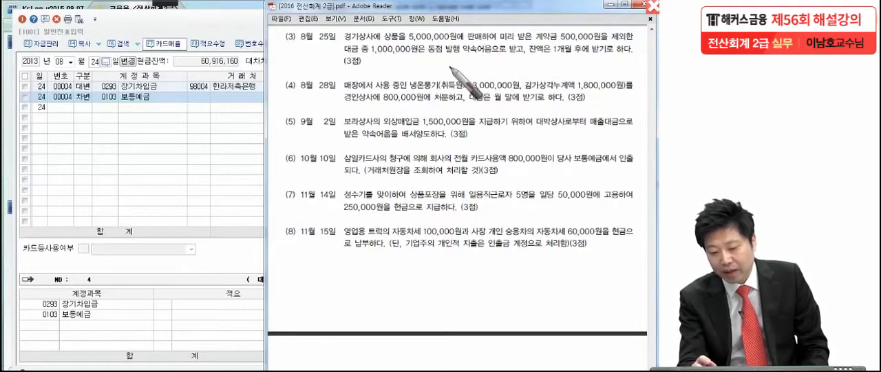
drag(369, 59, 375, 62)
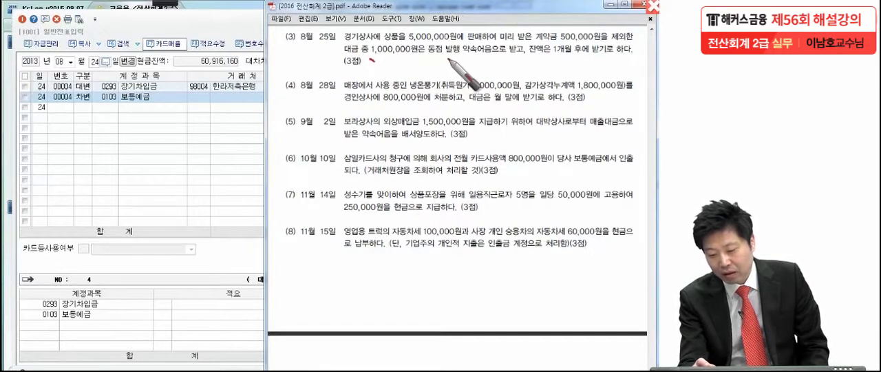
click(525, 56)
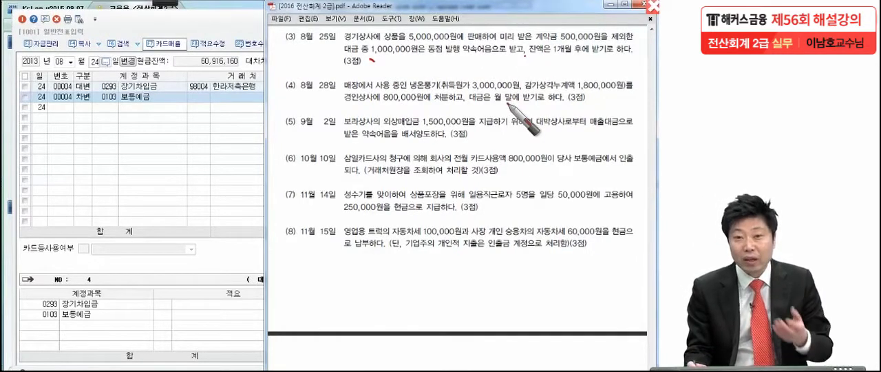
drag(524, 55, 531, 53)
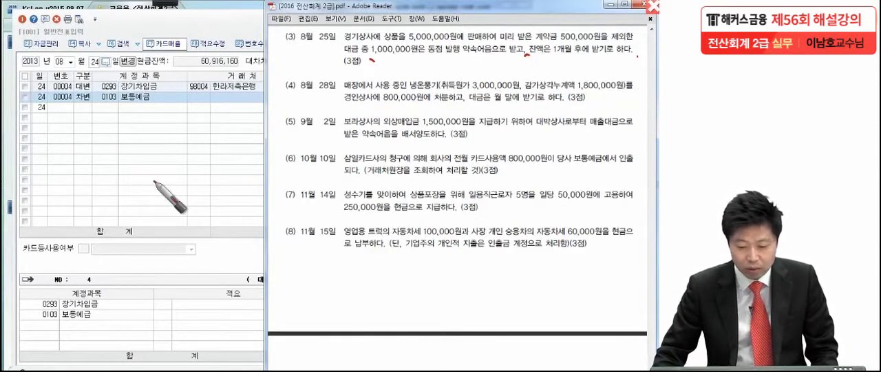
- Leave the pen mode, return to 일반전표입력 and set the voucher day to 25 of month 08
key(Escape)
click(94, 61)
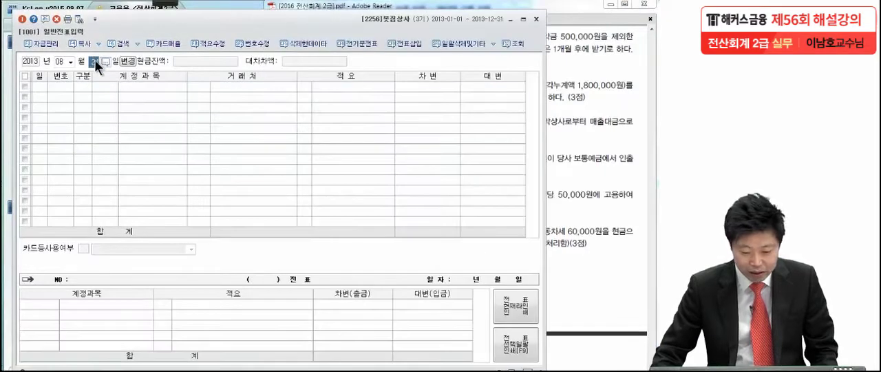
key(BackSpace)
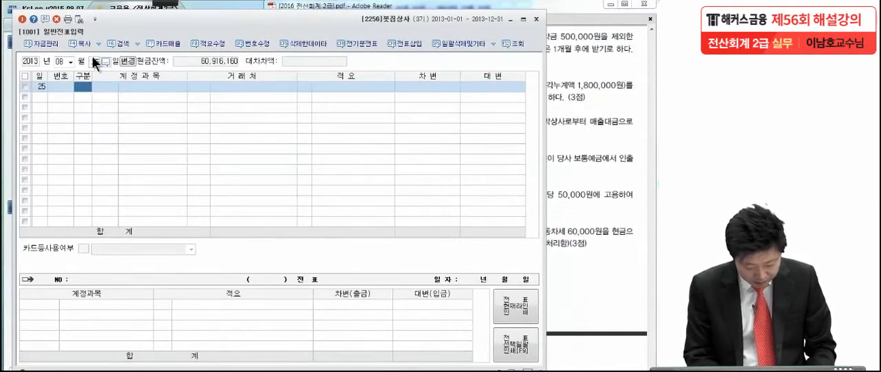
- Enter a credit line for 상품매출 (0401) of 5,000,000 in the 8월 25일 voucher, leaving 거래처 and 적요 empty
key(4)
key(Return)
text(상품매)
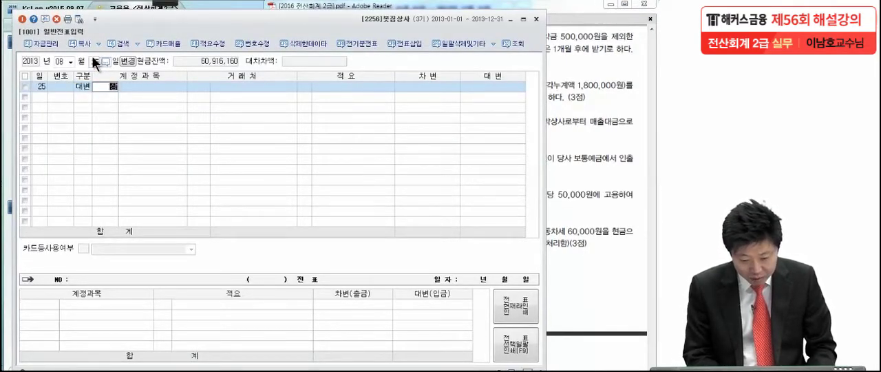
key(Return)
key(Return)
key(Return)
key(Return)
key(Return)
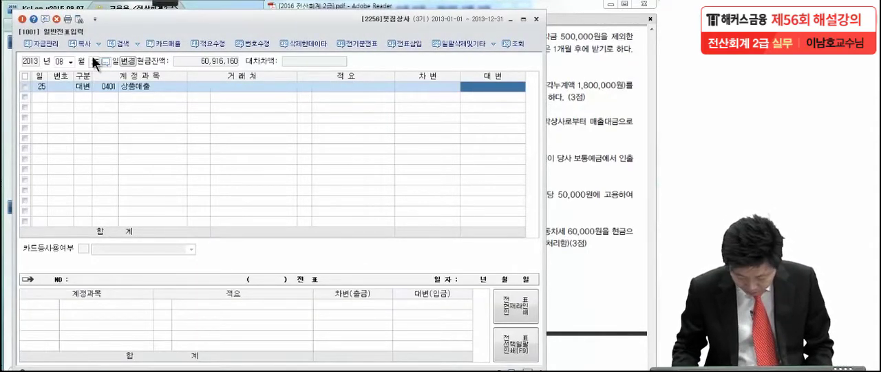
text(5,000,00)
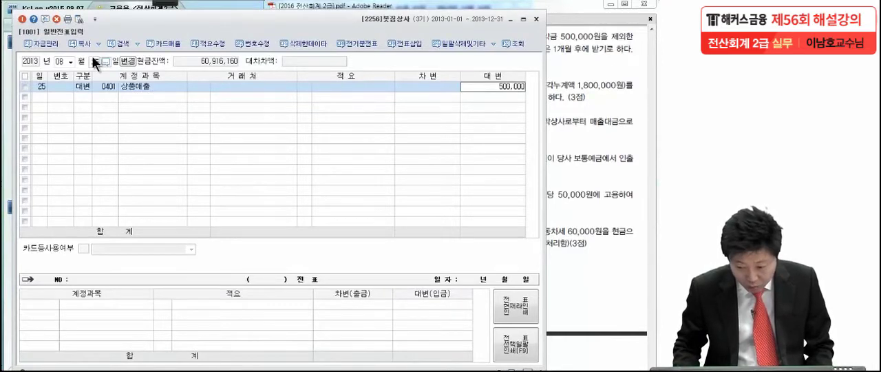
text(0)
key(Return)
- Start a debit line for 선수금 (0259) in the 8월 25일 voucher
text(3)
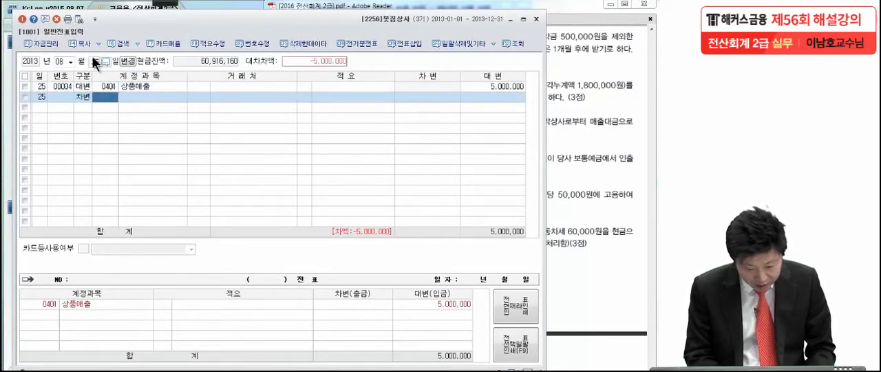
text(선)
text(수)
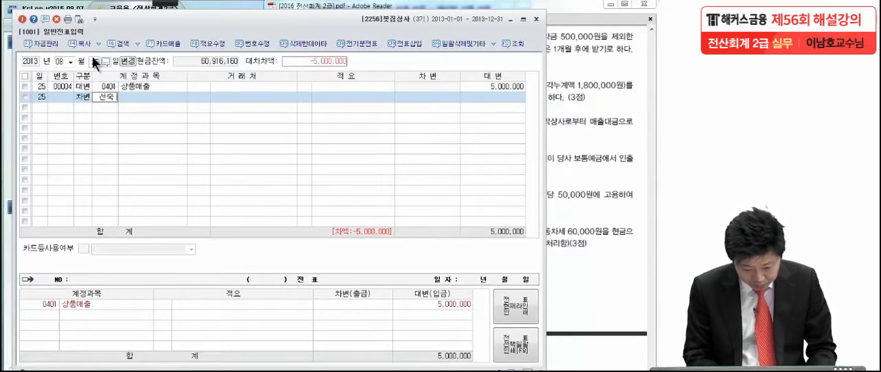
key(BackSpace)
key(BackSpace)
key(BackSpace)
text(수)
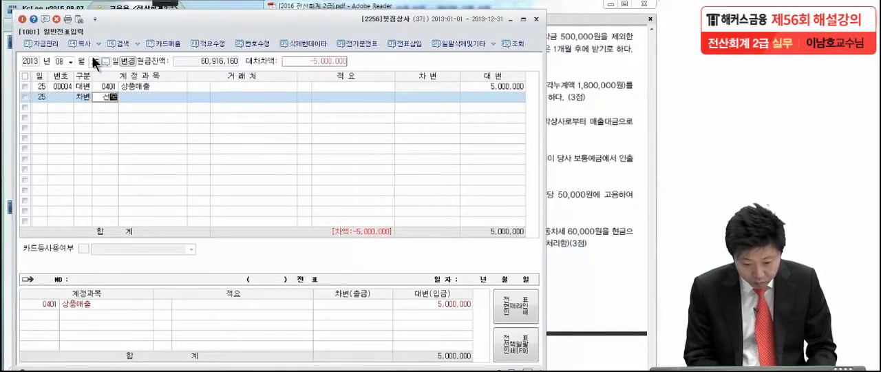
key(Return)
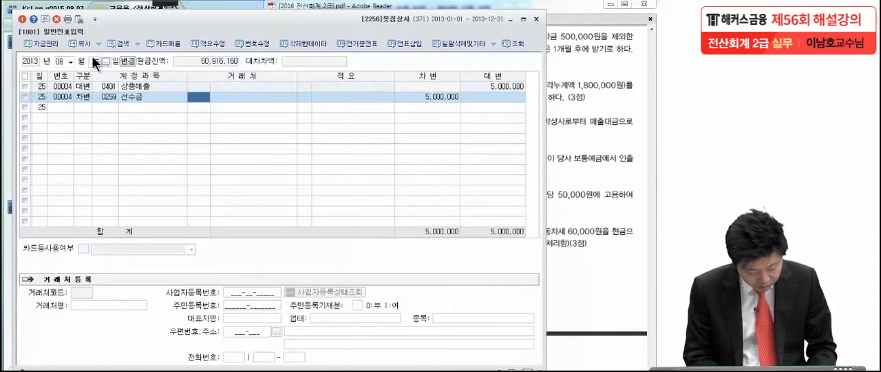
- Assign 경기상사 as 거래처 of the 선수금 line, leave 적요 empty, and enter a debit of 500,000
key(F2)
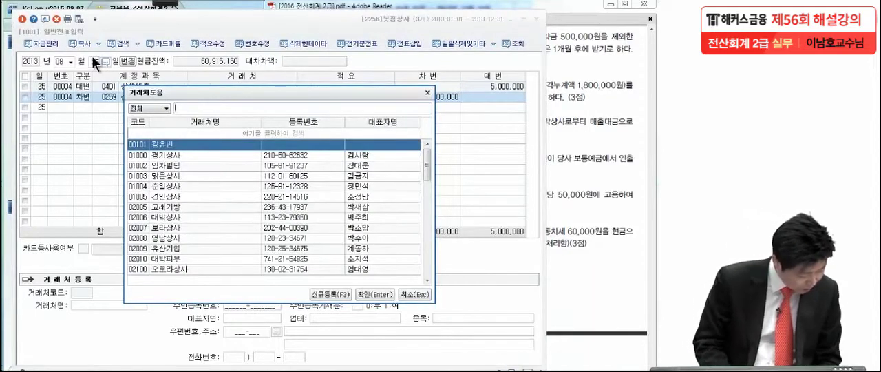
text(경기)
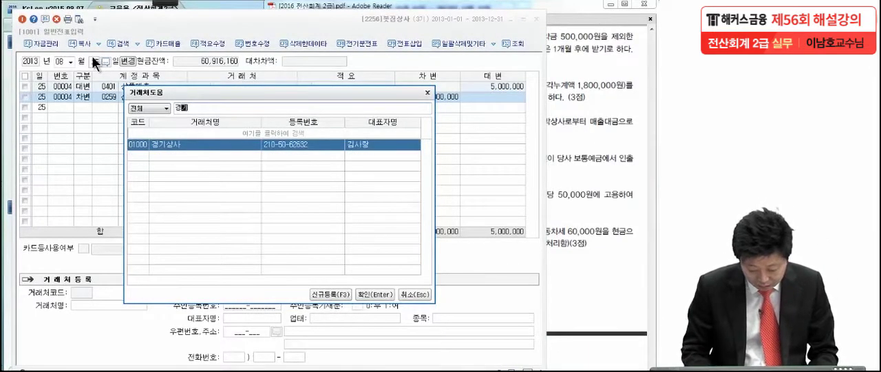
key(Return)
key(Return)
text(500,00)
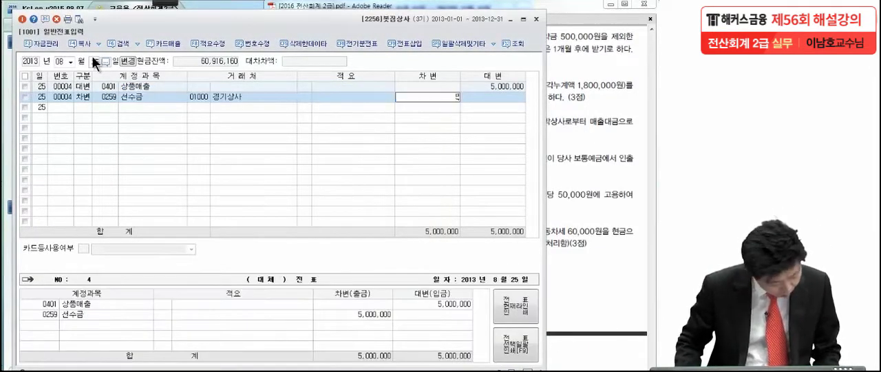
text(0)
key(Return)
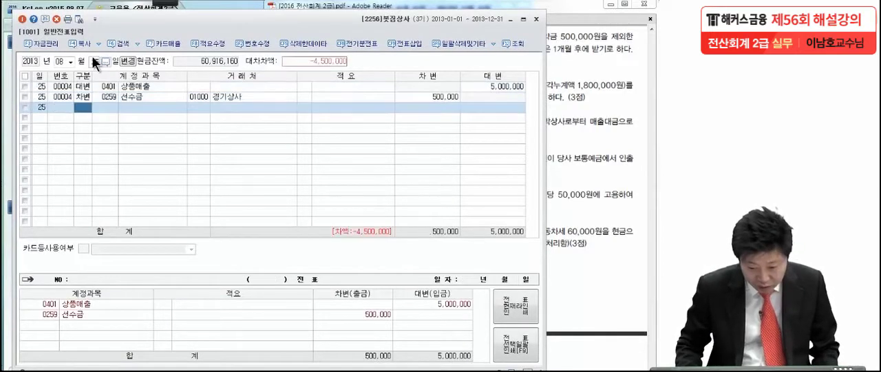
- Start a debit line for 받을어음 (0110) in the 8월 25일 voucher
text(3)
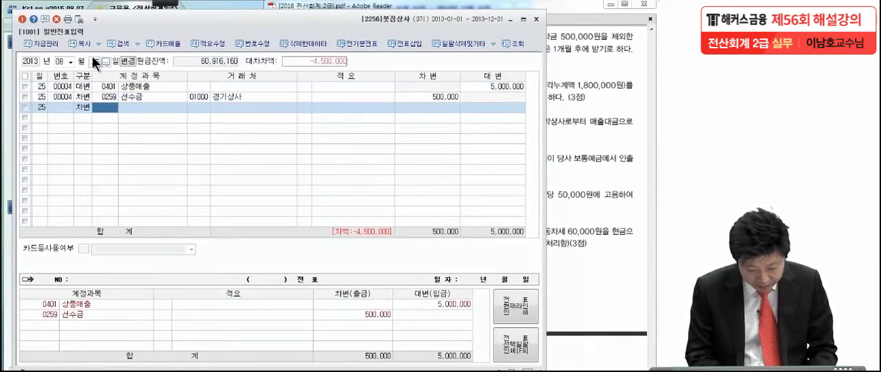
text(받을어)
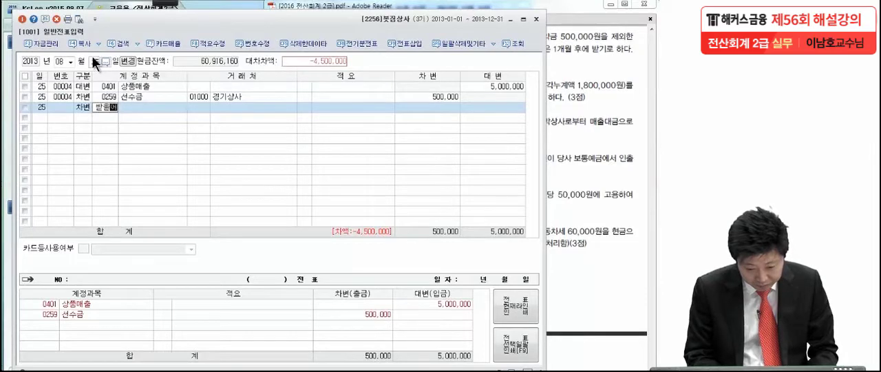
key(Return)
key(Return)
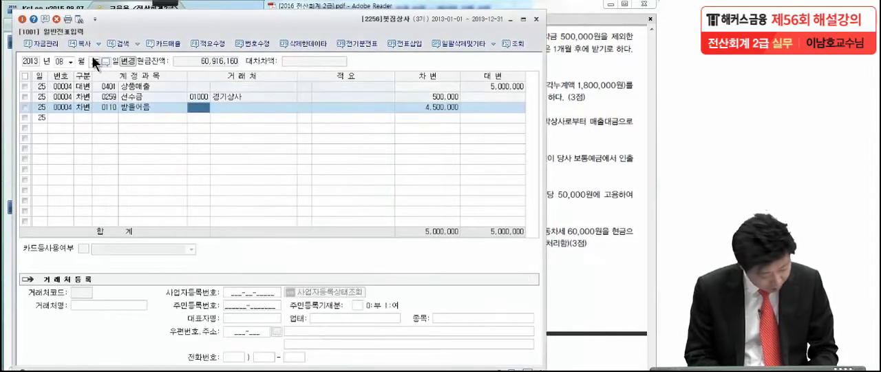
- Assign 경기상사 as 거래처 of the 받을어음 line, leave 적요 empty, and enter a debit of 1,000,000
text(경기)
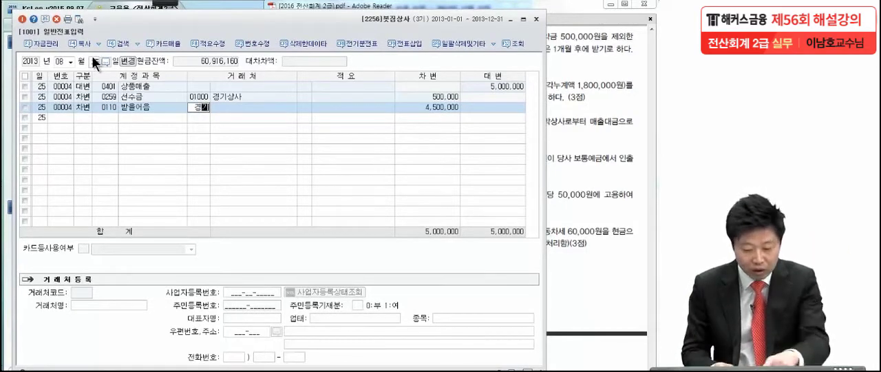
key(Return)
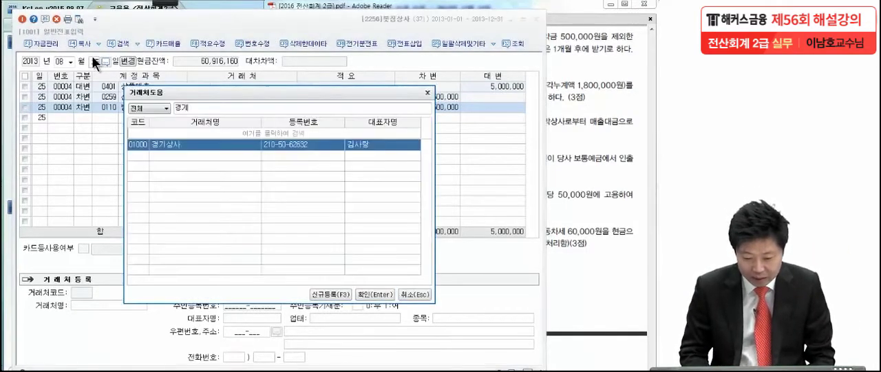
key(Return)
key(Return)
text(1,000,)
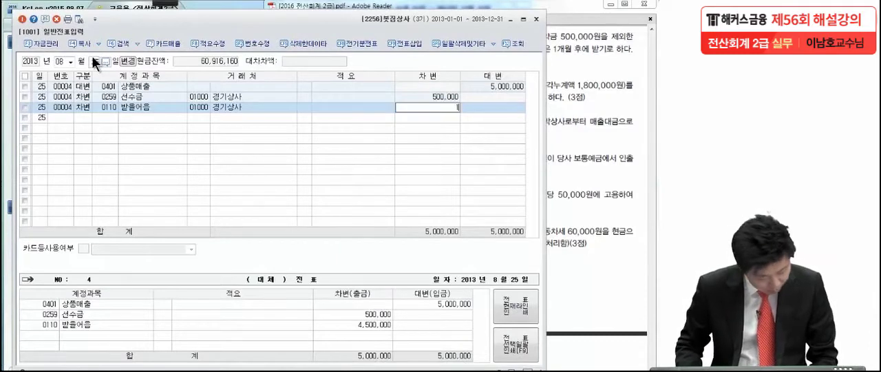
text(000)
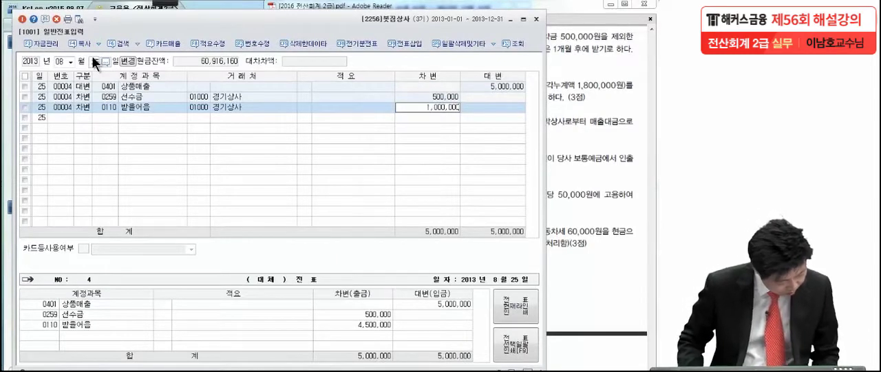
key(Return)
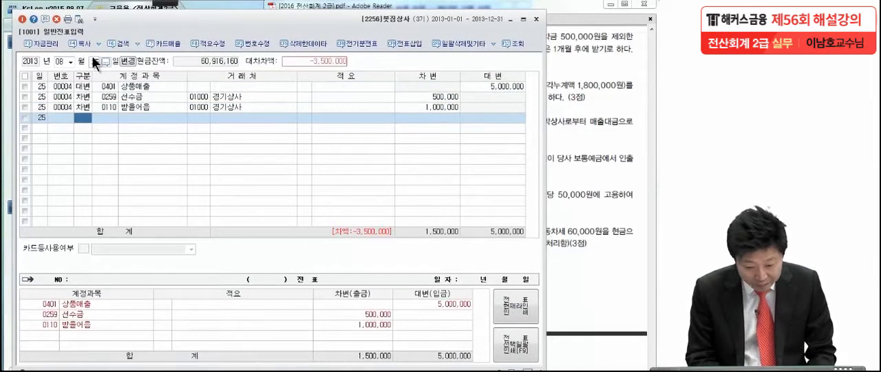
- Add a debit line for 외상매출금 (0108) to the 8월 25일 voucher with 경기상사 as its 거래처
text(3)
key(Return)
text(외상매)
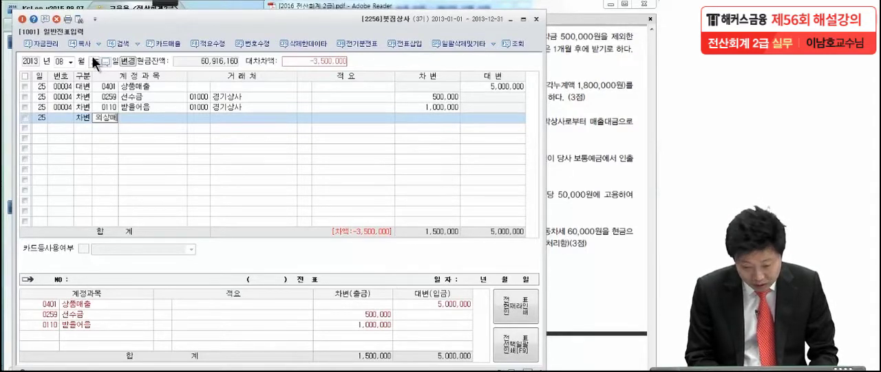
key(Return)
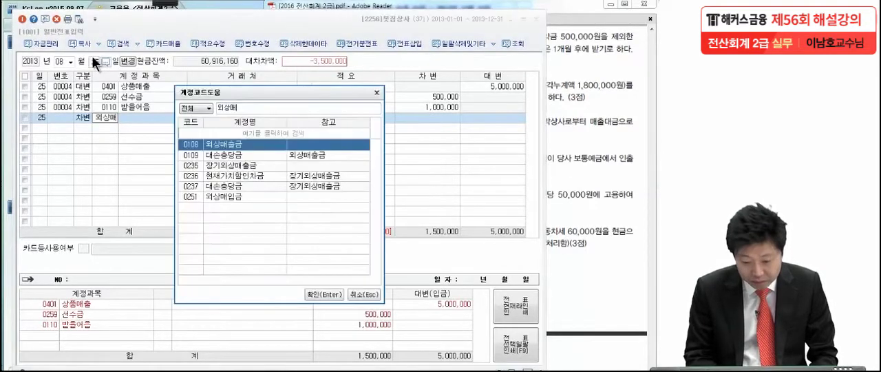
key(Return)
text(경)
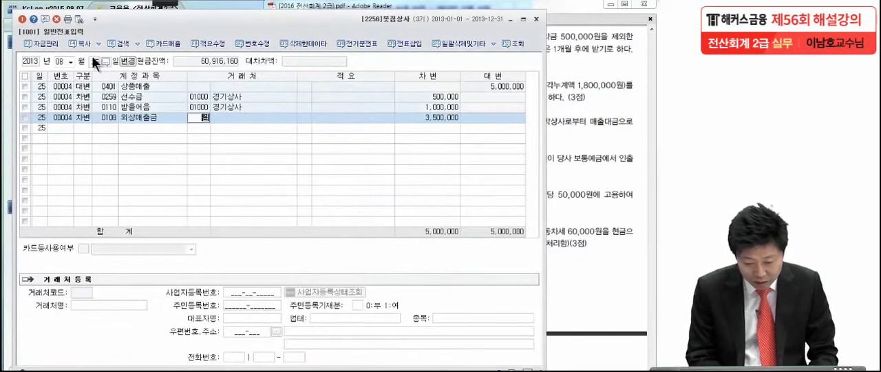
key(Return)
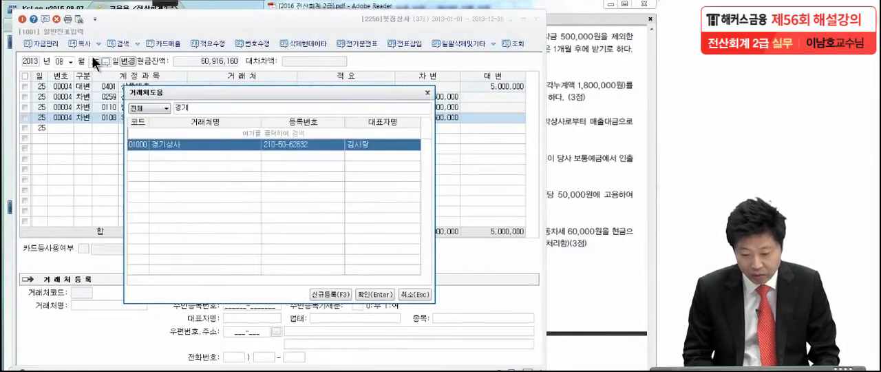
key(Return)
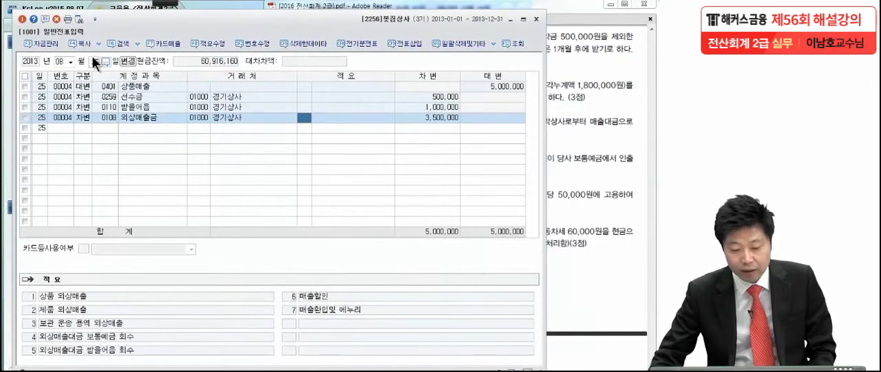
- Switch to the exam PDF in Adobe Reader and mark the key details of transaction (4), 8월 28일, with the pen
click(595, 136)
drag(559, 203, 558, 152)
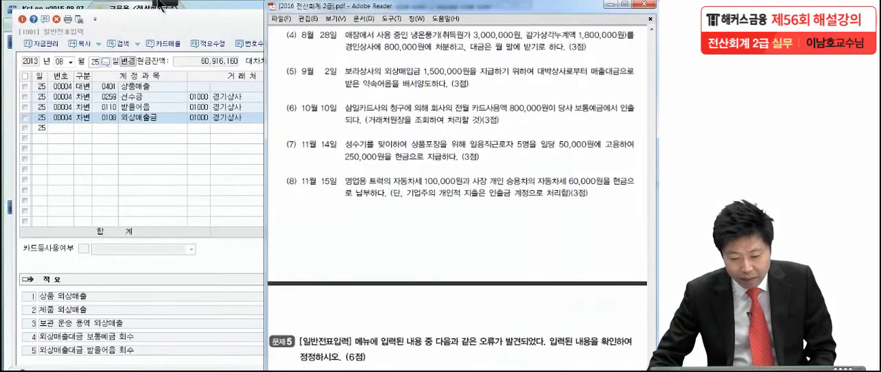
click(163, 4)
click(17, 24)
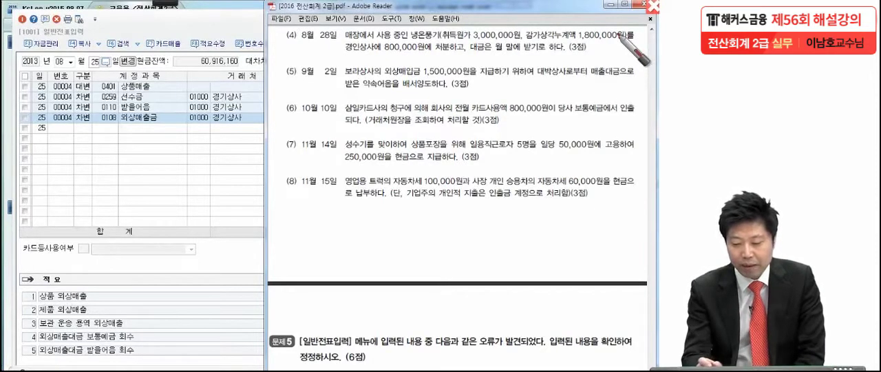
click(436, 55)
click(571, 46)
drag(298, 31, 281, 75)
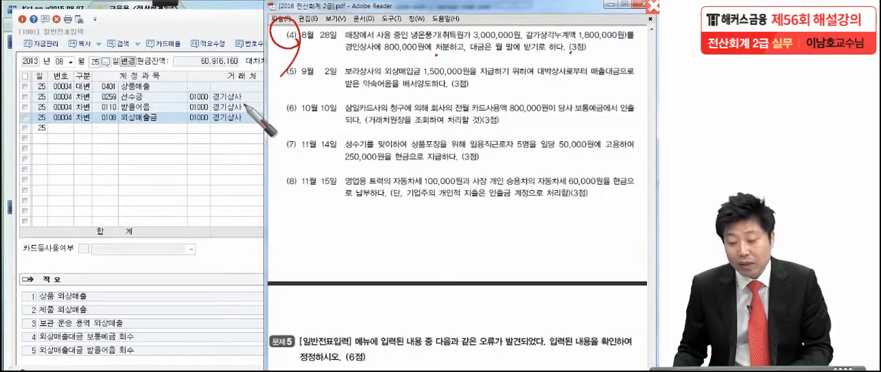
drag(409, 46, 442, 44)
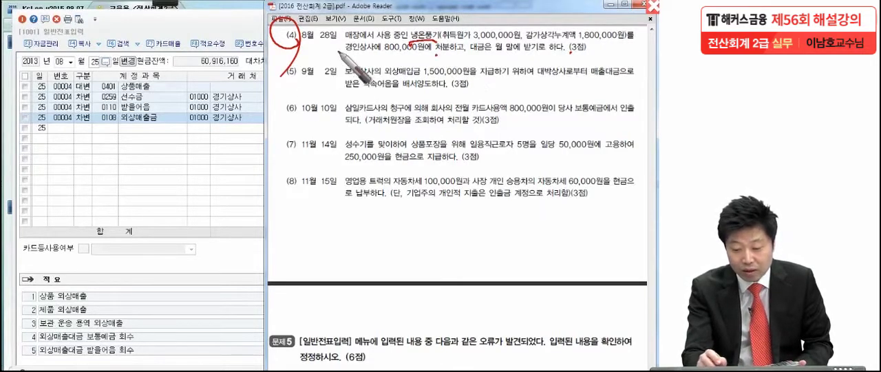
drag(500, 45, 511, 48)
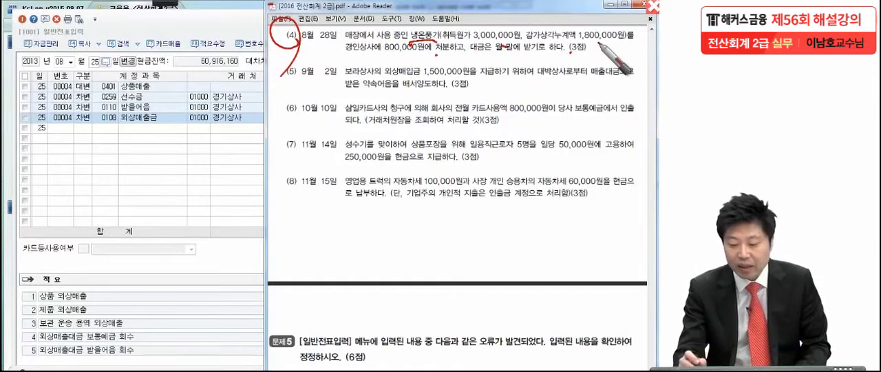
- Handwrite the disposal calculation 800,000 - 1,200,000 = (-) 400,000 below the transactions and box the result
mouse_move(387, 207)
mouse_down()
mouse_move(377, 235)
mouse_move(504, 230)
mouse_move(493, 242)
mouse_up()
drag(323, 216, 345, 215)
mouse_move(232, 201)
mouse_down()
mouse_move(230, 215)
mouse_move(287, 213)
mouse_up()
mouse_move(349, 258)
mouse_down()
mouse_move(403, 249)
mouse_move(472, 274)
mouse_move(544, 262)
mouse_up()
drag(385, 294, 420, 296)
mouse_move(558, 299)
mouse_down()
mouse_move(391, 294)
mouse_move(376, 240)
mouse_move(566, 292)
mouse_up()
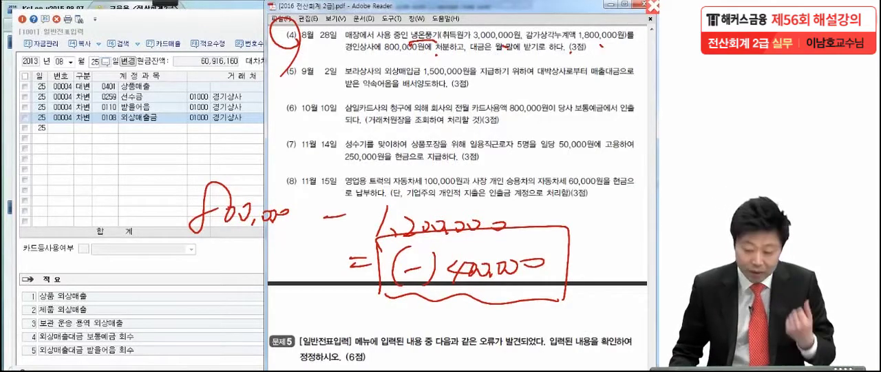
- Leave the pen annotations, return to 일반전표입력, and set the voucher date to 8월 28일
click(120, 203)
click(95, 62)
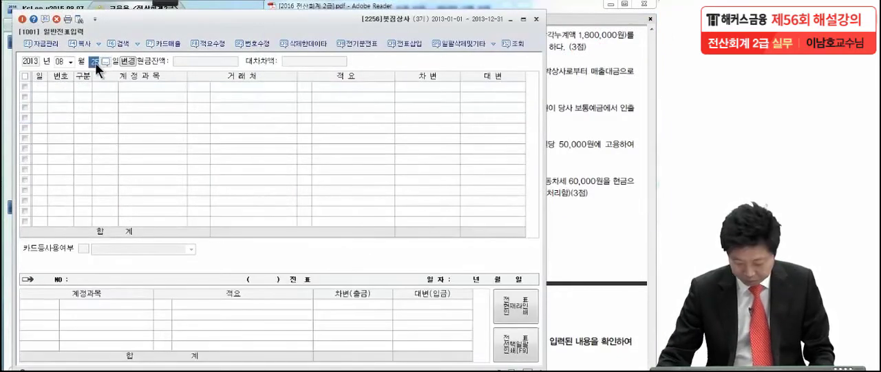
text(28)
key(Return)
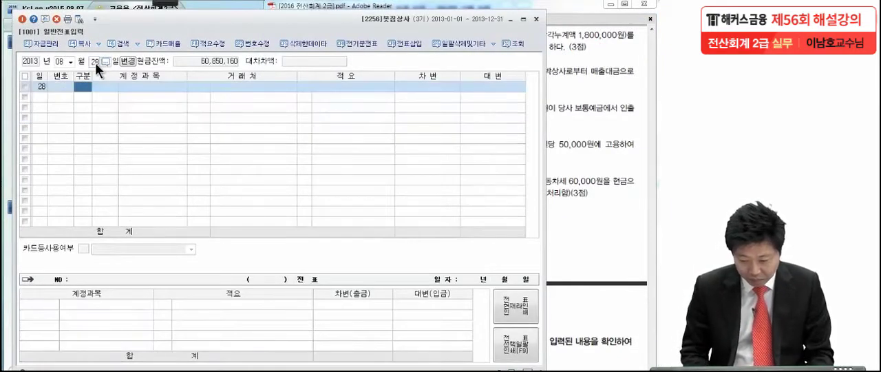
- Enter a credit line for 비품 (0212) of 3,000,000 in the 8월 28일 voucher, leaving 거래처 and 적요 empty
text(4)
key(Return)
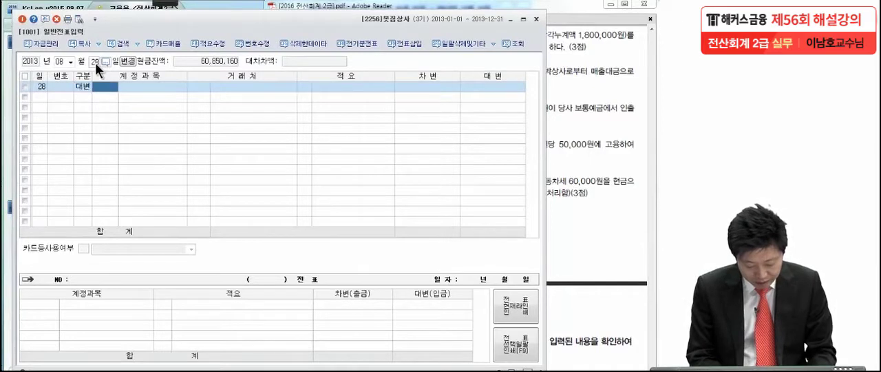
text(미)
text(품)
key(Return)
key(Return)
key(Return)
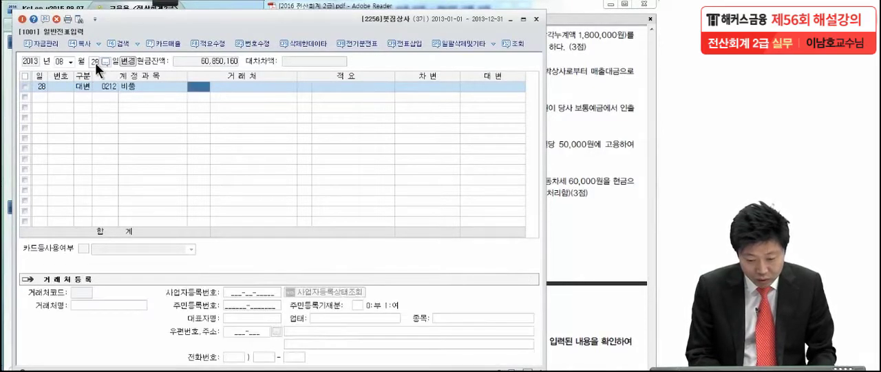
key(Return)
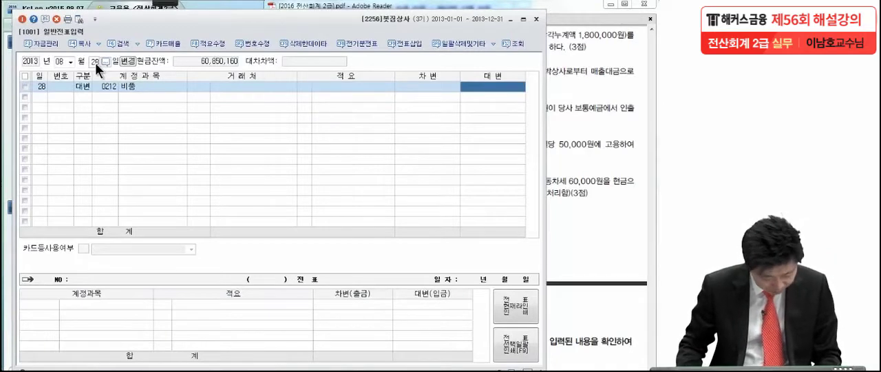
text(3000000)
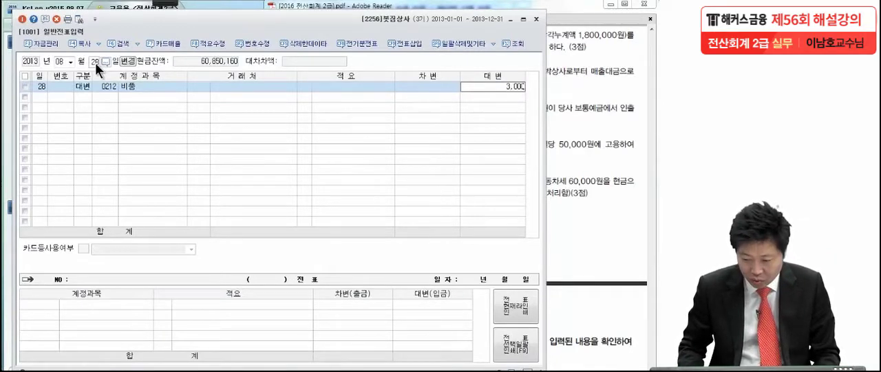
key(Return)
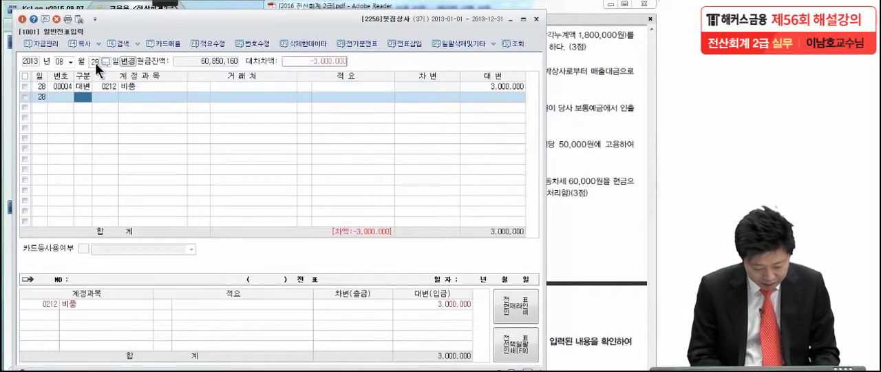
- Start a debit line for the 비품 account's 감가상각누계액 (0213) in the 8월 28일 voucher
text(3)
key(Return)
text(감)
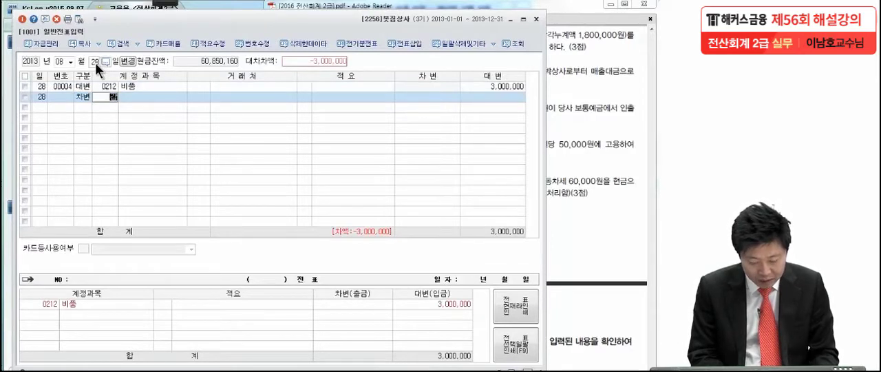
text(가상)
key(Return)
key(Down)
key(Down)
key(Down)
key(Down)
key(Down)
key(Down)
key(Down)
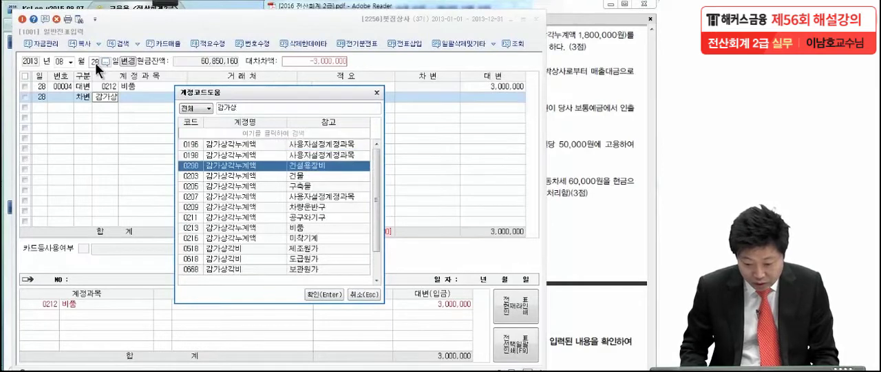
key(Down)
key(Return)
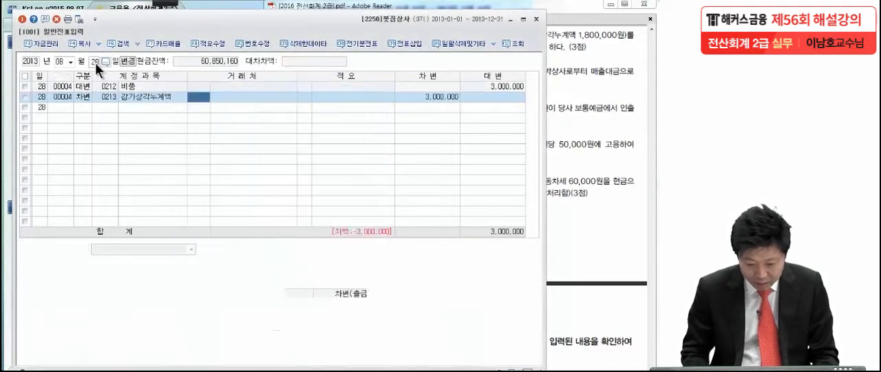
- Set the debit amount of the 감가상각누계액 line to 1,800,000
click(445, 96)
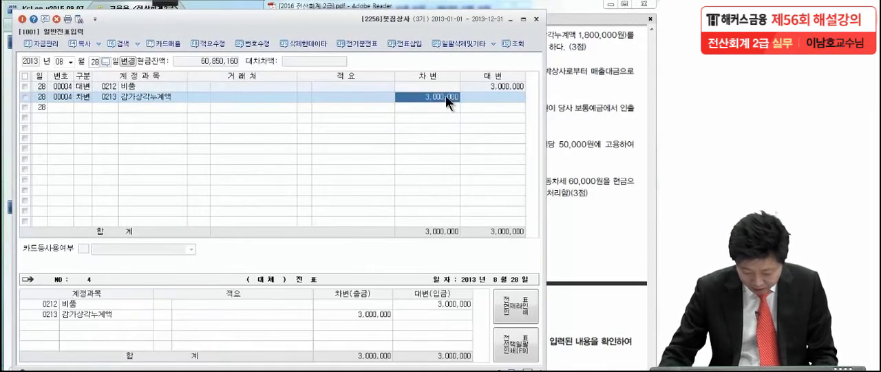
text(1800000)
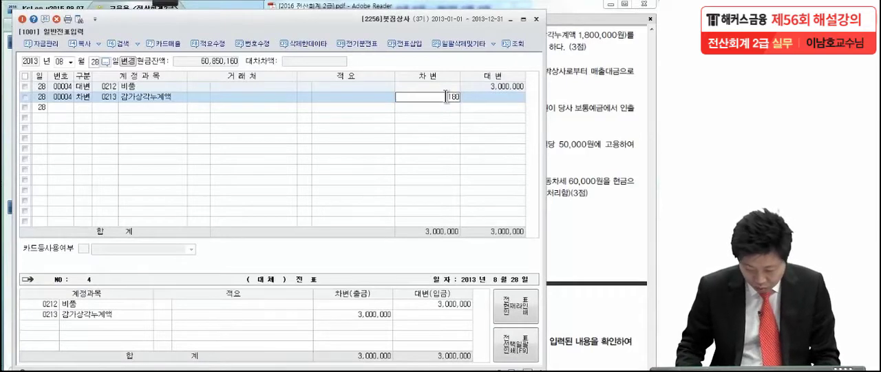
key(Return)
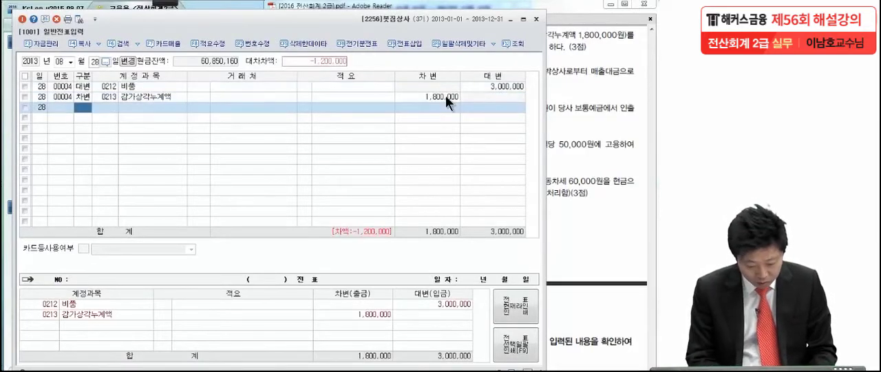
- Start a debit line for 미수금 (0120) in the 8월 28일 voucher
text(3)
key(Return)
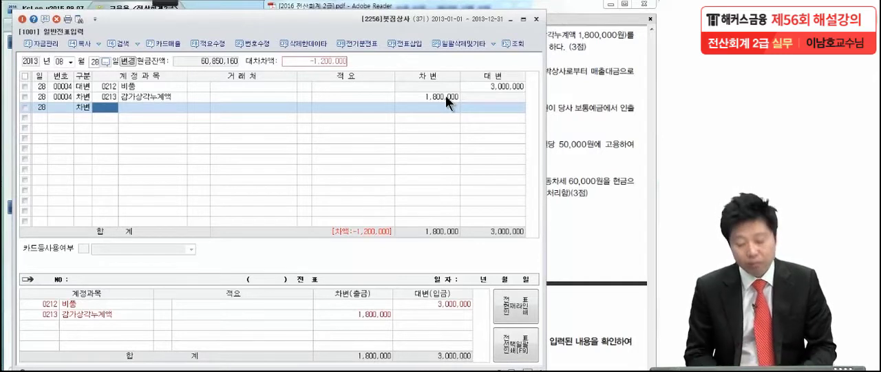
text(120)
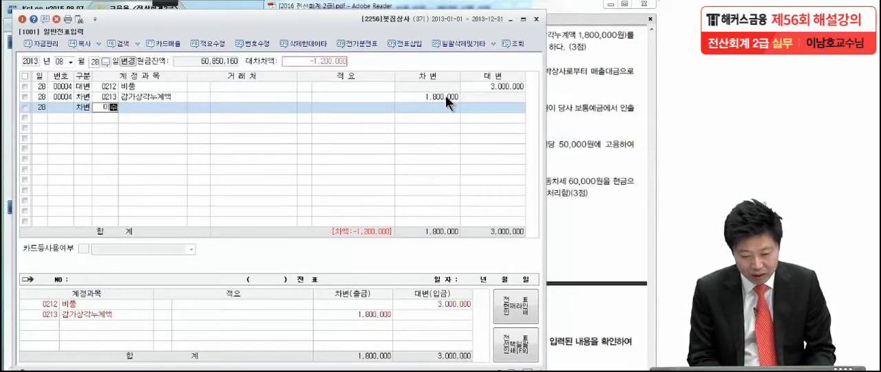
key(Return)
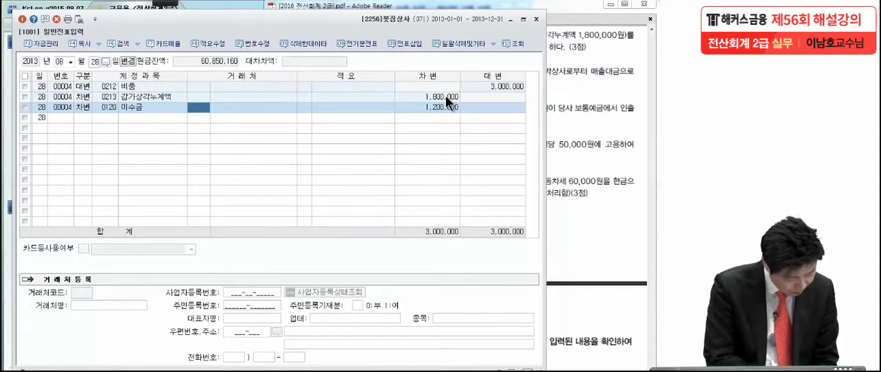
- Assign 경인상사 as 거래처 of the 미수금 line, leave 적요 empty, and set its debit to 800,000
text(경인)
key(Return)
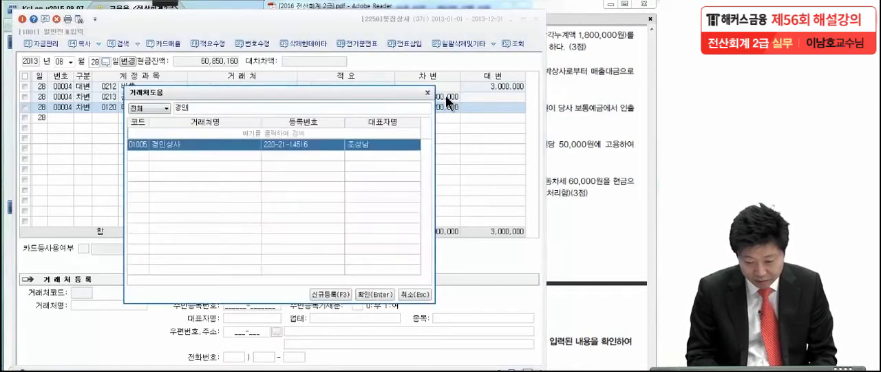
key(Return)
key(Return)
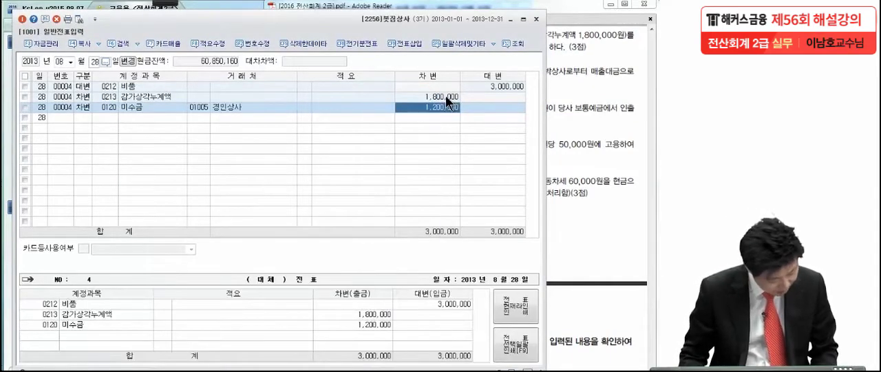
key(BackSpace)
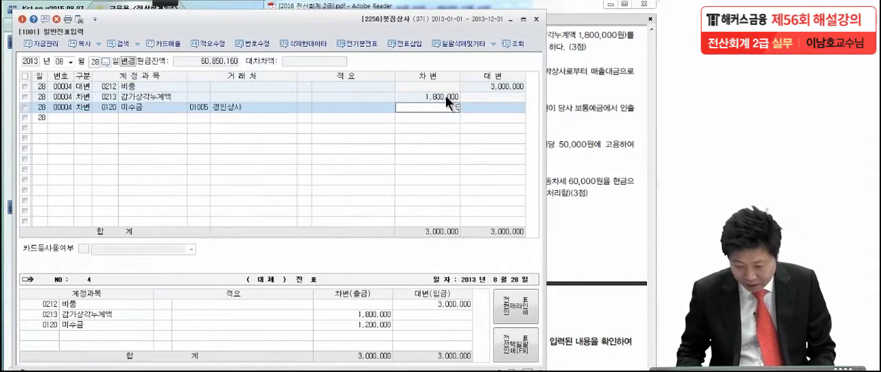
text(800,000)
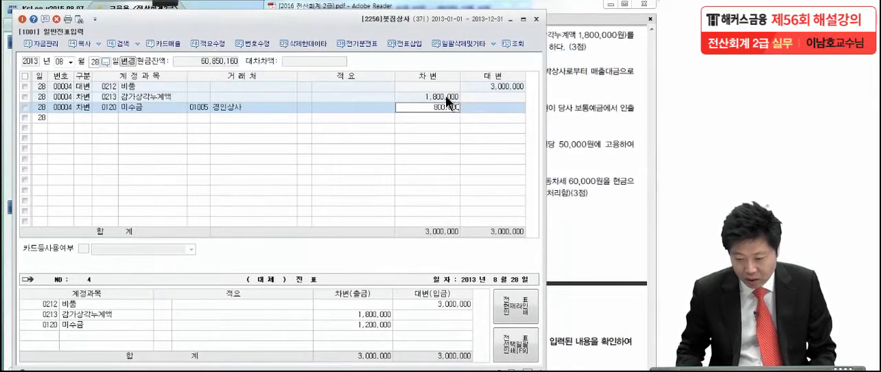
key(Return)
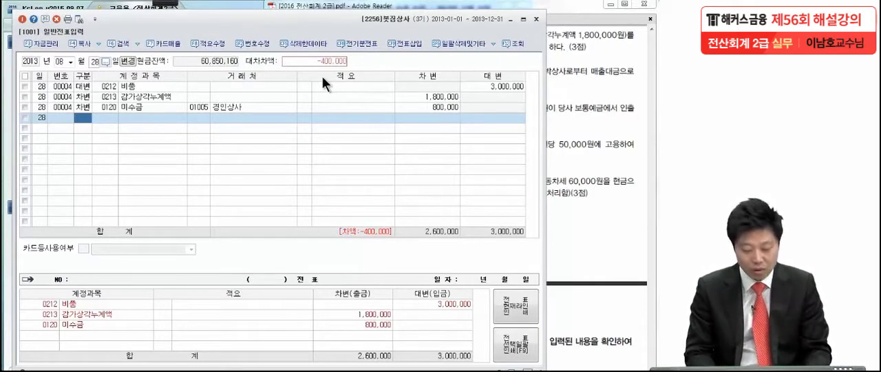
- Add a debit line for 유형자산처분손실 (0970) with 400,000 to the 8월 28일 voucher
text(3)
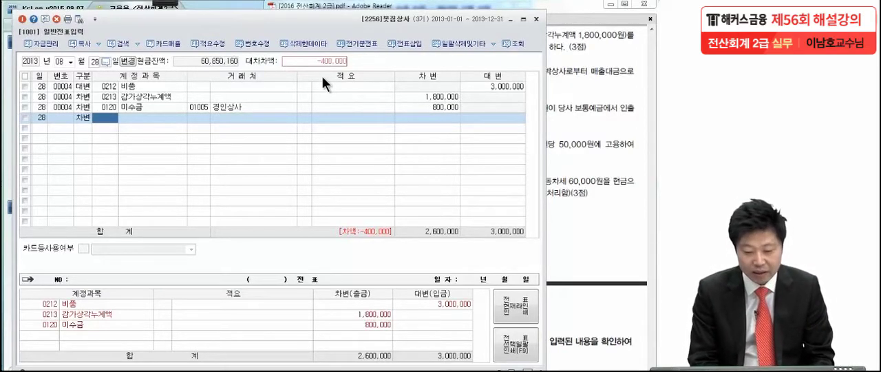
text(유형자)
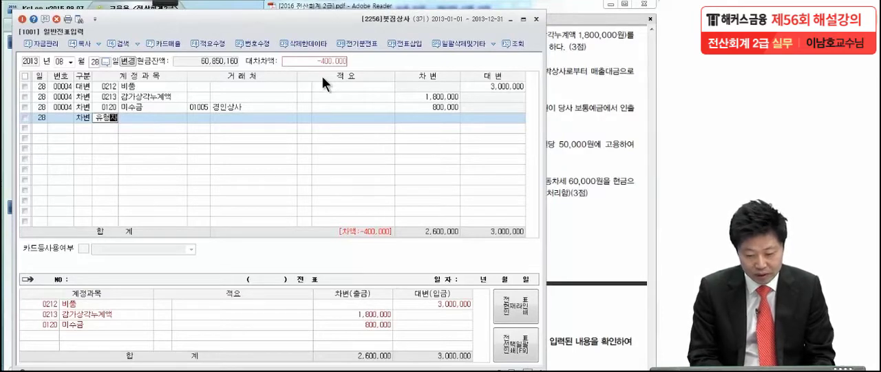
key(Return)
key(Down)
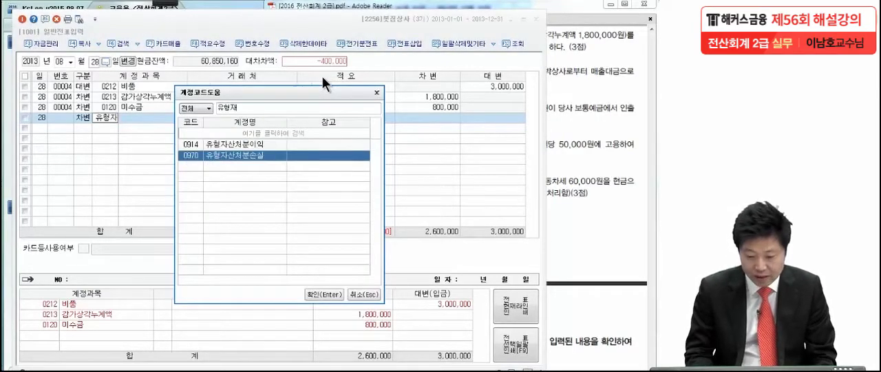
key(Return)
click(420, 117)
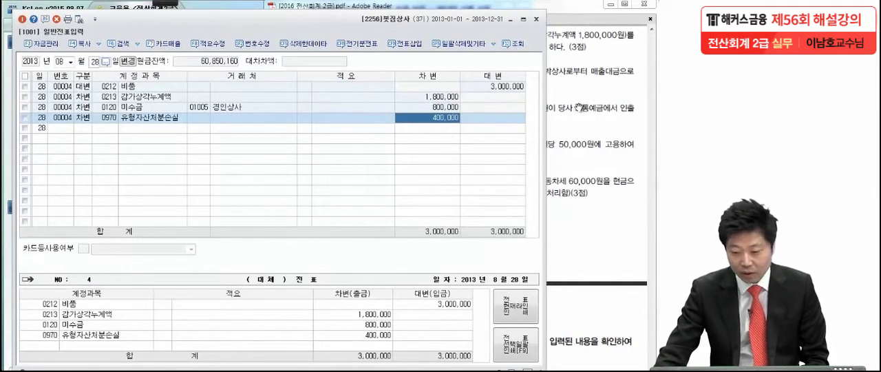
- Switch to the exam PDF in Adobe Reader, show transaction (5) of 9월 2일, and circle its number with the screen-drawing pen
click(607, 111)
drag(581, 219, 578, 181)
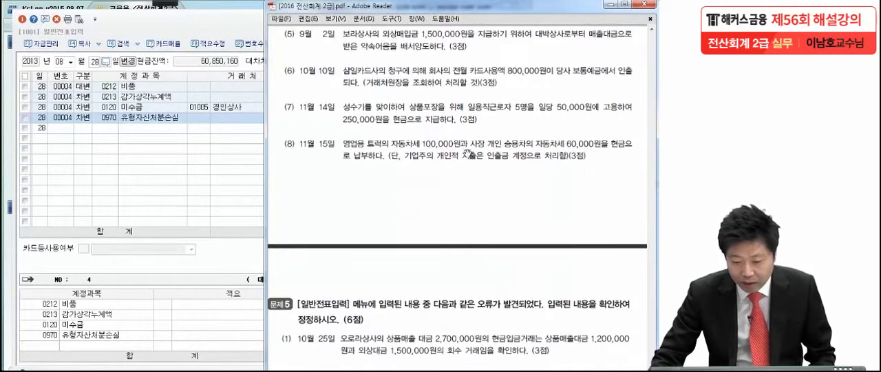
mouse_move(172, 8)
click(32, 11)
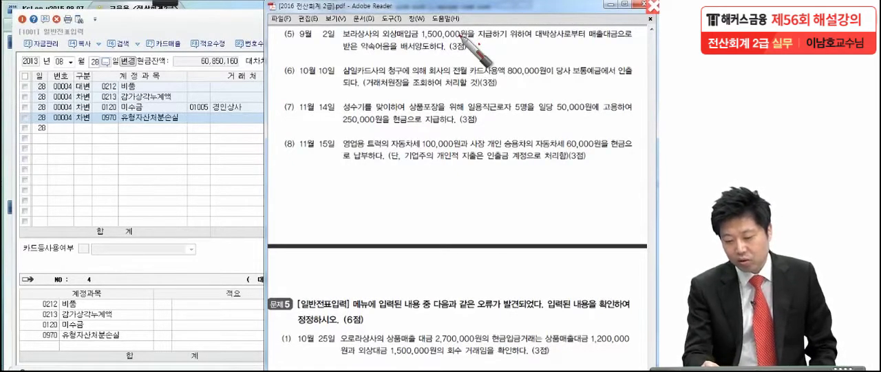
drag(474, 48, 480, 44)
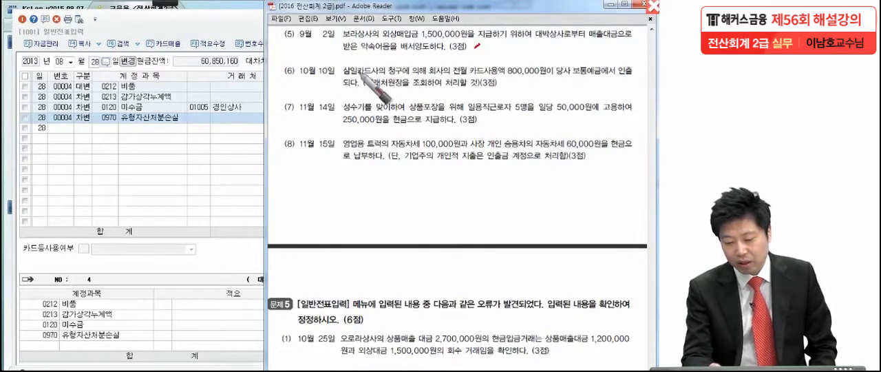
drag(289, 41, 256, 77)
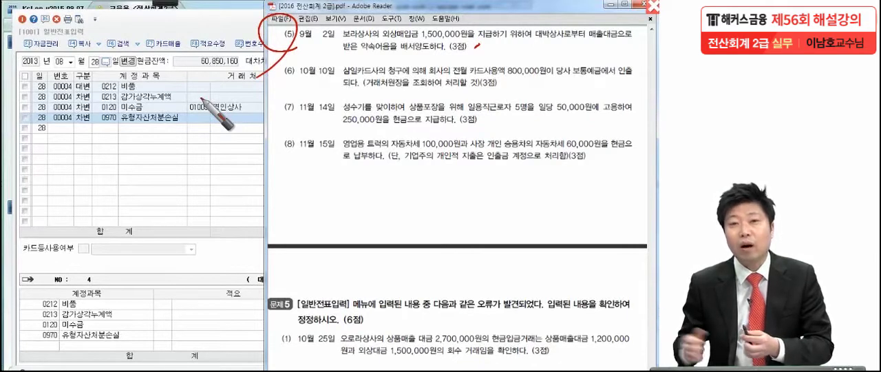
- Handwrite the entry 외상매입금 / 받을어음 below transaction (5), underline 대박상사 in the text, and note it as the 받을어음 counterparty
drag(307, 181, 276, 216)
mouse_move(93, 176)
mouse_down()
mouse_move(80, 202)
mouse_move(144, 181)
mouse_move(160, 194)
mouse_move(215, 182)
mouse_move(267, 215)
mouse_up()
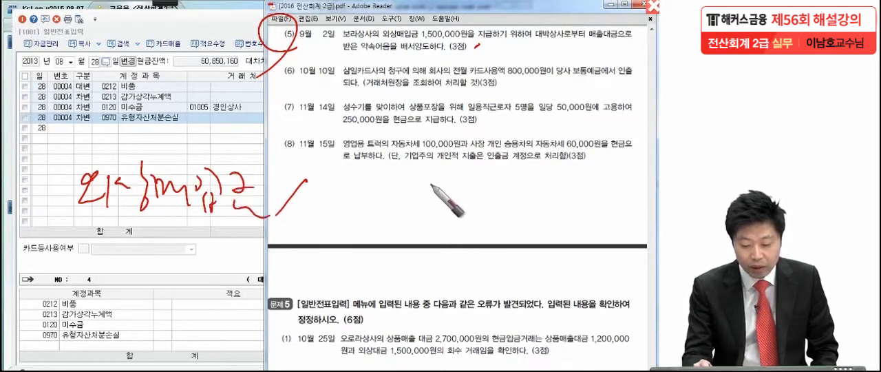
mouse_move(332, 171)
mouse_down()
mouse_move(464, 184)
mouse_move(453, 206)
mouse_up()
mouse_move(523, 146)
mouse_down()
mouse_move(551, 175)
mouse_move(490, 153)
mouse_up()
drag(297, 157, 256, 146)
mouse_move(353, 206)
mouse_down()
mouse_move(413, 219)
mouse_move(473, 204)
mouse_up()
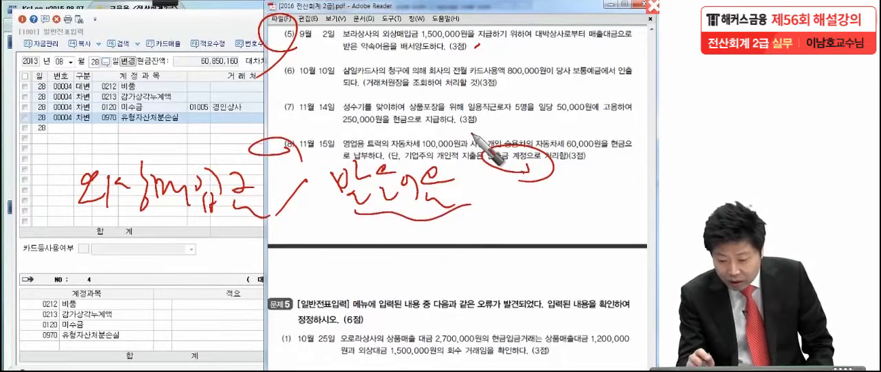
drag(528, 42, 566, 44)
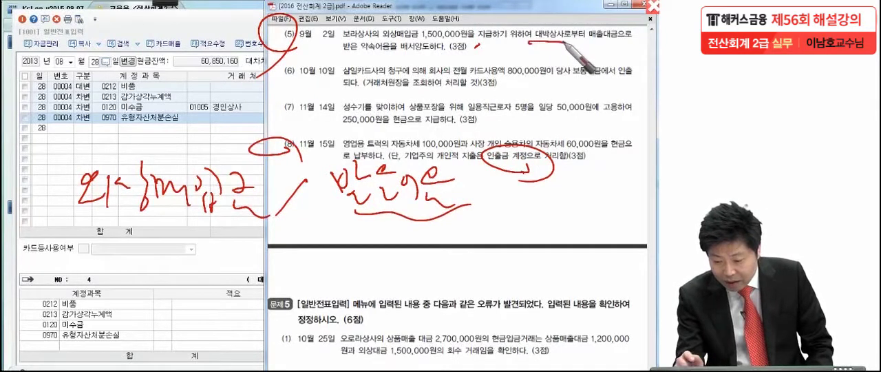
mouse_move(522, 167)
mouse_down()
mouse_move(545, 174)
mouse_move(535, 182)
mouse_up()
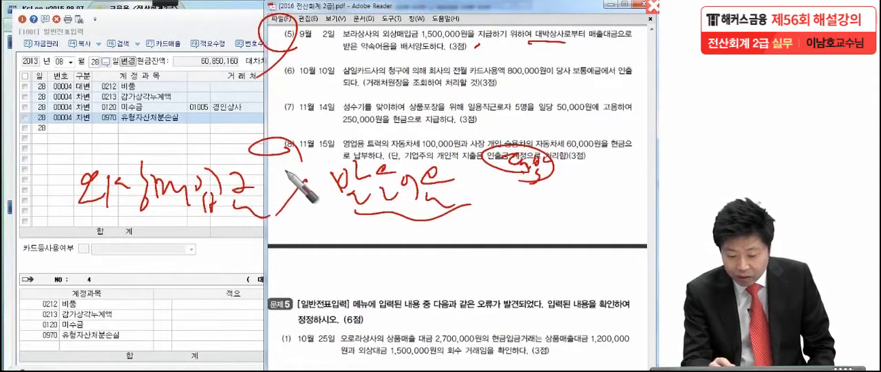
- Note 보라 as the 외상매입금 counterparty, underline both handwritten accounts, and close the drawing overlay
click(188, 220)
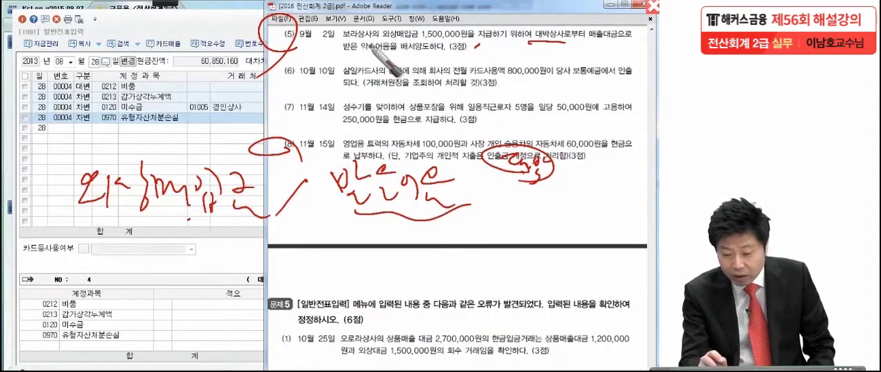
mouse_move(270, 110)
mouse_down()
mouse_move(281, 129)
mouse_move(298, 126)
mouse_up()
drag(299, 115, 318, 126)
drag(90, 219, 203, 221)
drag(369, 230, 492, 236)
drag(322, 138, 375, 127)
drag(559, 185, 613, 165)
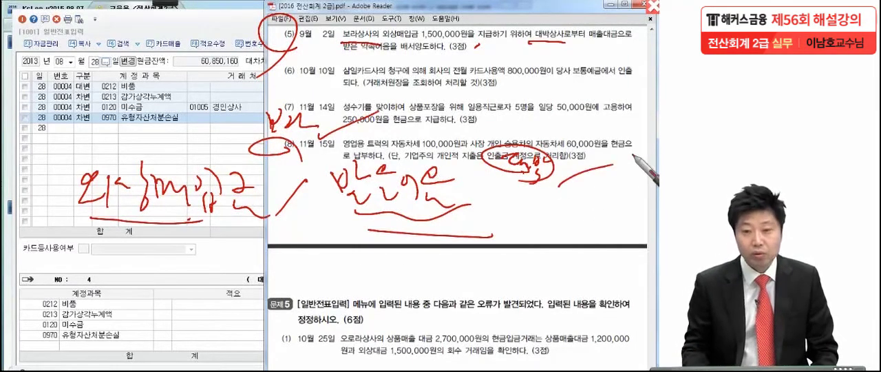
drag(271, 20, 281, 28)
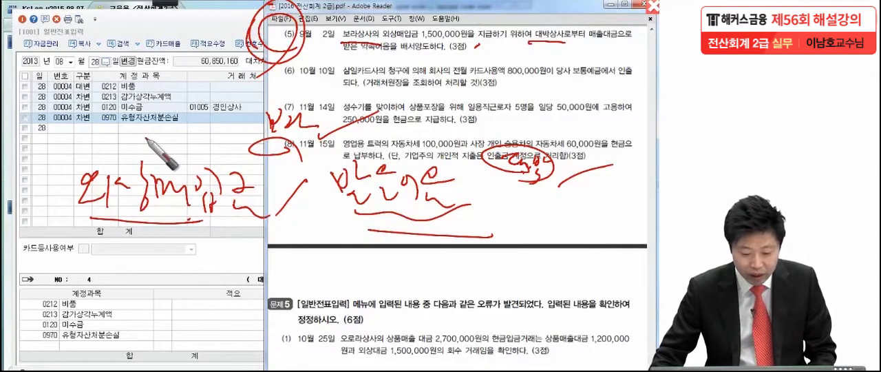
key(Escape)
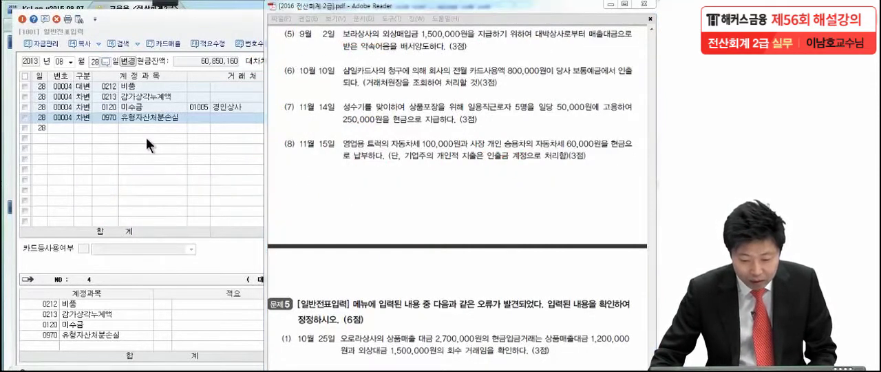
- Return to 일반전표입력 and set the voucher date to 9월 2일
click(146, 138)
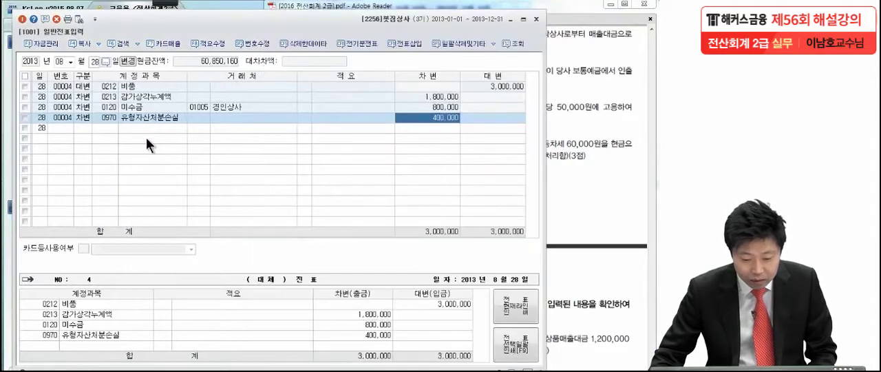
click(68, 58)
click(66, 127)
text(2)
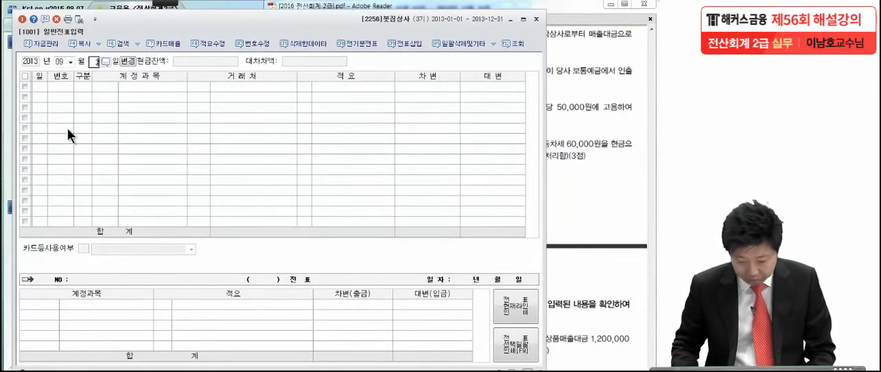
key(Return)
- Start a debit line in the 9월 2일 voucher with 외상매입금 (0251) as its account
text(3)
key(Return)
text(외상매)
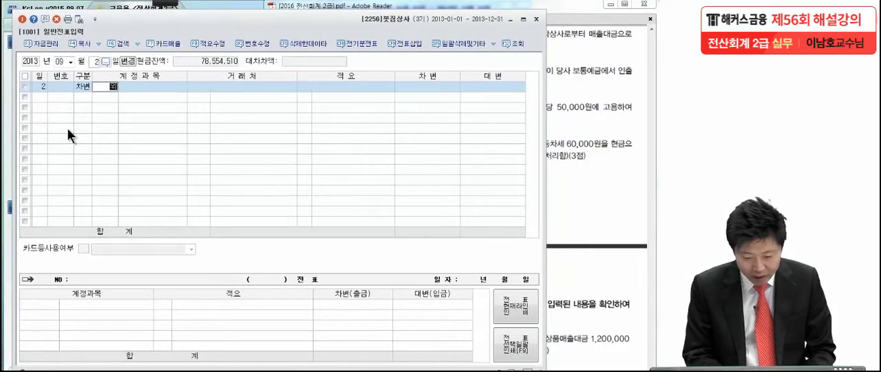
key(Return)
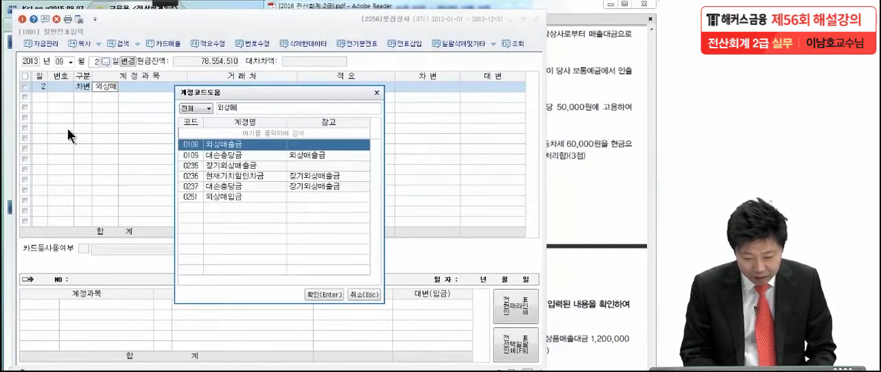
key(Return)
click(104, 84)
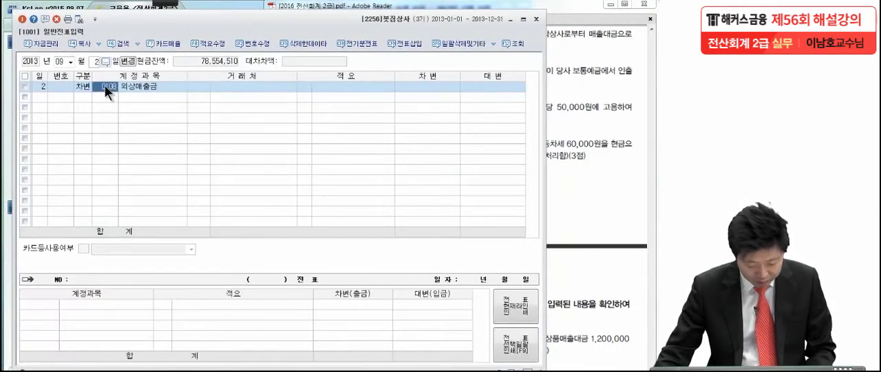
key(F2)
text(상매입)
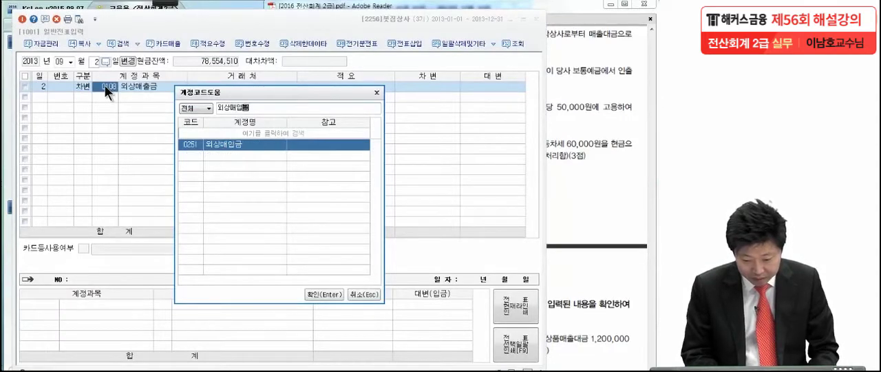
key(Return)
- Assign 보라상사 as 거래처 of the 외상매입금 line, leave 적요 empty, and set its debit to 1,500,000
text(보라)
key(Return)
key(Return)
key(Return)
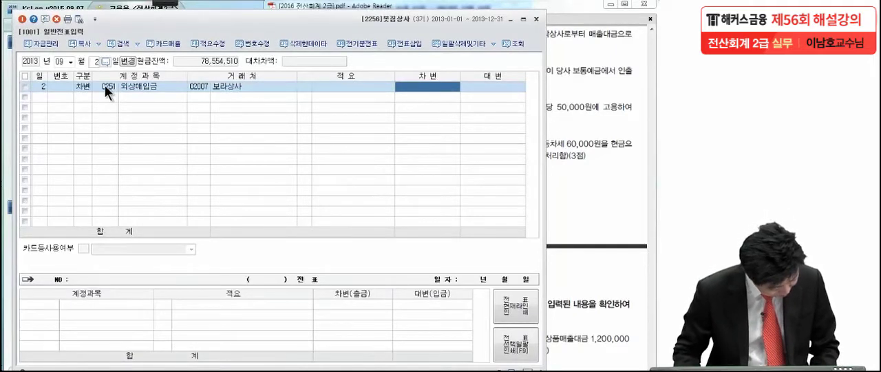
text(1)
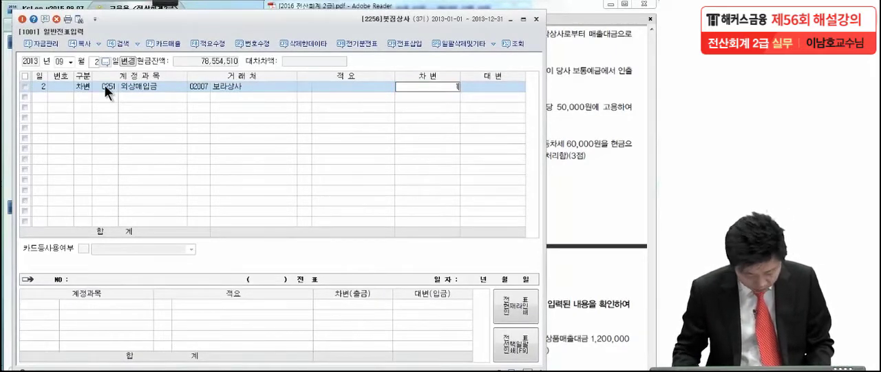
text(,500,000)
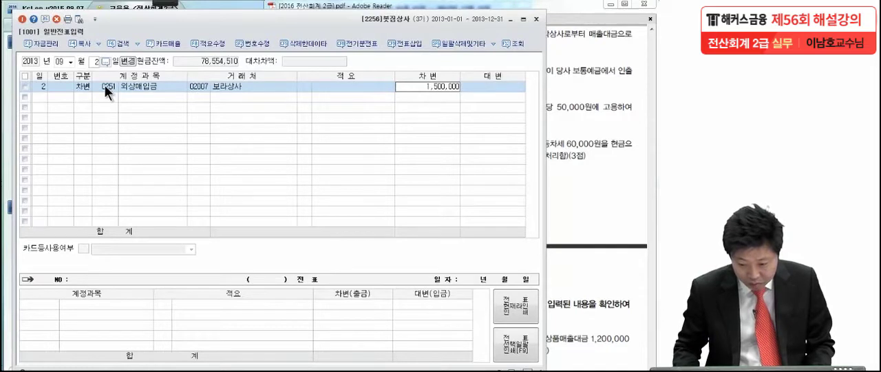
key(Return)
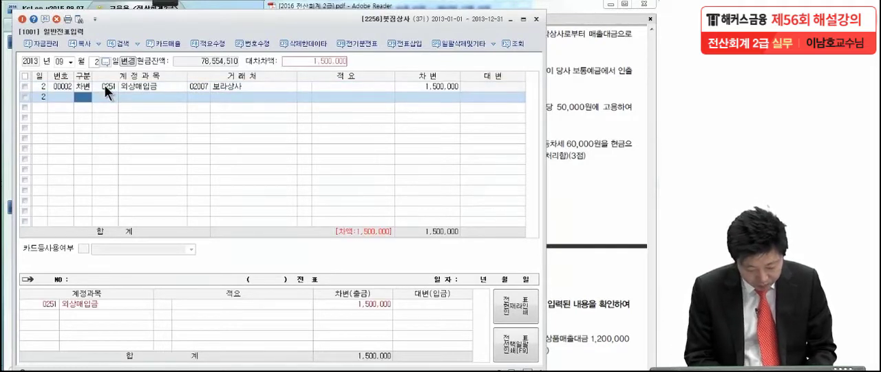
- Add a credit line for 받을어음 (0110) with 대박상사 as 거래처, no 적요, and a credit of 1,500,000
text(4)
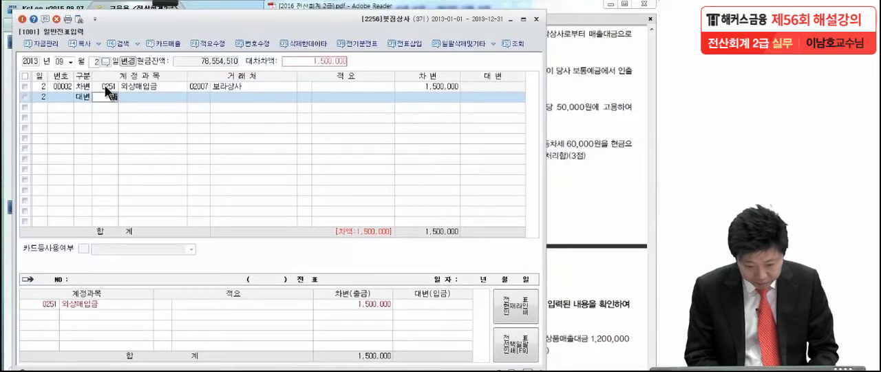
text(110)
key(Return)
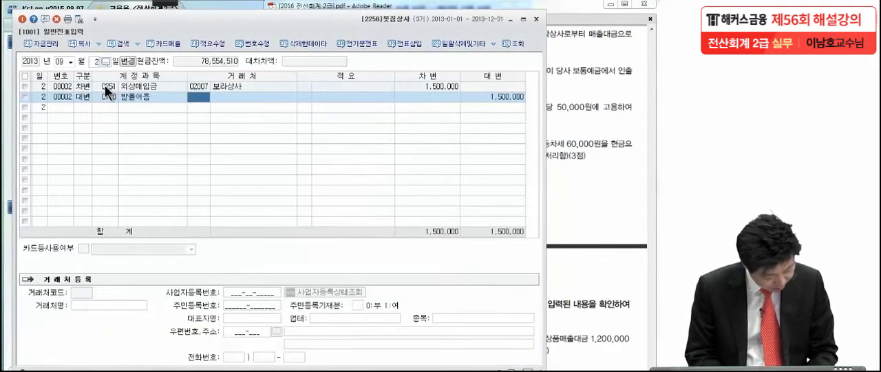
text(대백)
key(Return)
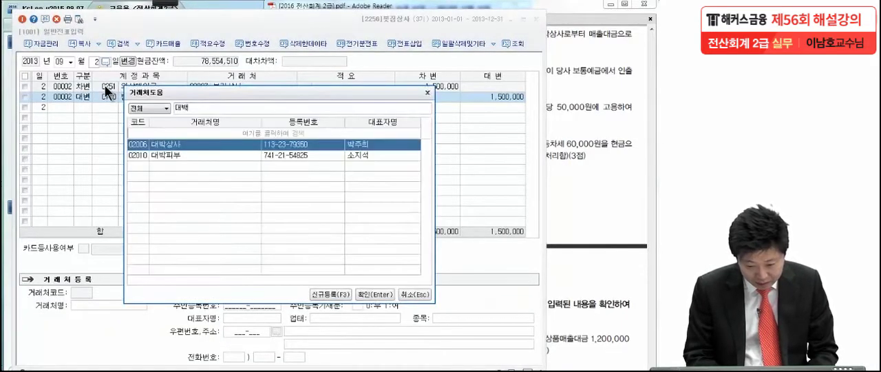
key(Return)
key(Return)
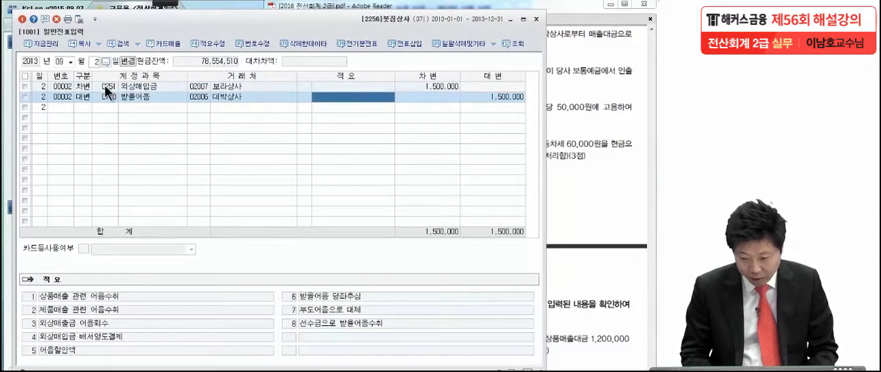
key(Return)
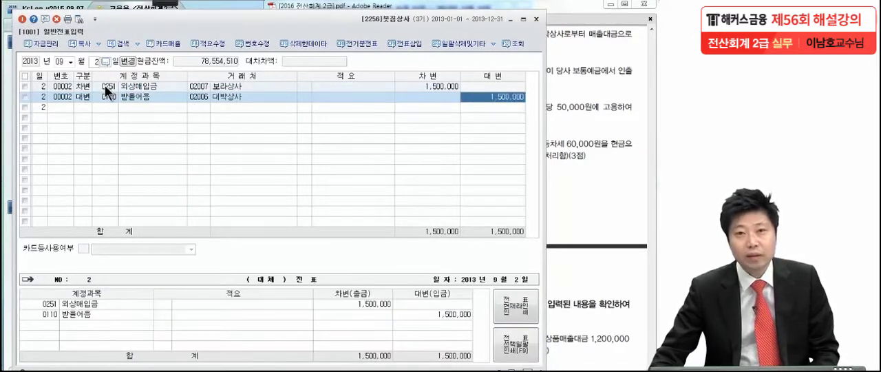
- Switch to the exam PDF in Adobe Reader, circle 800,000원 and underline 거래처원장 in item (6), and clear the markings
click(585, 129)
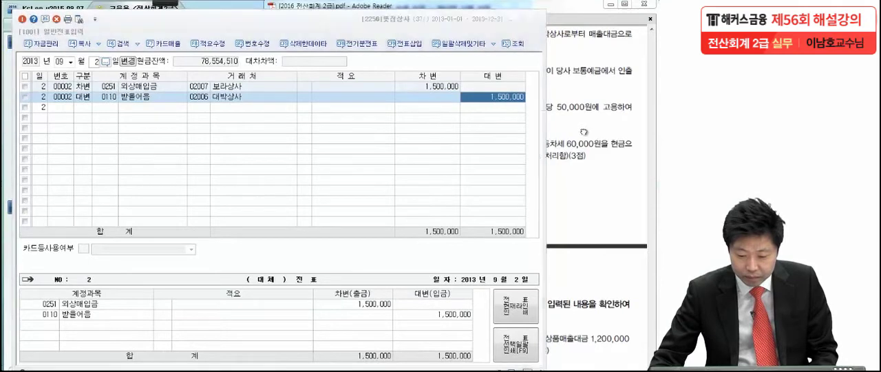
scroll(490, 289, down, 1)
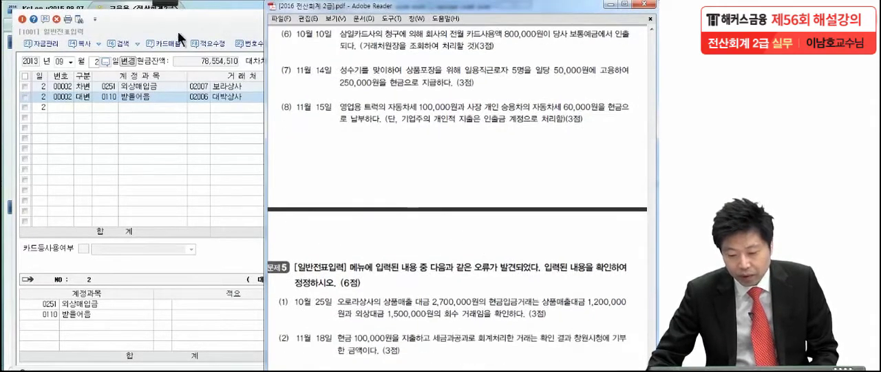
click(164, 4)
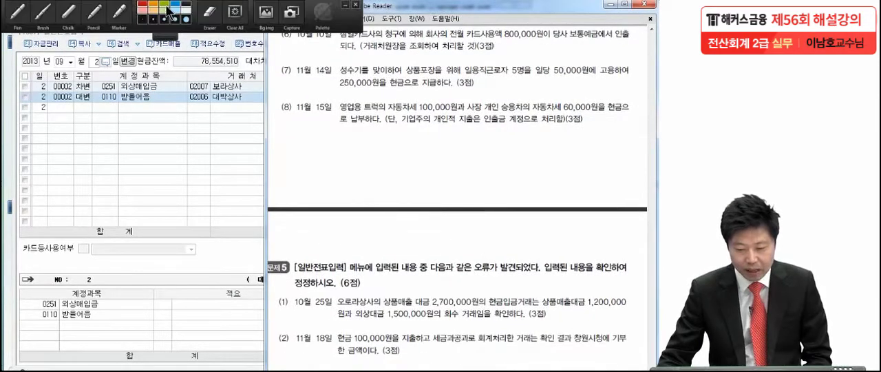
click(33, 19)
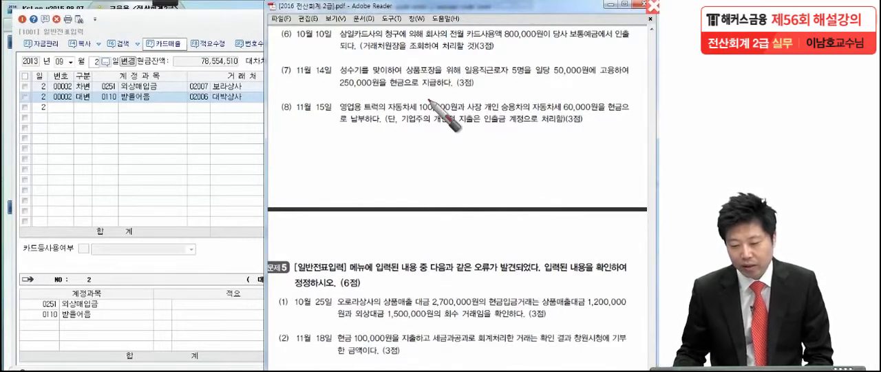
click(507, 47)
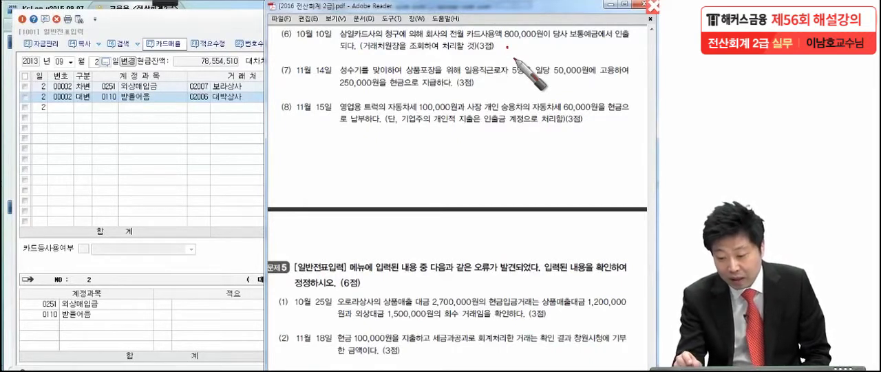
mouse_move(545, 26)
mouse_down()
mouse_move(506, 33)
mouse_move(497, 58)
mouse_up()
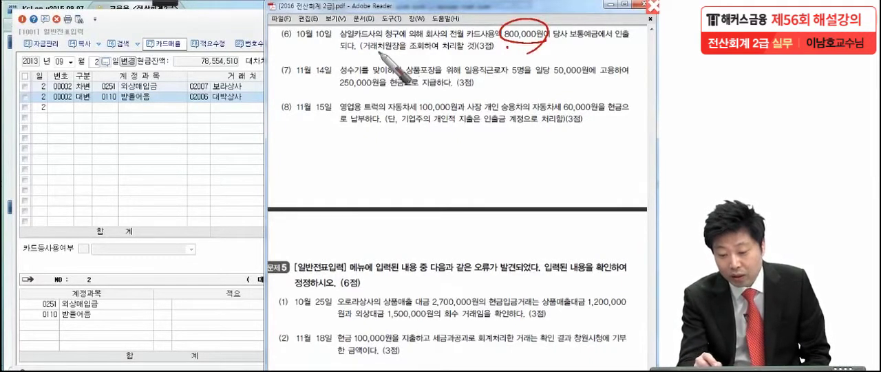
drag(359, 50, 402, 49)
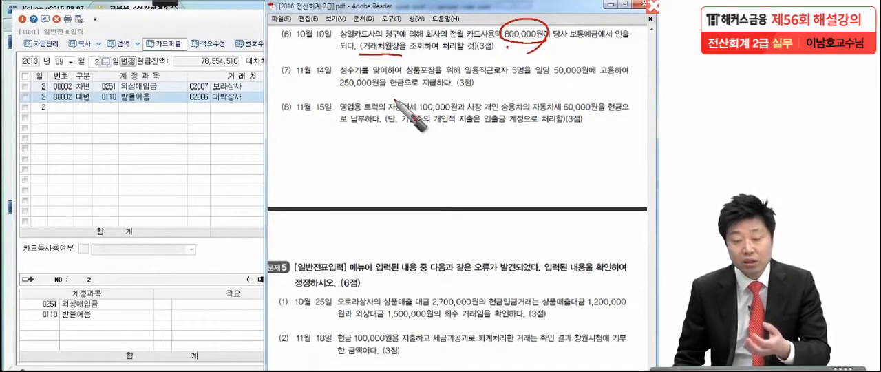
key(Escape)
- Return to KcLep, open 거래처원장, and set its period to 2013년 1월 1일 through 10월 10일
key(alt+Tab)
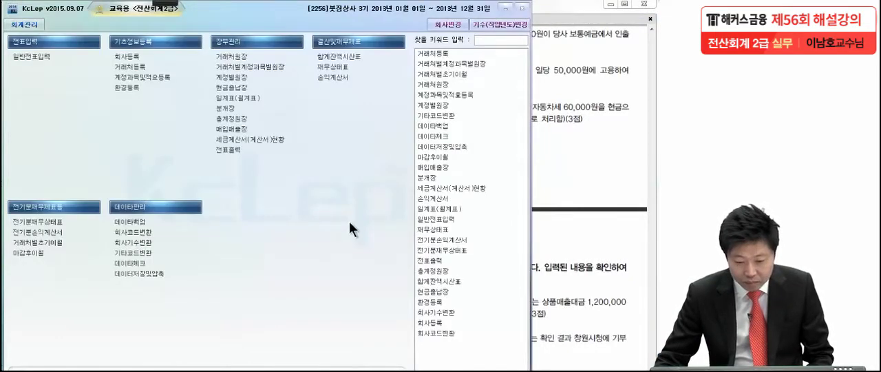
click(258, 56)
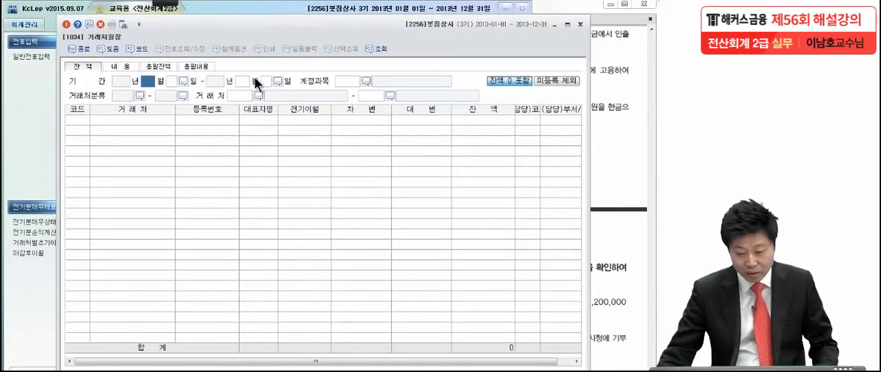
text(1)
key(Return)
key(Return)
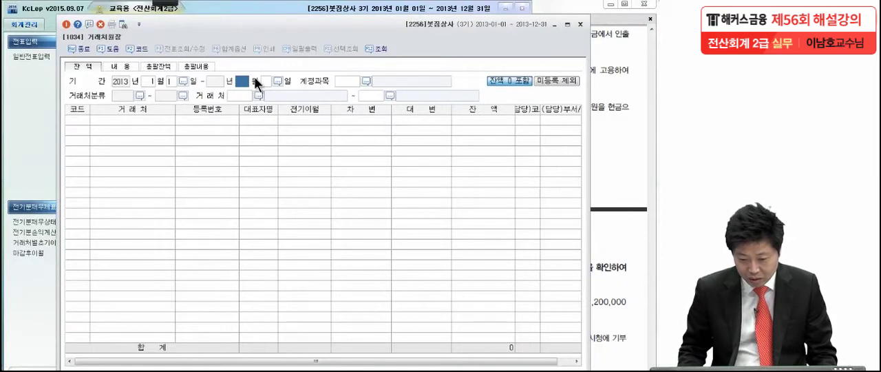
text(1010)
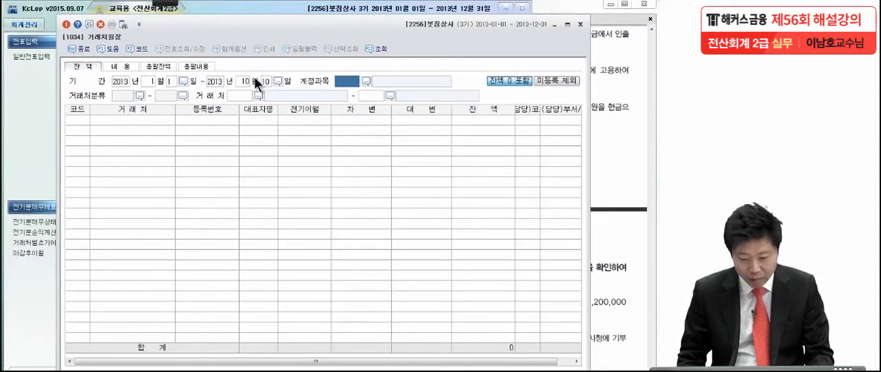
- Query the 거래처원장 balances for 미지급금 (0253), with 삼일카드 (99600) as both the starting and ending 거래처
key(F2)
text(미지급금)
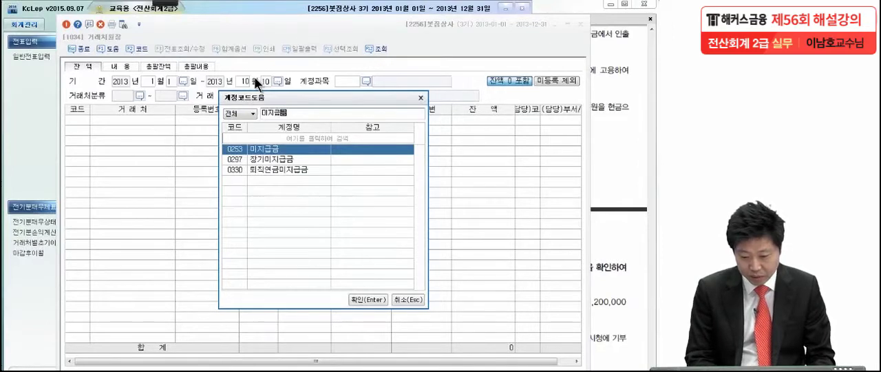
key(Return)
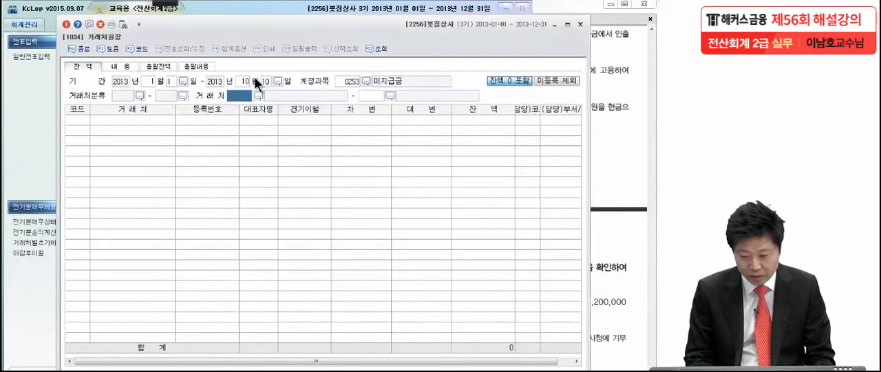
key(F2)
text(삼일)
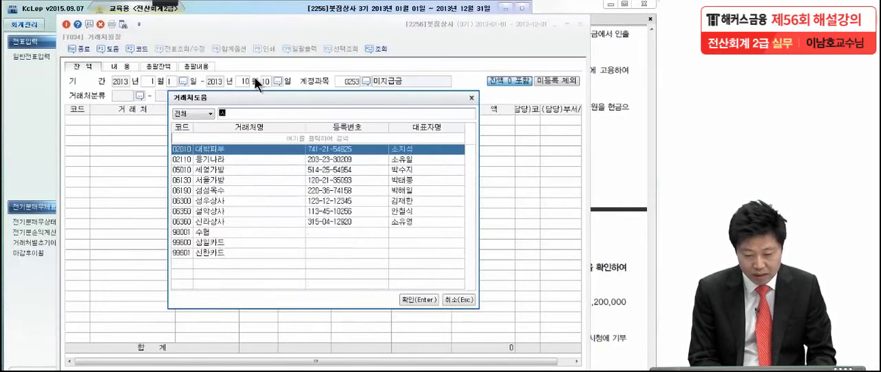
key(Return)
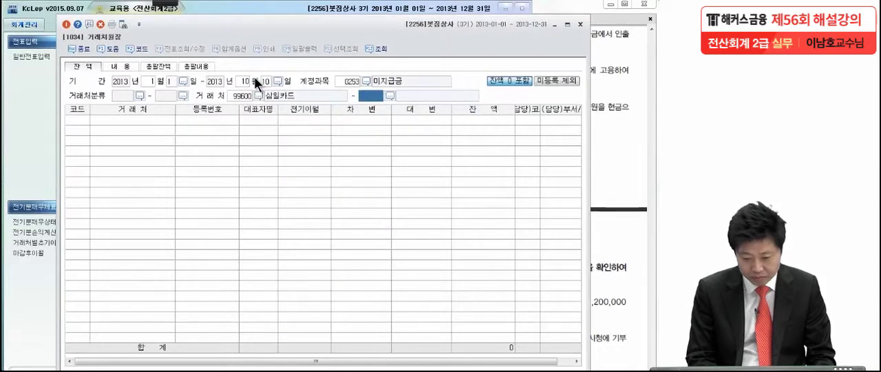
key(Return)
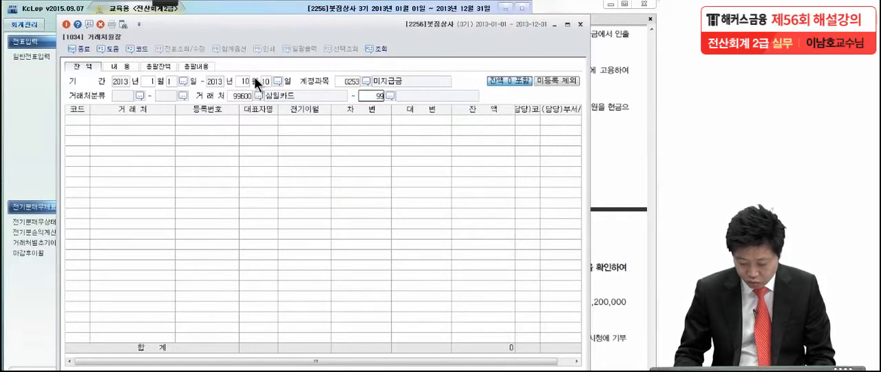
key(Return)
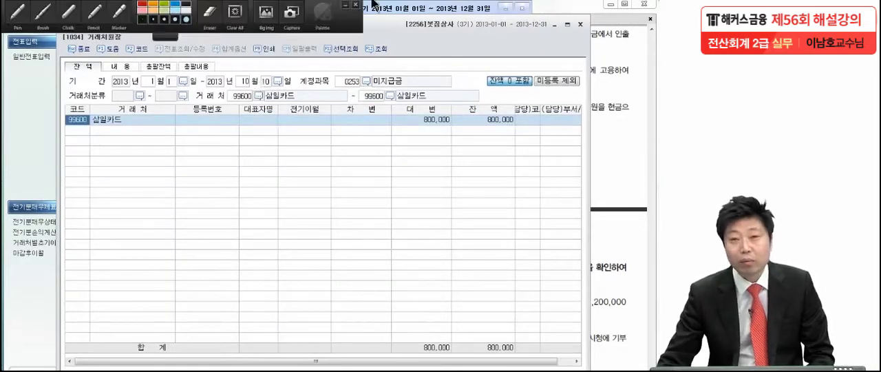
- Open the detailed ledger entries for 삼일카드 and display the voucher behind the 9월 1일 카드미지급금 entry
double_click(435, 120)
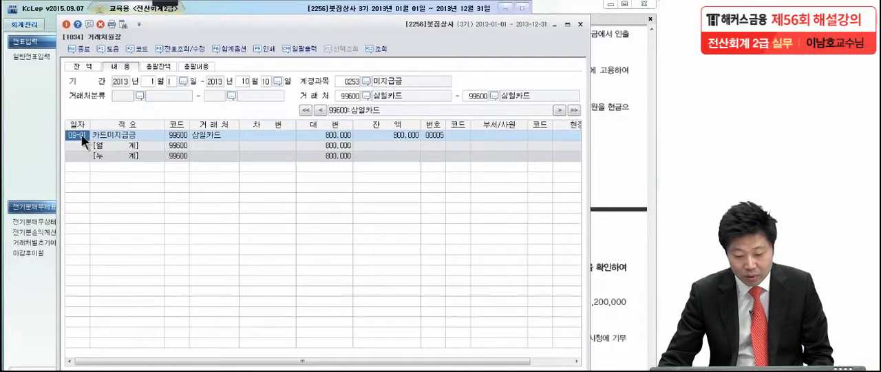
double_click(82, 134)
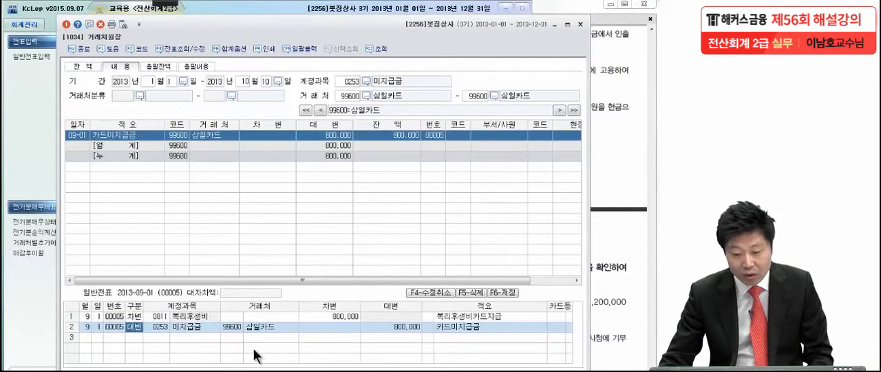
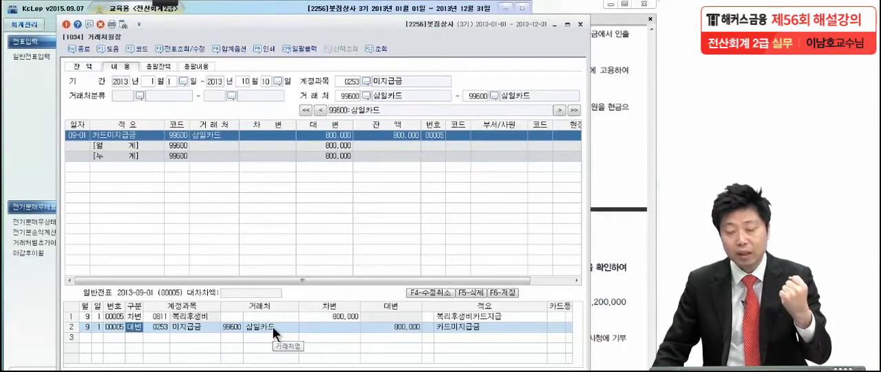
- Query the 거래처원장 for 삼일카드 with the account changed to 외상매입금 (0251), and dismiss the notice
click(366, 82)
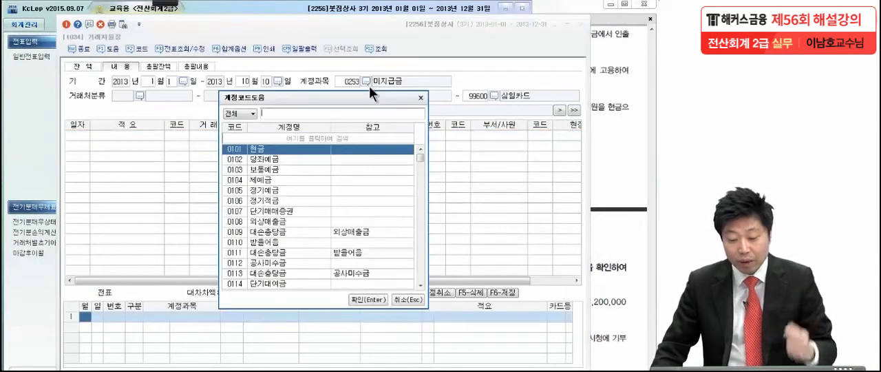
text(외)
text(사)
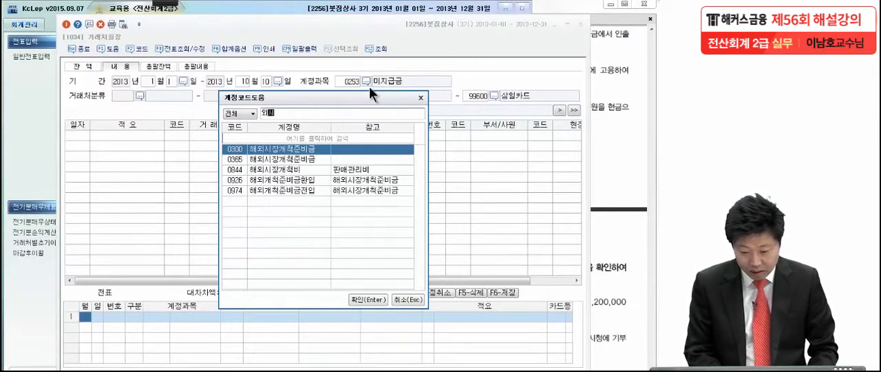
text(매입)
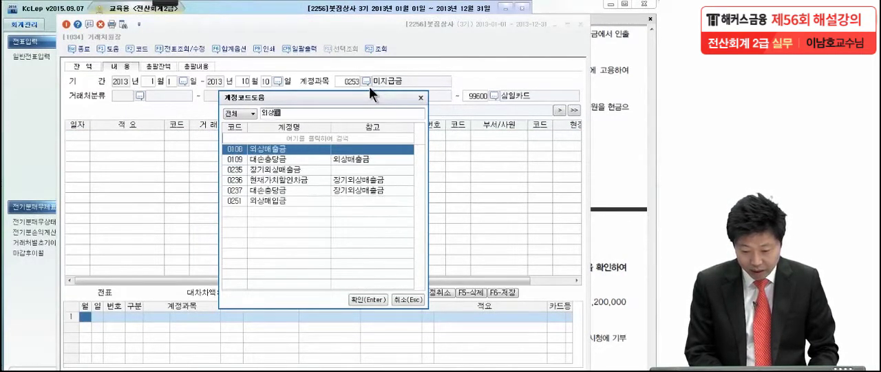
key(Return)
key(Return)
key(Return)
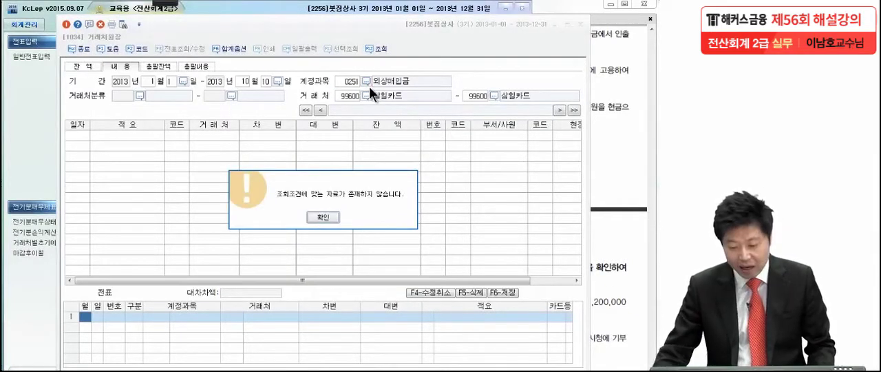
click(331, 219)
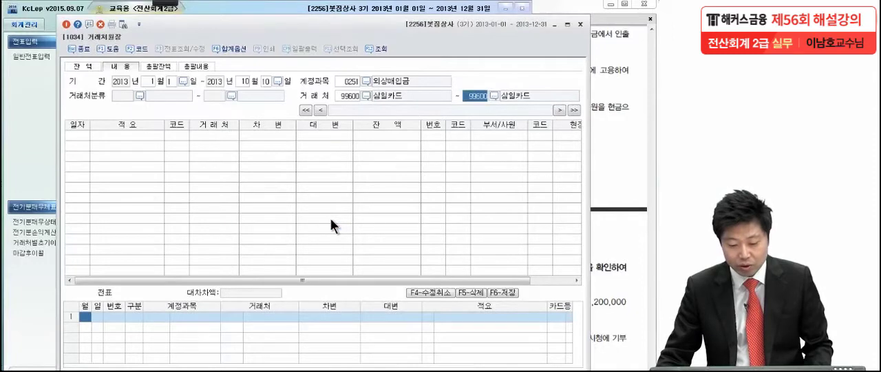
key(Escape)
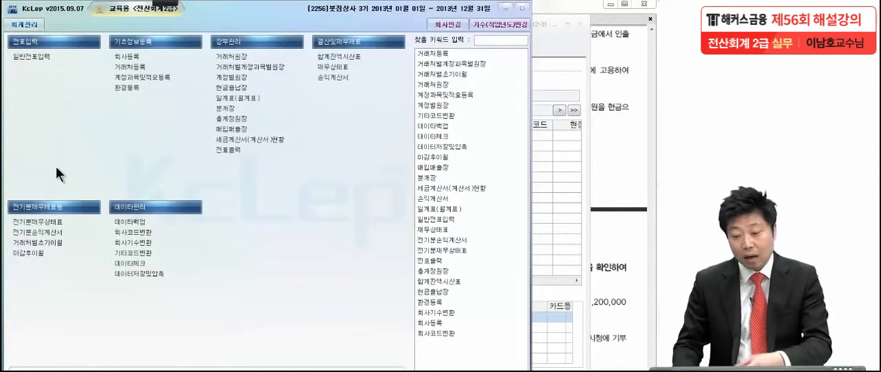
click(547, 52)
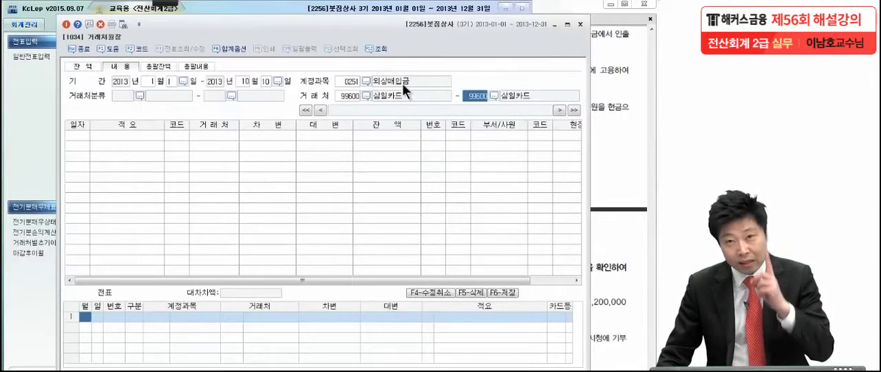
- Open 거래처별계정과목별원장 and set the period to 2013년 1월 1일 through 10월 10일, with accounts from 현금 (0101) to 소득세등 (0999)
click(24, 146)
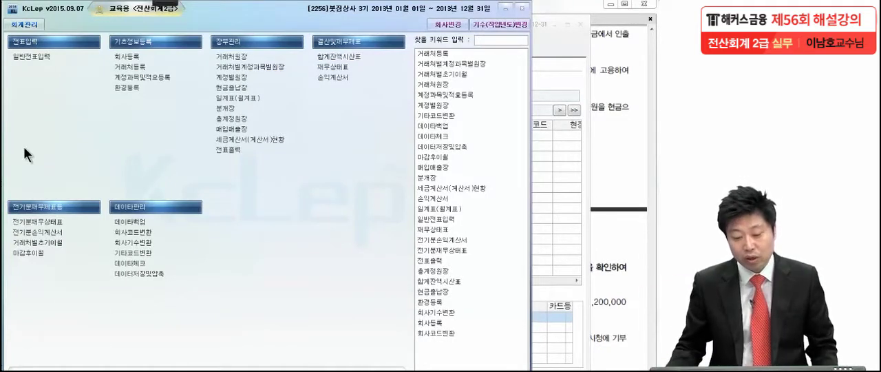
click(219, 69)
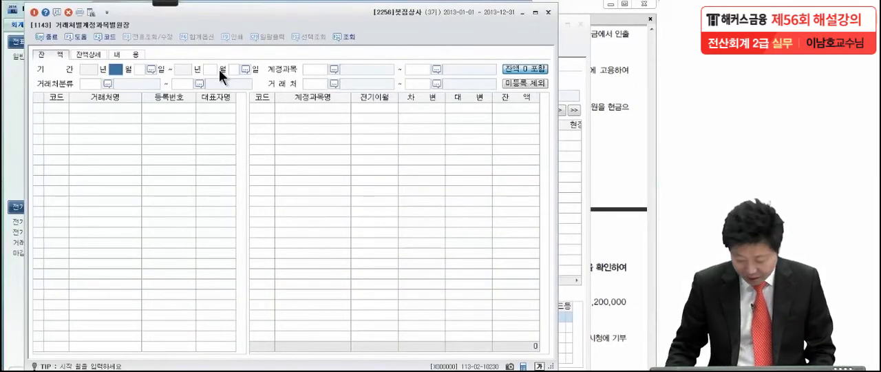
text(1)
key(Return)
text(1010)
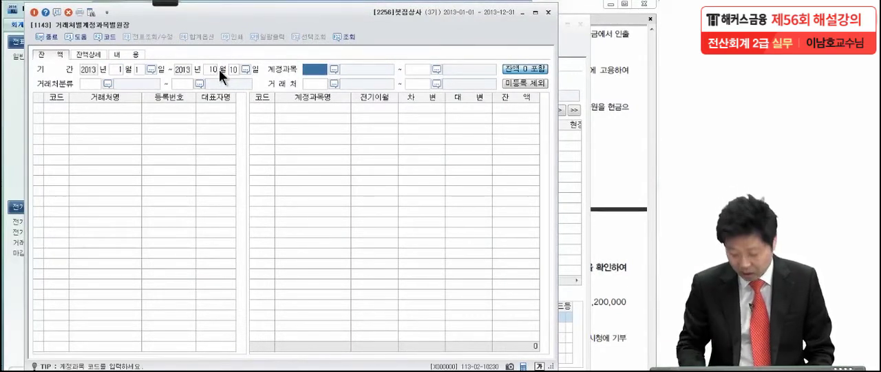
key(Return)
key(Return)
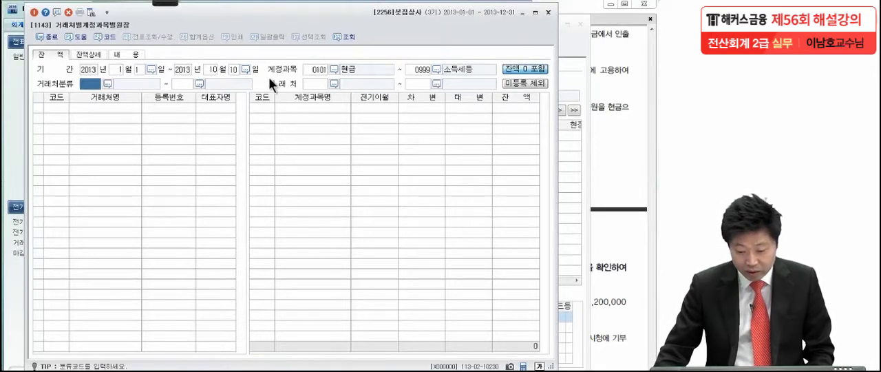
- Query the balances by account with 삼일카드 (99600) as both the starting and ending 거래처
click(324, 83)
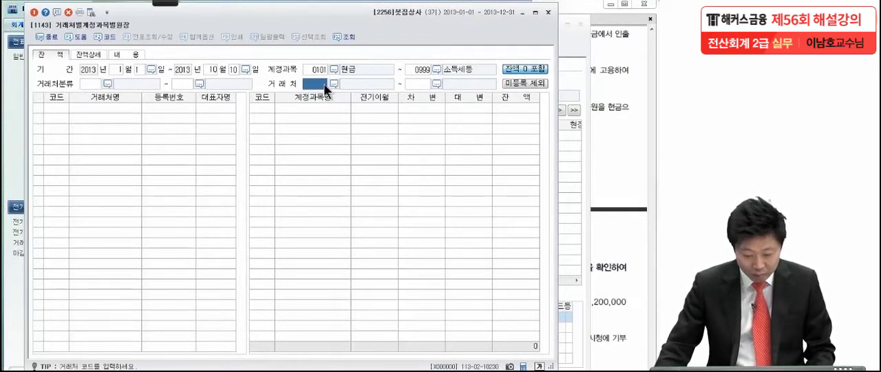
key(F2)
text(삼일)
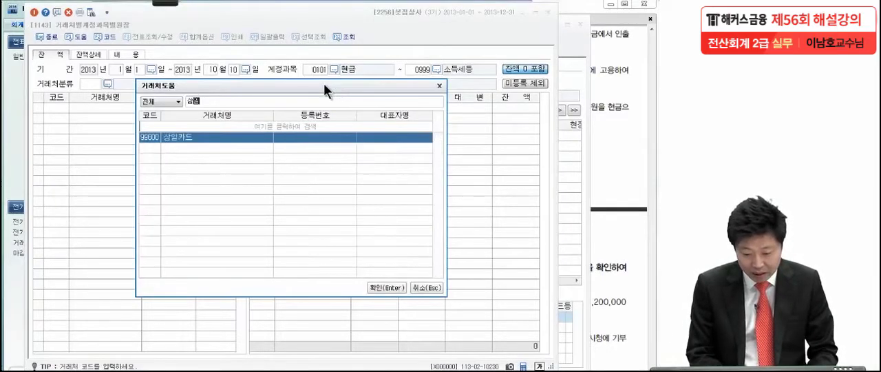
key(Return)
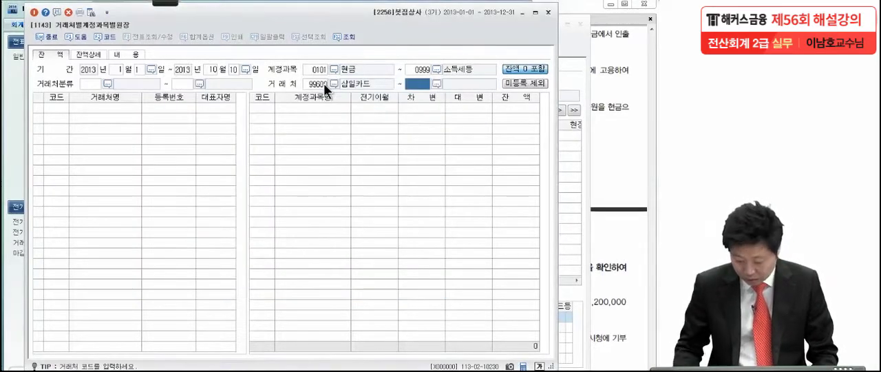
text(99600)
key(Return)
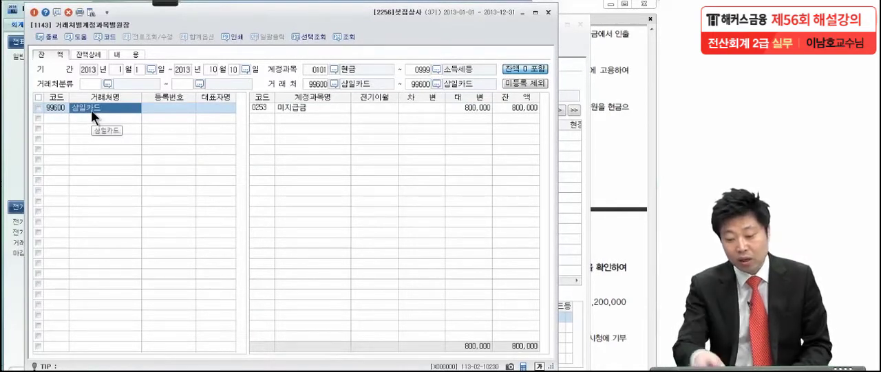
- Open the detailed 미지급금 entries and the voucher behind the 9월 1일 entry, and close both ledger windows
click(288, 110)
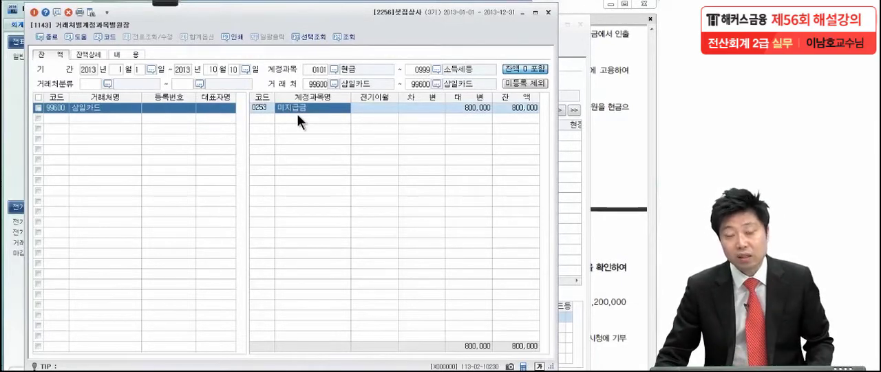
double_click(475, 108)
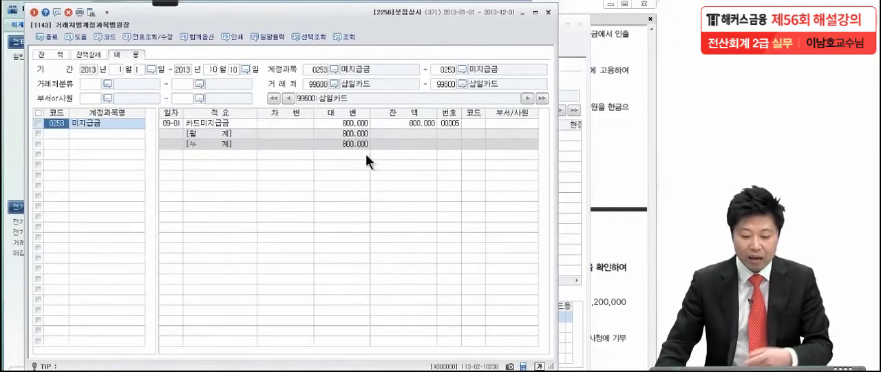
double_click(411, 124)
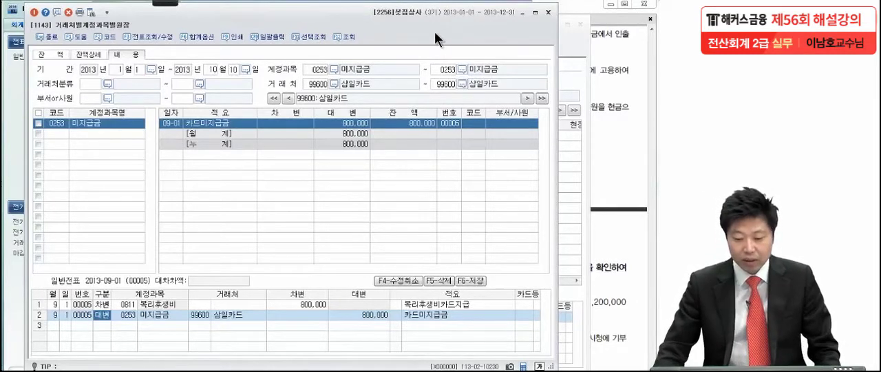
click(548, 11)
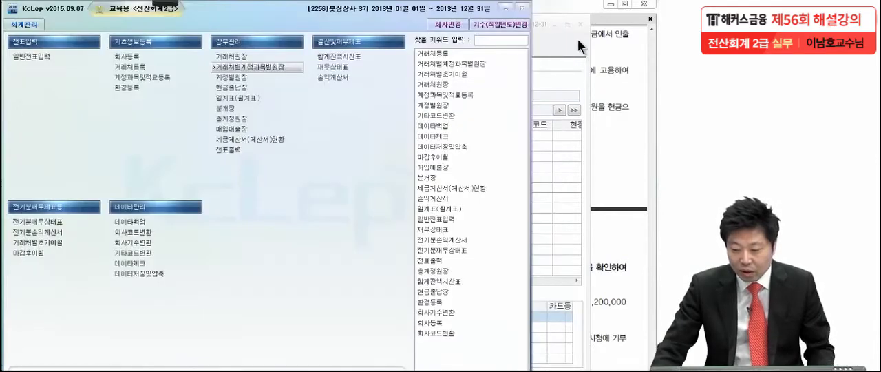
click(576, 28)
click(580, 24)
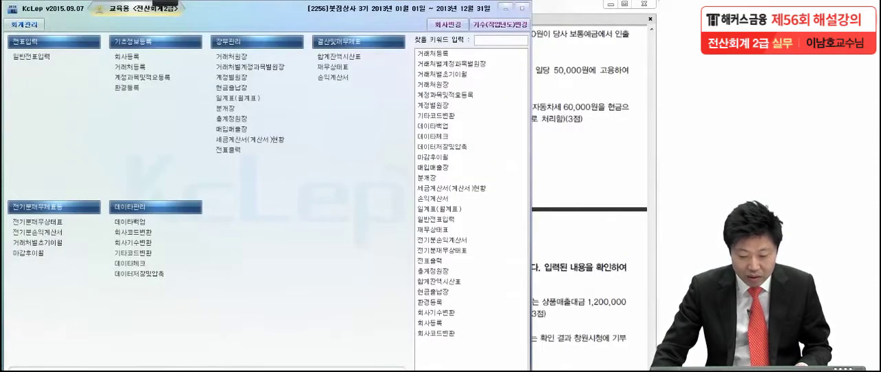
- Return to 일반전표입력 and set the voucher date to 2013년 10월 10일
click(222, 370)
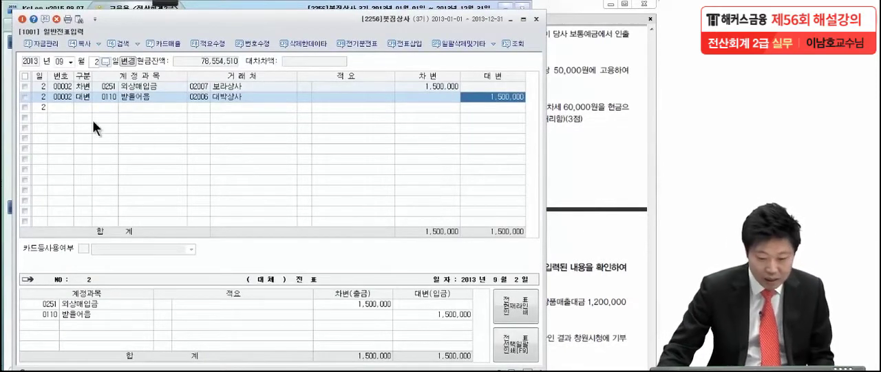
click(70, 61)
click(61, 137)
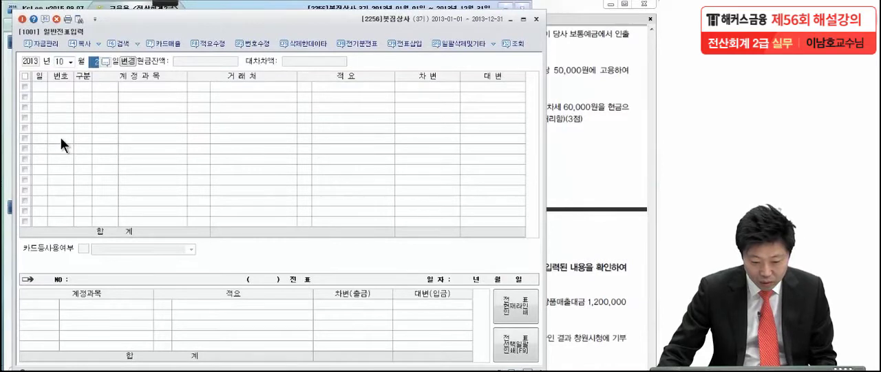
text(10)
key(Return)
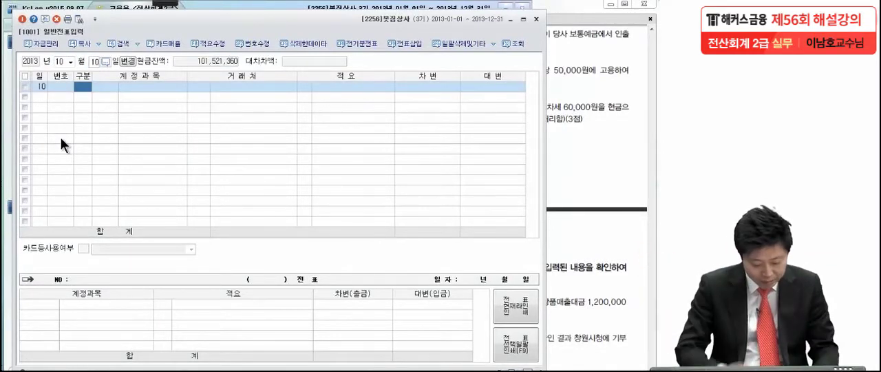
- Enter the 차변 line for 미지급금 (0253) with 거래처 삼일카드 (99600) and an amount of 800,000
text(3)
key(Return)
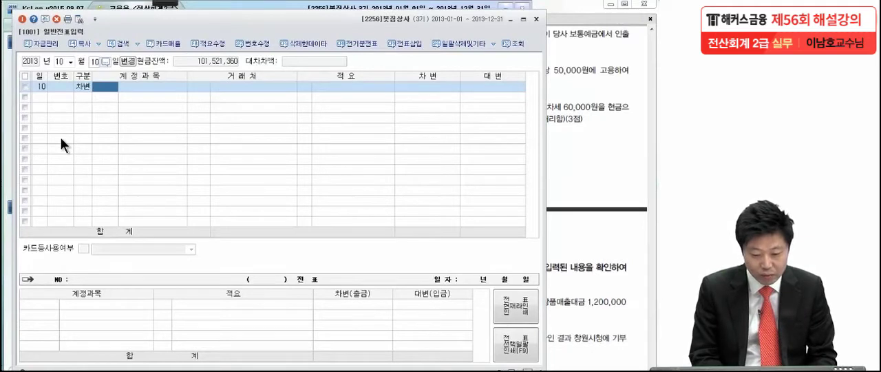
text(미니)
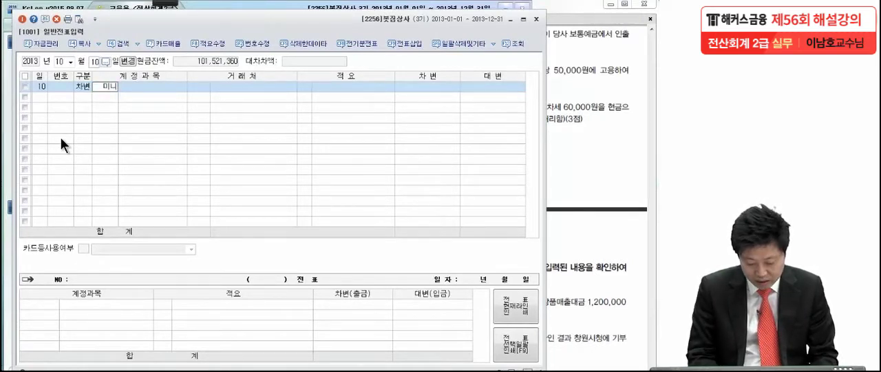
text(급)
key(Return)
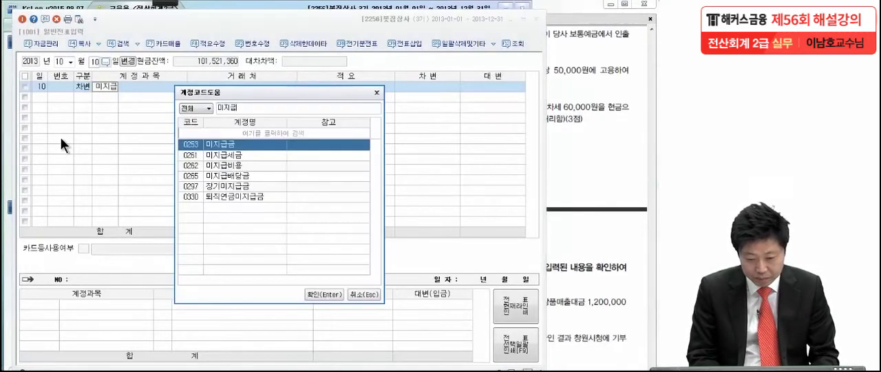
key(Return)
text(삼일캐)
key(Return)
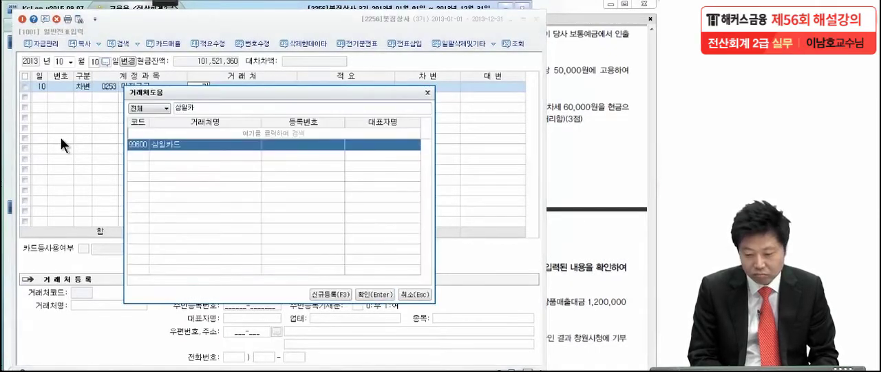
key(Return)
key(Return)
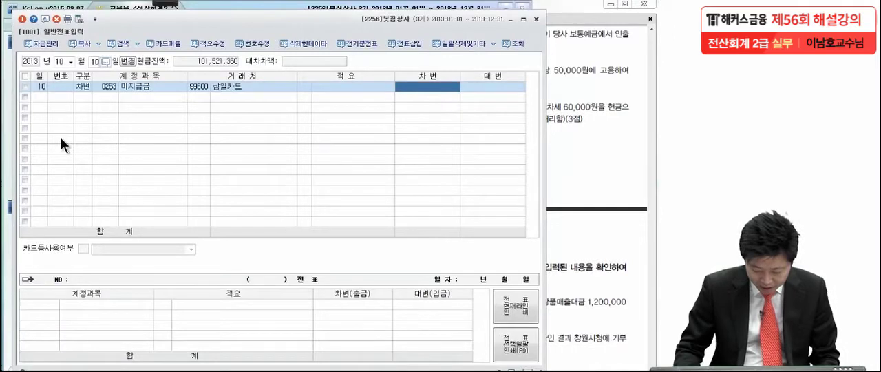
text(8000000)
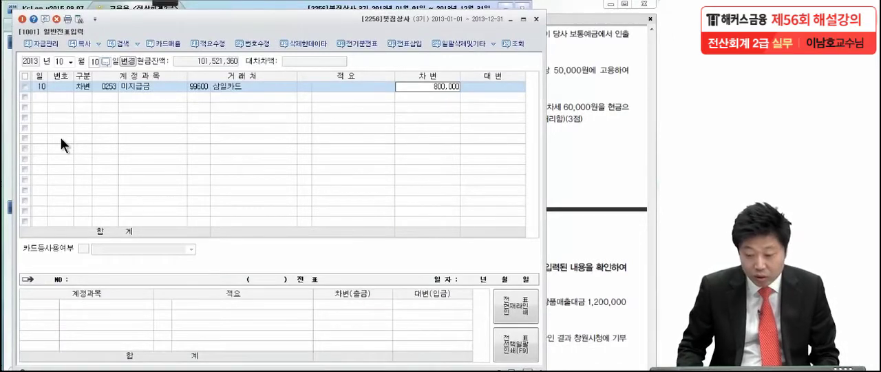
key(Return)
- Enter the balancing 대변 line for 보통예금 (0103) with 800,000
key(4)
key(Return)
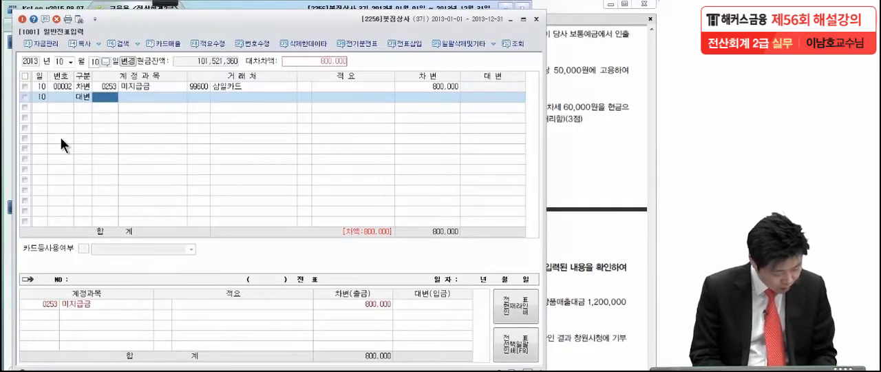
text(보통)
key(Return)
key(Return)
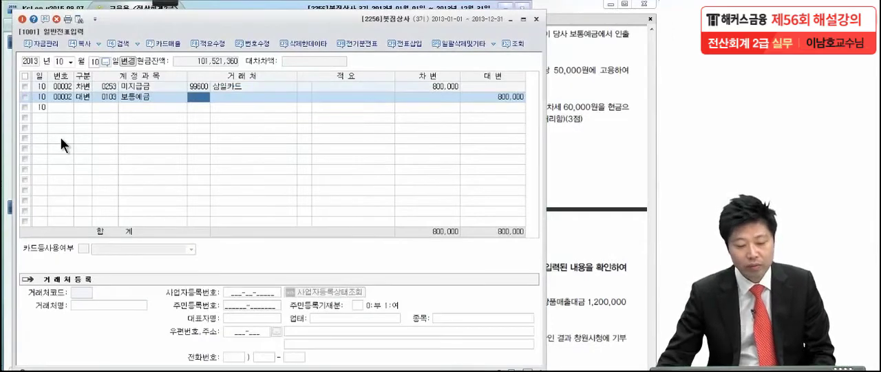
- Switch to the exam PDF in Adobe Reader and mark the 5명, 250,000원 and 현금 지급 details in item (7)
click(589, 145)
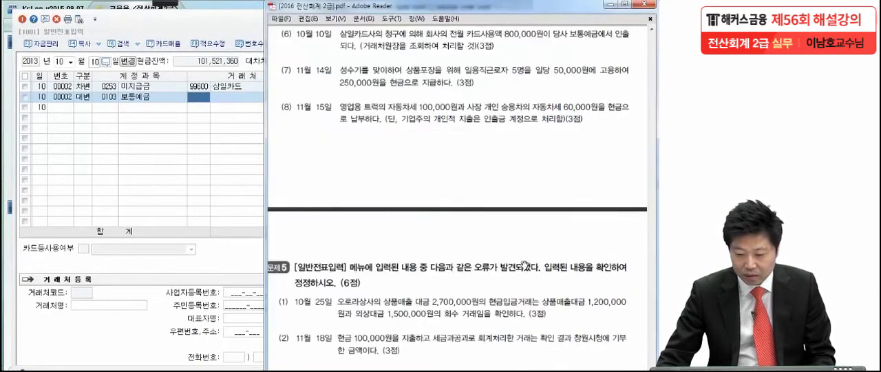
scroll(521, 261, down, 3)
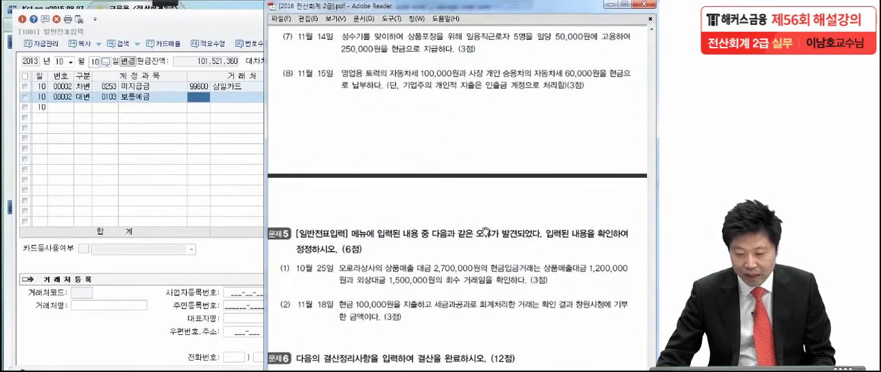
mouse_move(163, 12)
click(17, 14)
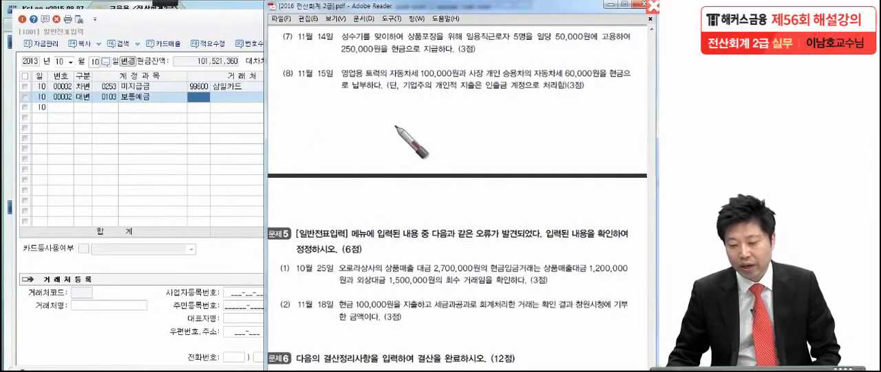
drag(513, 44, 516, 46)
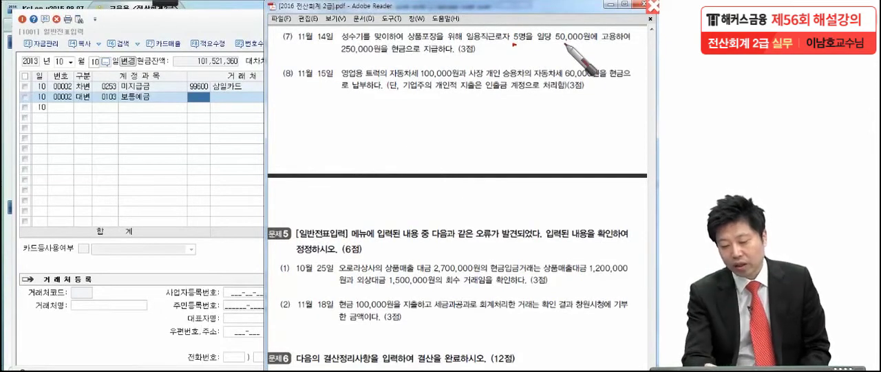
drag(375, 53, 445, 49)
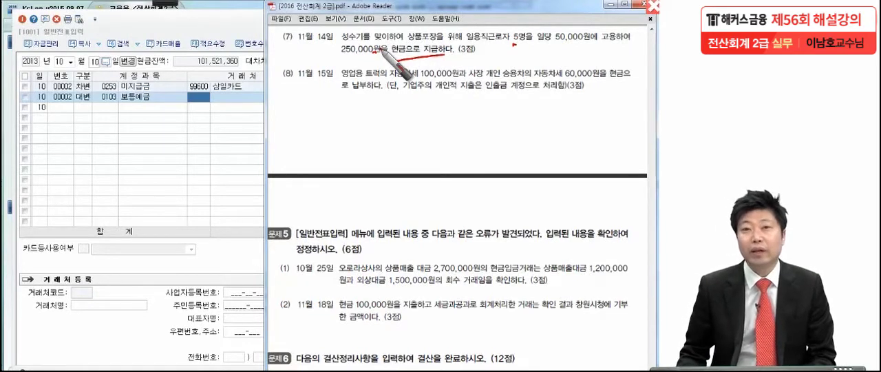
key(Escape)
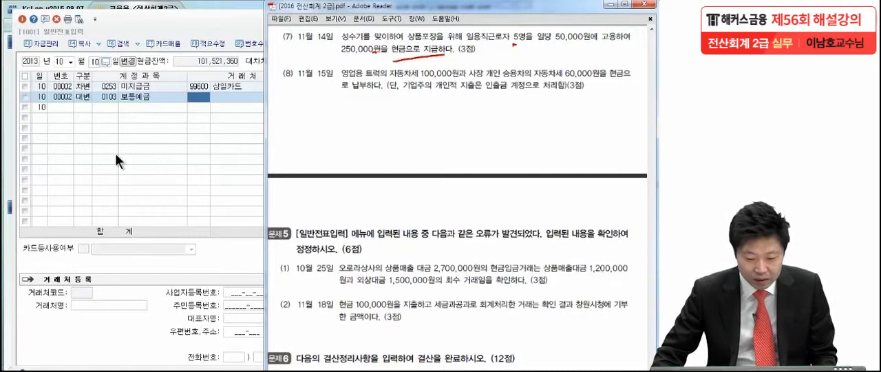
- Return to 일반전표입력 and set the voucher date to 2013년 11월 14일
click(115, 153)
click(69, 61)
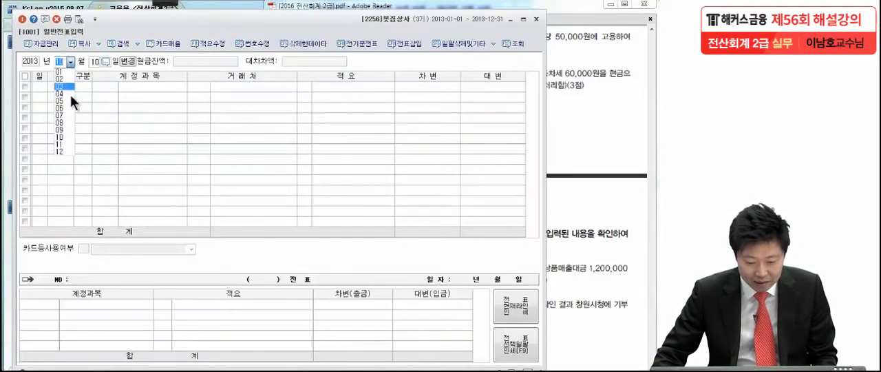
click(61, 143)
text(14)
key(Return)
- Enter the 차변 line for 잡급 under 판매관리비 (0805) with an amount of 250,000
text(3)
key(Return)
text(잡급)
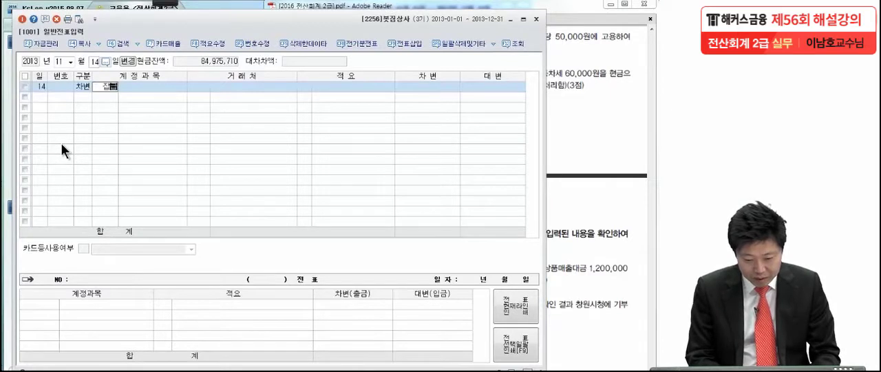
key(Return)
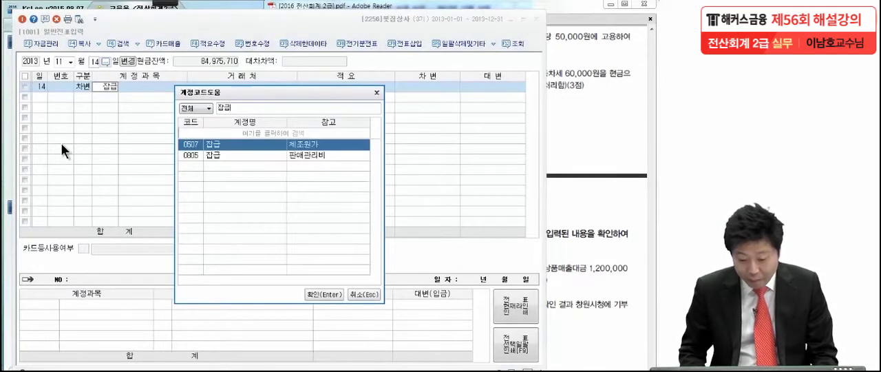
key(Down)
key(Return)
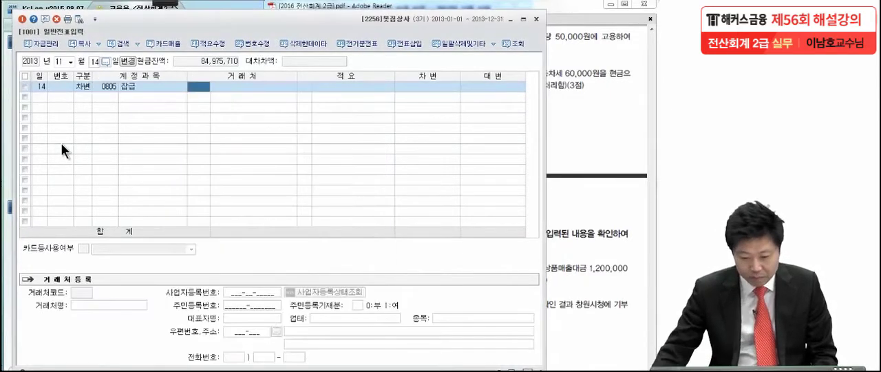
click(430, 88)
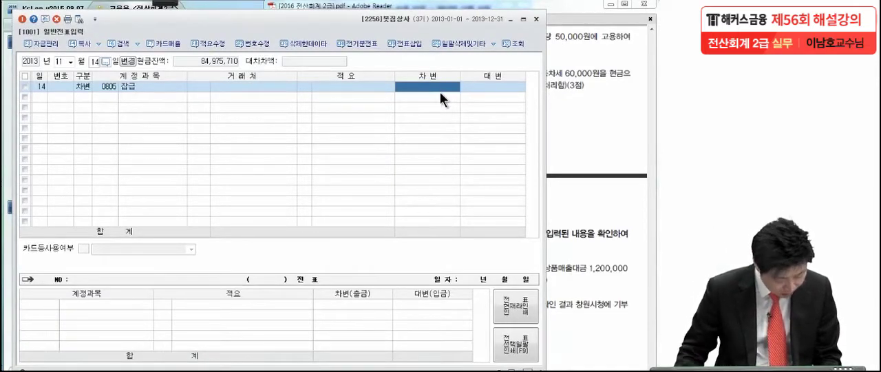
click(552, 71)
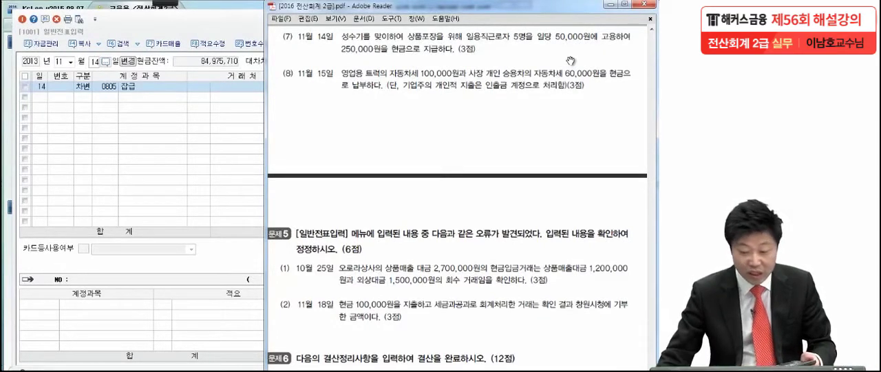
click(168, 153)
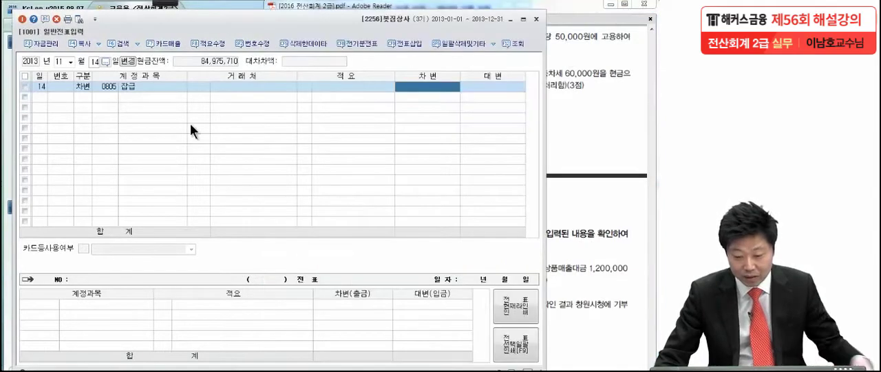
click(423, 88)
text(2500000)
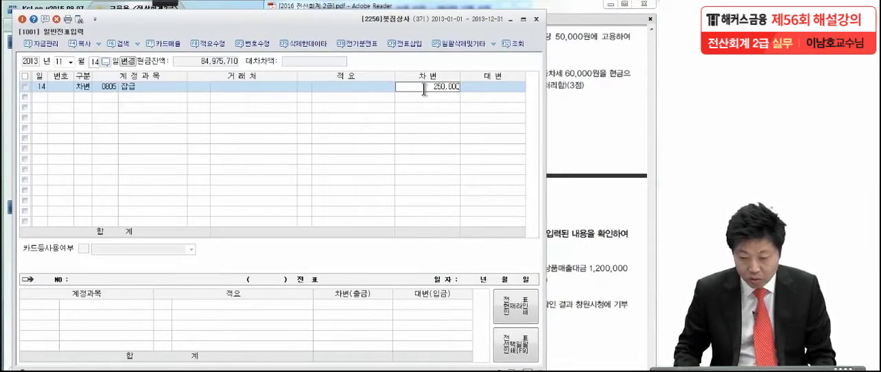
key(Return)
- Enter the balancing 대변 line for 현금 (0101) with 250,000
text(4)
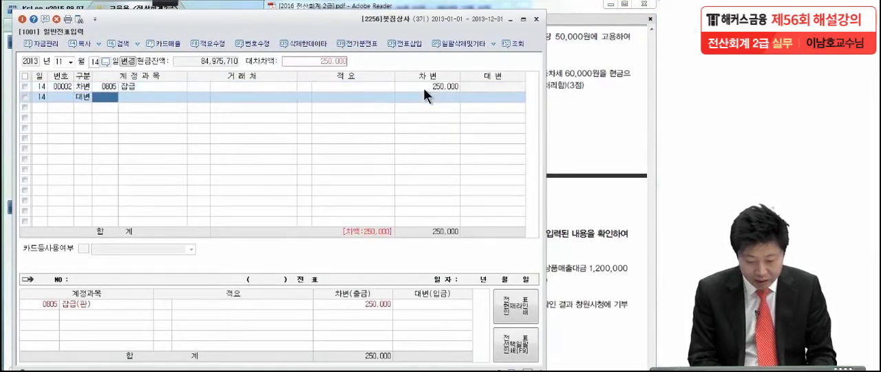
text(현금)
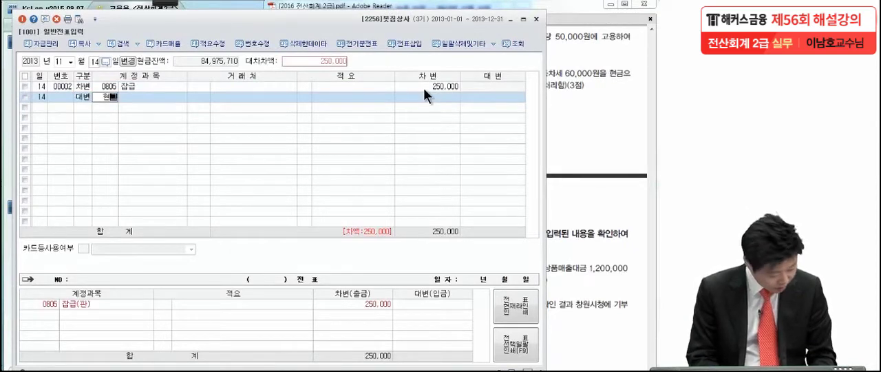
key(Return)
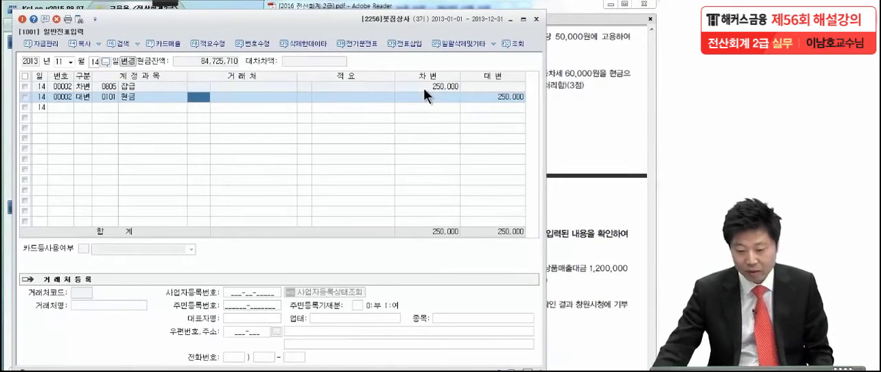
click(486, 98)
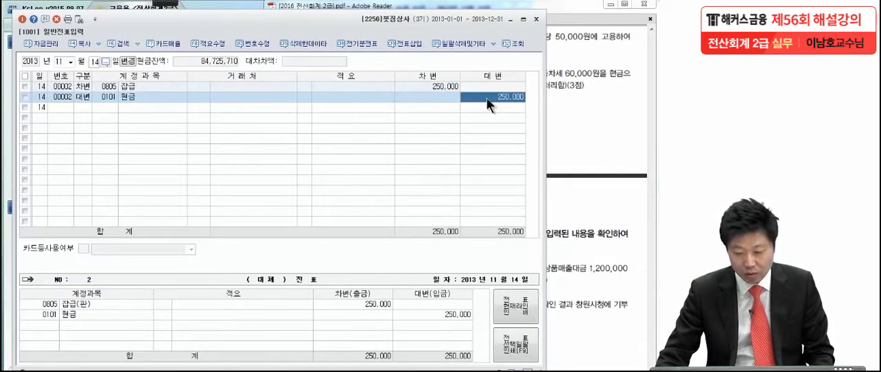
- Switch to the exam PDF and mark the 100,000원 and 60,000원 amounts and the cash payment in item (8)
click(575, 119)
scroll(564, 230, down, 1)
drag(564, 230, 564, 220)
mouse_move(175, 3)
click(18, 13)
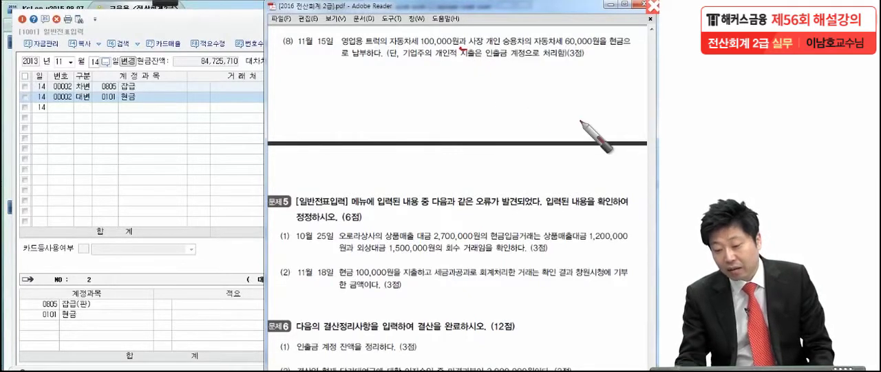
click(600, 44)
drag(330, 64, 375, 62)
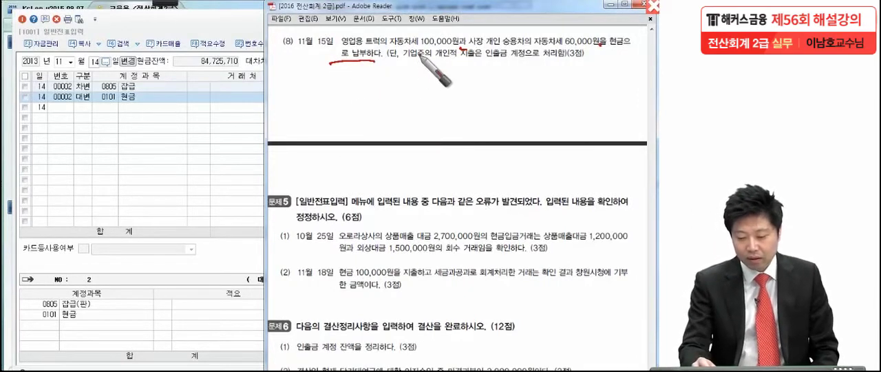
- Underline item (8)'s 인출금 proviso, circle the 자동차세 and 60,000원 details, and leave the pen tool
drag(482, 64, 518, 64)
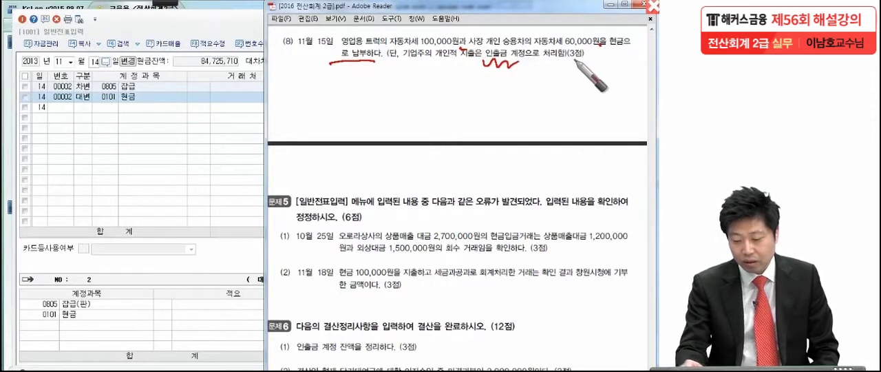
drag(388, 72, 592, 71)
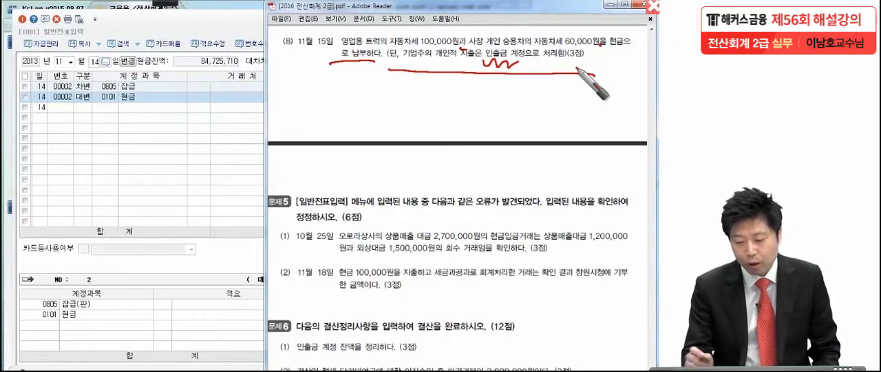
mouse_move(413, 47)
mouse_down()
mouse_move(389, 36)
mouse_move(422, 53)
mouse_up()
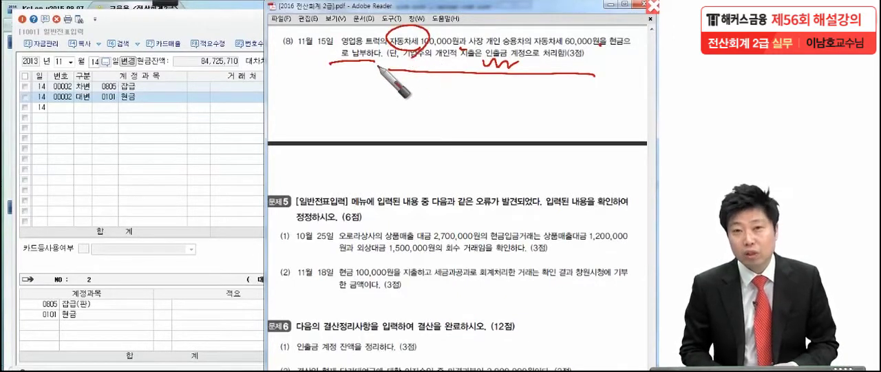
mouse_move(591, 28)
mouse_down()
mouse_move(571, 50)
mouse_move(586, 72)
mouse_up()
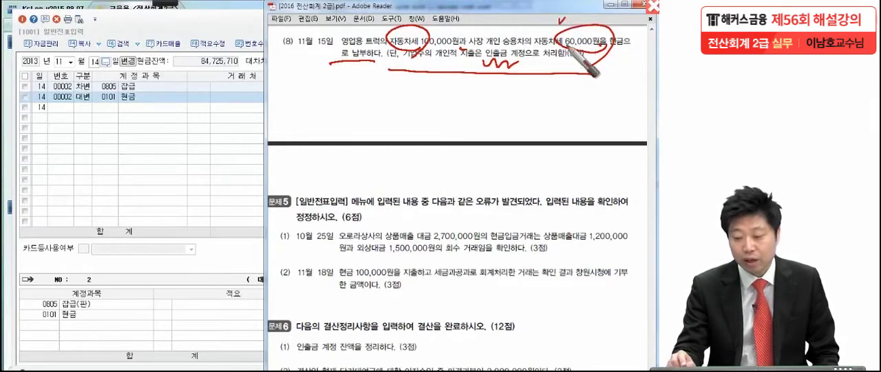
drag(549, 12, 574, 4)
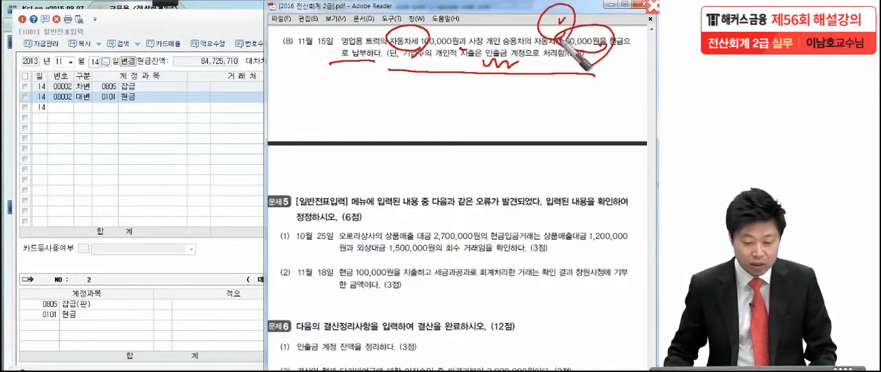
key(Escape)
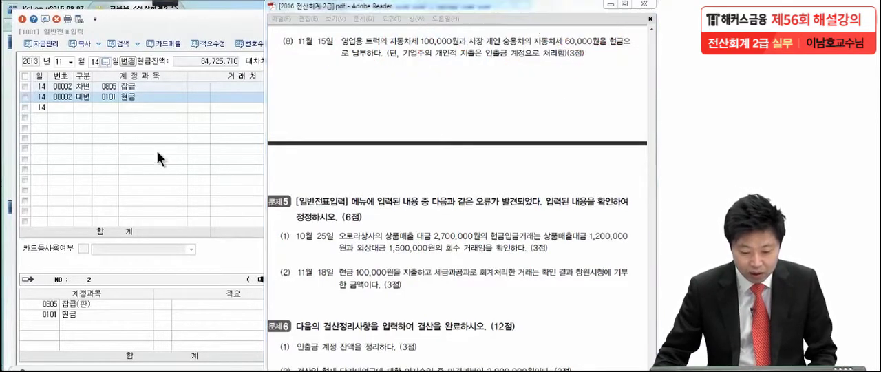
- Return to 일반전표입력 and change the voucher day to 15 for 11월
click(97, 61)
text(15)
key(Return)
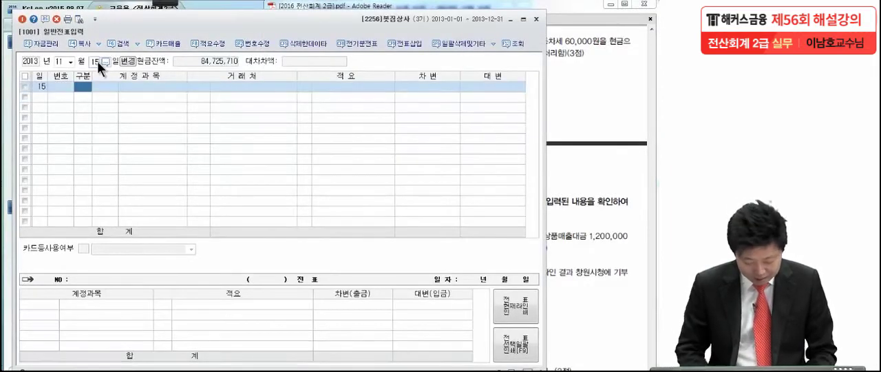
- Enter a 대변 line for 현금 (0101) with an amount of 160,000
text(4)
key(Return)
text(현)
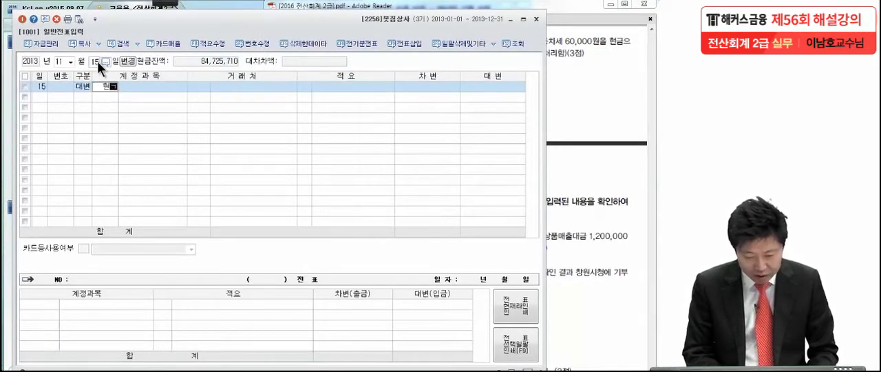
text(금)
key(Return)
key(Return)
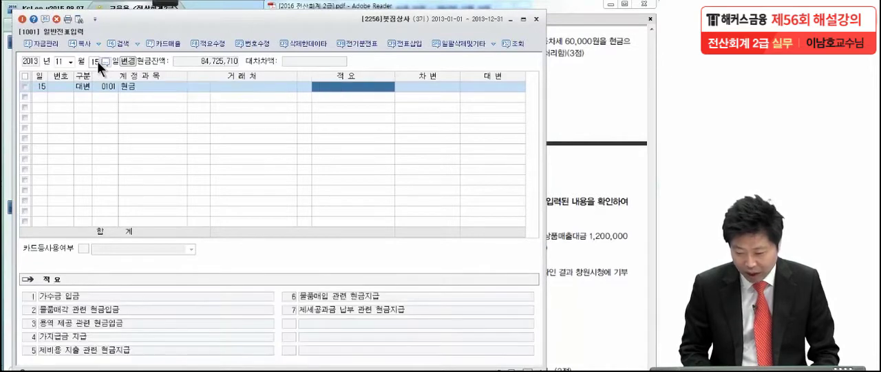
key(Return)
text(1600000)
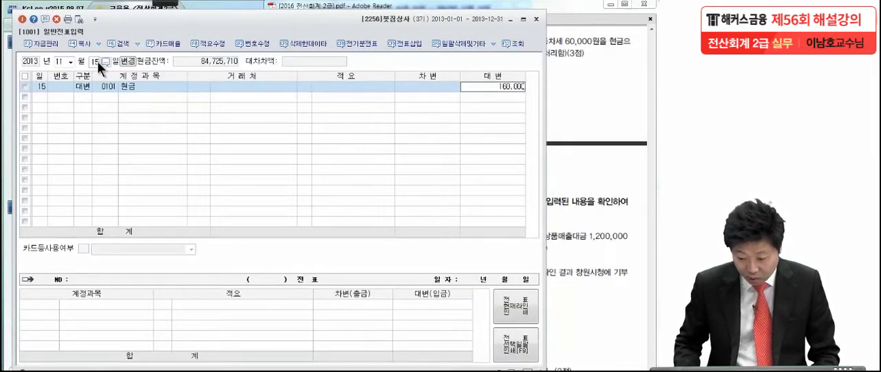
key(Return)
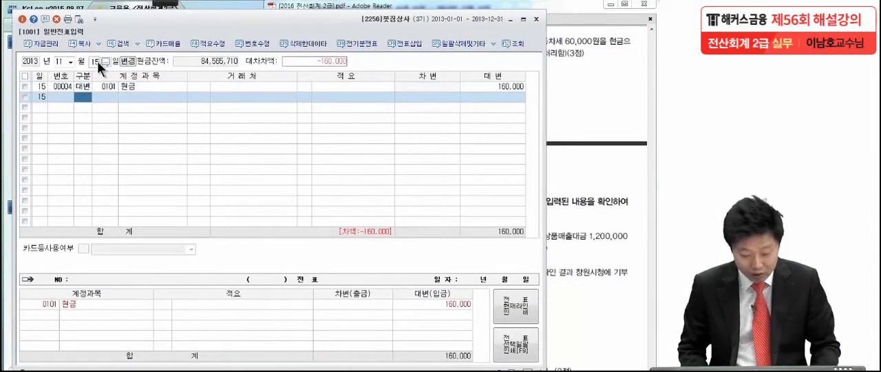
- Add a 차변 line for the 판매관리비 account 세금과공과 (0817) with an amount of 100,000
text(3)
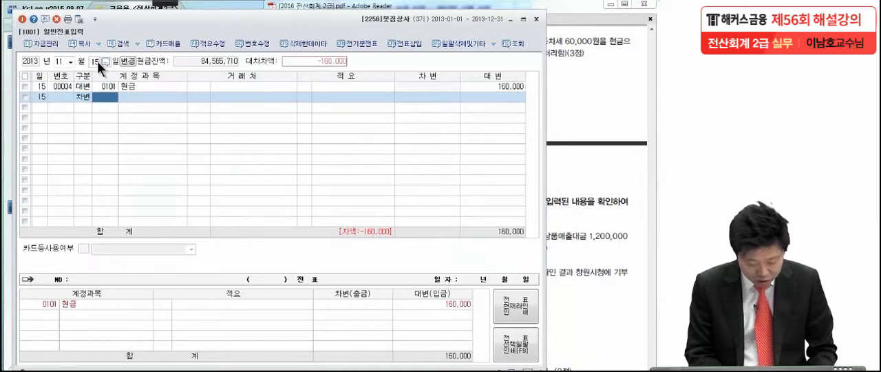
text(세금과)
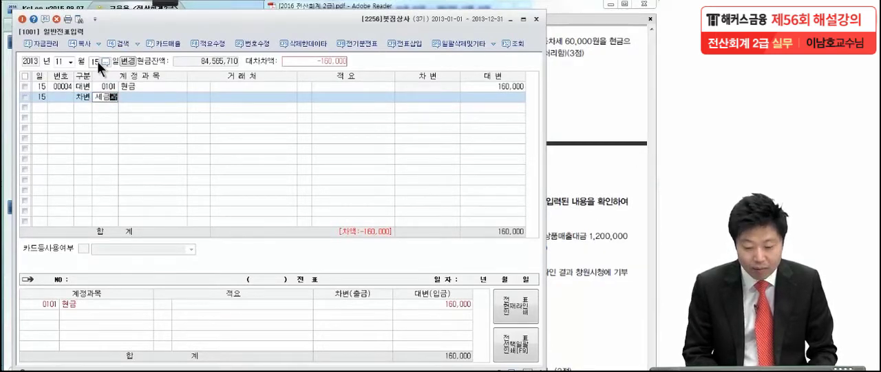
key(Return)
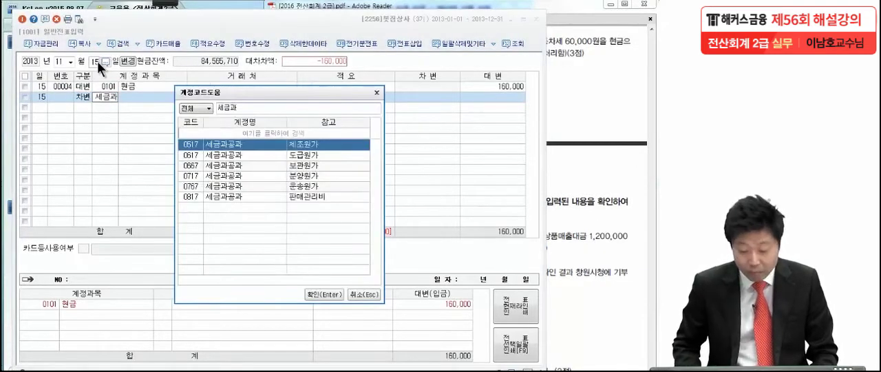
key(Down)
key(Down)
key(Down)
key(Down)
key(Down)
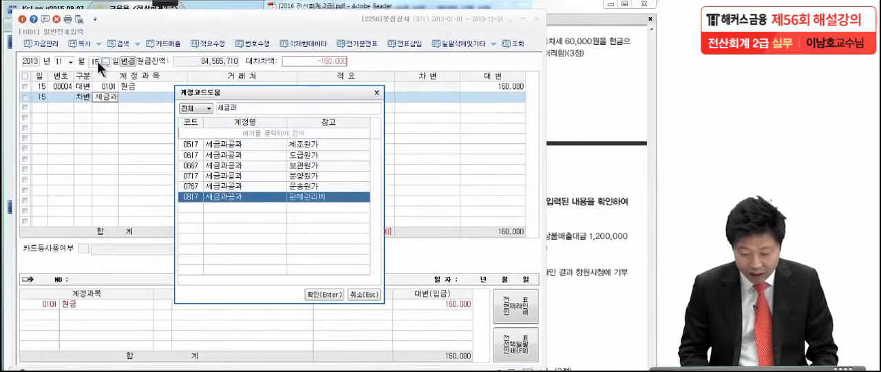
key(Return)
click(450, 97)
text(100000)
key(Return)
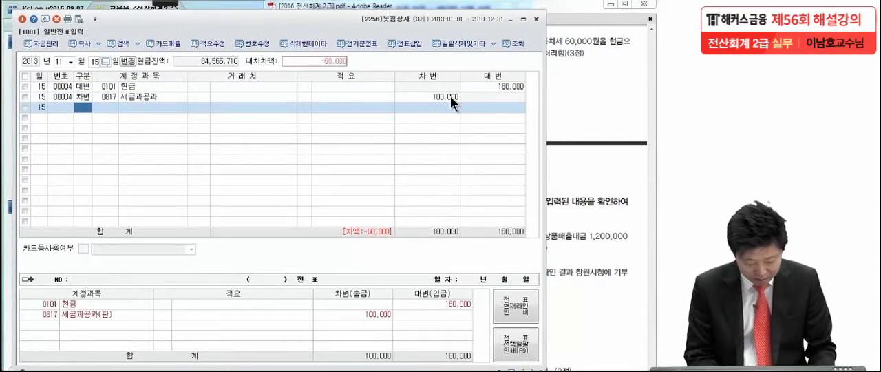
- Add a 차변 line for 인출금 (0338) with an amount of 60,000 to the 11월 15일 voucher
key(3)
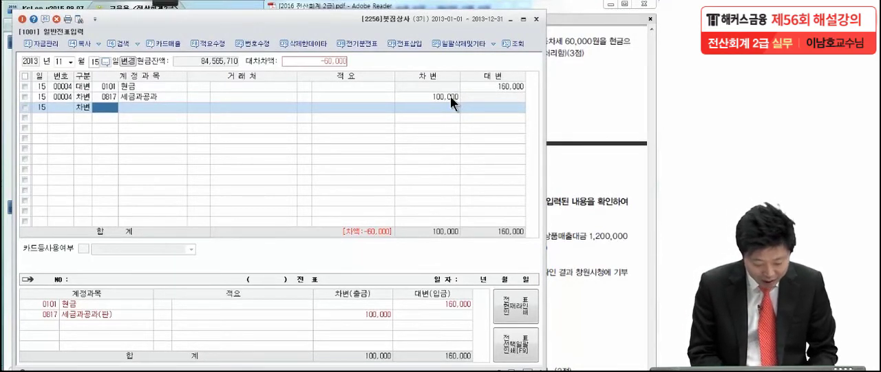
text(인출)
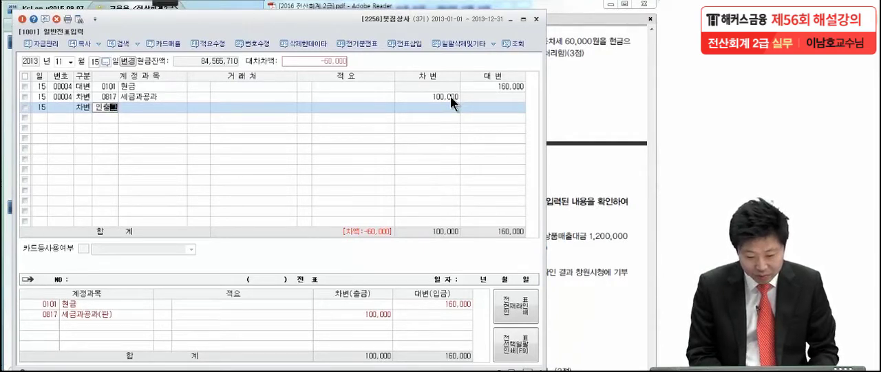
key(Return)
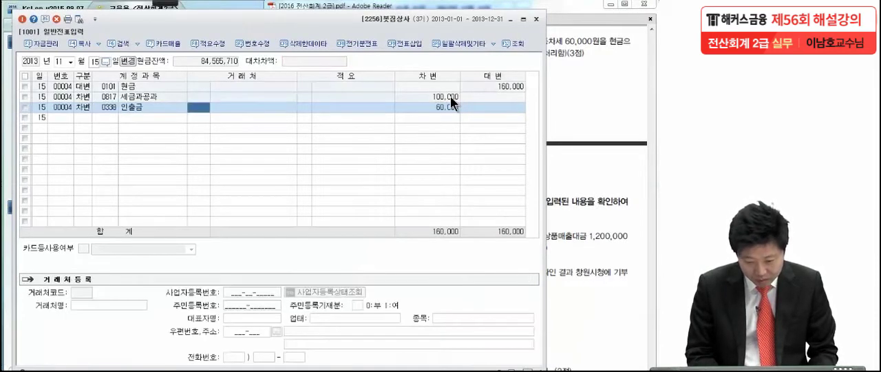
click(446, 109)
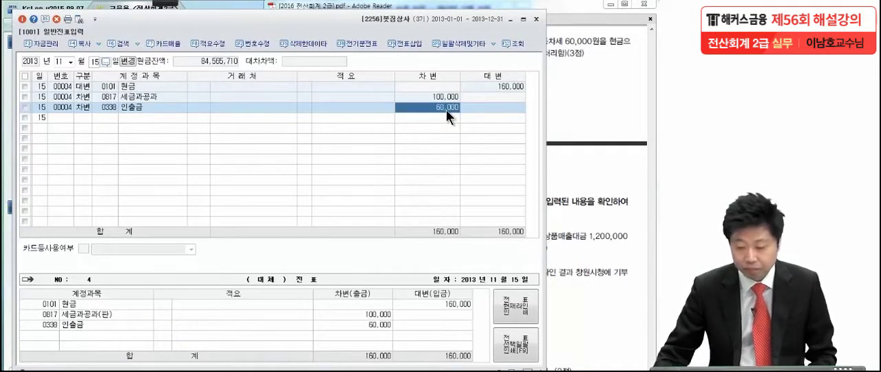
- Check 문제5 item (1) in the exam PDF and bring up the 10월 25일 voucher in 일반전표입력
click(586, 75)
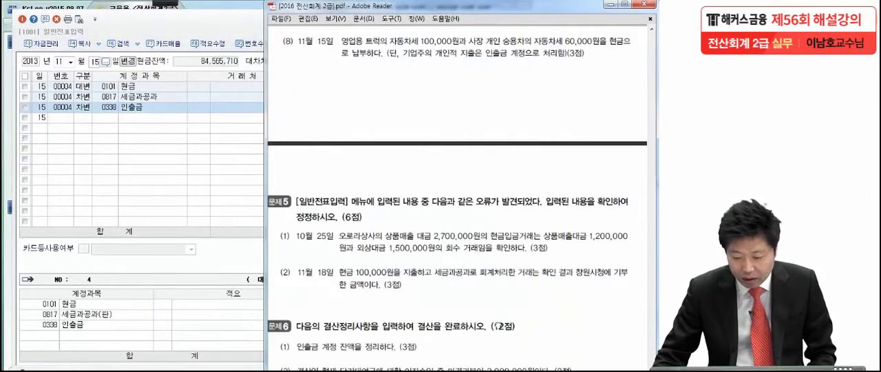
drag(499, 324, 510, 322)
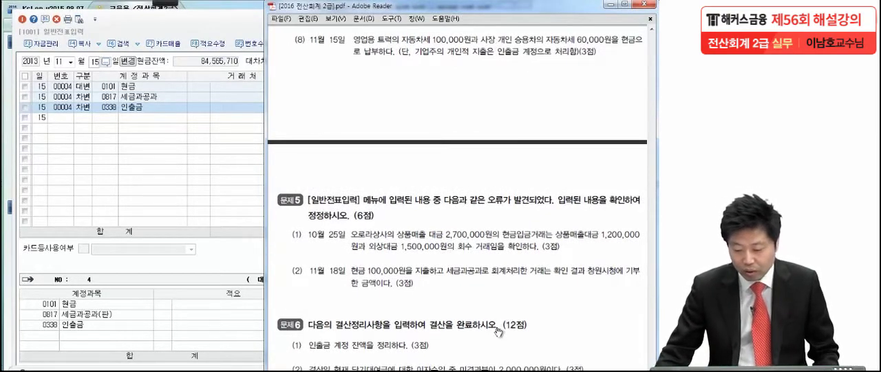
drag(510, 323, 497, 185)
scroll(517, 238, down, 3)
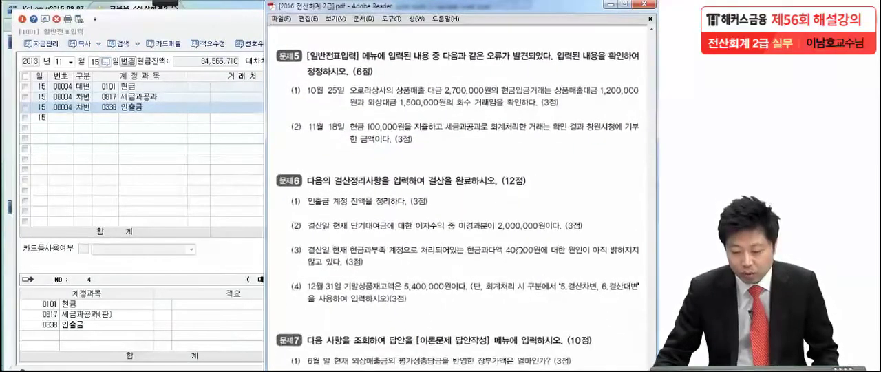
drag(517, 238, 515, 216)
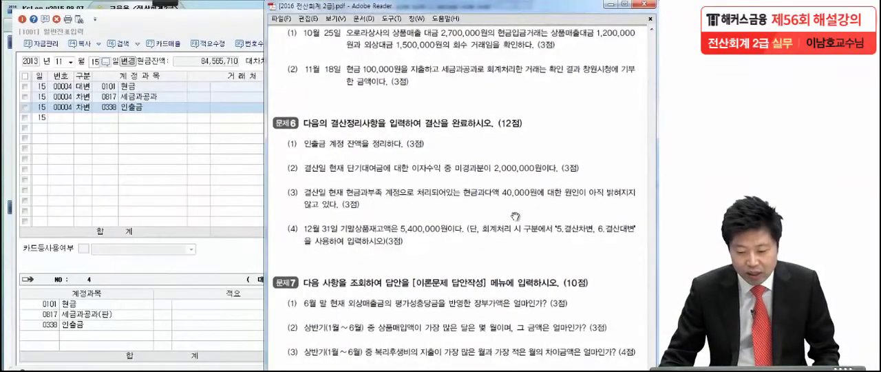
click(67, 54)
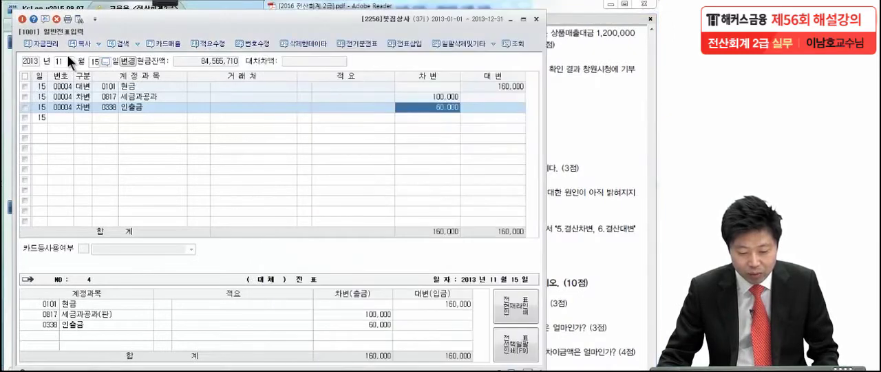
click(71, 61)
click(63, 135)
text(25)
key(Return)
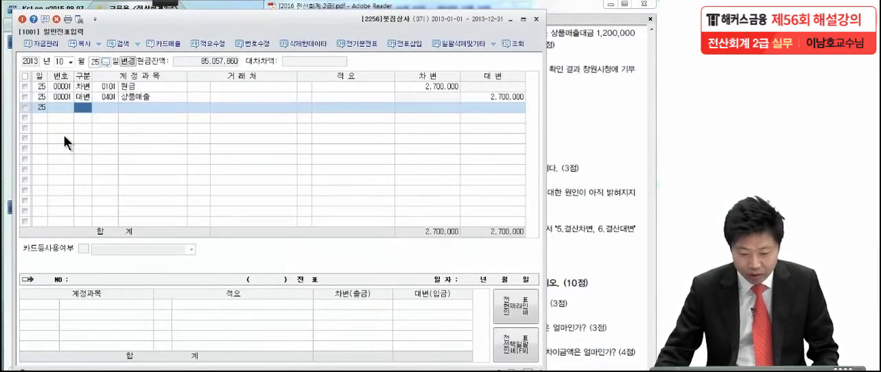
click(98, 84)
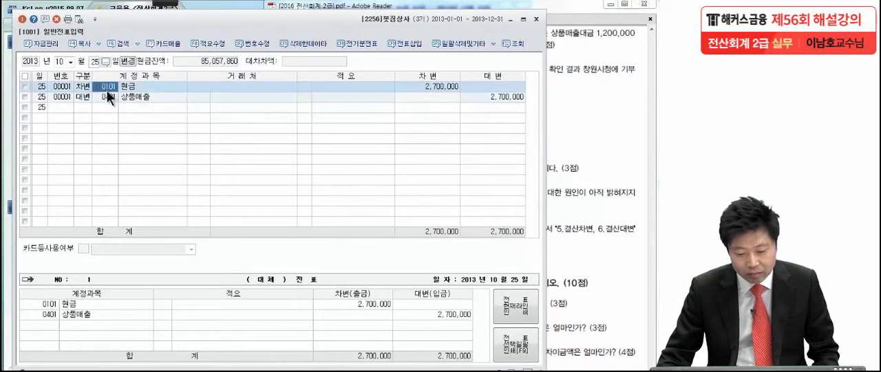
click(106, 95)
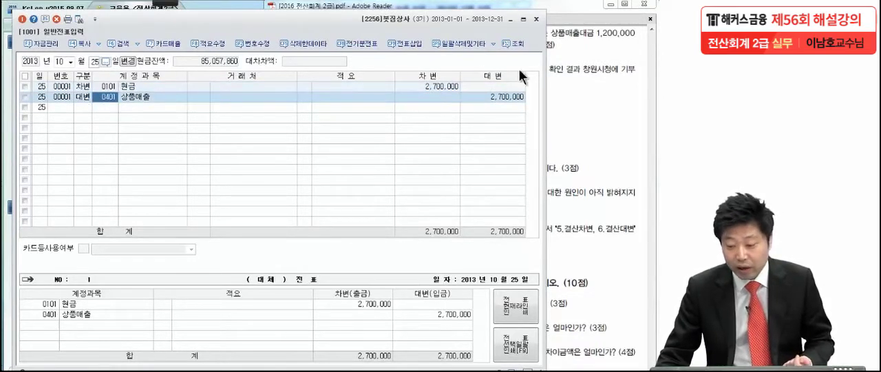
- Switch to the exam PDF and mark item (1)'s 상품매출대금 1,200,000원 and the 외상대금 1,500,000원 collection with the pen tool
click(555, 69)
mouse_move(169, 3)
click(20, 15)
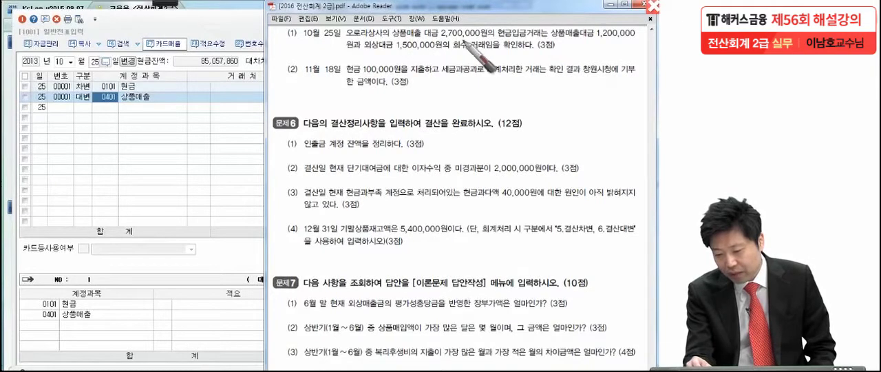
drag(488, 42, 491, 45)
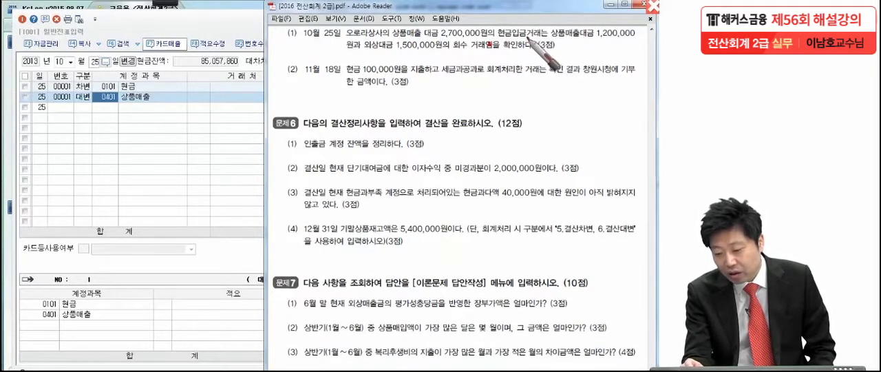
drag(559, 3, 547, 67)
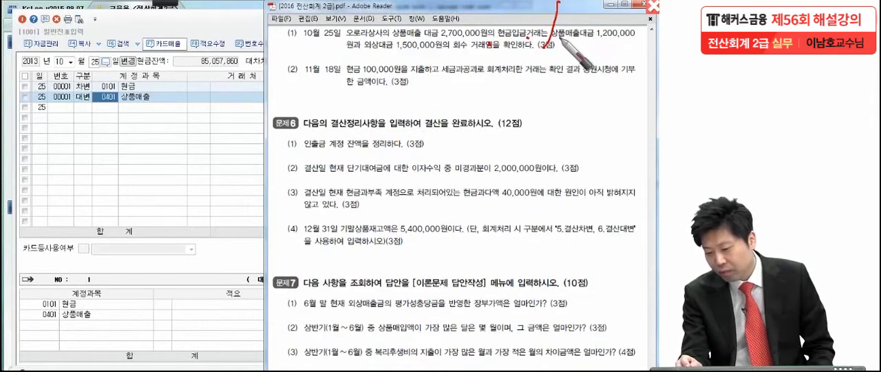
drag(608, 41, 644, 40)
drag(343, 51, 451, 50)
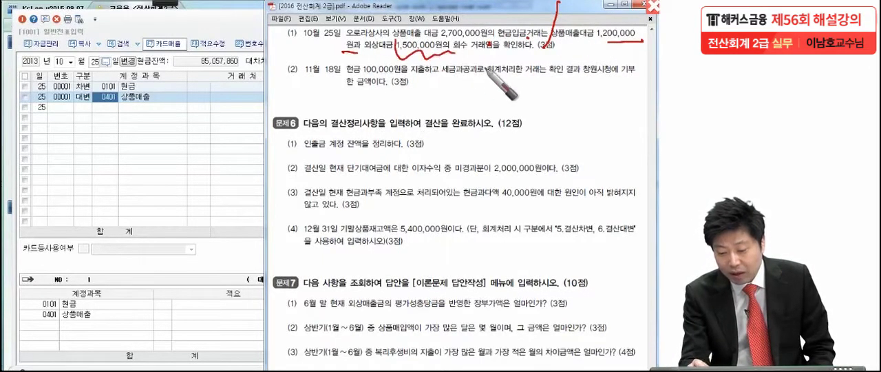
drag(455, 50, 534, 48)
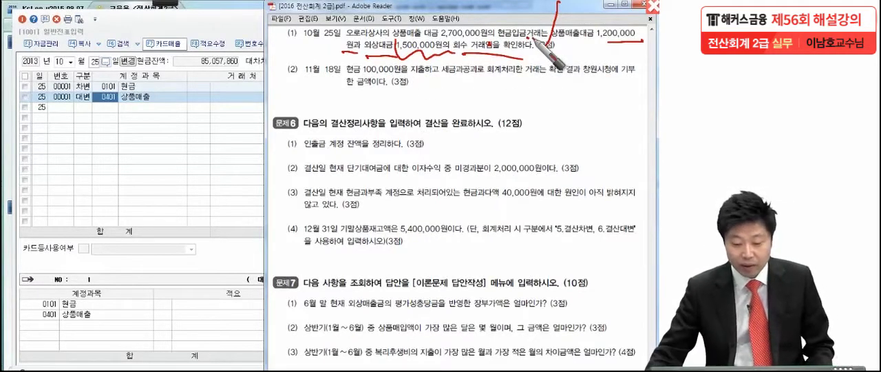
- Return to 일반전표입력 and set the 대변 amount of the 상품매출 (0401) line to 1,200,000
click(136, 125)
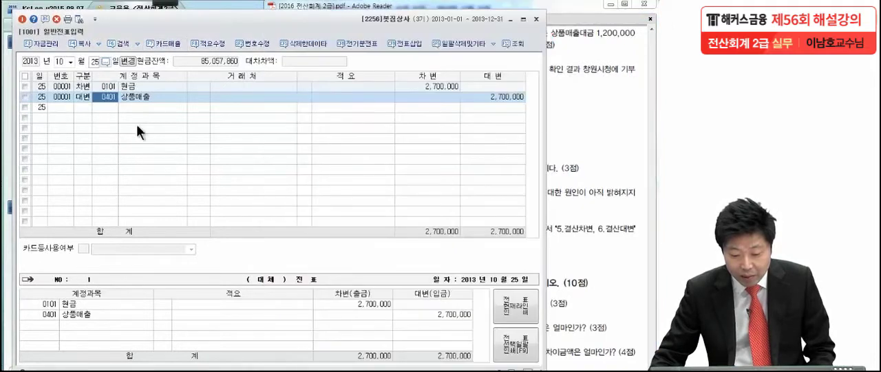
click(140, 89)
click(428, 86)
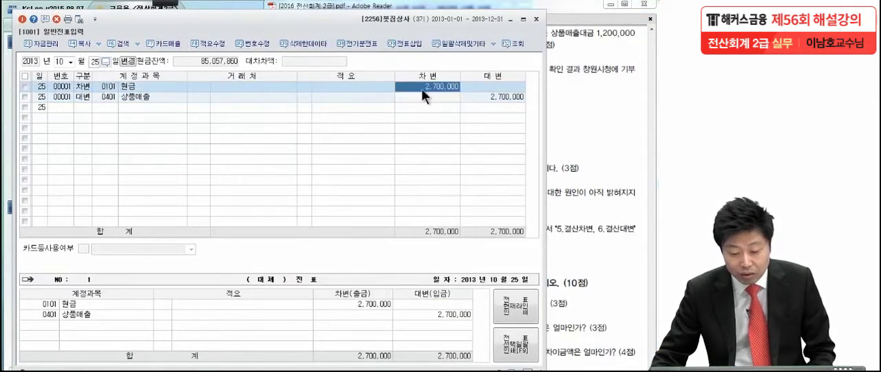
click(157, 96)
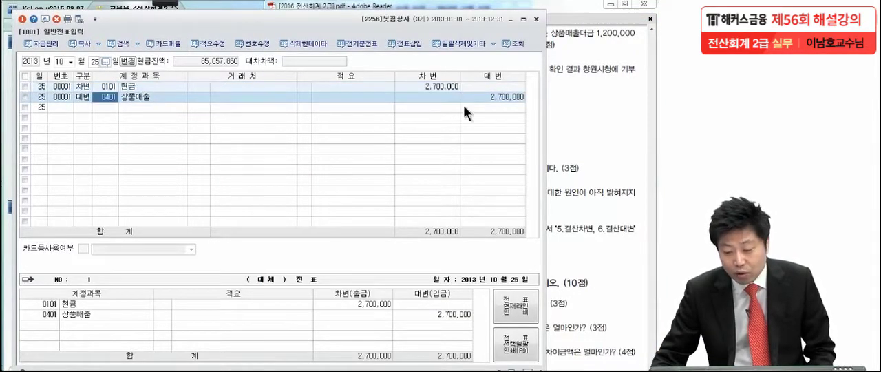
click(491, 96)
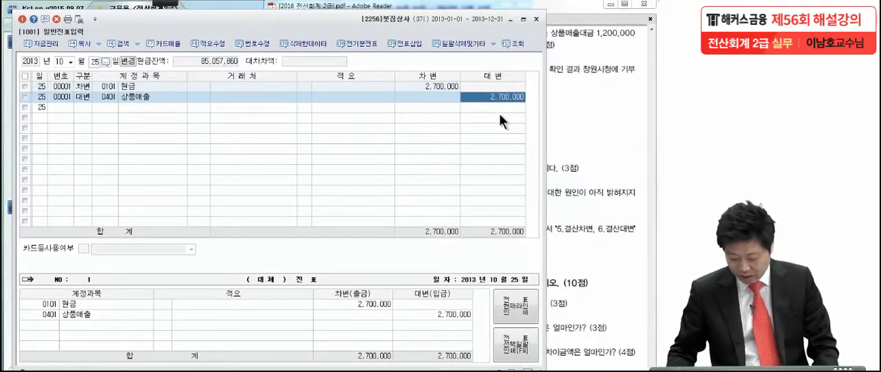
text(1,200,000)
key(Return)
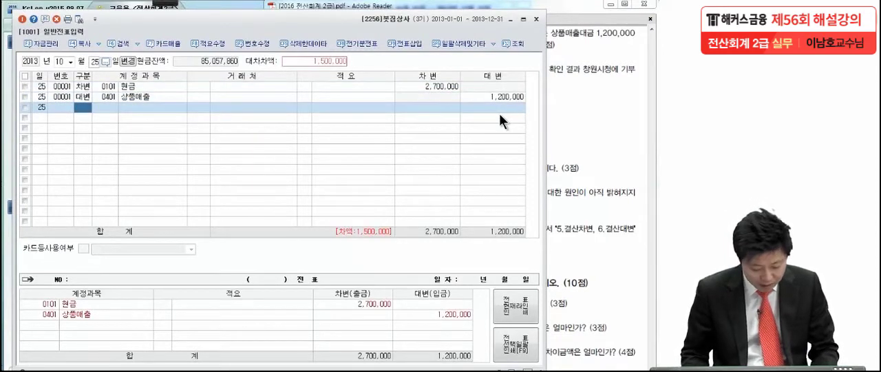
- Add a 대변 line for 외상매출금 (0108) with 거래처 오로라상사 (02100) and an amount of 1,500,000
text(4)
key(Return)
text(외상매)
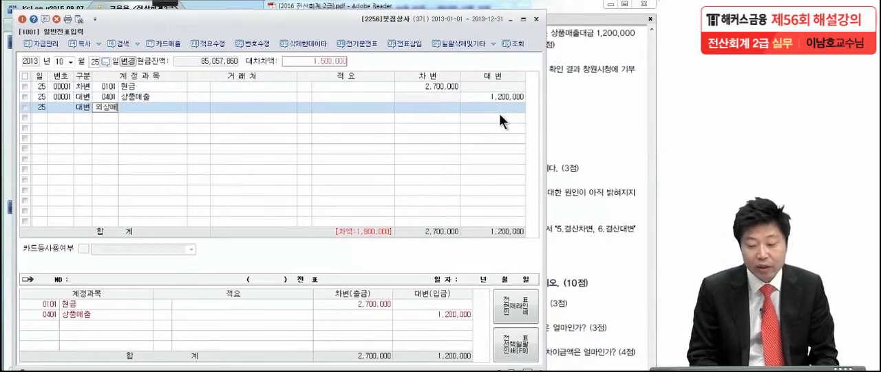
key(Return)
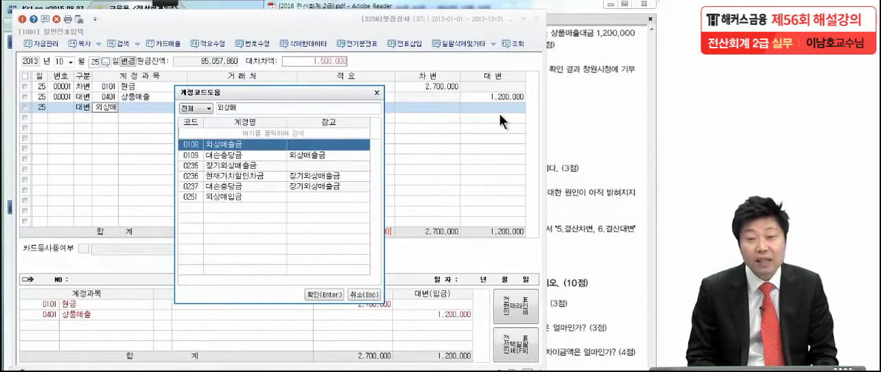
key(Return)
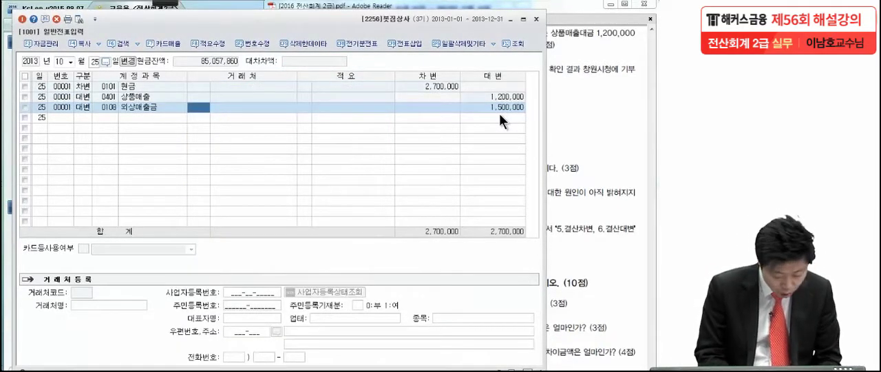
text(리)
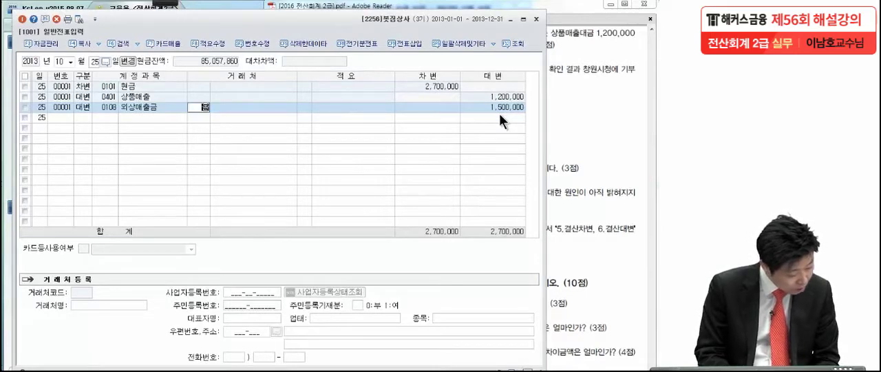
key(Return)
key(Return)
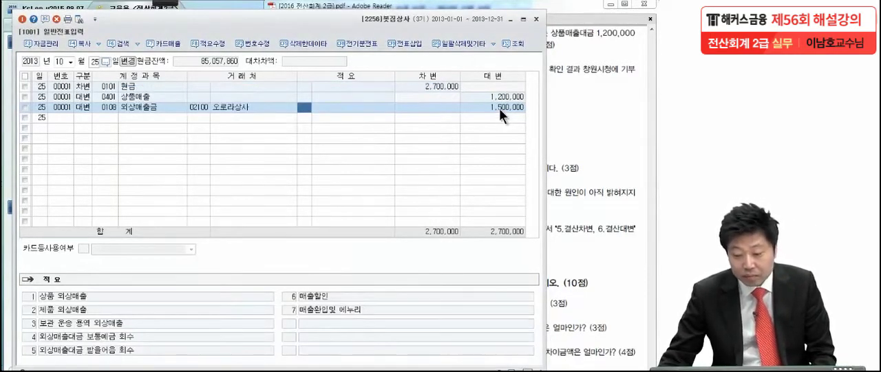
click(499, 107)
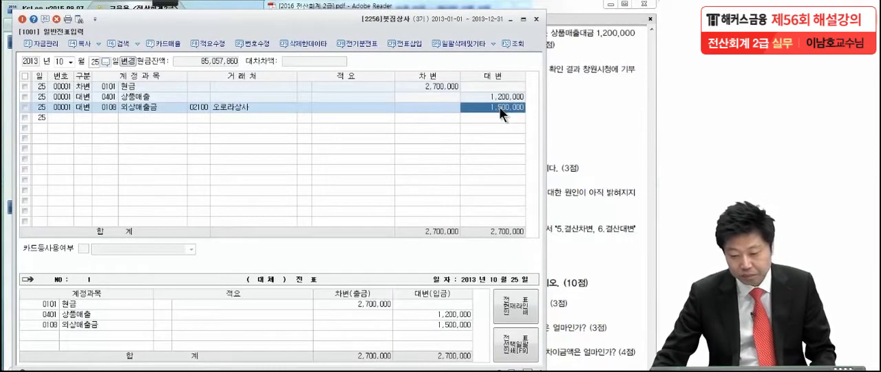
- Check 문제5 item (2) in the exam PDF and bring up the 11월 18일 세금과공과 voucher line in 일반전표입력
click(577, 195)
scroll(573, 206, down, 2)
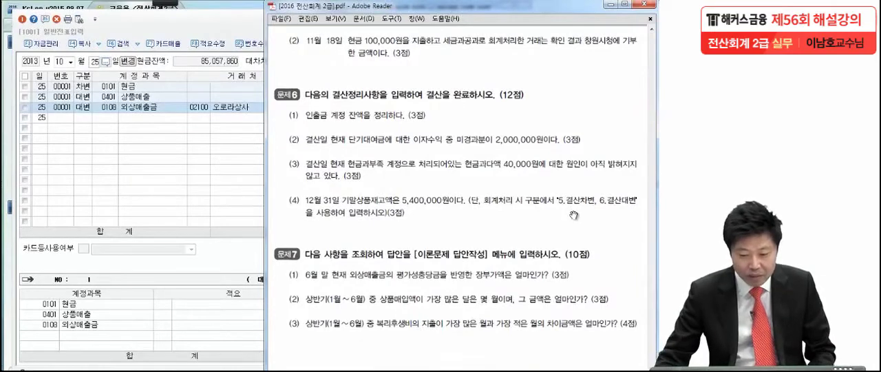
click(71, 60)
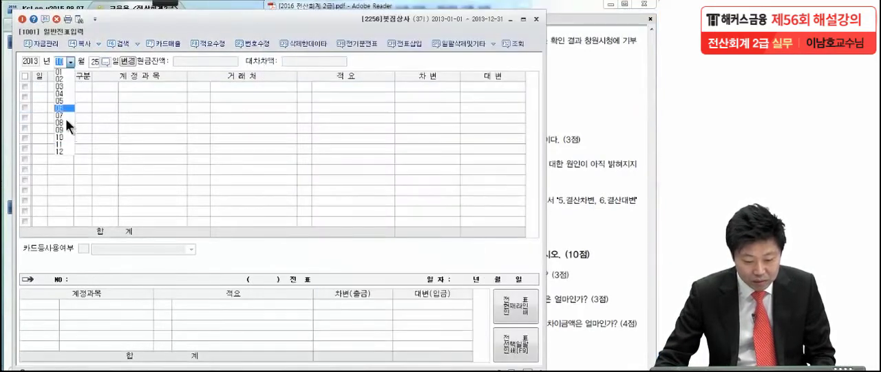
click(62, 144)
text(18)
key(Return)
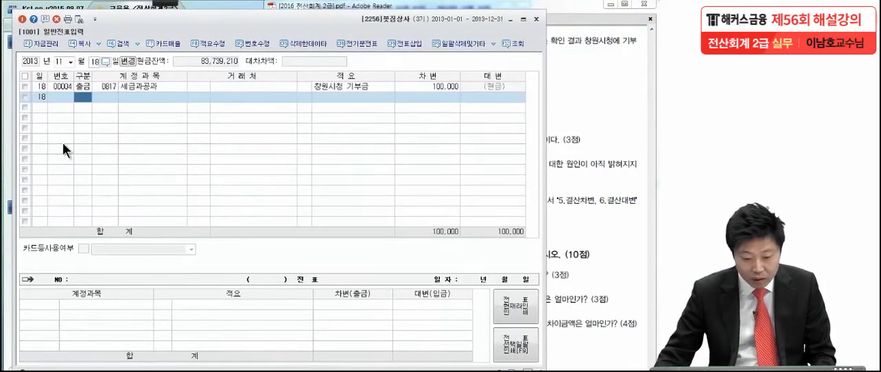
click(113, 87)
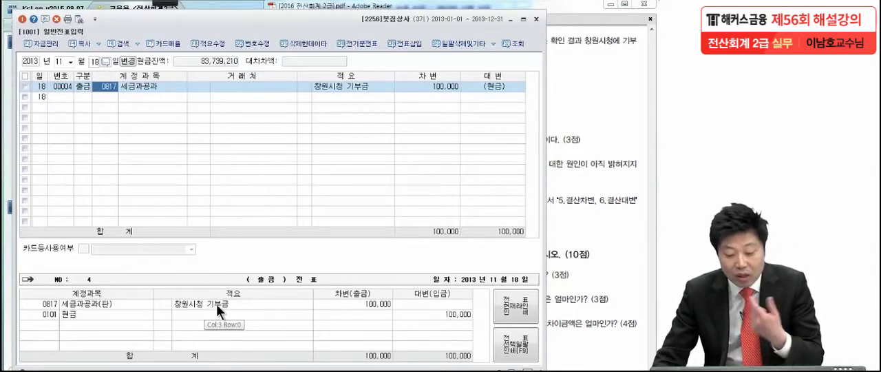
- Switch to the exam PDF and mark item (2)'s note that the amount was donated to 창원시청 with the pen tool
click(616, 175)
mouse_move(169, 2)
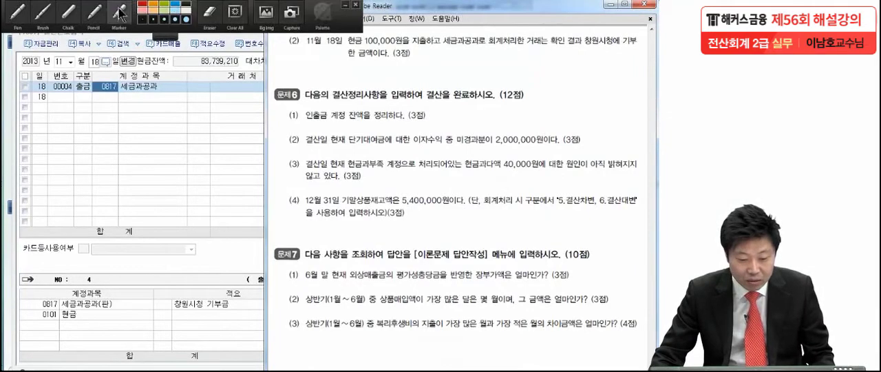
click(20, 13)
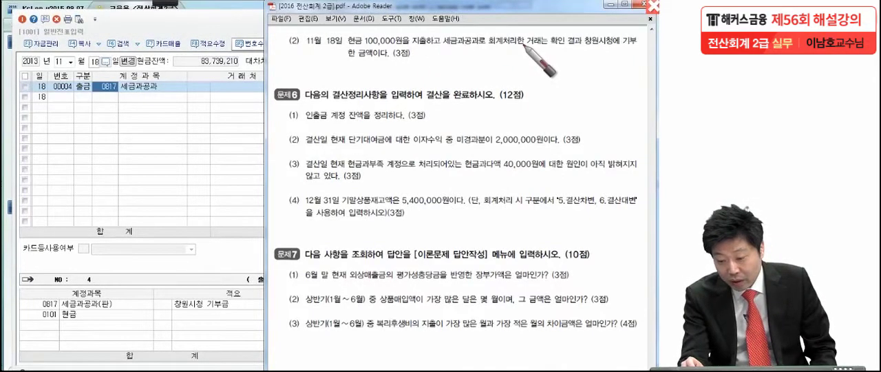
mouse_move(556, 27)
mouse_down()
mouse_move(539, 61)
mouse_move(644, 52)
mouse_up()
drag(325, 68, 383, 60)
drag(647, 26, 651, 44)
drag(336, 43, 324, 71)
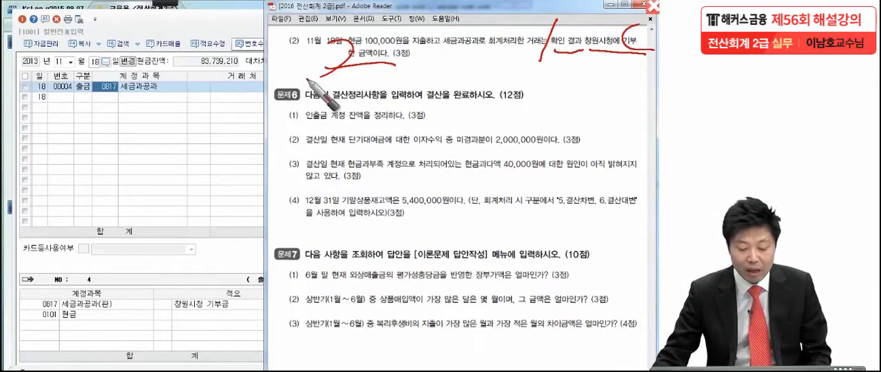
key(Escape)
- Return to 일반전표입력 and change the 11월 18일 출금 line's account to 기부금 (0953), keeping its 적요 and amount
click(111, 87)
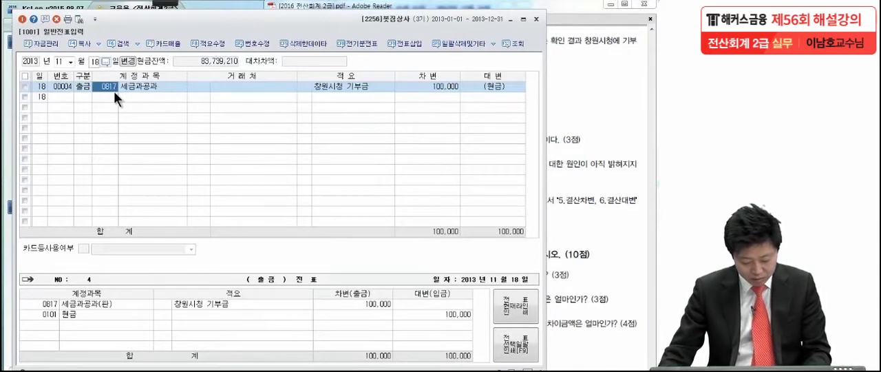
key(F2)
text(기부)
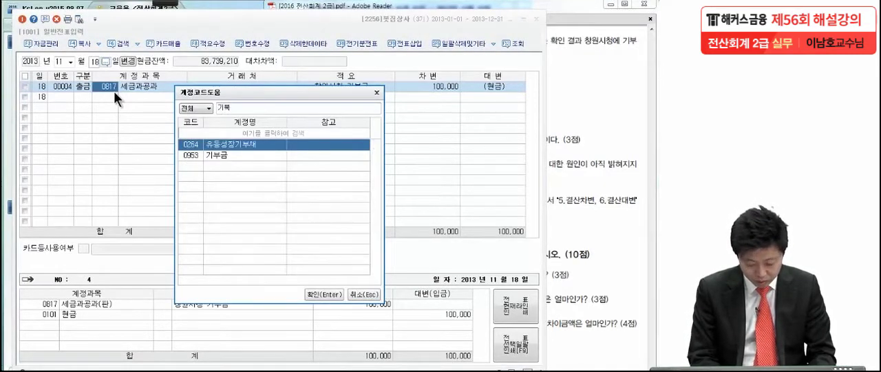
key(Down)
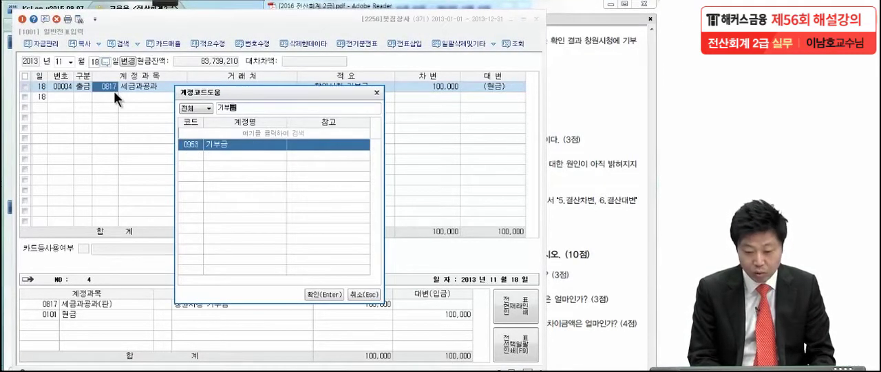
key(Return)
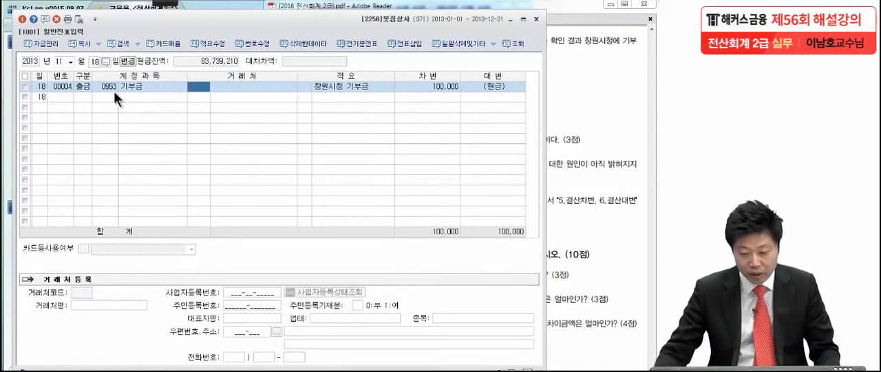
click(316, 88)
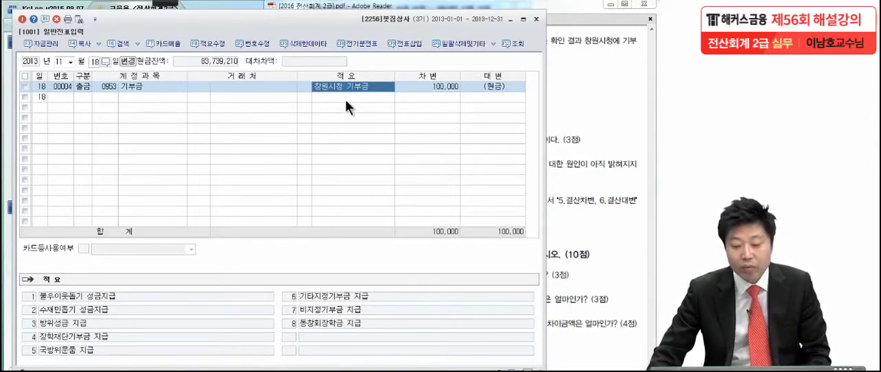
key(Return)
key(Return)
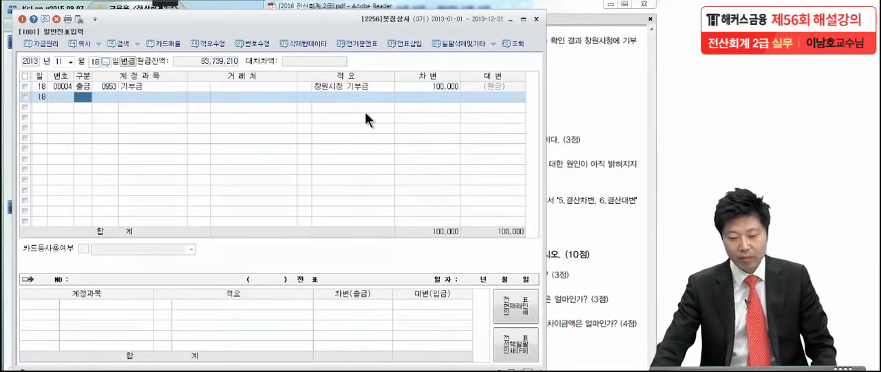
- Review the 문제6 closing items in the exam PDF and bring up 12월 31일 in 일반전표입력
click(565, 117)
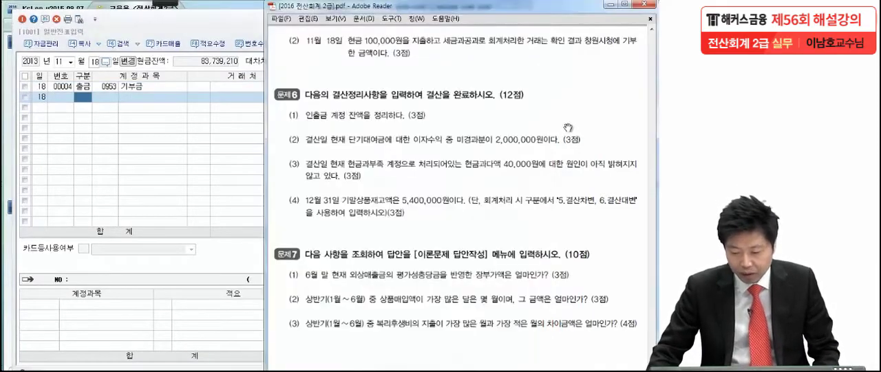
drag(552, 265, 553, 224)
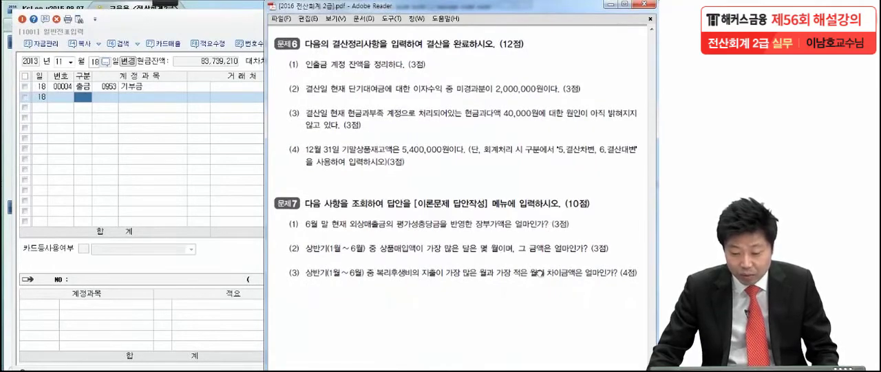
drag(540, 274, 539, 245)
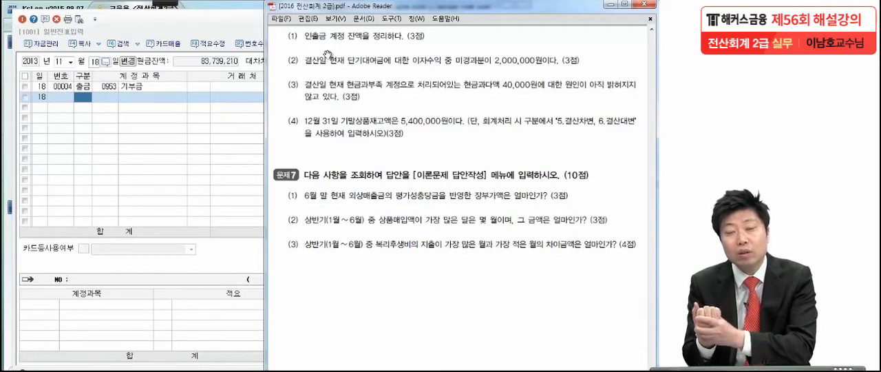
click(191, 25)
click(70, 61)
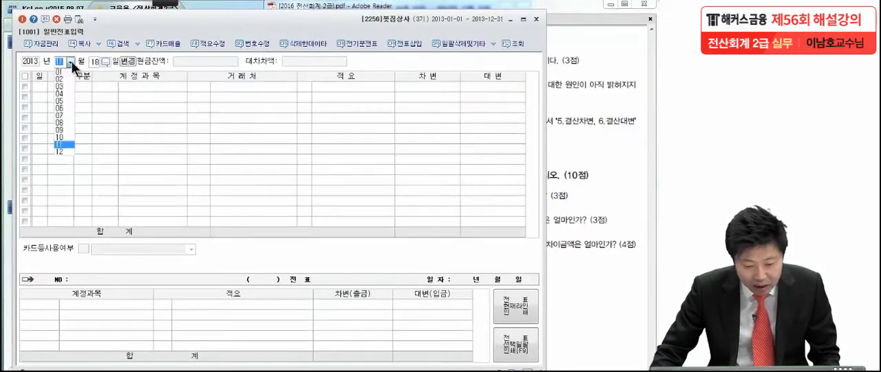
click(67, 147)
text(31)
key(Return)
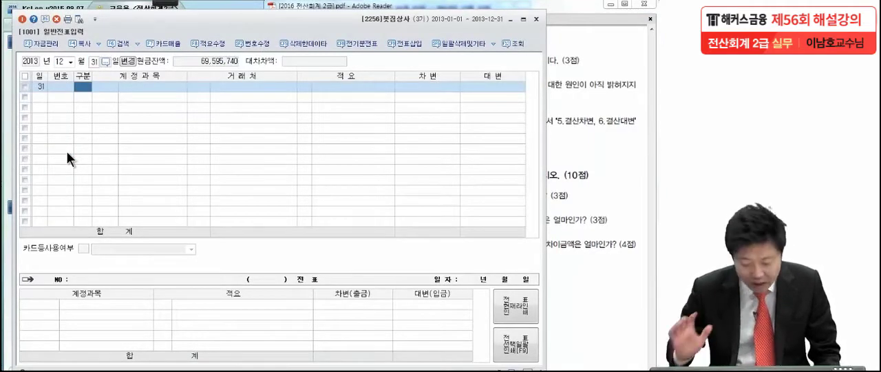
- Open the 합계잔액시산표 for 12월 31일 and find the 인출금 account in the 자본금 section
key(Escape)
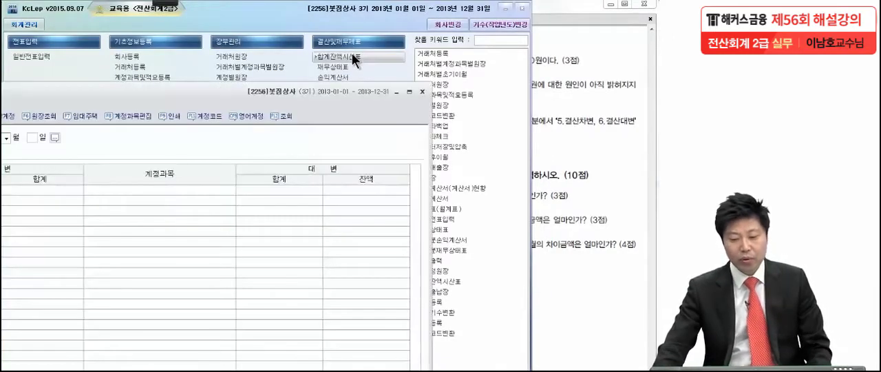
drag(163, 96, 290, 22)
click(131, 62)
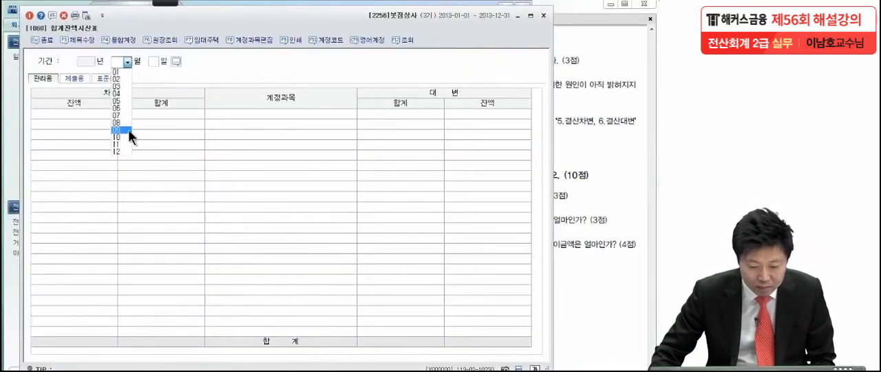
click(125, 149)
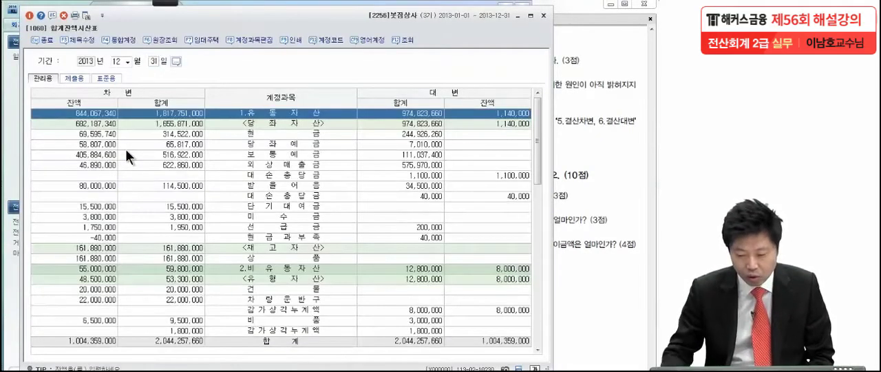
click(223, 174)
scroll(228, 174, down, 3)
scroll(230, 173, down, 8)
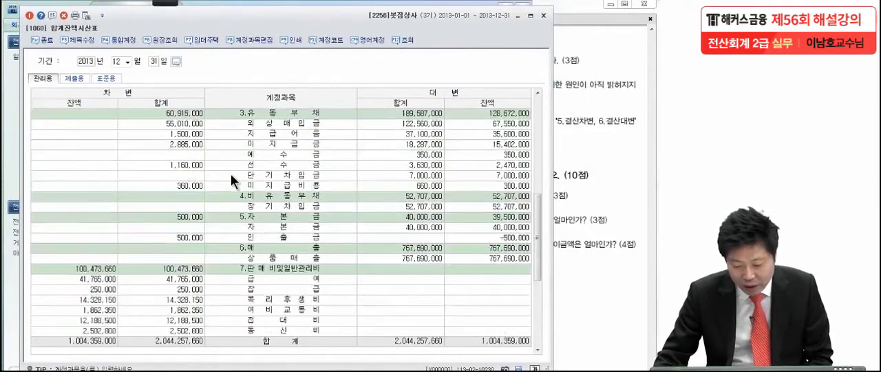
scroll(232, 172, up, 2)
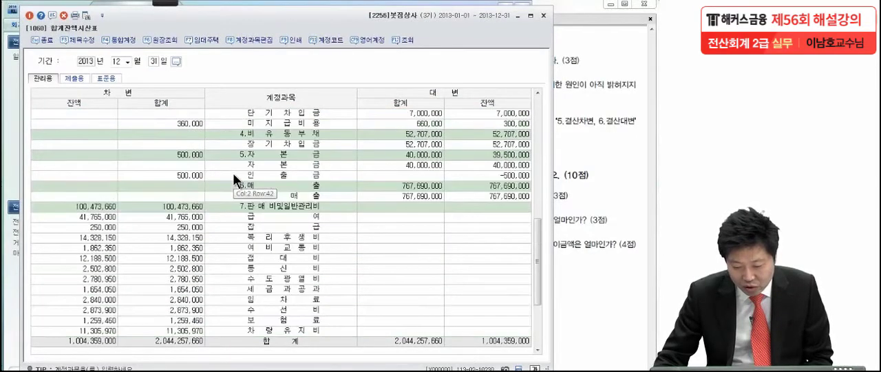
- Underline the 인출금 account name in the 합계잔액시산표 with the red pen tool
mouse_move(164, 2)
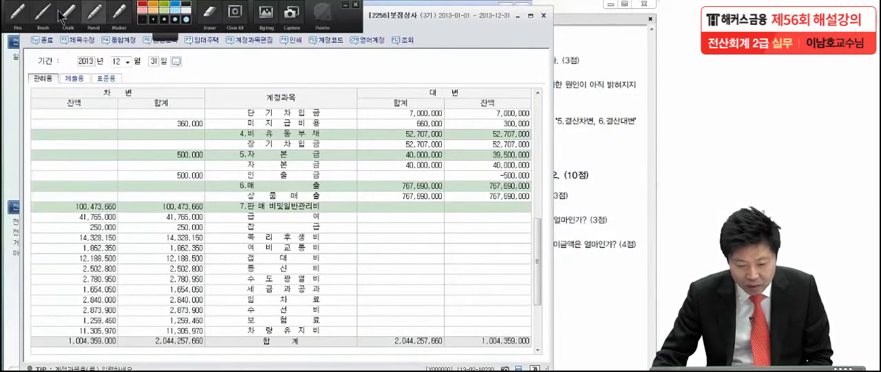
click(93, 14)
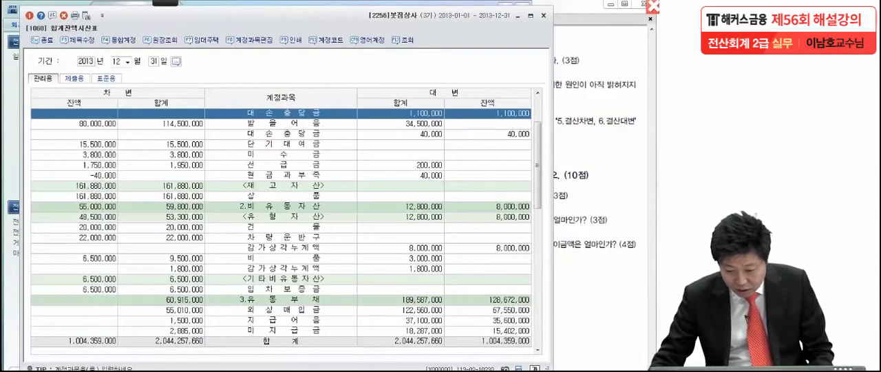
scroll(422, 281, down, 6)
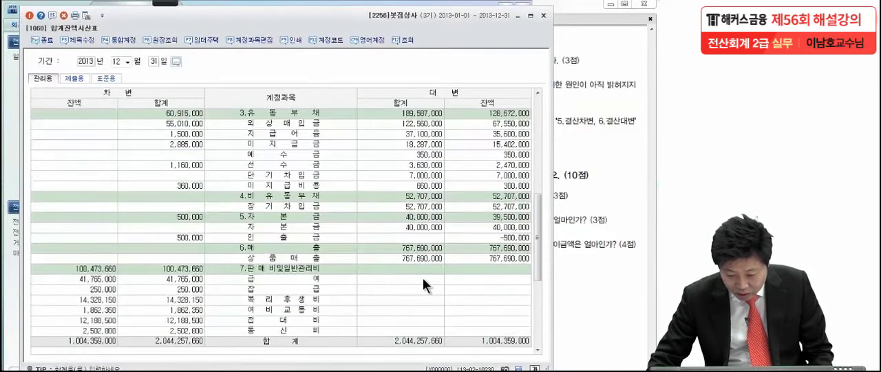
click(385, 218)
mouse_move(162, 4)
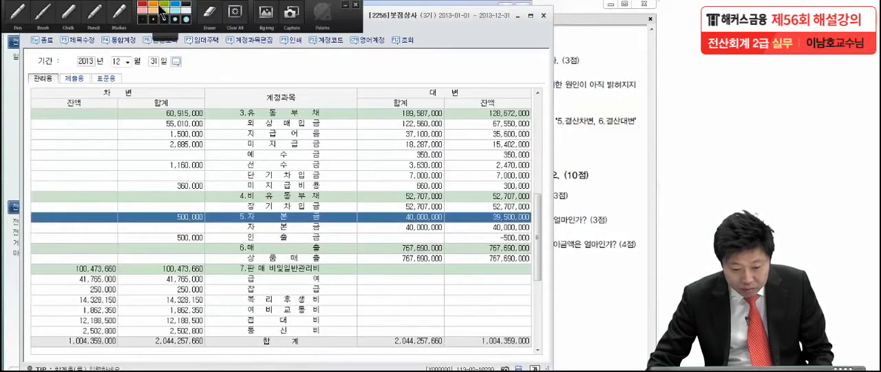
click(18, 13)
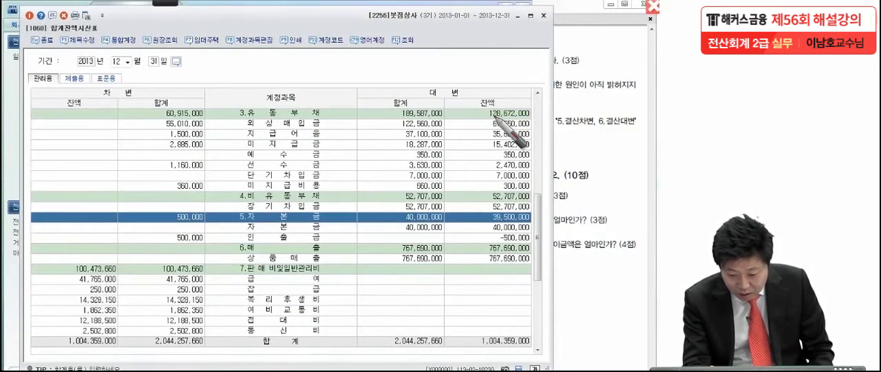
drag(329, 221, 328, 230)
click(336, 232)
click(325, 243)
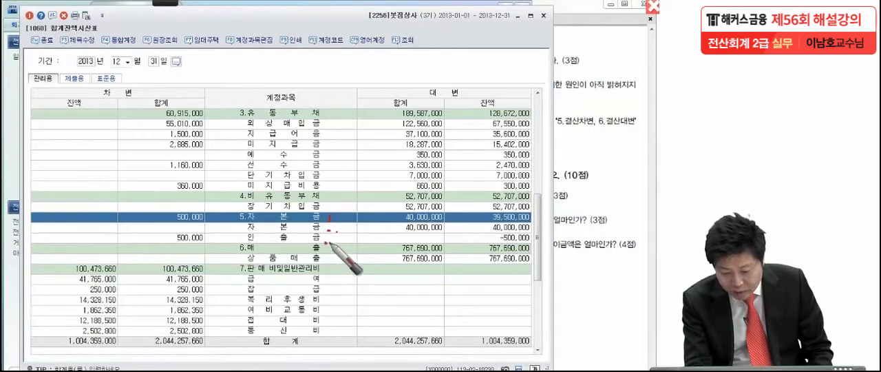
drag(234, 243, 334, 241)
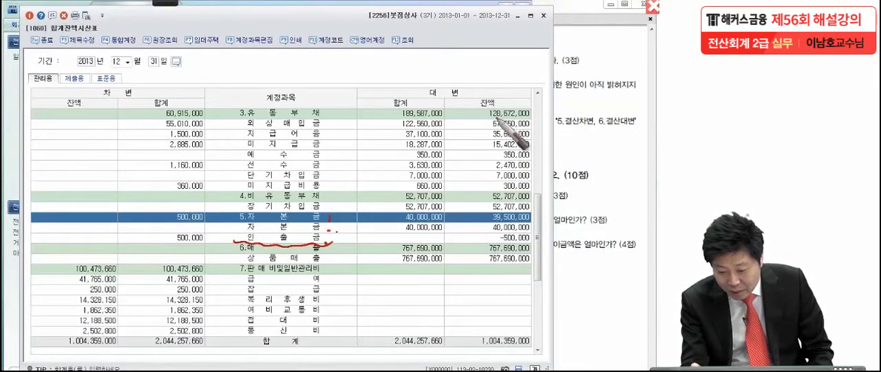
- Circle the 인출금 대변 balance, 차변 total and account name with the pen, and clear the annotations
mouse_move(535, 239)
mouse_down()
mouse_move(482, 239)
mouse_move(534, 241)
mouse_up()
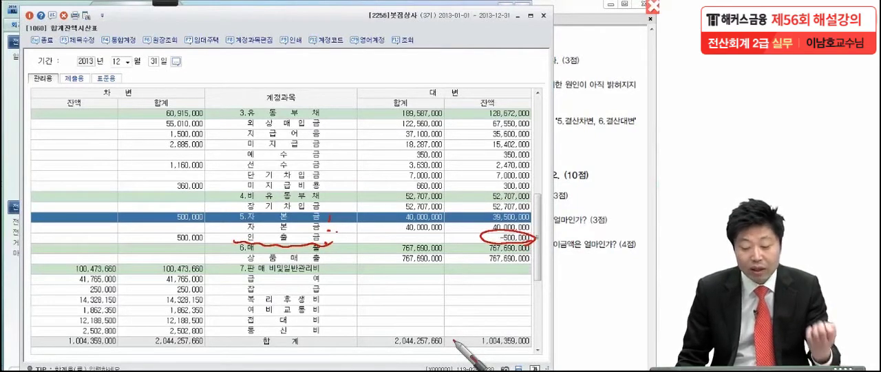
drag(180, 107, 187, 103)
drag(428, 99, 425, 106)
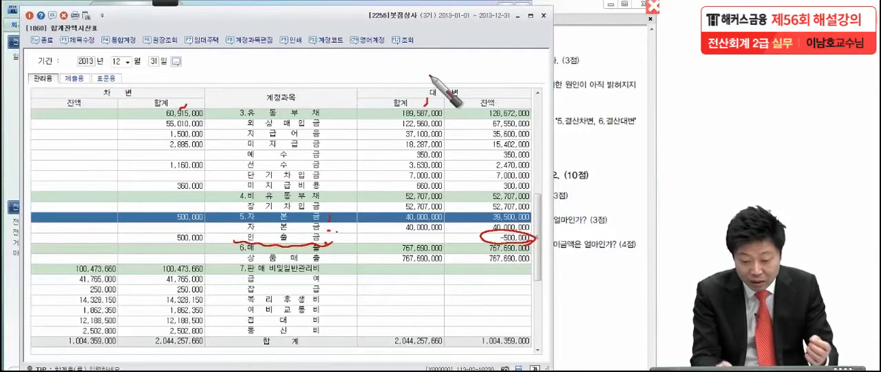
mouse_move(204, 234)
mouse_down()
mouse_move(215, 245)
mouse_move(194, 255)
mouse_up()
mouse_move(292, 246)
mouse_down()
mouse_move(335, 241)
mouse_move(297, 258)
mouse_up()
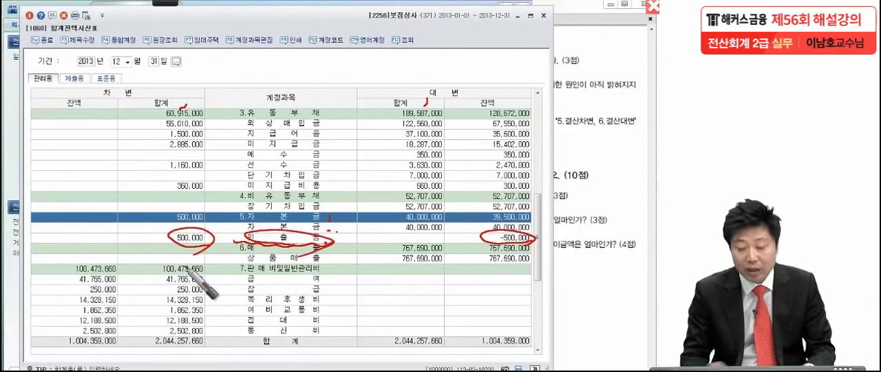
key(Escape)
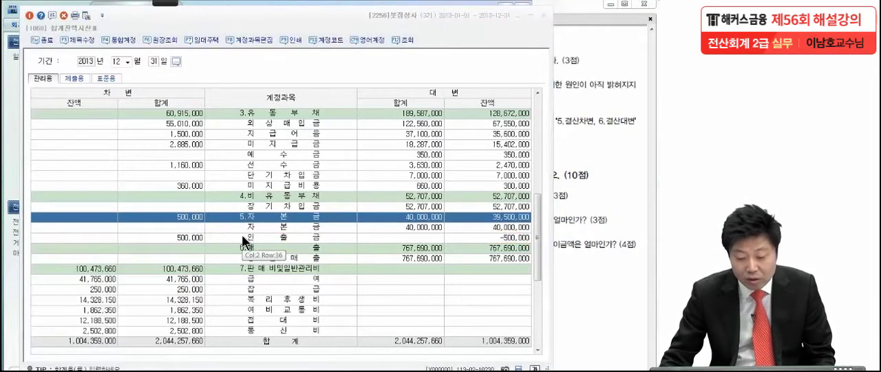
- Open the 원장조회 ledger for 인출금 from the 합계잔액시산표
double_click(243, 237)
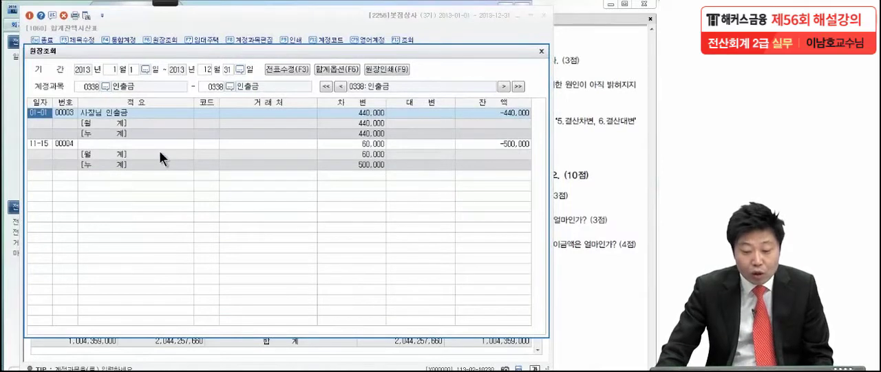
- Inspect the 01-01 and 11-15 entries in the 인출금 ledger, opening the voucher details of each
click(43, 143)
click(287, 111)
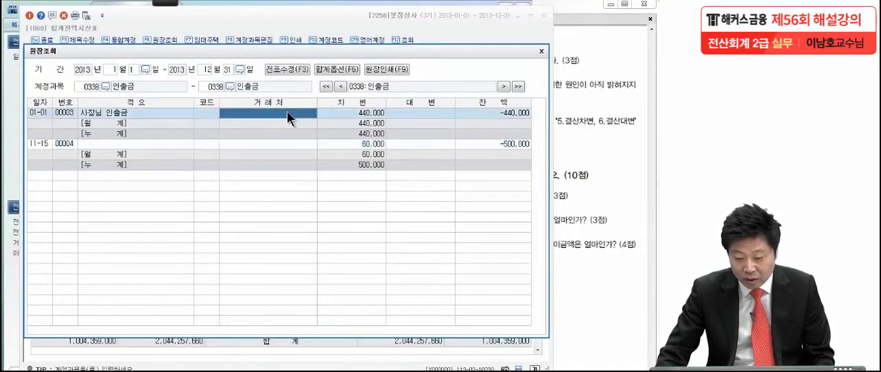
click(358, 116)
click(353, 144)
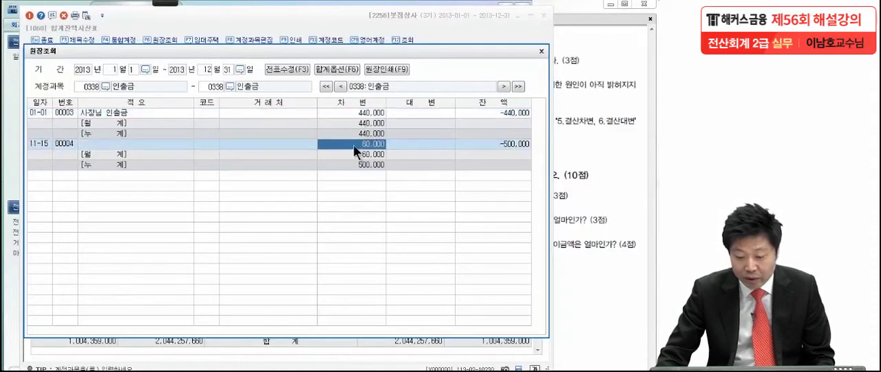
double_click(355, 112)
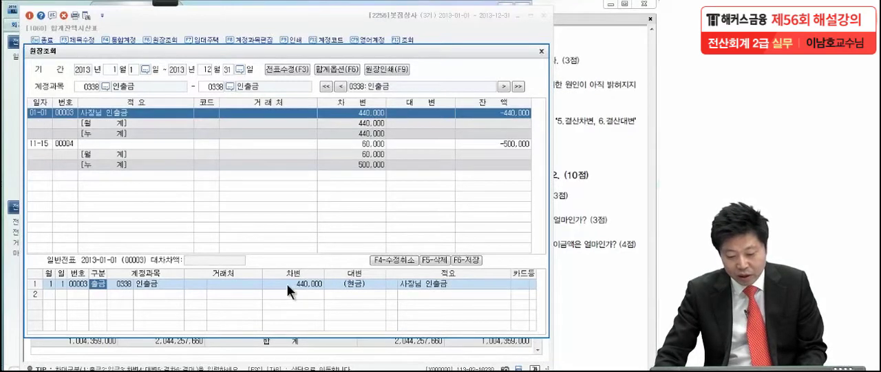
click(363, 144)
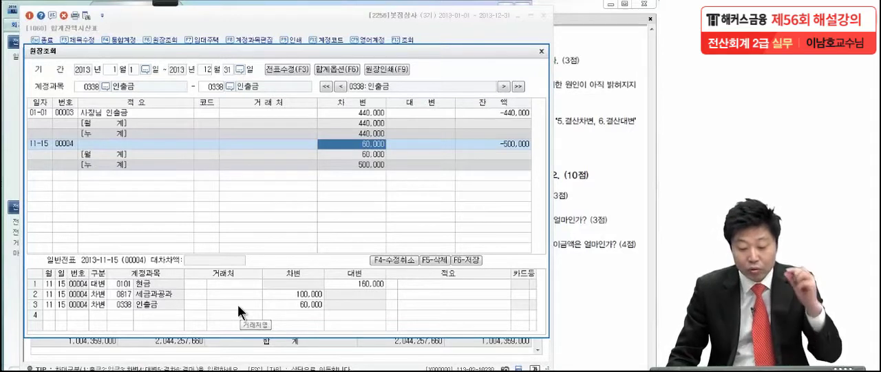
click(372, 281)
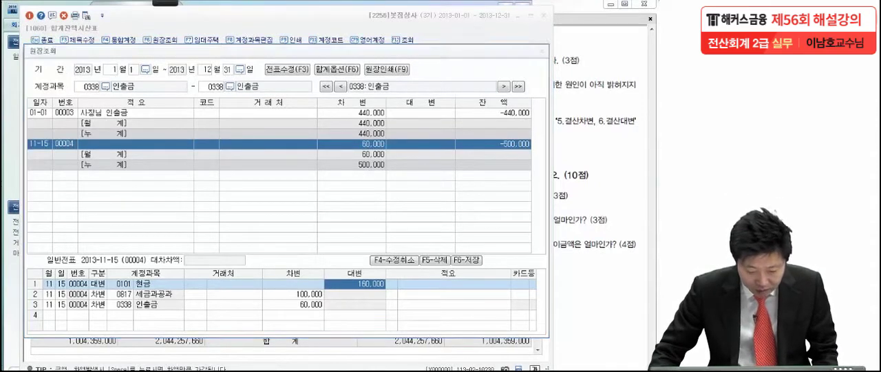
- Close the 인출금 ledger and go to the 일반전표입력 window for 12월 31일
click(81, 371)
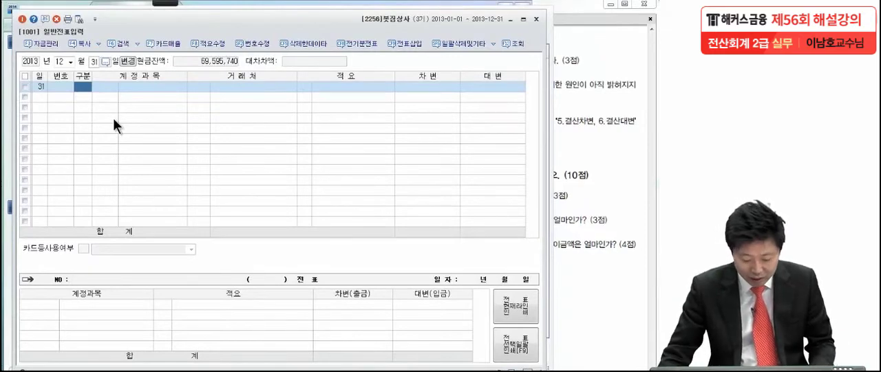
click(138, 371)
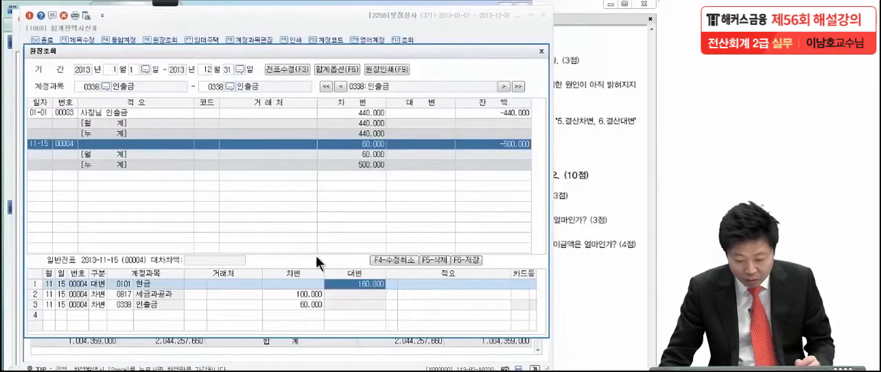
click(541, 51)
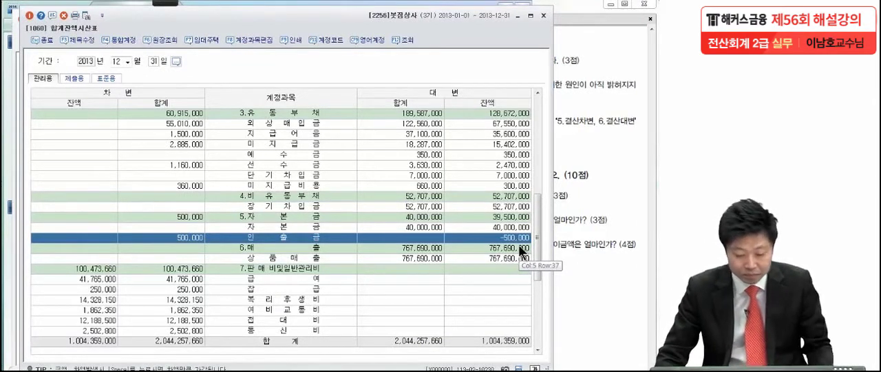
key(Escape)
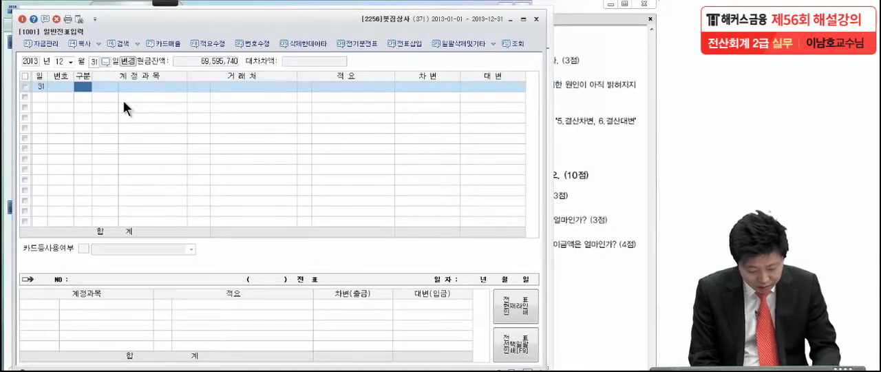
- Enter a 대변 line on 12월 31일 for account 인출금 with an amount of 500,000 and no 거래처
text(4)
key(Return)
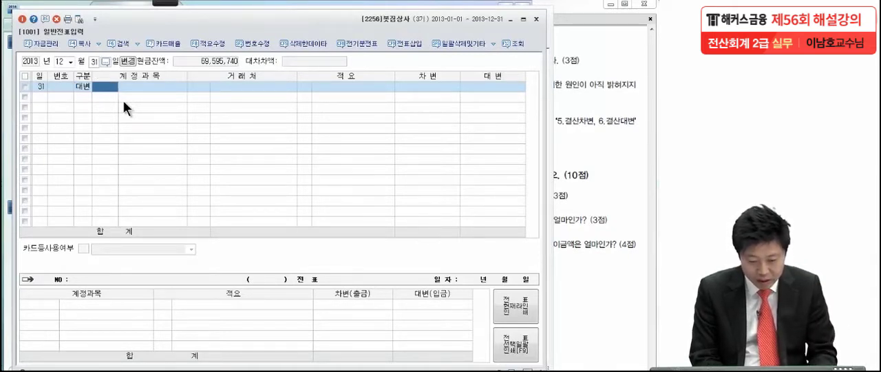
text(인출금)
key(Return)
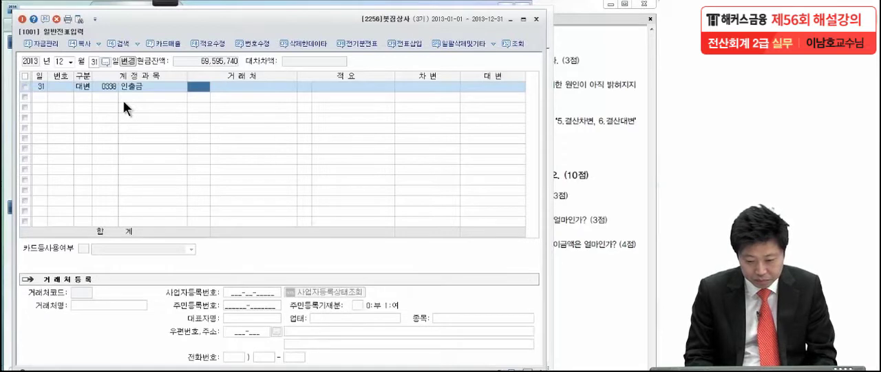
key(Return)
key(Return)
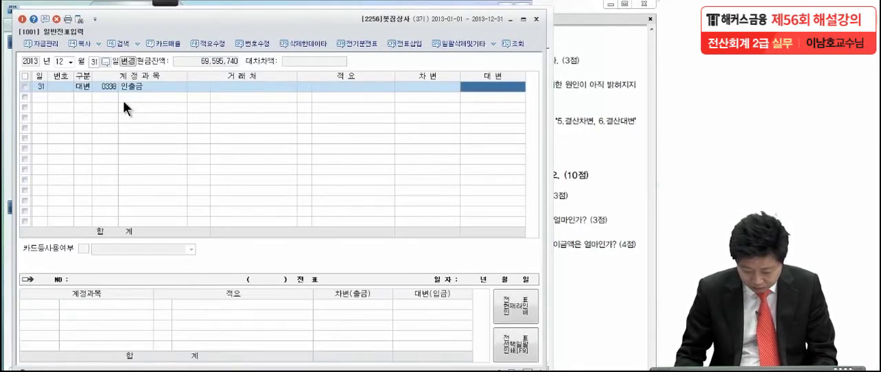
text(5000000)
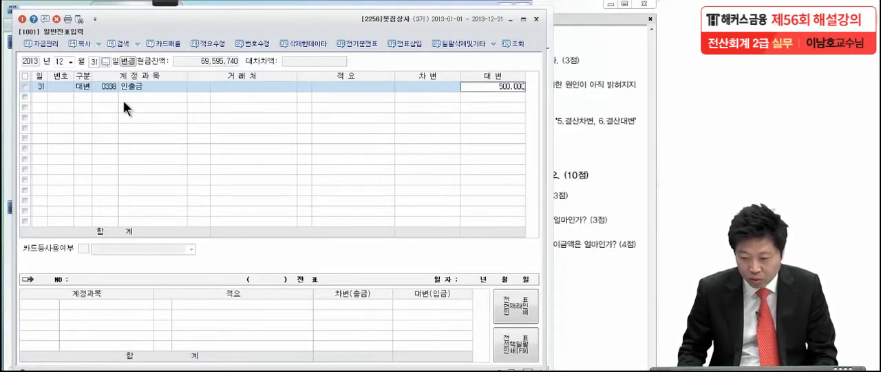
key(Return)
- Add the matching 차변 line for account 자본금 with 500,000 to the 12월 31일 voucher
text(3)
key(Return)
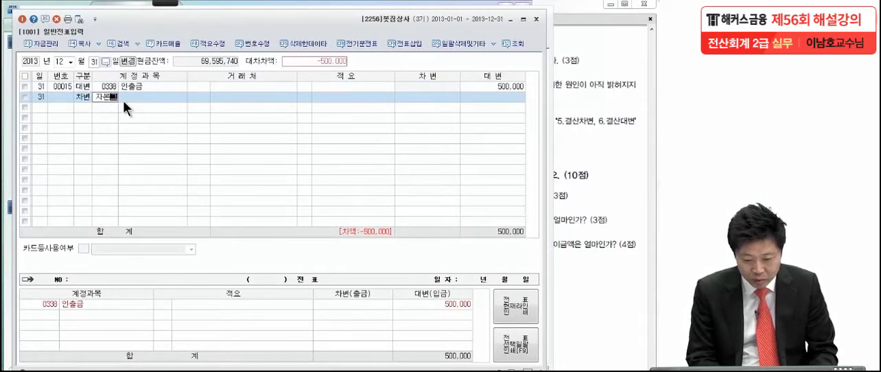
text(자본)
key(Return)
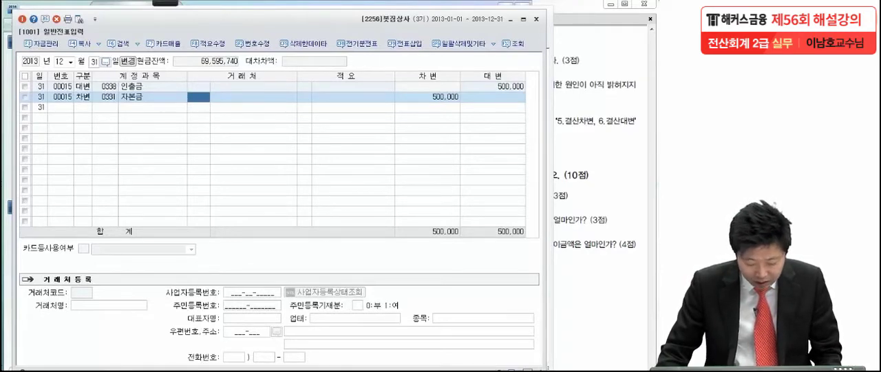
- Refresh the 합계잔액시산표 and check the 인출금 row in the 자본금 section
key(Escape)
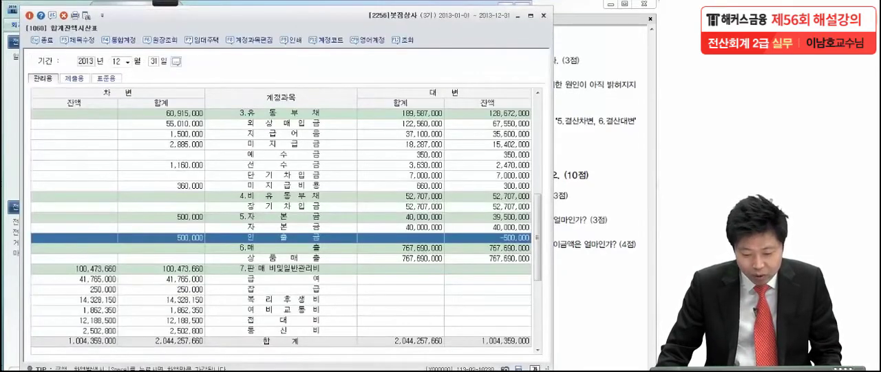
click(86, 15)
click(139, 235)
scroll(142, 234, down, 2)
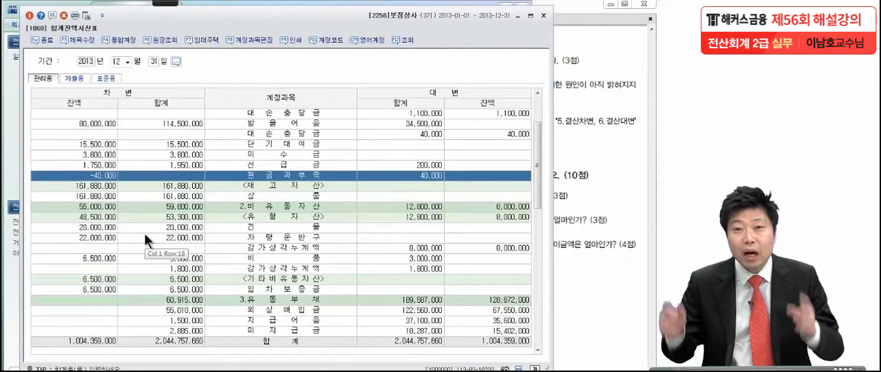
scroll(144, 238, down, 6)
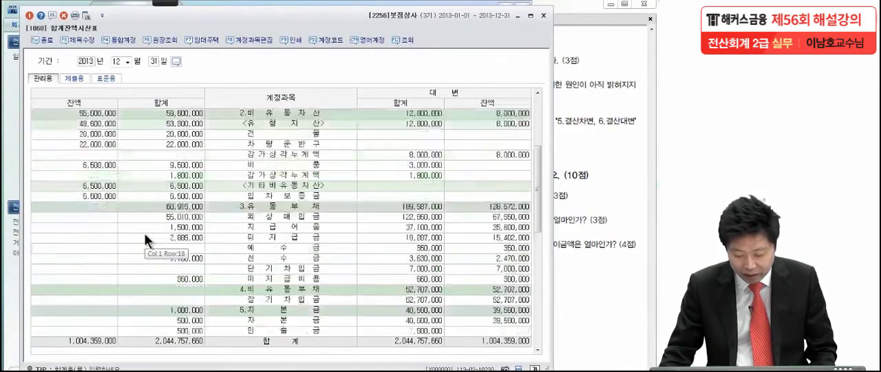
click(261, 218)
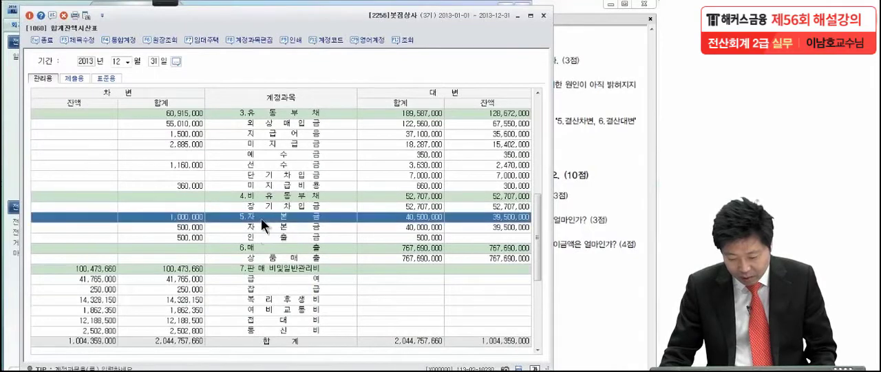
click(281, 237)
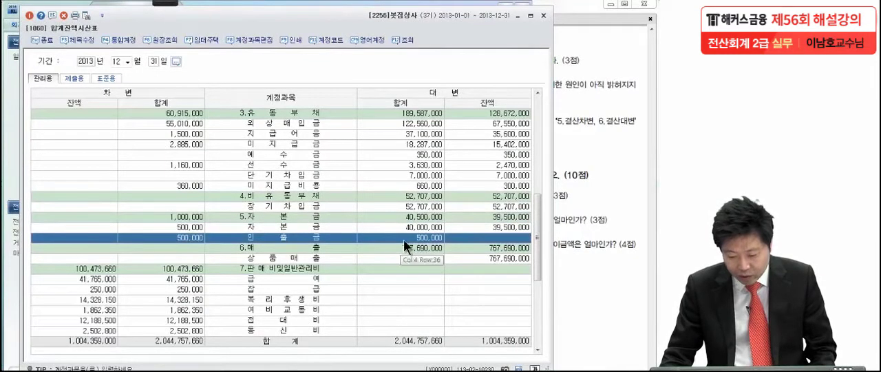
click(186, 237)
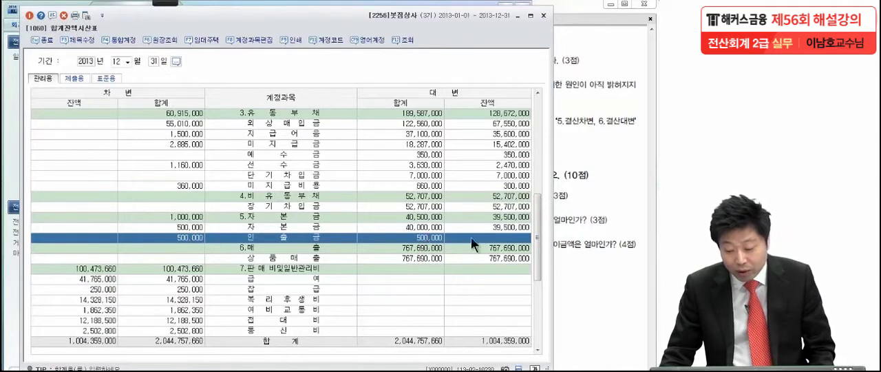
- Circle the 인출금 대변 잔액 cell in the 합계잔액시산표 with the red pen and clear the annotations
mouse_move(152, 17)
click(12, 16)
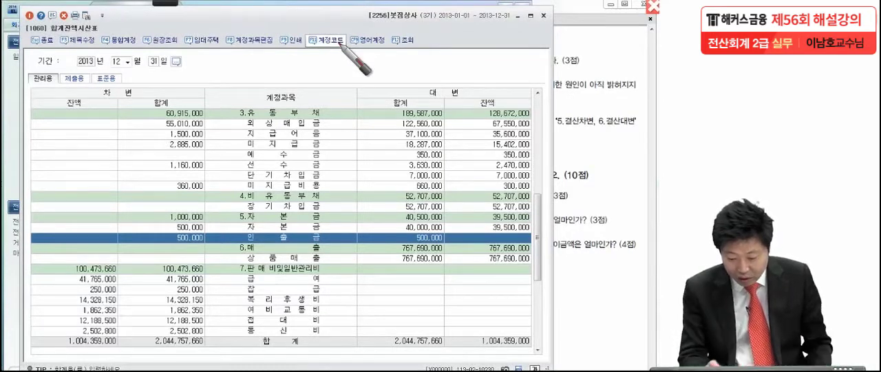
mouse_move(533, 241)
mouse_down()
mouse_move(518, 230)
mouse_move(528, 238)
mouse_up()
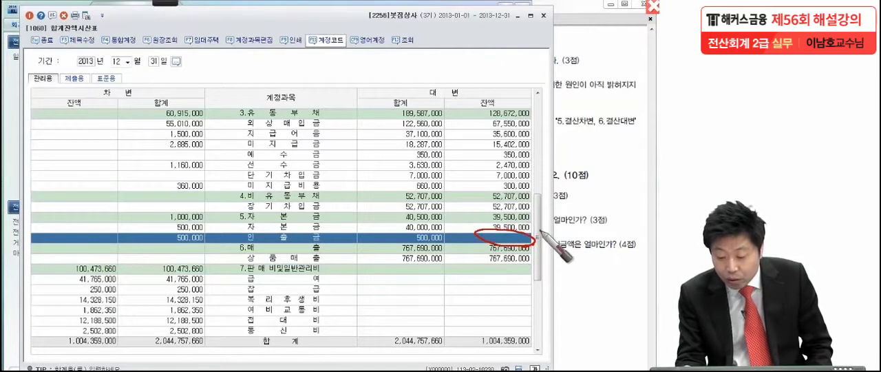
drag(535, 241, 548, 235)
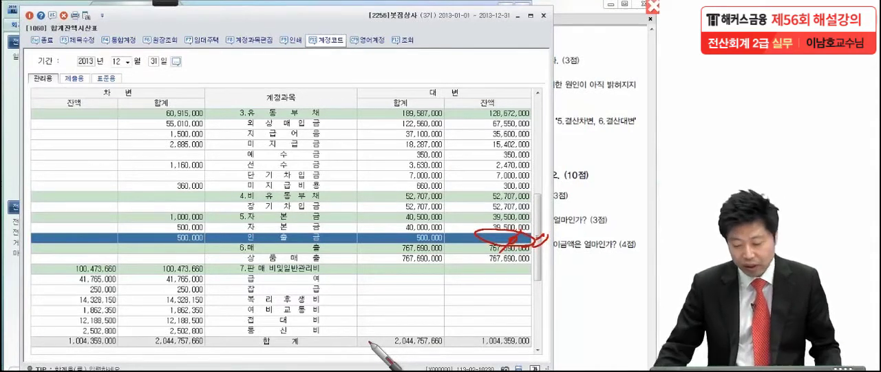
click(373, 279)
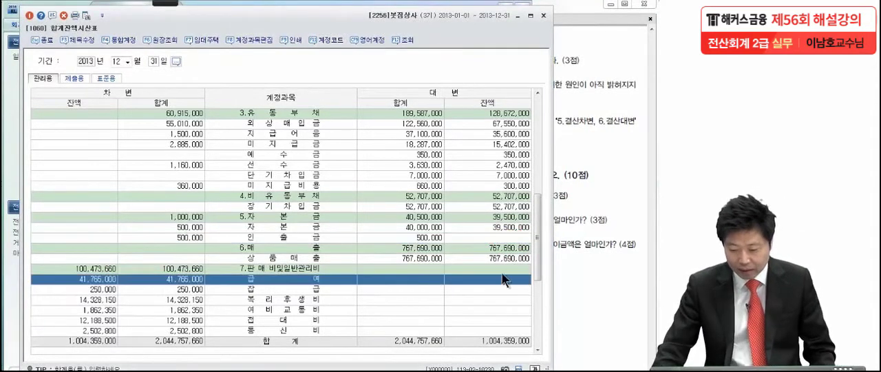
- Switch to the exam PDF in Adobe Reader and review the 문제6 closing items (1) to (4)
click(577, 258)
scroll(510, 141, down, 2)
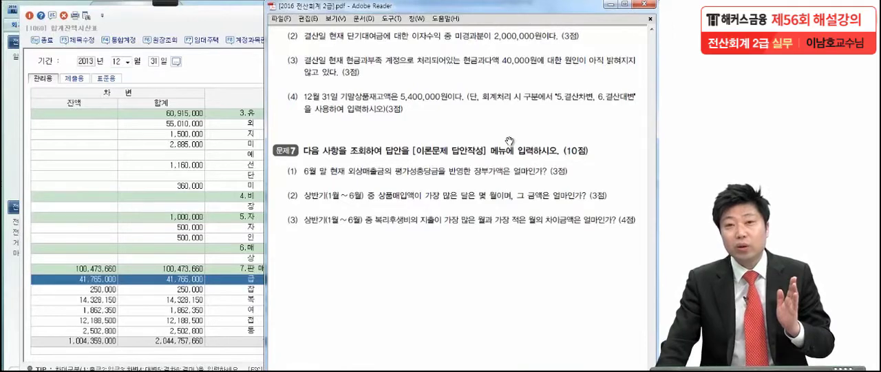
drag(510, 141, 501, 157)
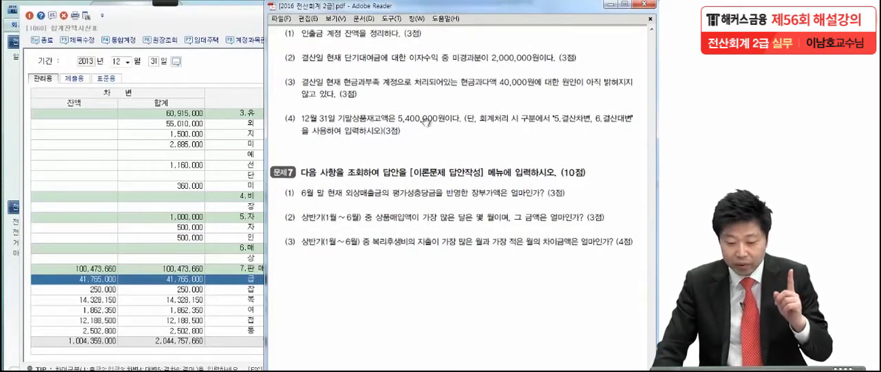
- Reopen the 인출금 ledger from the 합계잔액시산표, examine the 11-15 voucher's lines and close the ledger
click(239, 25)
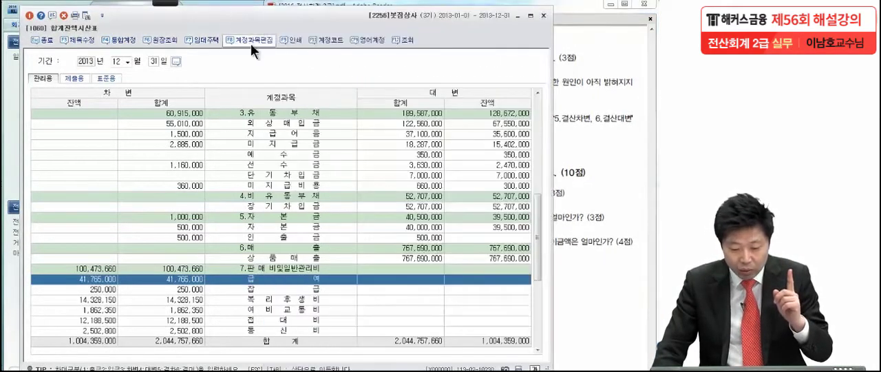
double_click(265, 239)
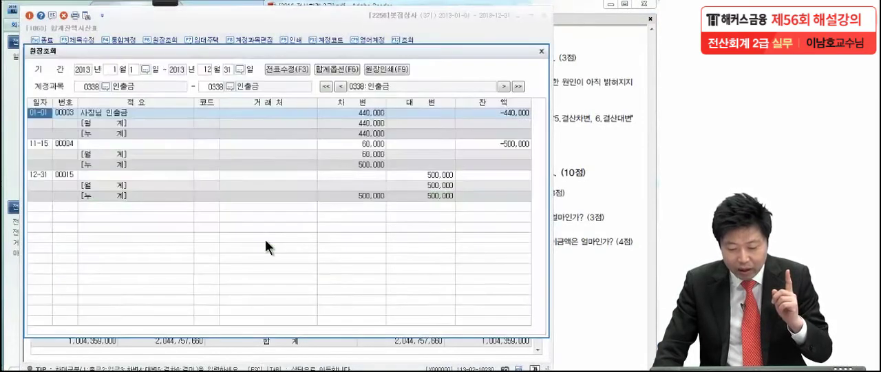
click(58, 142)
click(47, 141)
double_click(47, 142)
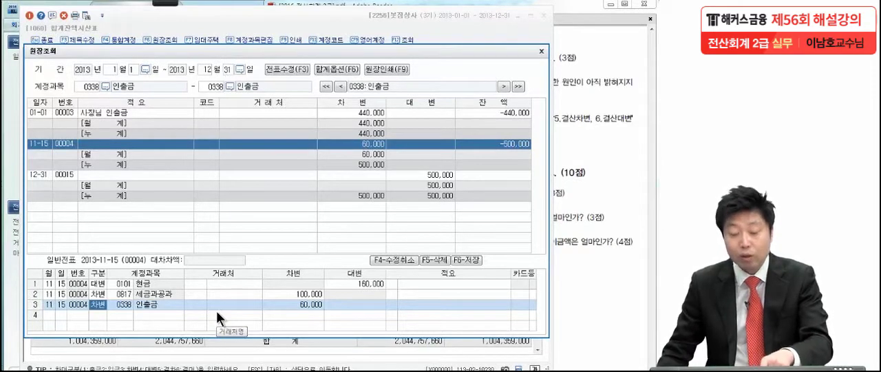
click(542, 51)
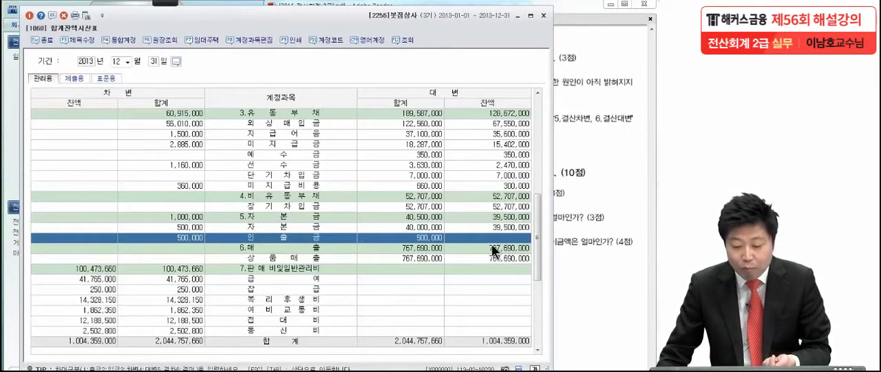
- Look through the 합계잔액시산표 accounts, from the 영업외비용 section back up to the 당좌자산 section
scroll(493, 251, down, 1)
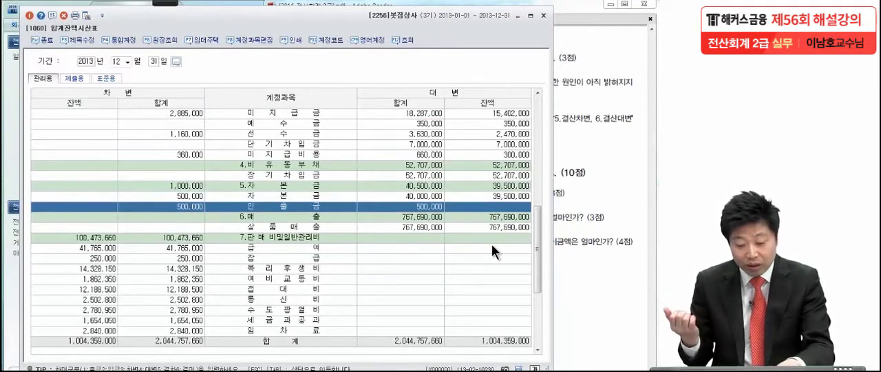
scroll(480, 249, down, 2)
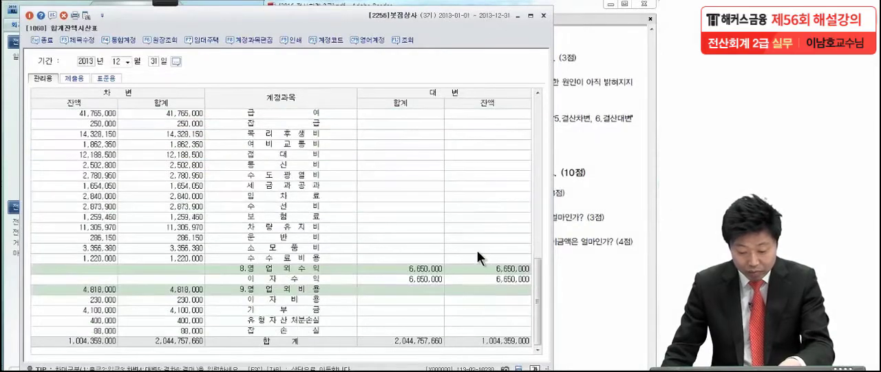
scroll(479, 256, up, 8)
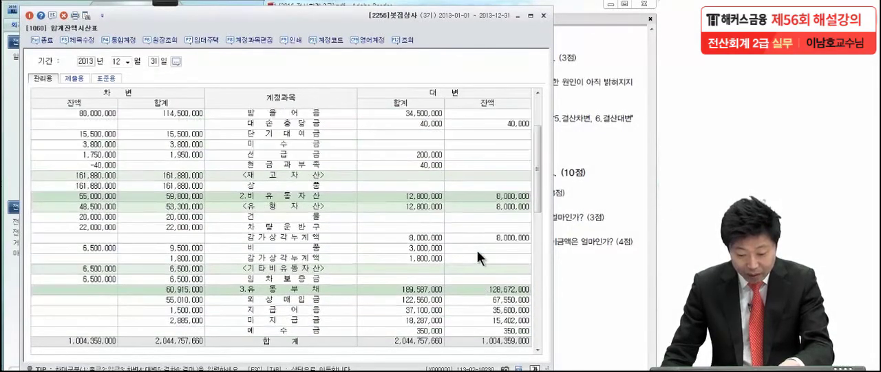
click(279, 261)
scroll(272, 257, up, 2)
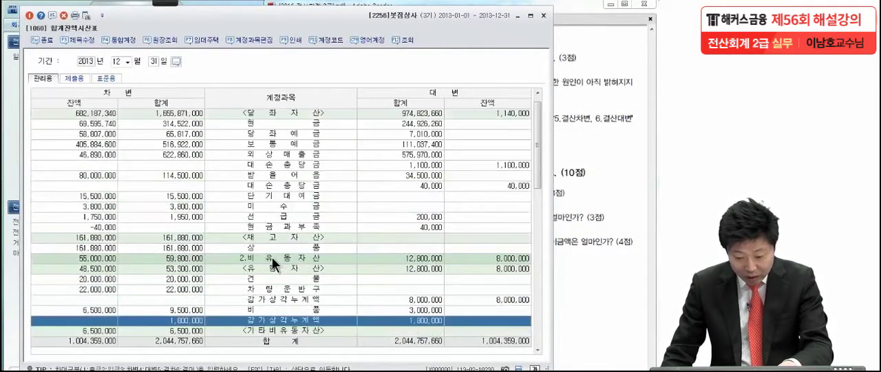
- Examine the 상품, 미수금, 외상매출금 and 받을어음 rows in the 합계잔액시산표
click(92, 249)
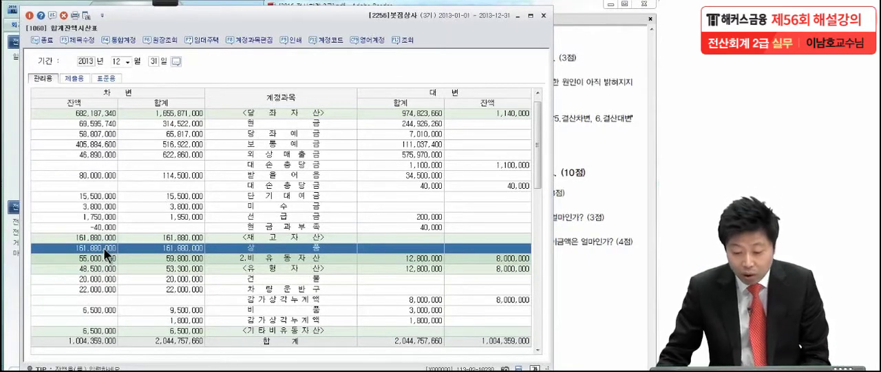
click(203, 206)
scroll(205, 186, up, 1)
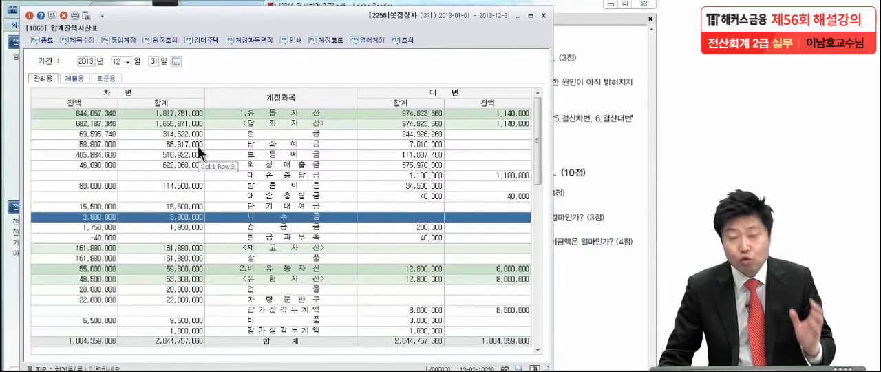
click(95, 165)
click(93, 186)
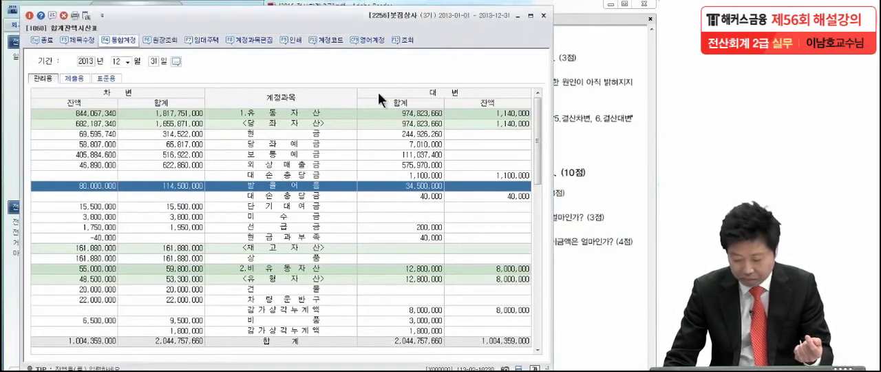
- Mark the 외상매출금 and 받을어음 차변 잔액 with the red pen and relate them to their 대손충당금 rows
mouse_move(121, 165)
mouse_down()
mouse_move(75, 165)
mouse_move(120, 163)
mouse_up()
mouse_move(125, 192)
mouse_down()
mouse_move(63, 186)
mouse_move(134, 193)
mouse_up()
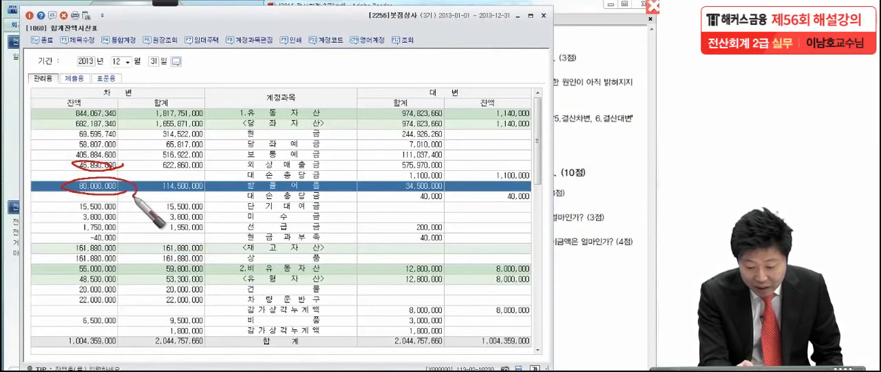
mouse_move(490, 173)
mouse_down()
mouse_move(542, 182)
mouse_move(555, 201)
mouse_up()
mouse_move(150, 164)
mouse_down()
mouse_move(474, 162)
mouse_move(451, 176)
mouse_up()
mouse_move(133, 195)
mouse_down()
mouse_move(482, 207)
mouse_move(434, 231)
mouse_up()
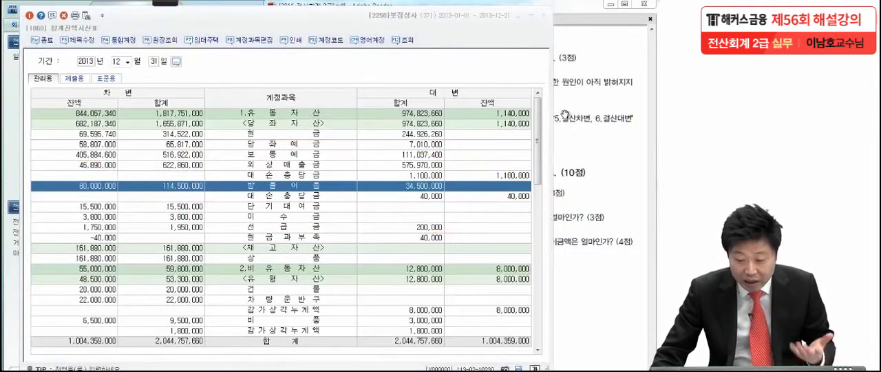
- Switch to the exam PDF in Adobe Reader, underline the 이자수익 미경과분 2,000,000원 in 문제6 item (2), circle 미경과분 and clear the marks
click(564, 115)
scroll(556, 183, down, 1)
drag(556, 182, 553, 188)
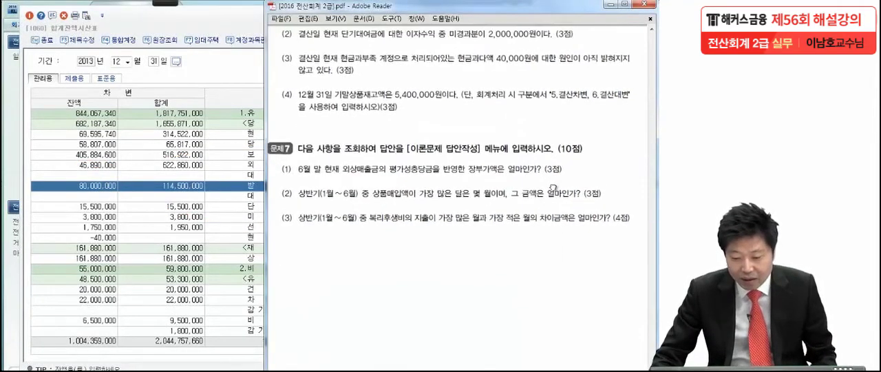
click(168, 3)
click(23, 18)
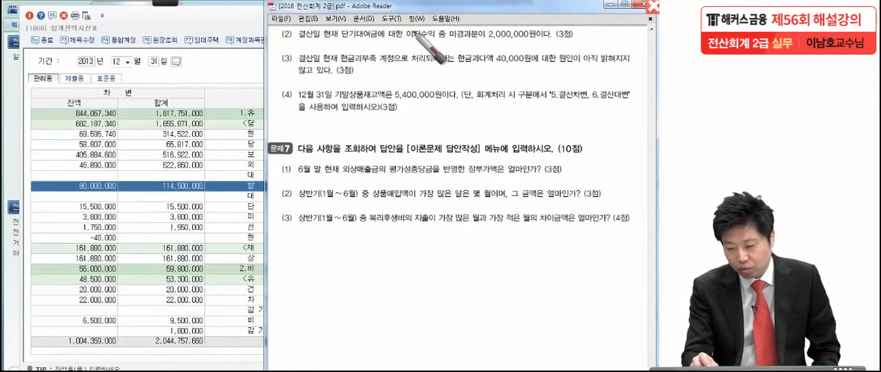
drag(406, 42, 542, 43)
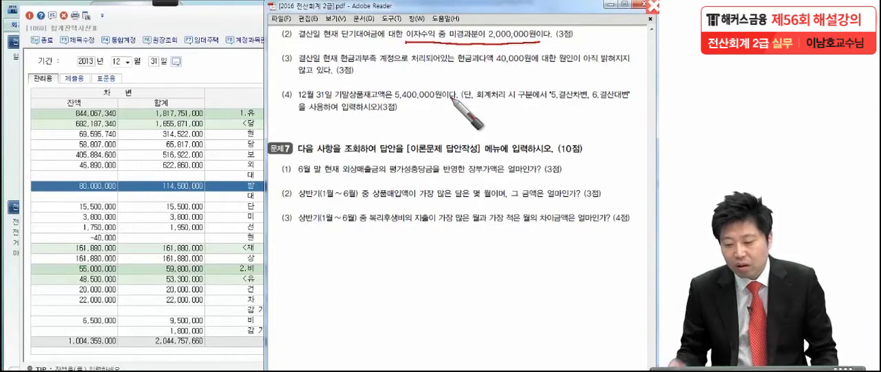
mouse_move(475, 42)
mouse_down()
mouse_move(444, 24)
mouse_move(451, 53)
mouse_up()
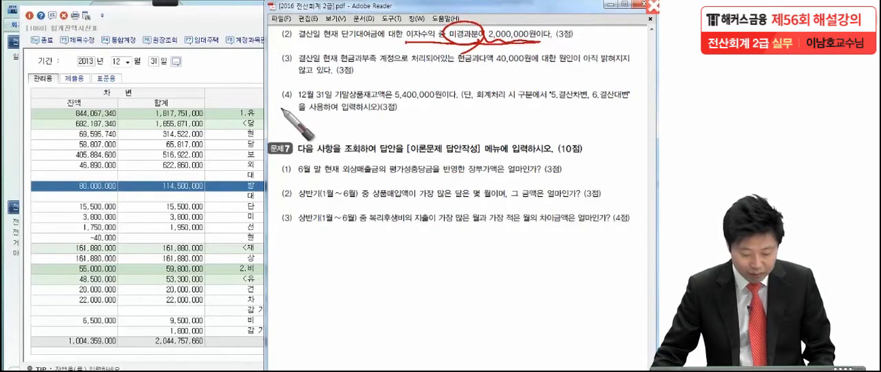
key(Escape)
- Switch to 일반전표입력 and enter a 12-31 차변 line for 이자수익 (0901) with the amount 2,000,000
key(alt+Tab)
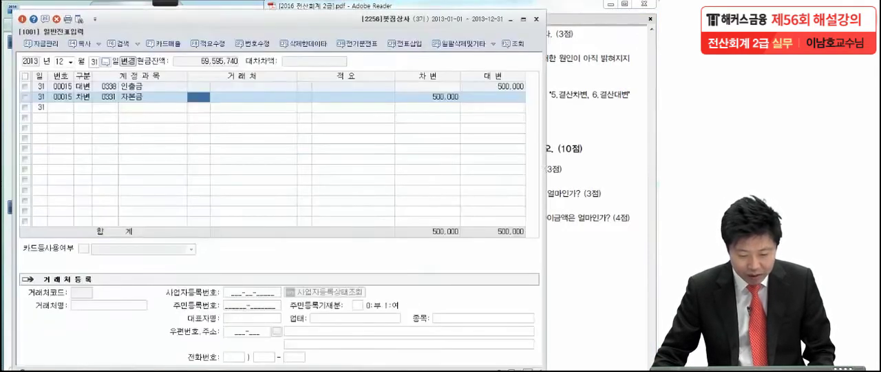
click(88, 107)
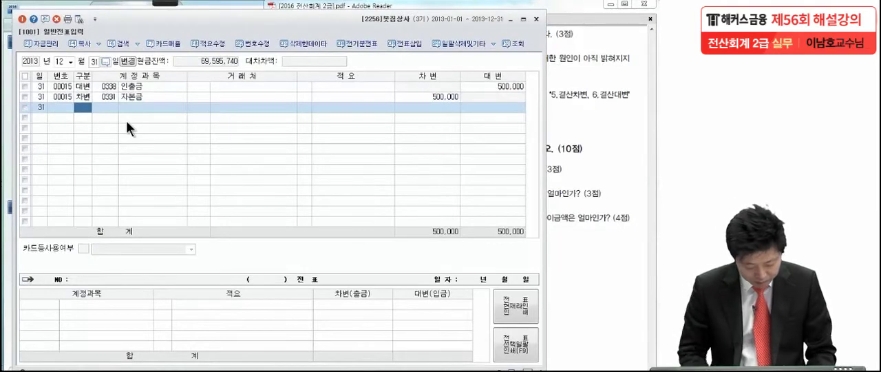
key(3)
key(Return)
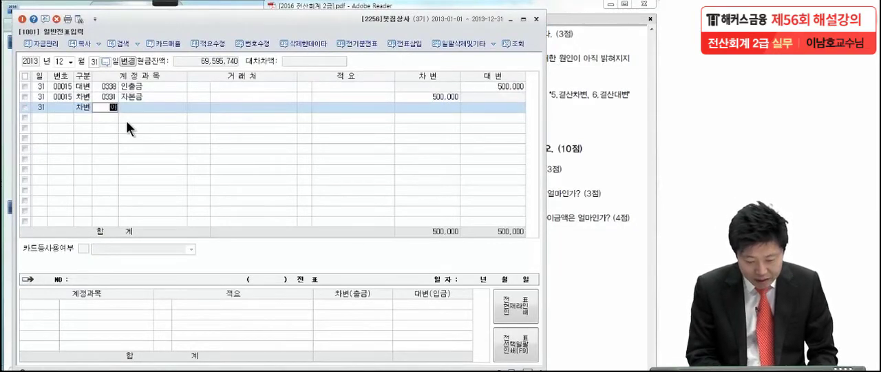
key(Return)
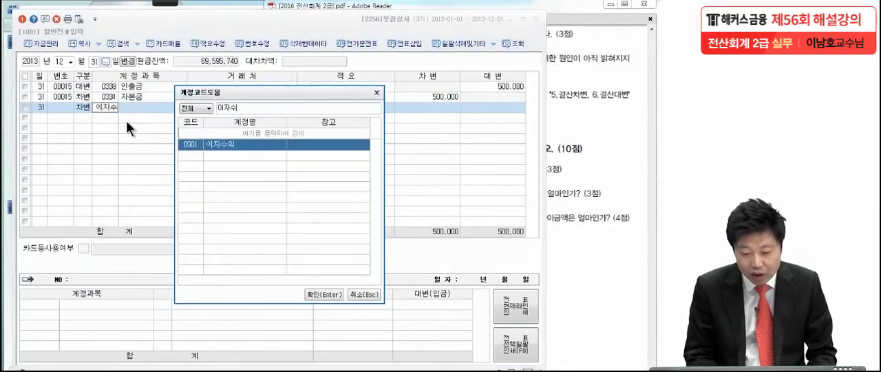
key(Return)
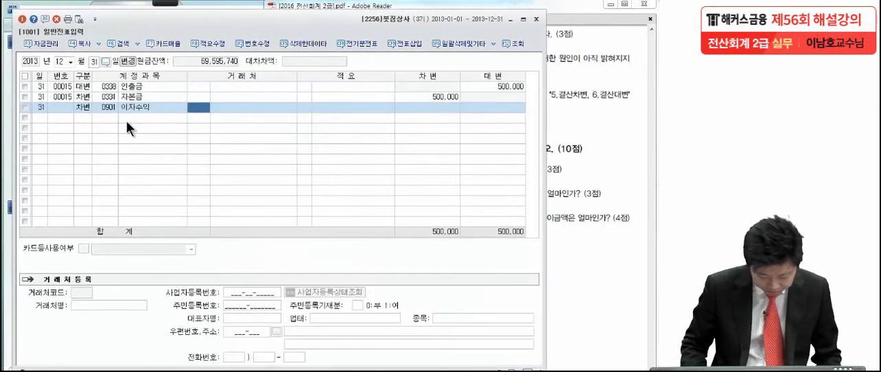
key(Return)
key(Return)
key(Return)
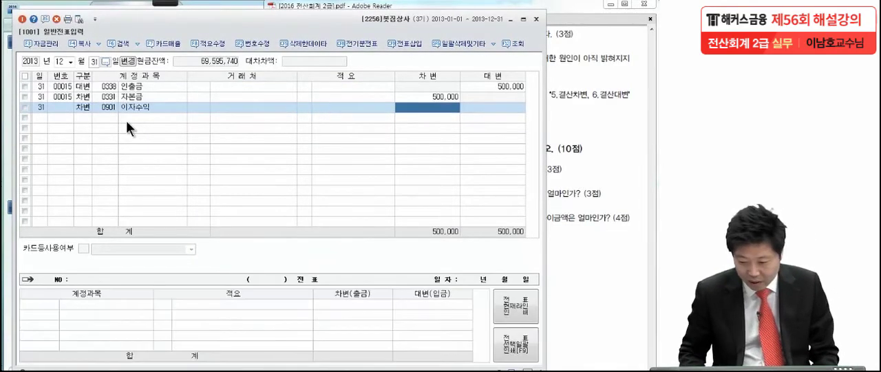
text(2,000)
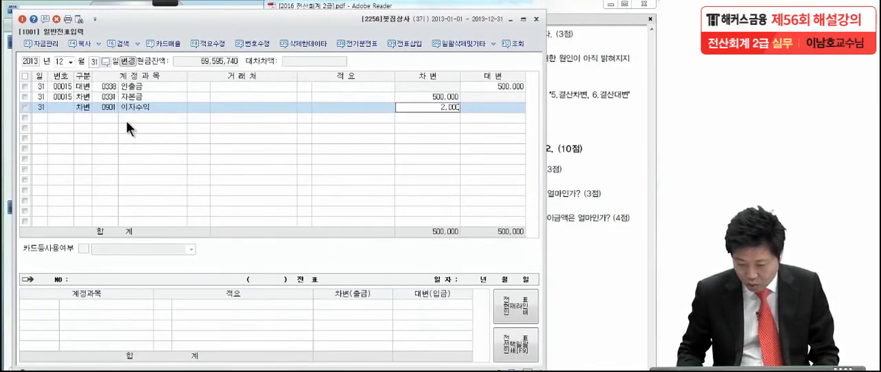
text(,0000)
key(Return)
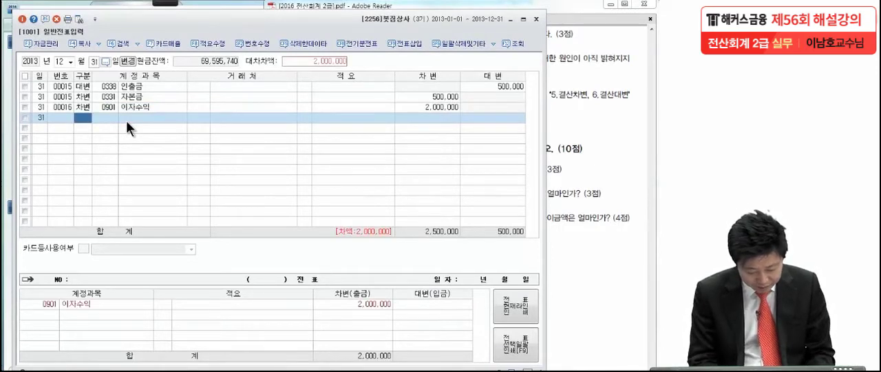
- Complete the 이자수익 voucher with a 대변 line for 선수수익 (0263) of 2,000,000
text(4)
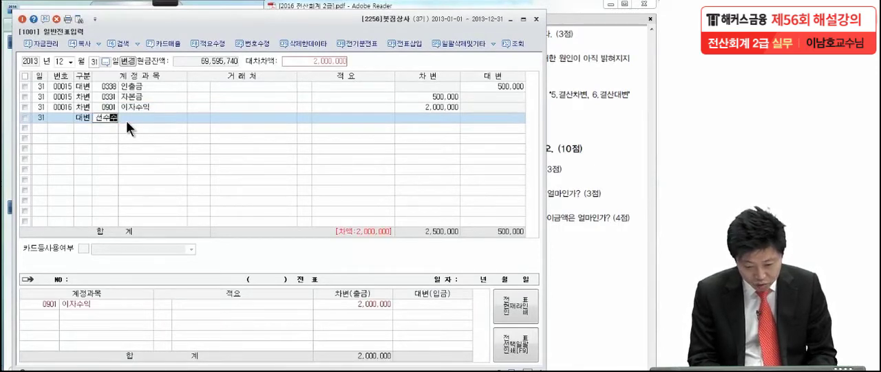
key(Return)
key(Return)
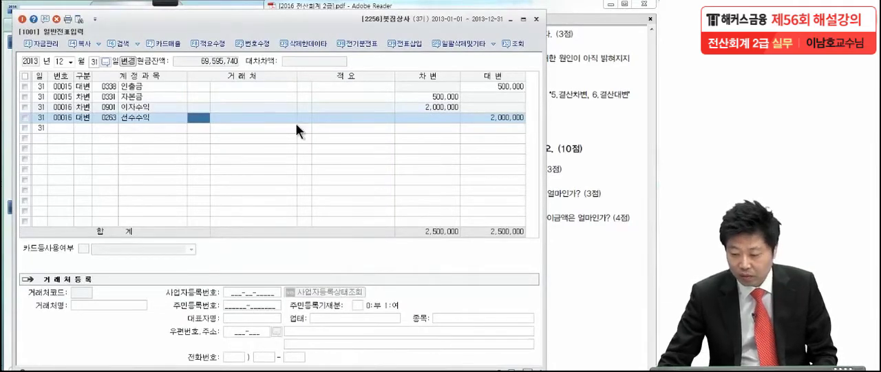
- Switch to the exam PDF, underline the 현금과다액 40,000원 in 문제6 item (3) and circle 현금과다액 in red
click(588, 129)
scroll(551, 236, down, 1)
drag(551, 236, 543, 234)
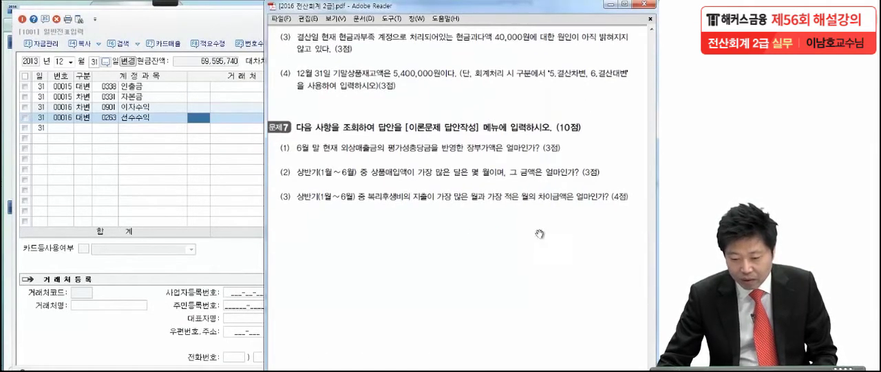
click(164, 3)
click(22, 15)
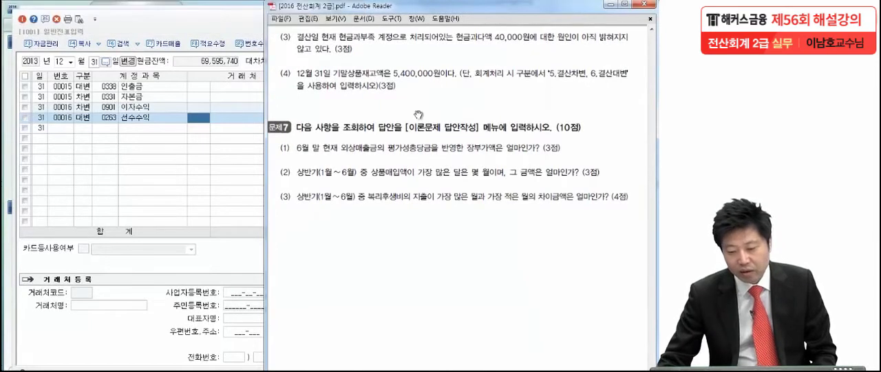
click(453, 45)
drag(460, 42, 528, 41)
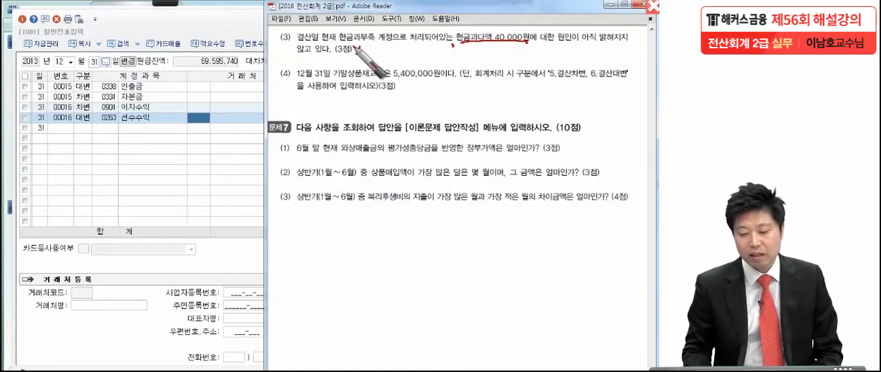
drag(486, 38, 451, 82)
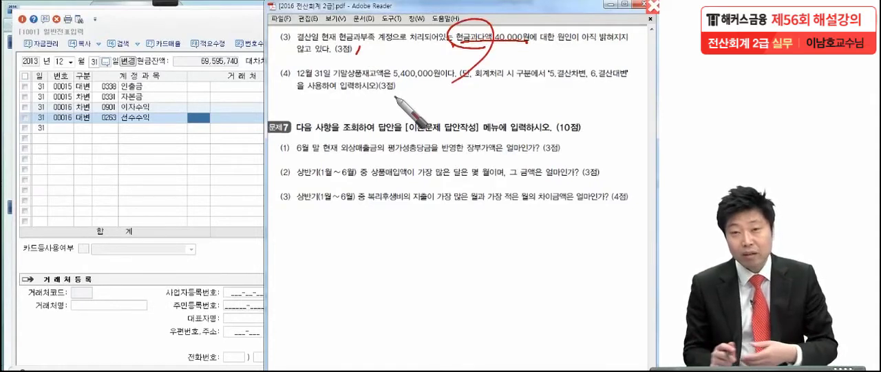
- Handwrite the 현금 / 현금과부족 40,000 entry and its transfer to 잡이익 40,000 in red over the screen, and clear the annotations
drag(393, 222, 364, 258)
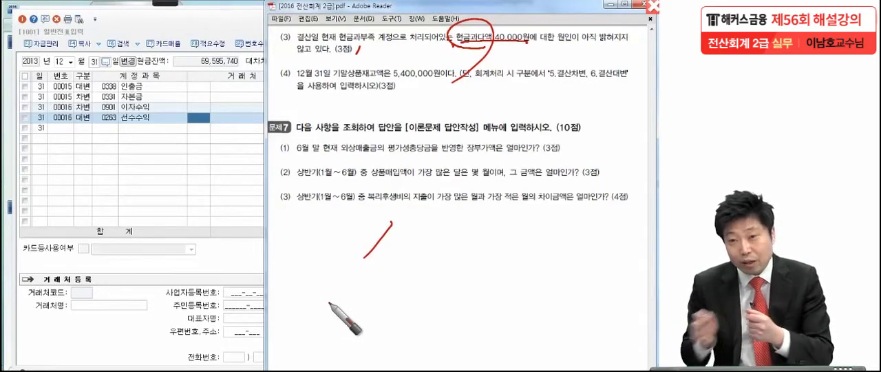
mouse_move(150, 201)
mouse_down()
mouse_move(165, 233)
mouse_move(229, 227)
mouse_move(245, 244)
mouse_move(410, 224)
mouse_up()
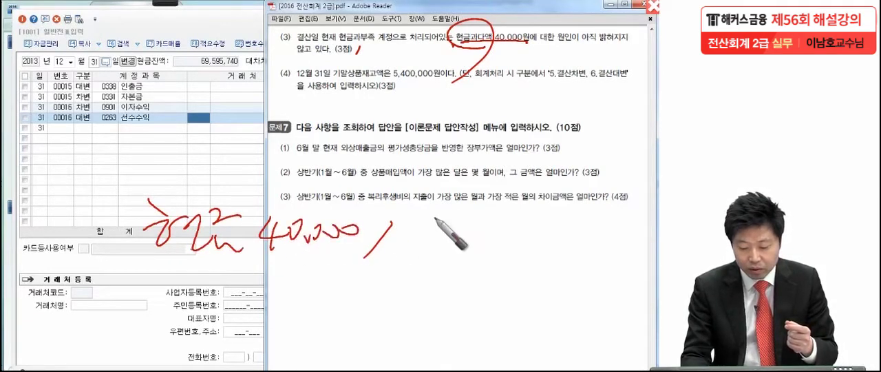
mouse_move(416, 186)
mouse_down()
mouse_move(413, 219)
mouse_move(447, 228)
mouse_move(455, 241)
mouse_move(505, 230)
mouse_move(555, 234)
mouse_move(566, 256)
mouse_move(603, 222)
mouse_move(585, 237)
mouse_move(647, 243)
mouse_up()
mouse_move(647, 270)
mouse_down()
mouse_move(539, 283)
mouse_move(528, 157)
mouse_move(599, 292)
mouse_up()
mouse_move(427, 250)
mouse_down()
mouse_move(306, 296)
mouse_move(337, 298)
mouse_up()
drag(256, 296, 277, 315)
drag(396, 293, 371, 338)
mouse_move(421, 300)
mouse_down()
mouse_move(447, 325)
mouse_move(502, 307)
mouse_move(513, 335)
mouse_up()
mouse_move(559, 309)
mouse_down()
mouse_move(577, 329)
mouse_move(644, 311)
mouse_up()
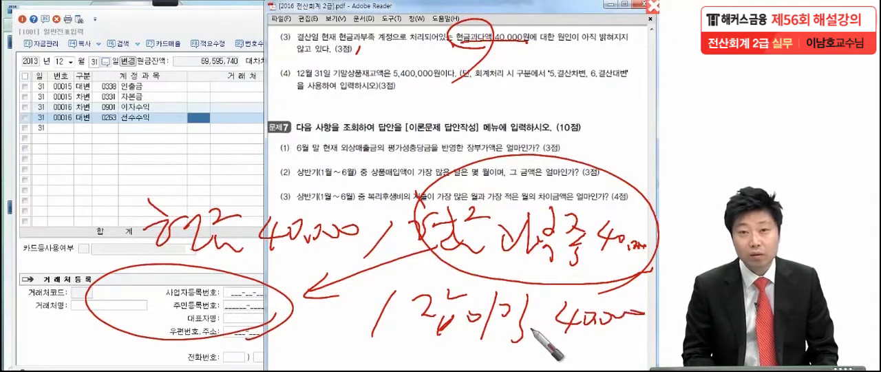
drag(75, 349, 612, 324)
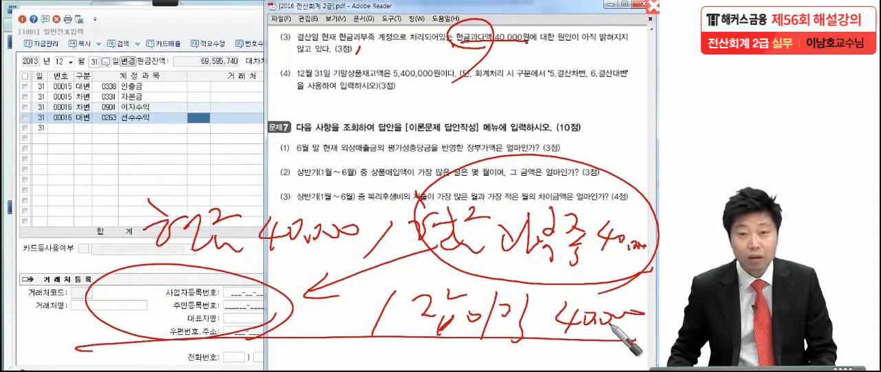
key(Escape)
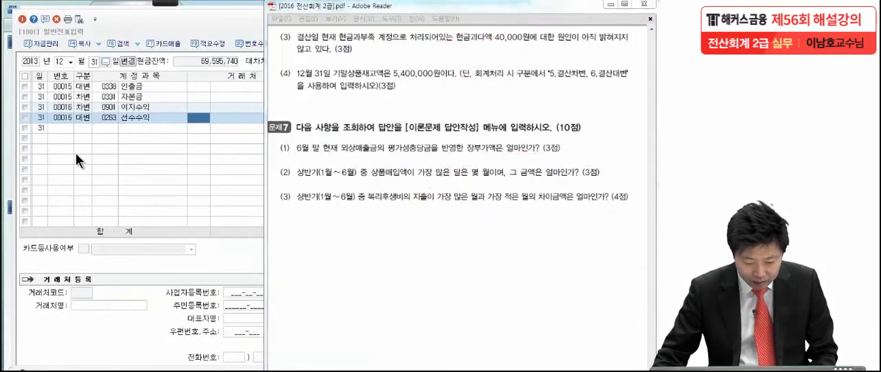
- Switch to 일반전표입력 and enter a 12-31 차변 line for 현금과부족 (0141) with the amount 40,000
click(75, 152)
click(78, 127)
text(3)
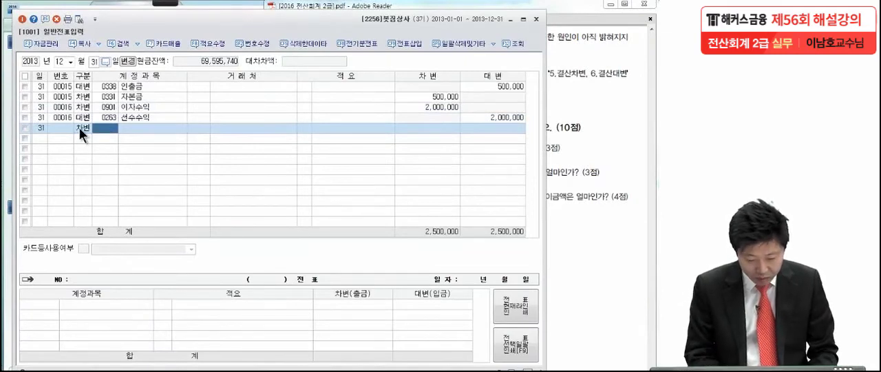
text(현금과)
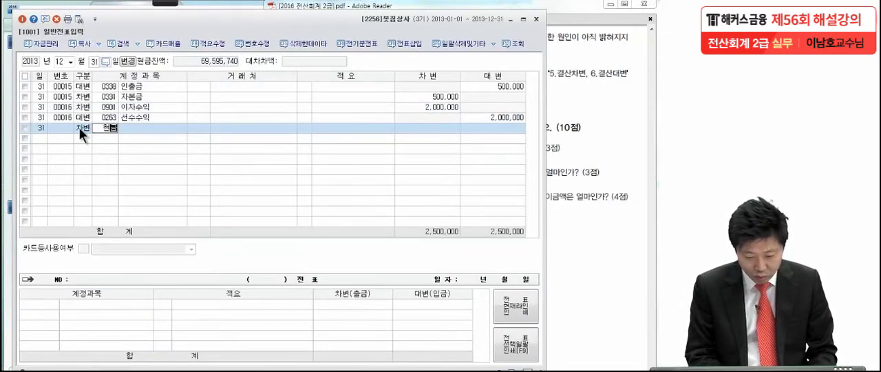
key(Return)
key(Return)
key(Return)
key(Return)
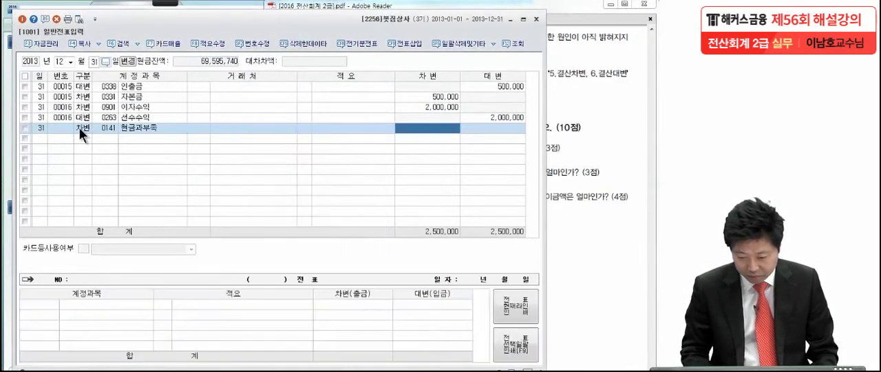
- Complete the 현금과부족 voucher with a 대변 line for 잡이익 (0930) of 40,000
text(40,000)
key(Return)
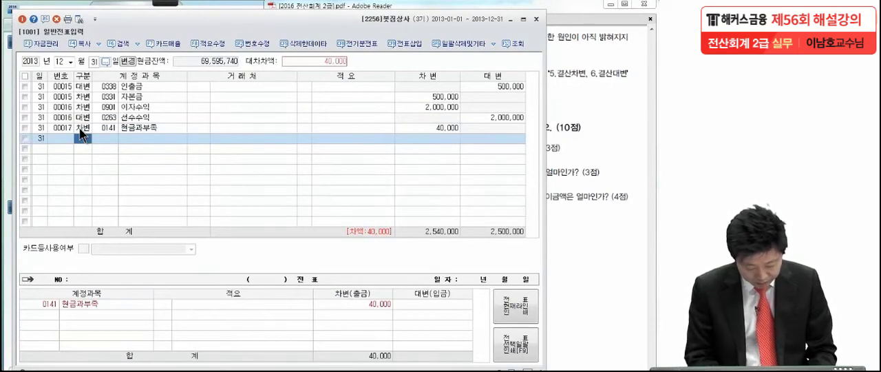
text(4)
key(Return)
text(잡이익)
key(Return)
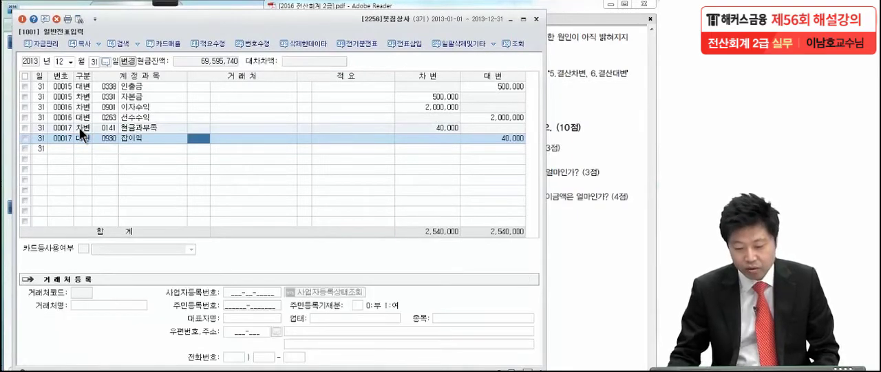
- Bring up 문제6 item (4) in the exam PDF, underline 5.결산차변 and 6.결산대변, and circle the item number in red
click(559, 187)
scroll(547, 202, down, 1)
drag(546, 202, 557, 184)
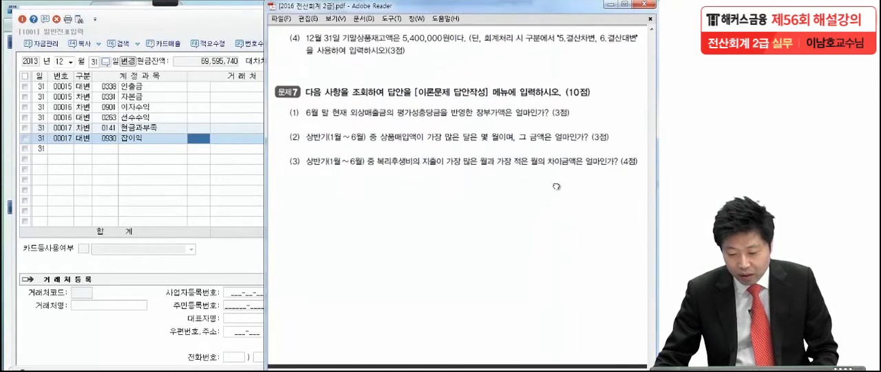
click(164, 4)
click(18, 13)
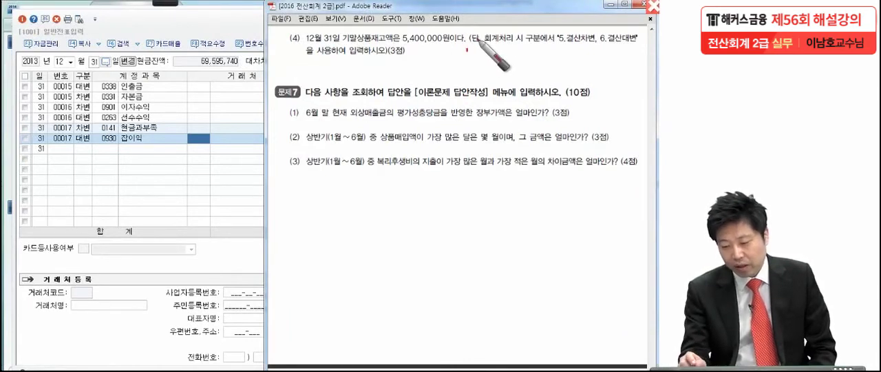
drag(560, 51, 650, 50)
drag(418, 57, 417, 63)
mouse_move(296, 34)
mouse_down()
mouse_move(269, 41)
mouse_move(254, 118)
mouse_up()
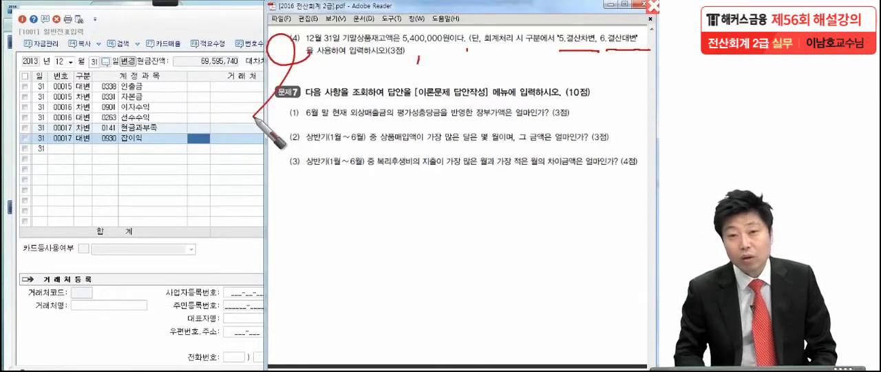
key(Escape)
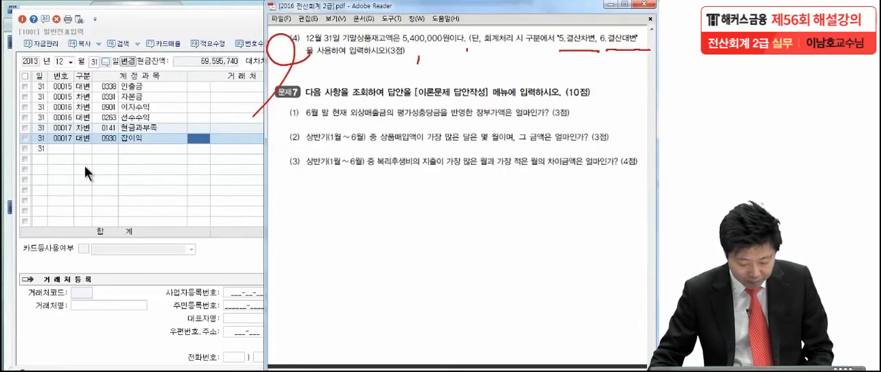
- Switch to the 합계잔액시산표 for 2013-12-31 and select the 상품 row
click(152, 308)
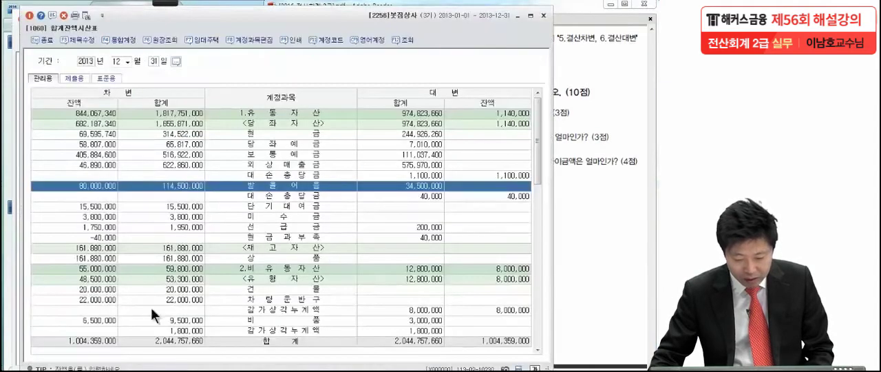
click(184, 206)
scroll(200, 204, down, 4)
scroll(200, 203, up, 3)
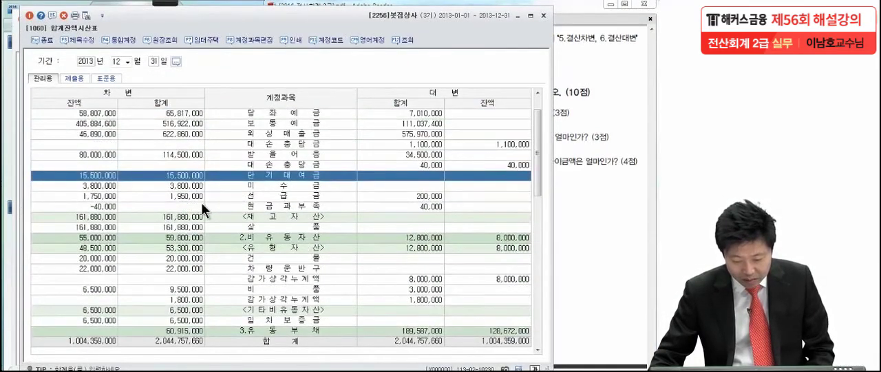
click(86, 228)
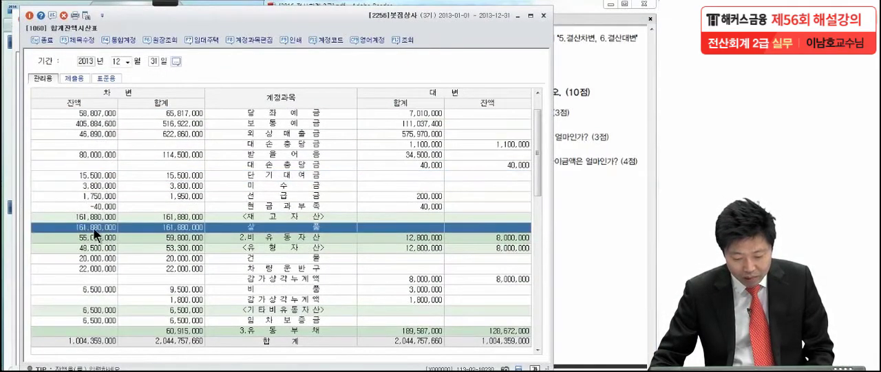
- Circle the 상품 차변 balance in red and handwrite (-) 5,400,000 = with an empty result box beside it
click(163, 3)
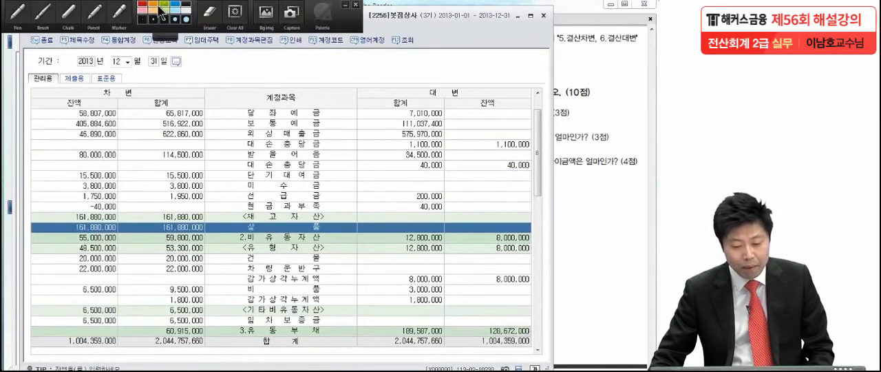
click(20, 14)
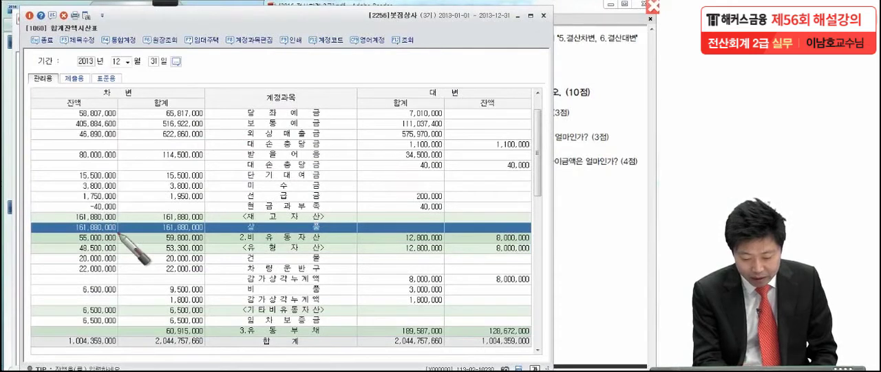
mouse_move(114, 235)
mouse_down()
mouse_move(119, 220)
mouse_move(131, 224)
mouse_move(201, 173)
mouse_up()
drag(233, 146, 226, 194)
drag(258, 162, 242, 203)
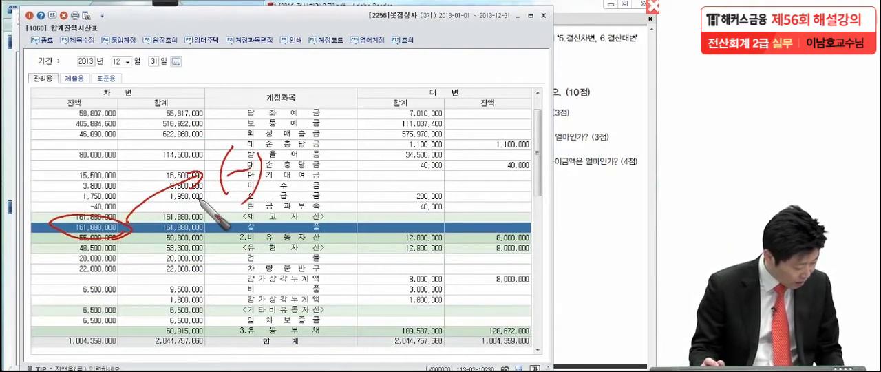
mouse_move(291, 173)
mouse_down()
mouse_move(338, 181)
mouse_move(448, 168)
mouse_up()
mouse_move(446, 141)
mouse_down()
mouse_move(624, 138)
mouse_move(451, 203)
mouse_up()
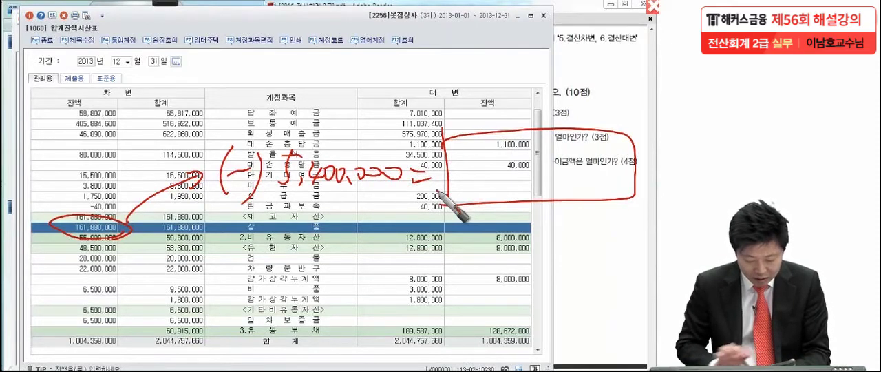
- Handwrite the result 156,480,000 inside the red box, and clear the annotations
drag(471, 147, 462, 172)
mouse_move(496, 152)
mouse_down()
mouse_move(485, 172)
mouse_move(508, 168)
mouse_up()
drag(526, 168, 522, 177)
mouse_move(549, 153)
mouse_down()
mouse_move(555, 177)
mouse_move(563, 157)
mouse_move(561, 173)
mouse_move(625, 174)
mouse_up()
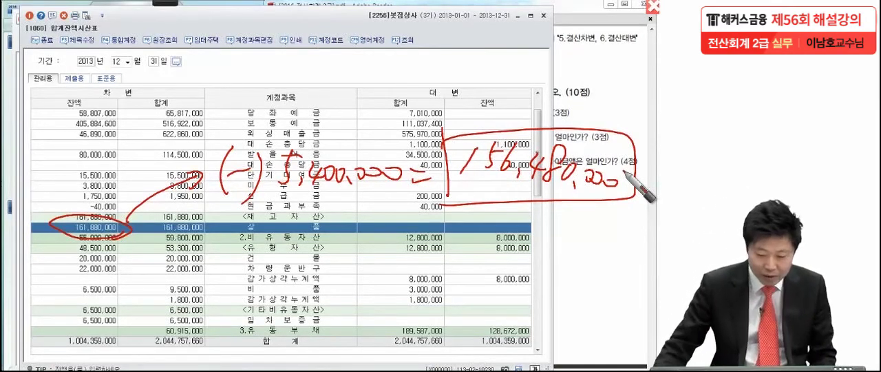
key(Escape)
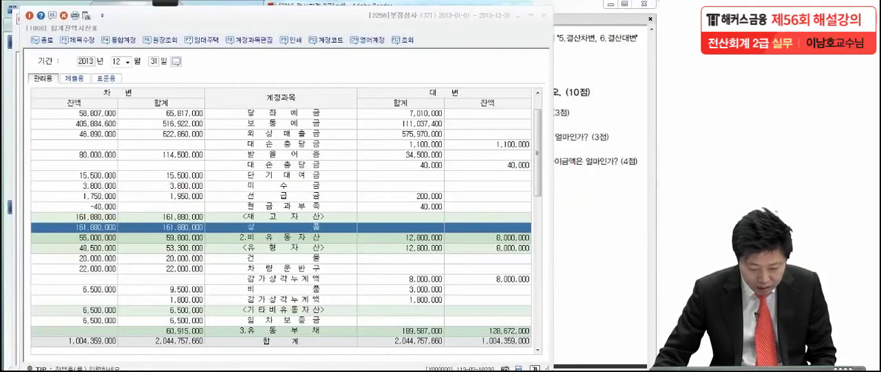
- Switch to 일반전표입력 and start a 12-31 결산차변 line with the account 상품매출원가 (0451)
key(alt+Tab)
click(80, 148)
text(5)
key(Return)
text(상품매)
key(Return)
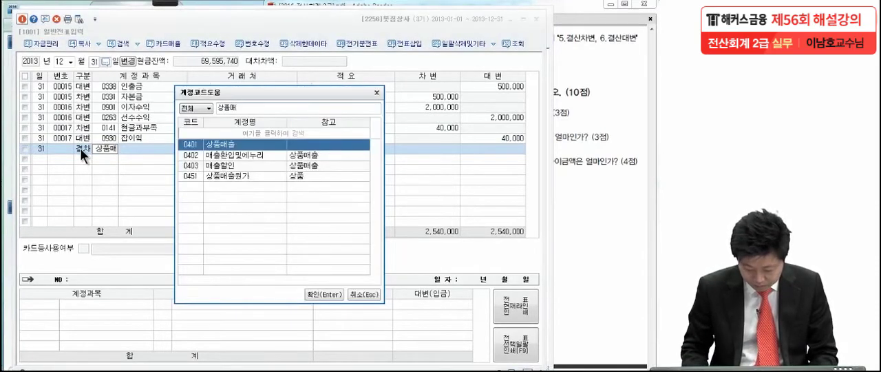
key(Down)
key(Down)
key(Down)
key(Return)
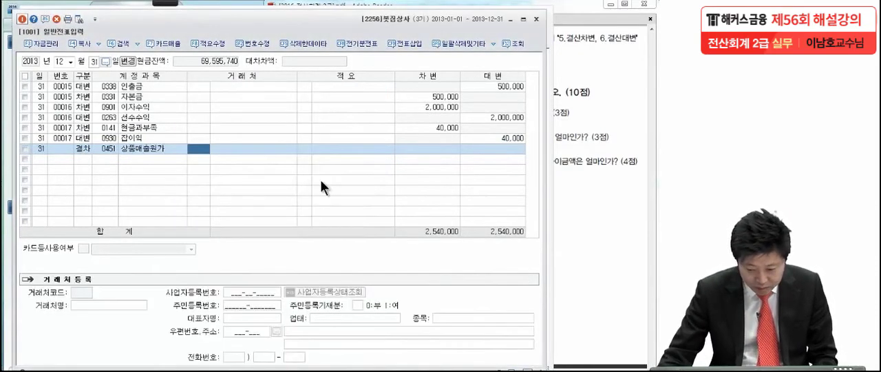
- Set the 상품매출원가 amount to 156,480,000 and complete the voucher with a 결산대변 line for 상품 (0146) of 156,480,000
click(429, 151)
text(1)
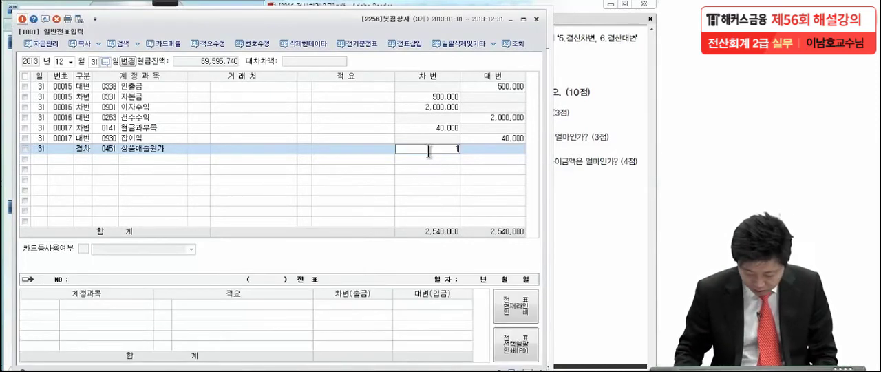
text(56,480,000)
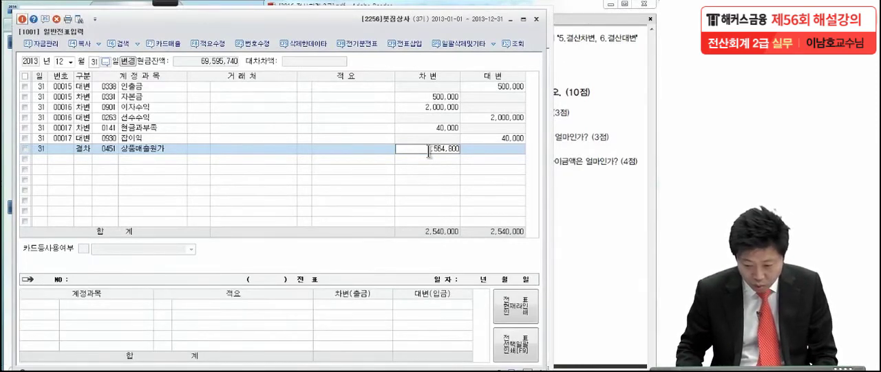
key(Return)
text(6146)
key(Return)
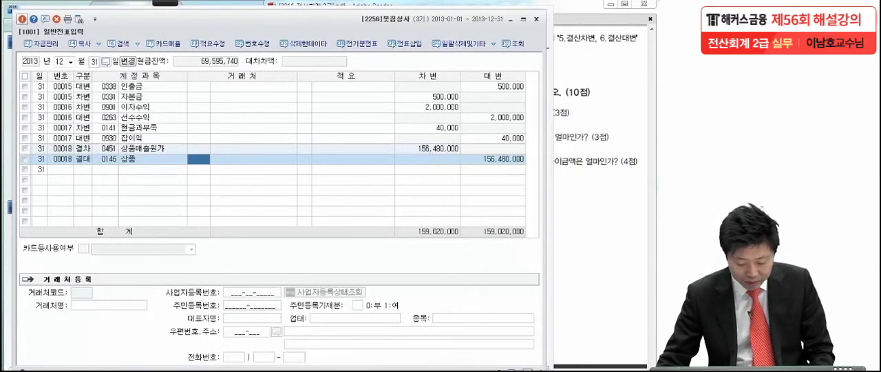
- Return to the 합계잔액시산표, refresh its figures and select the 상품 row to check its balance
key(Escape)
click(180, 166)
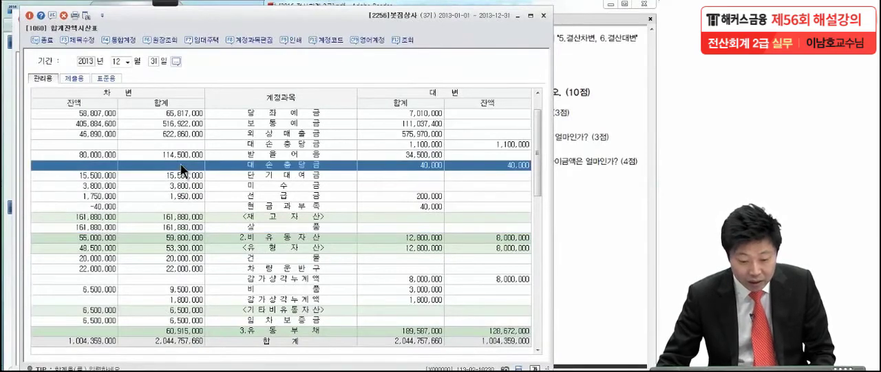
click(87, 16)
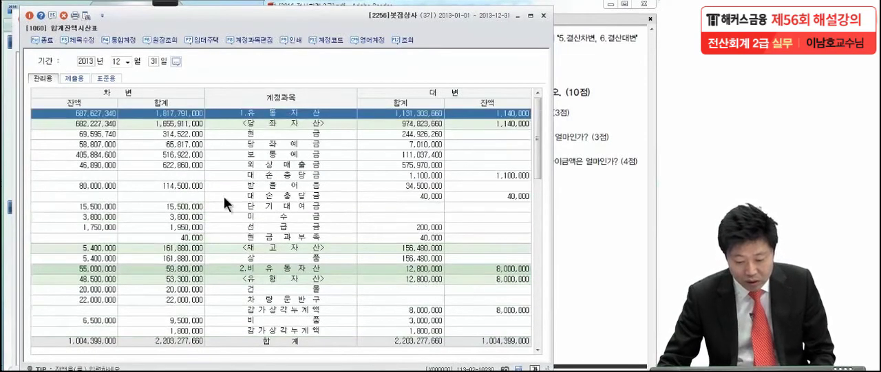
click(113, 259)
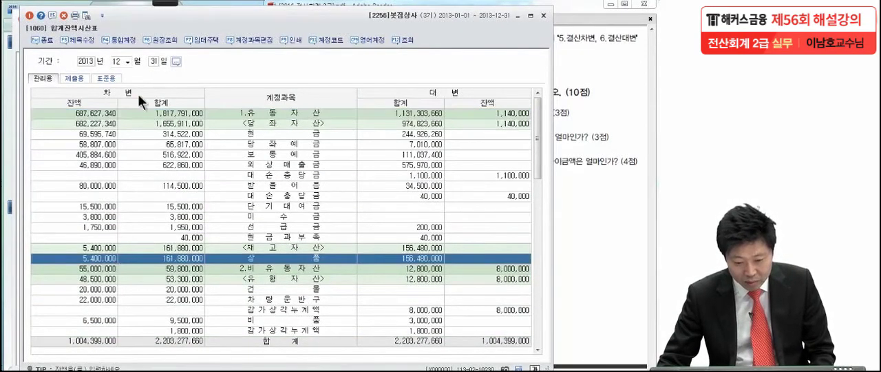
- Circle the 상품 차변 balance in the refreshed trial balance in red, and clear the annotation
click(159, 4)
click(18, 13)
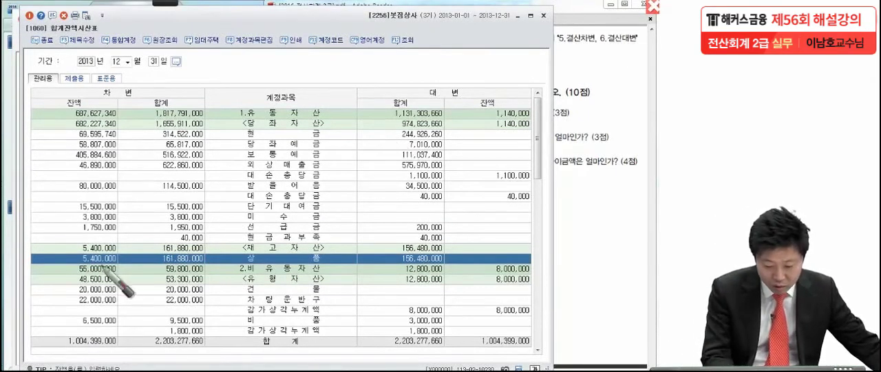
mouse_move(117, 251)
mouse_down()
mouse_move(125, 260)
mouse_move(111, 280)
mouse_up()
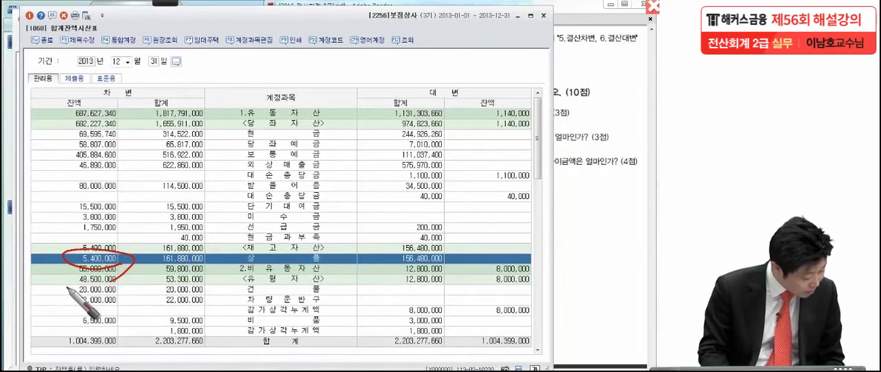
click(144, 267)
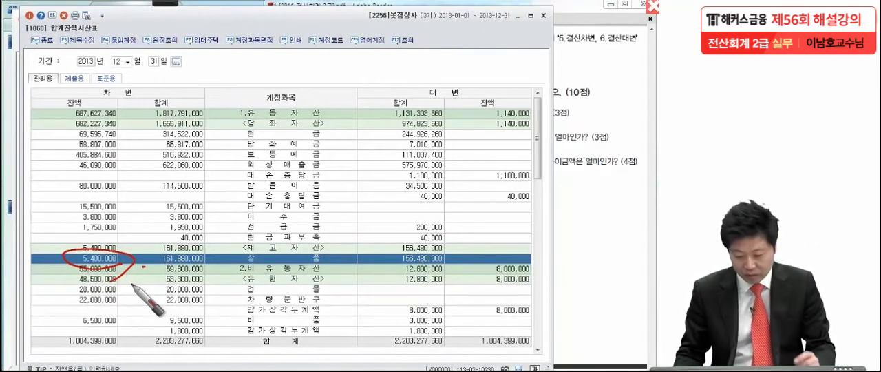
key(Escape)
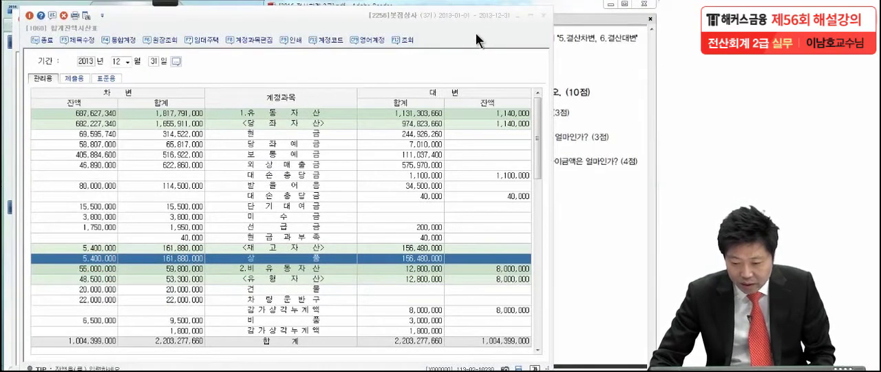
- Close the 합계잔액시산표 and 일반전표입력 windows and bring up the 문제7 questions in the exam PDF
click(476, 35)
click(544, 15)
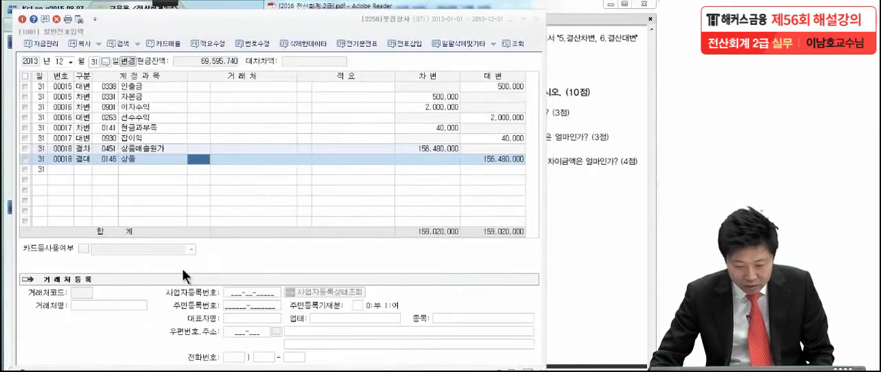
click(537, 19)
drag(528, 258, 517, 198)
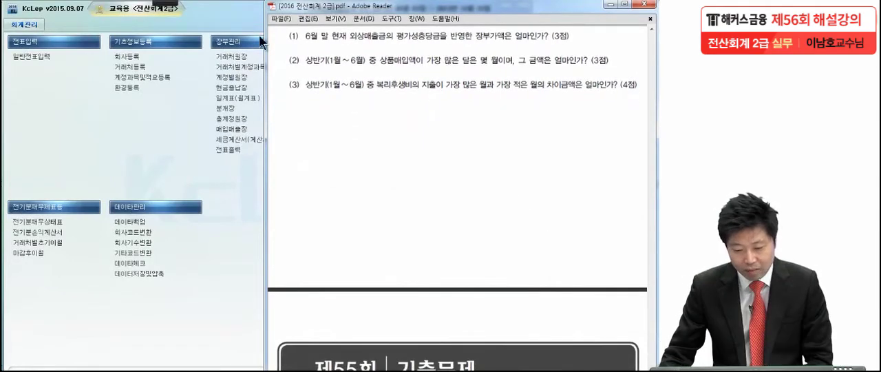
- Underline 6월 말 현재 and 외상매출금의 평가성충당금을 in 문제7 item (1), circle 장부가액 in red, and clear the annotations
click(165, 3)
click(18, 12)
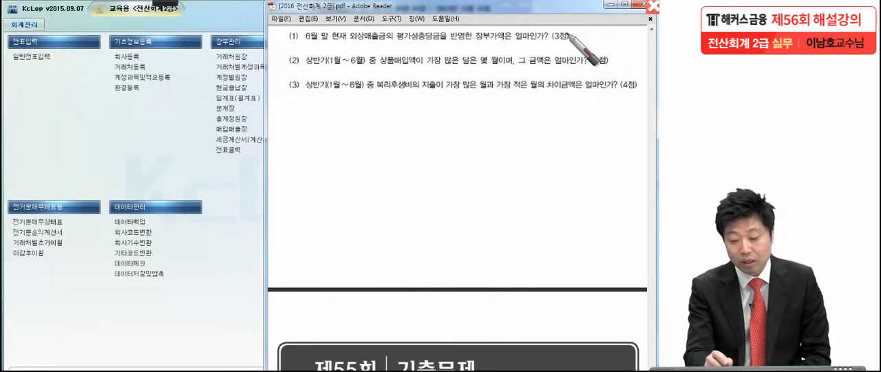
drag(301, 46, 348, 44)
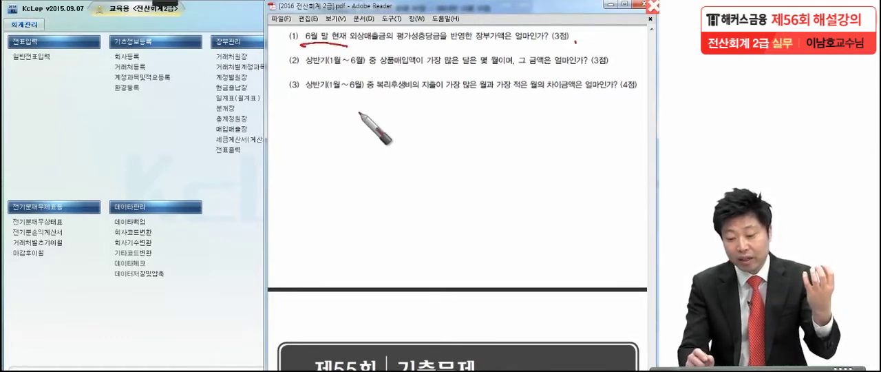
drag(356, 43, 448, 41)
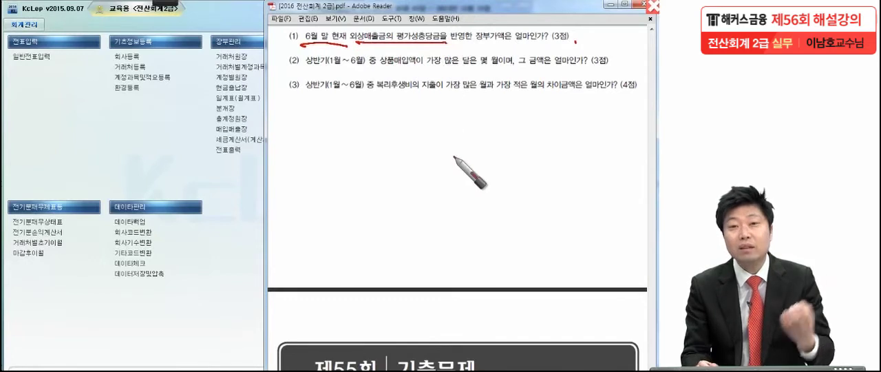
mouse_move(483, 40)
mouse_down()
mouse_move(466, 33)
mouse_move(494, 47)
mouse_up()
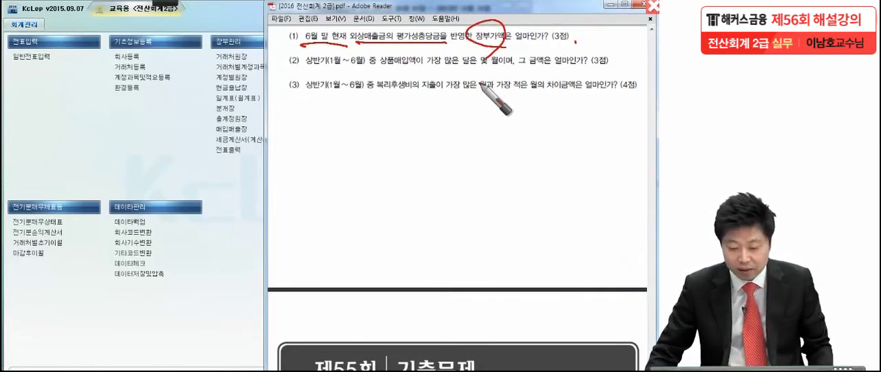
key(Escape)
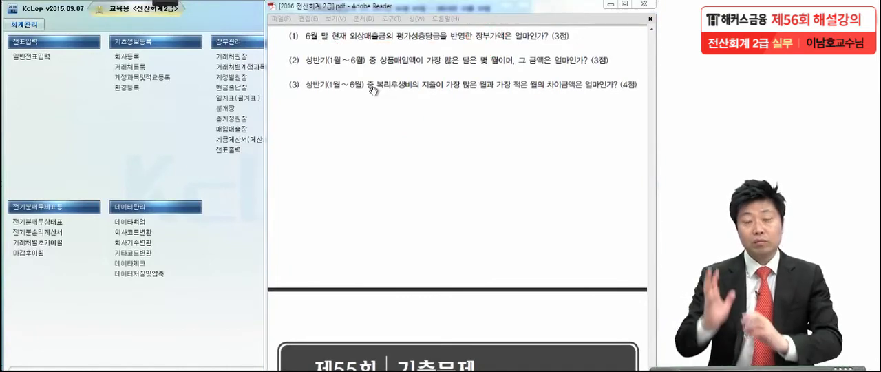
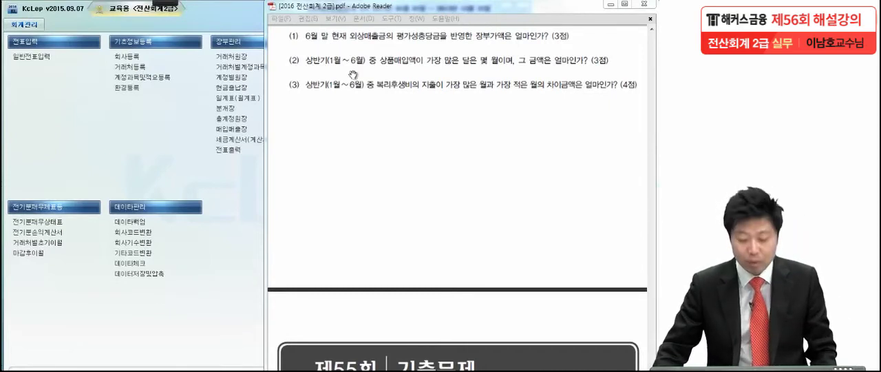
- Open the 재무상태표 for month 06 of 2013 and review its asset, liability and equity accounts
click(156, 147)
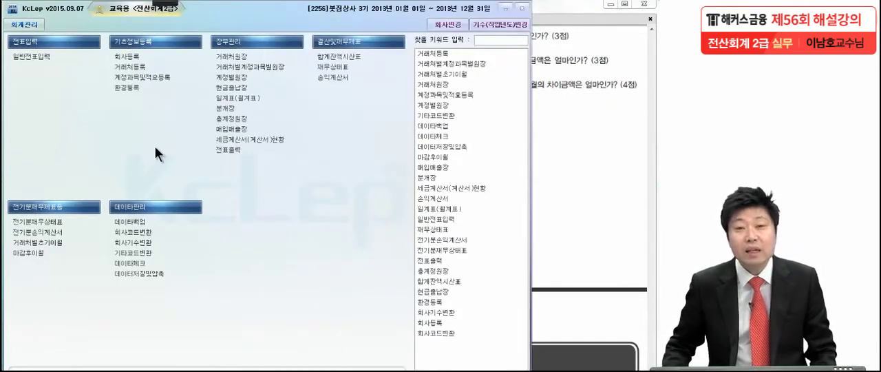
click(341, 67)
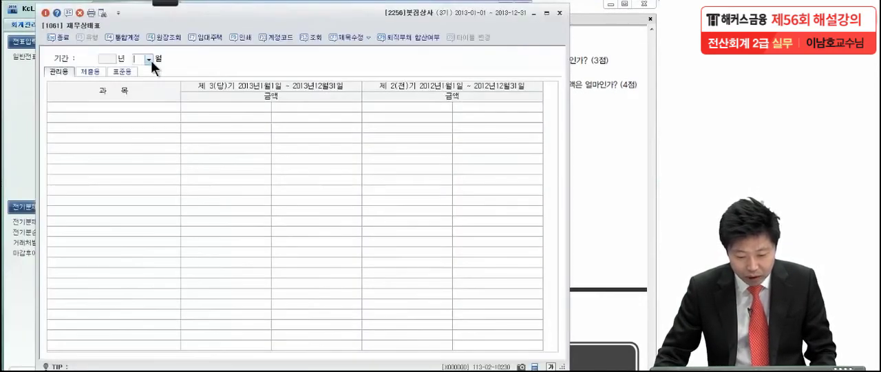
click(148, 60)
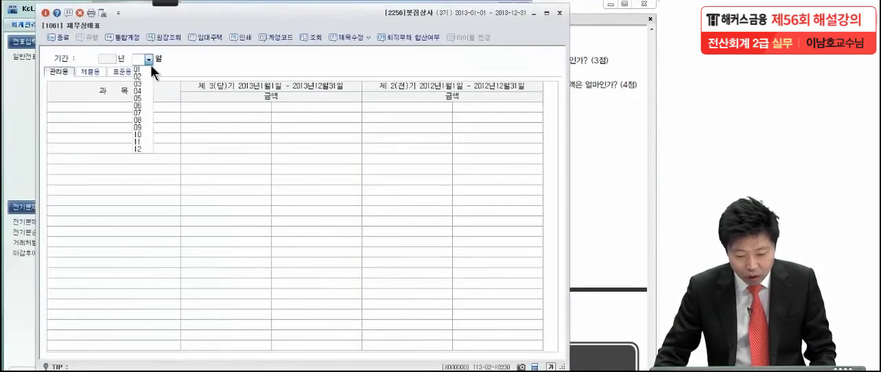
click(146, 106)
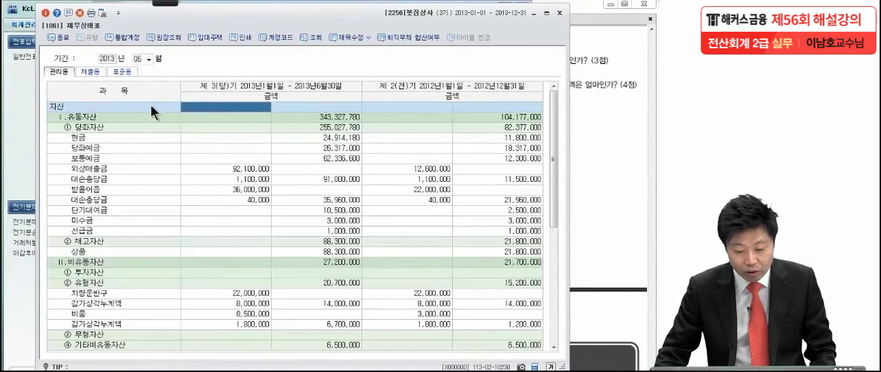
click(199, 139)
scroll(205, 172, down, 7)
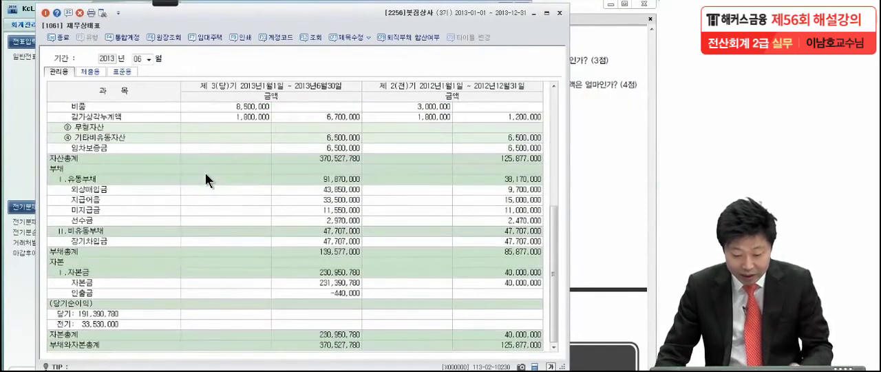
scroll(205, 173, up, 8)
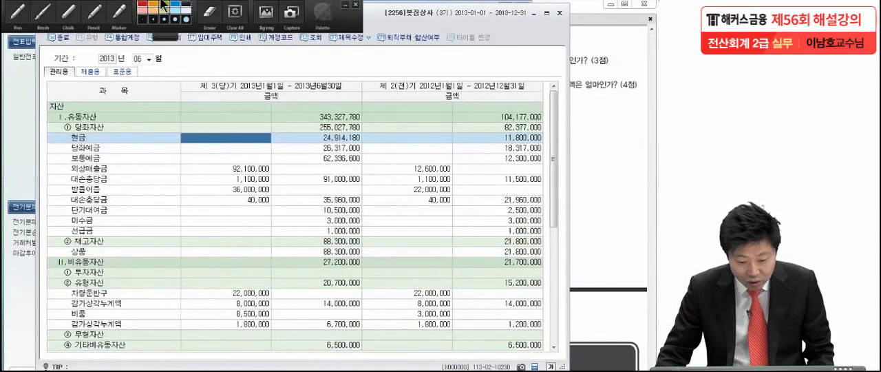
- Mark the 외상매출금 row and its 대손충당금 row in red, circle their current-period amounts and label them A and B
click(19, 15)
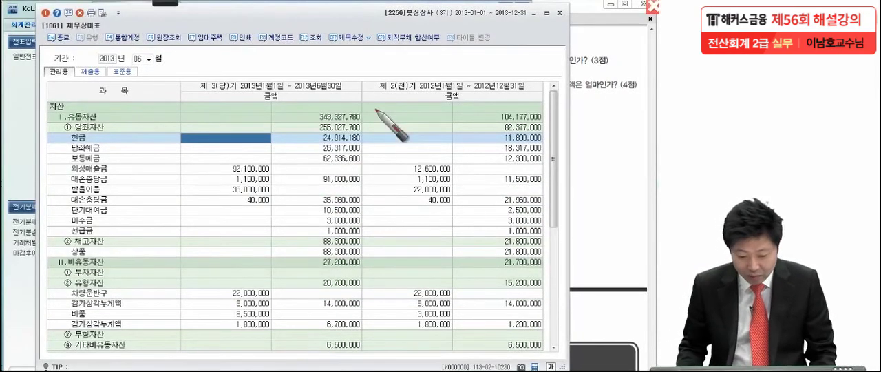
mouse_move(113, 173)
mouse_down()
mouse_move(122, 168)
mouse_move(115, 184)
mouse_move(123, 177)
mouse_up()
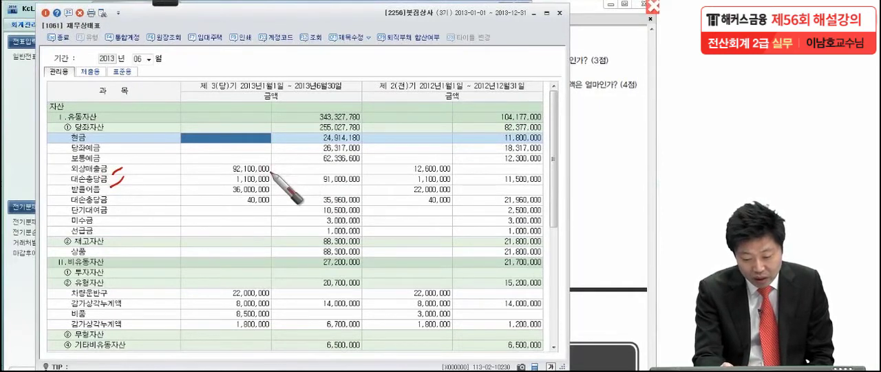
drag(271, 170, 281, 166)
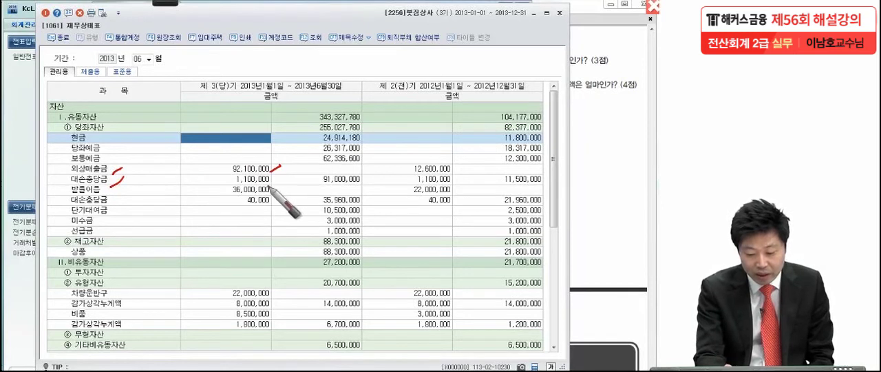
mouse_move(271, 183)
mouse_down()
mouse_move(283, 176)
mouse_move(231, 173)
mouse_move(277, 182)
mouse_up()
drag(187, 145, 173, 167)
mouse_move(185, 149)
mouse_down()
mouse_move(194, 166)
mouse_move(204, 160)
mouse_move(181, 191)
mouse_up()
click(199, 185)
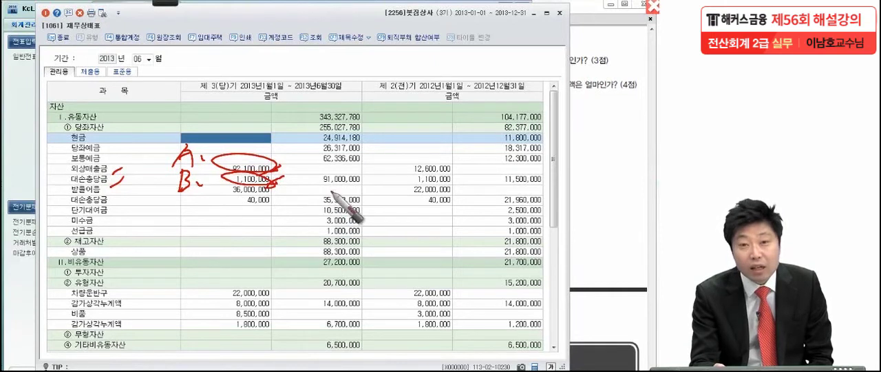
- Box the net 외상매출금 amount beside the 대손충당금 row in red and circle the 재무상태표 title
mouse_move(310, 165)
mouse_down()
mouse_move(312, 197)
mouse_move(380, 166)
mouse_move(293, 189)
mouse_up()
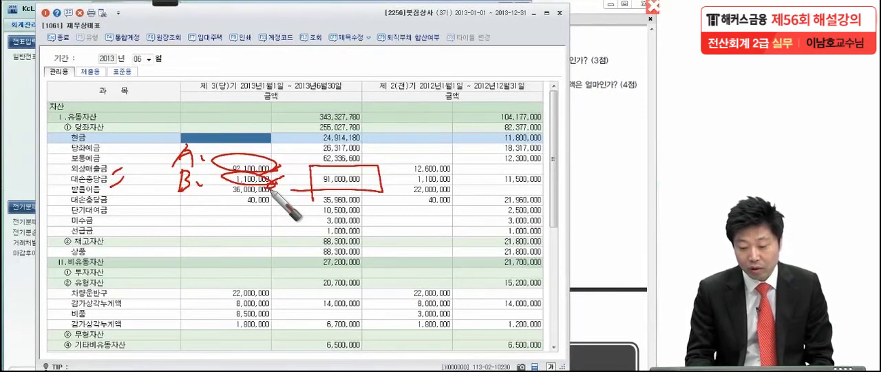
drag(375, 185, 378, 189)
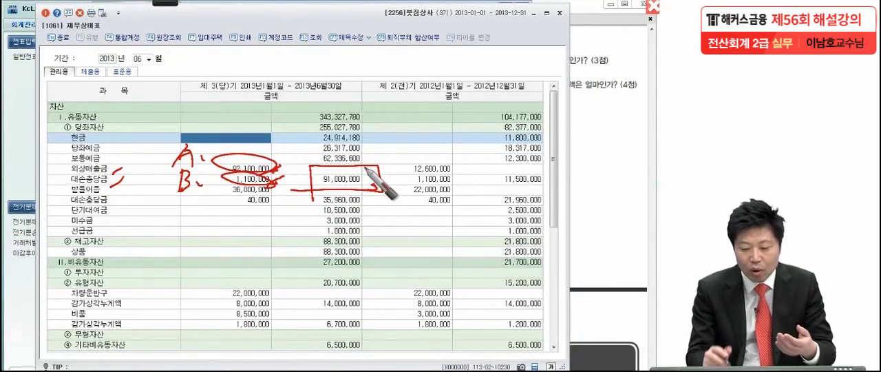
mouse_move(365, 168)
mouse_down()
mouse_move(316, 187)
mouse_move(368, 178)
mouse_up()
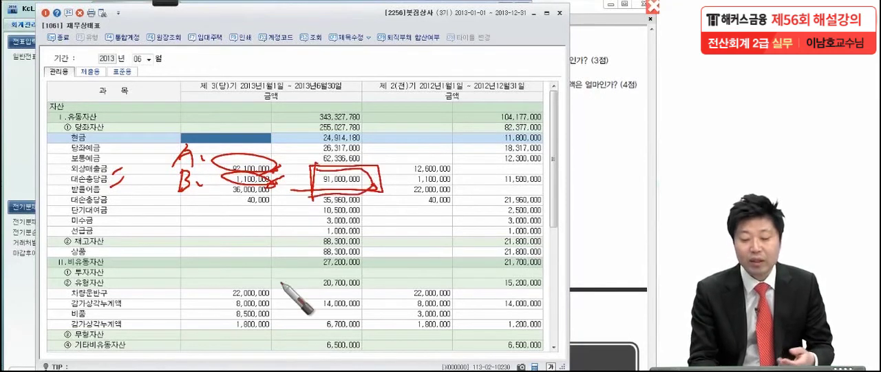
drag(111, 17, 107, 69)
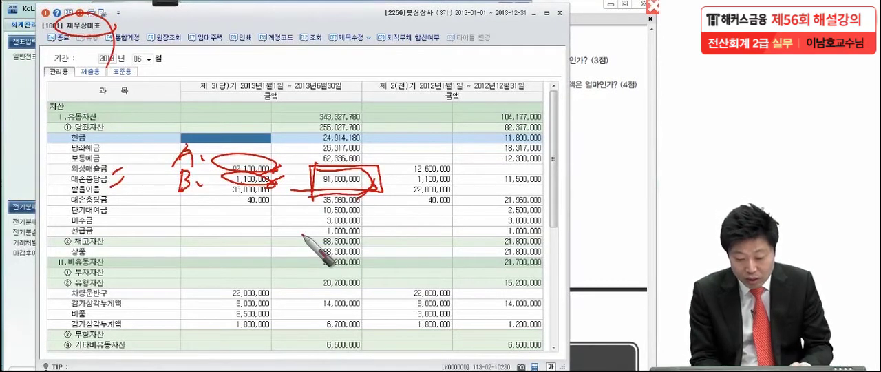
- Mark the 차량운반구 and 감가상각누계액 amounts and their net figure, and add a circled check mark beside the boxed 외상매출금 net amount
drag(274, 288, 269, 307)
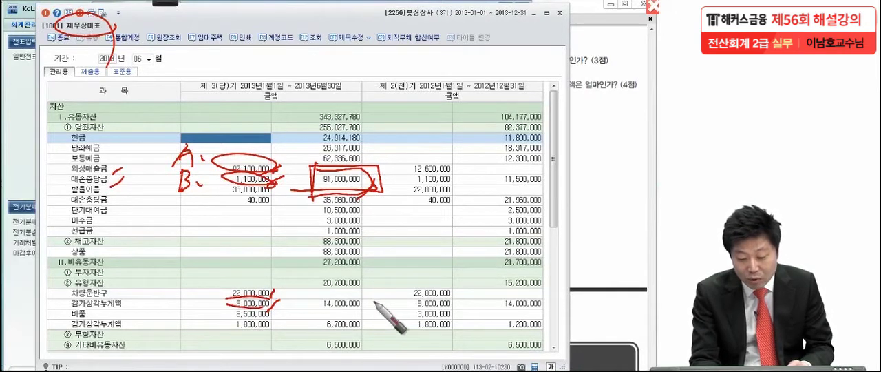
mouse_move(379, 301)
mouse_down()
mouse_move(303, 303)
mouse_move(368, 307)
mouse_up()
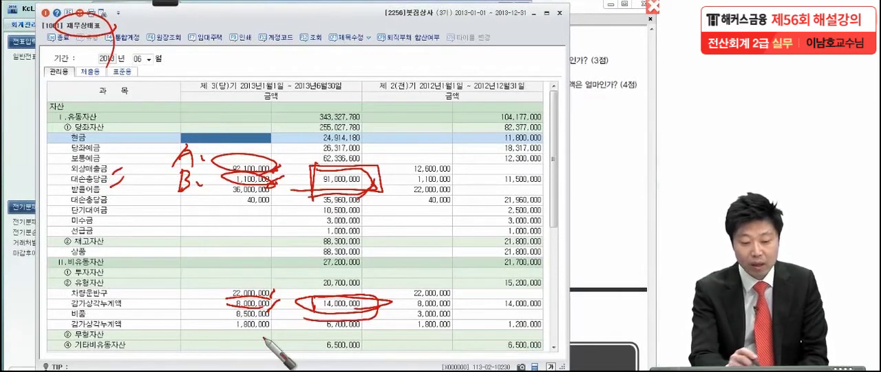
drag(118, 31, 65, 21)
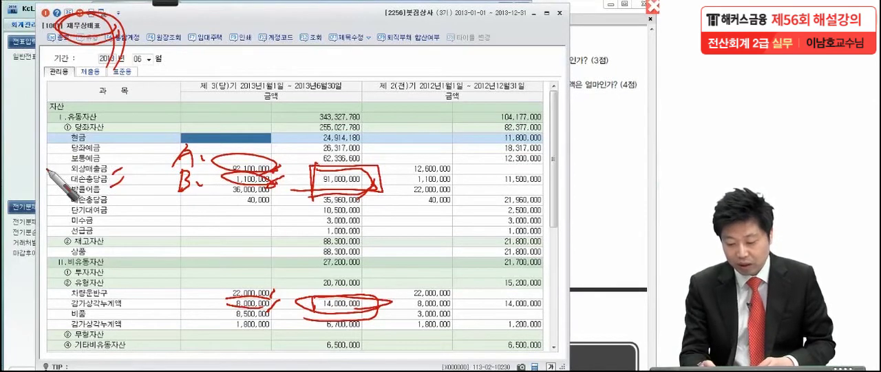
drag(299, 137, 317, 137)
mouse_move(311, 177)
mouse_down()
mouse_move(327, 146)
mouse_move(291, 203)
mouse_up()
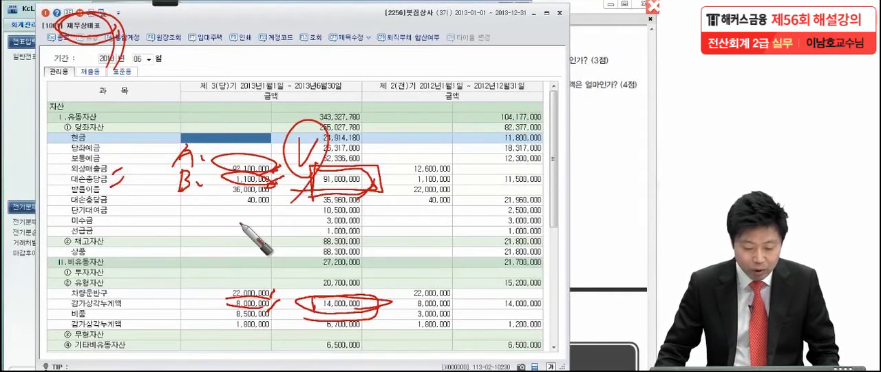
- Clear the annotations and open the 합계잔액시산표 as of 2013-06-30 to locate the 외상매출금 row
click(28, 177)
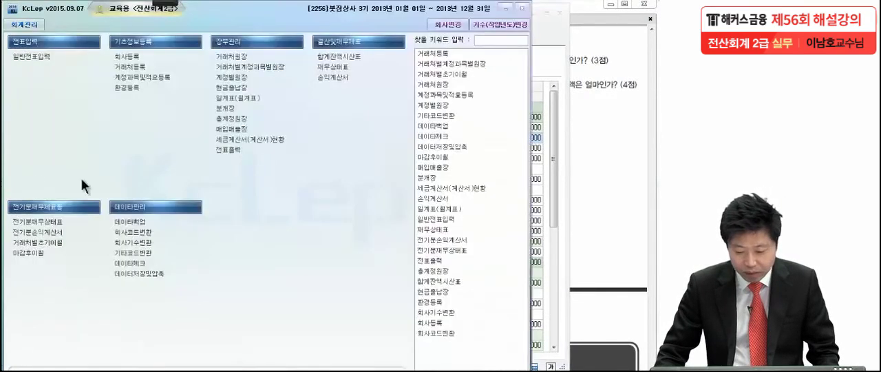
click(327, 57)
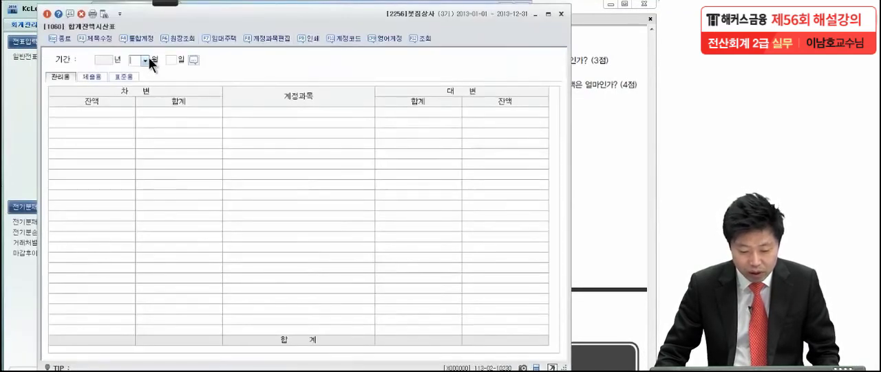
click(148, 59)
click(137, 108)
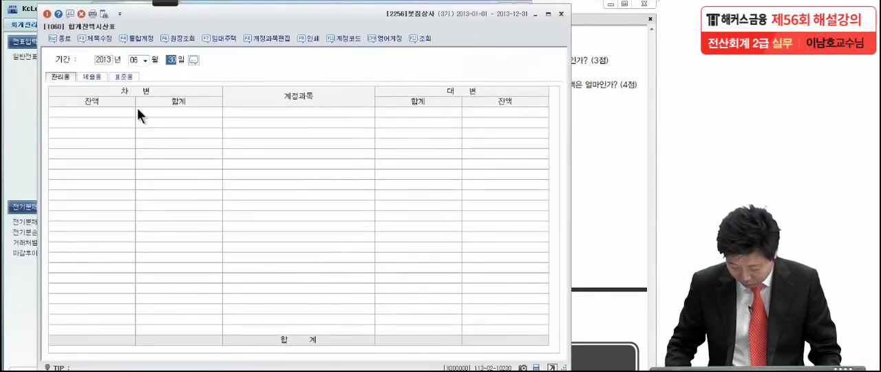
key(Return)
click(353, 167)
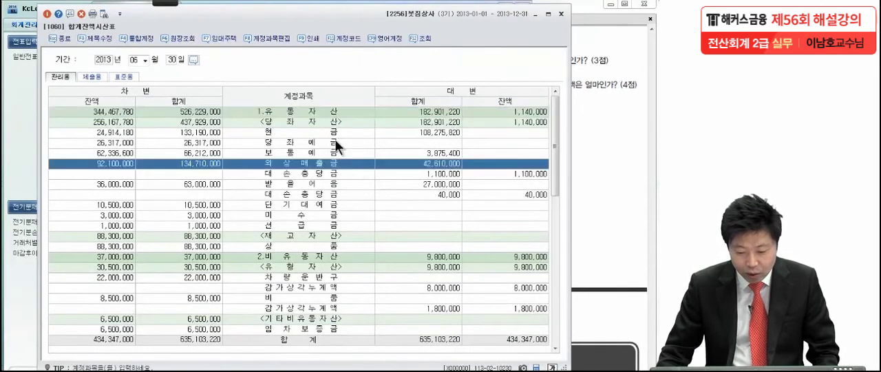
click(335, 140)
- Circle the 외상매출금 차변 잔액 and its 대손충당금 대변 잔액 in red on the trial balance
mouse_move(159, 7)
click(68, 13)
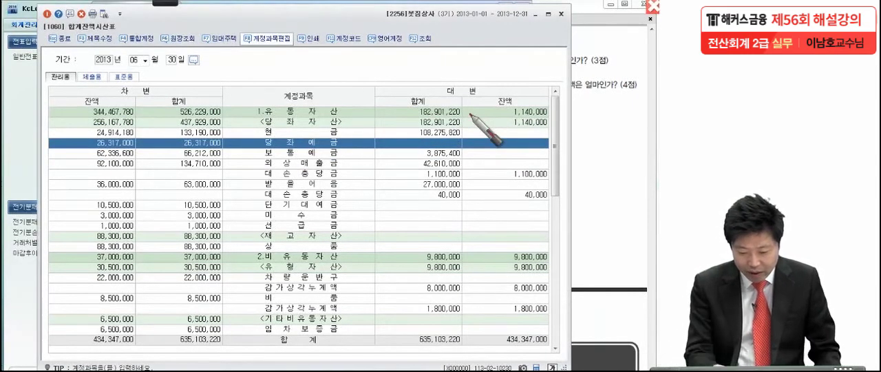
mouse_move(145, 159)
mouse_down()
mouse_move(72, 164)
mouse_move(152, 166)
mouse_up()
click(347, 179)
mouse_move(572, 179)
mouse_down()
mouse_move(538, 183)
mouse_move(576, 182)
mouse_up()
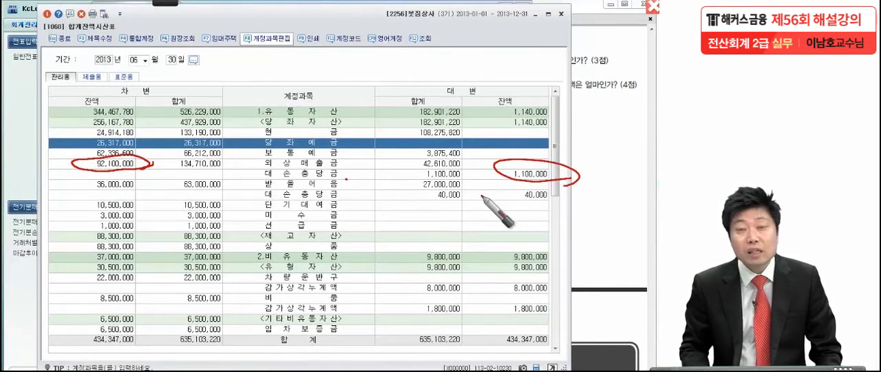
- Label the circled 외상매출금 balance A and the 대손충당금 balance B, and underline both labels
mouse_move(61, 142)
mouse_down()
mouse_move(81, 135)
mouse_move(69, 146)
mouse_move(67, 180)
mouse_up()
drag(484, 145, 479, 159)
drag(26, 201, 81, 200)
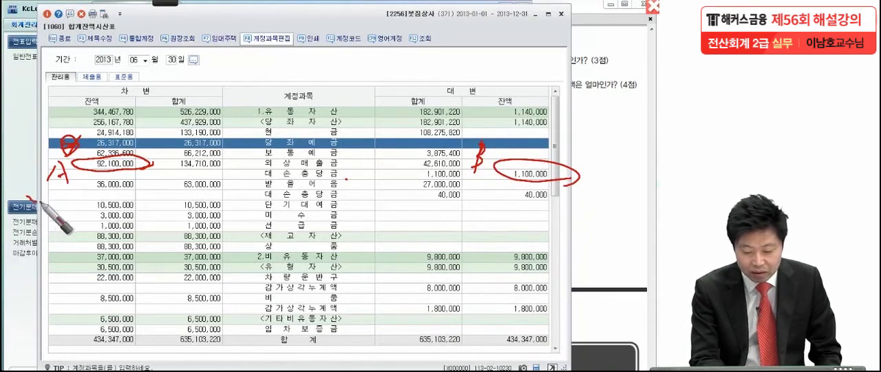
drag(456, 181, 497, 179)
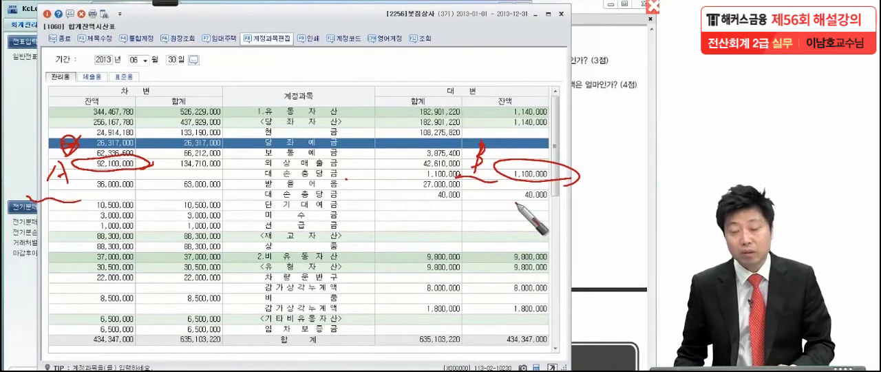
- Write the answer 91,000,000 in red on the trial balance, box it, and clear the annotations
mouse_move(390, 210)
mouse_down()
mouse_move(391, 237)
mouse_move(427, 230)
mouse_move(533, 240)
mouse_up()
mouse_move(371, 198)
mouse_down()
mouse_move(369, 261)
mouse_move(566, 254)
mouse_move(367, 262)
mouse_up()
drag(579, 270, 583, 277)
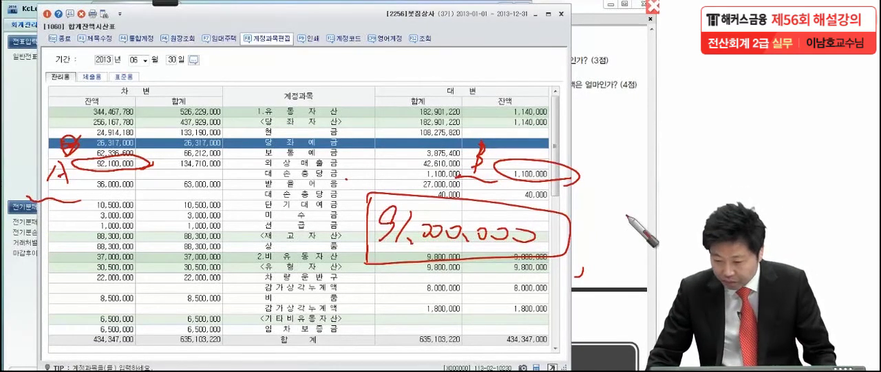
key(Escape)
- Close the 합계잔액시산표 and 재무상태표 windows and bring up 문제7 item (2) in the exam PDF
drag(539, 34, 560, 66)
click(580, 11)
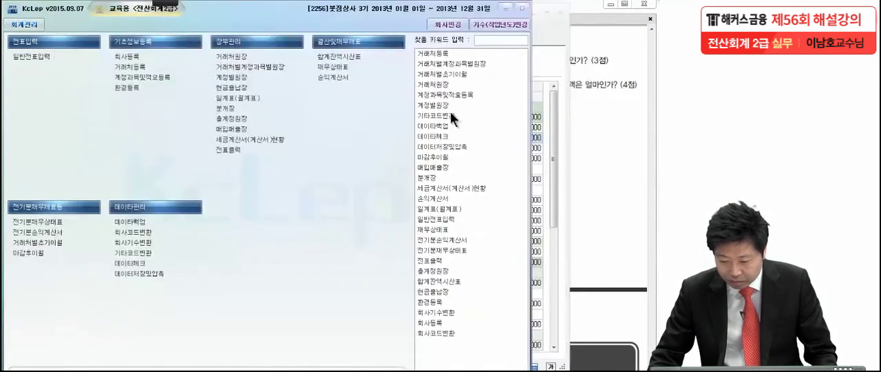
click(554, 75)
click(562, 14)
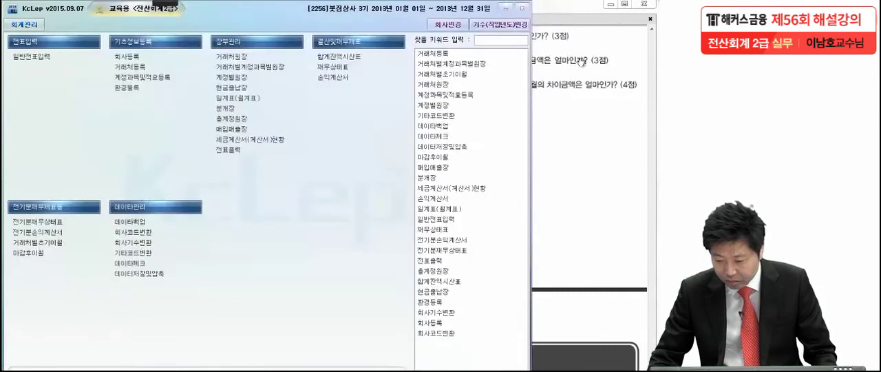
click(581, 63)
scroll(549, 165, down, 1)
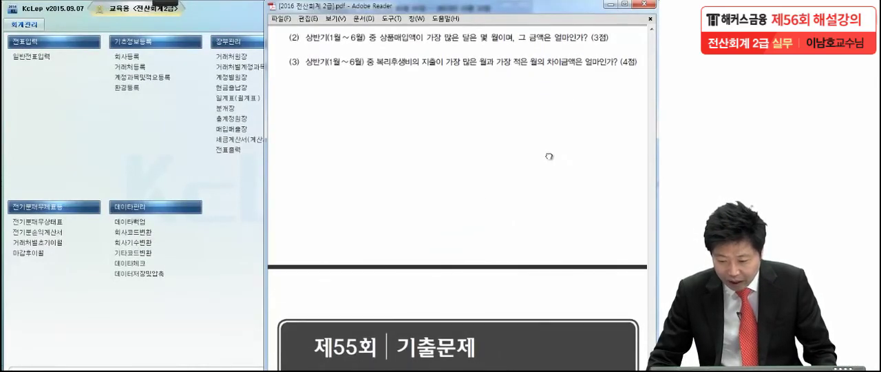
- Underline the 상품매입액 and 금액 phrases in item (2), circle 가장 많은 달 in red, and leave annotation mode
mouse_move(156, 5)
click(18, 27)
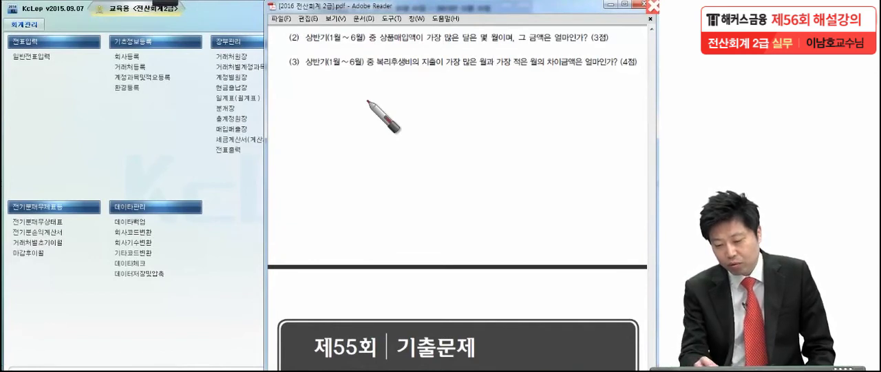
drag(376, 50, 591, 48)
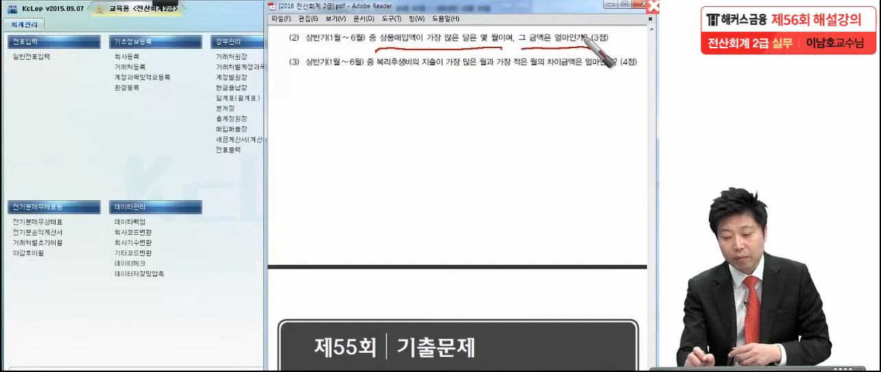
mouse_move(464, 46)
mouse_down()
mouse_move(423, 40)
mouse_move(476, 30)
mouse_move(455, 63)
mouse_up()
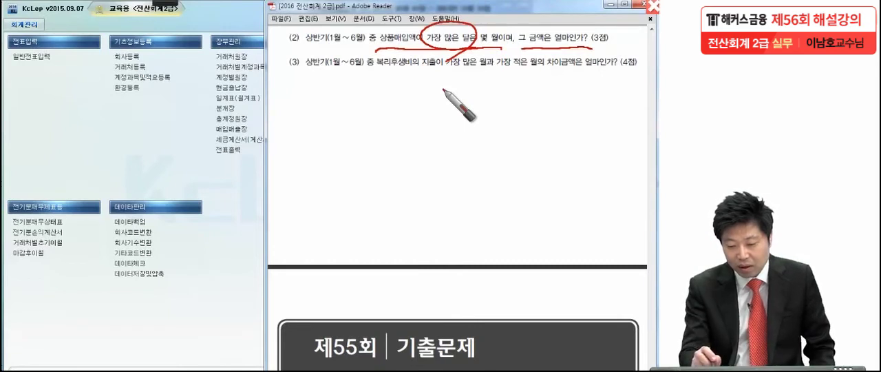
drag(375, 44, 416, 44)
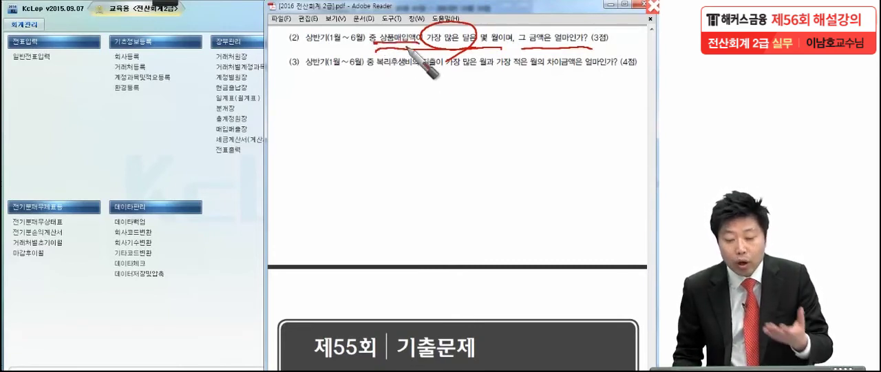
key(Escape)
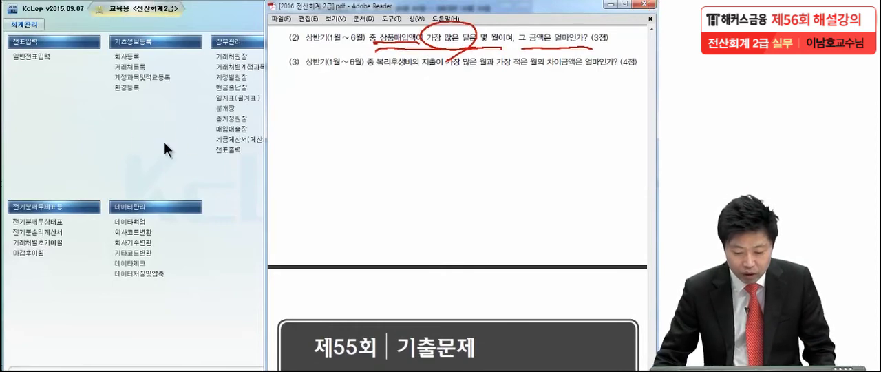
- Open the 총계정원장 and set its monthly query period from 2013-01-01 to 2013-06-30
click(243, 121)
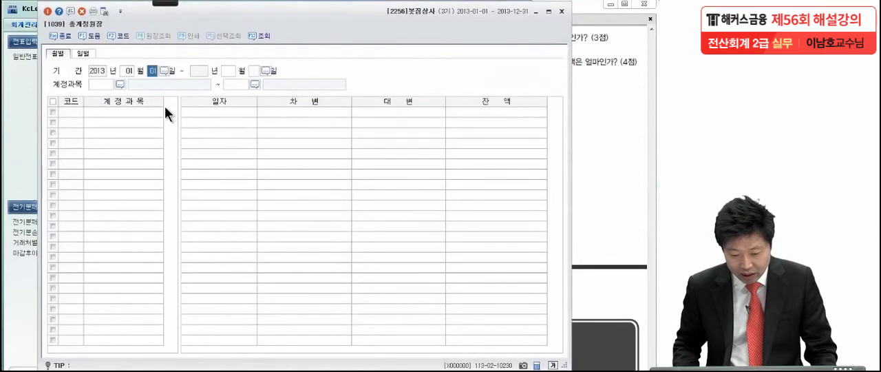
key(Return)
text(6)
key(Return)
key(Return)
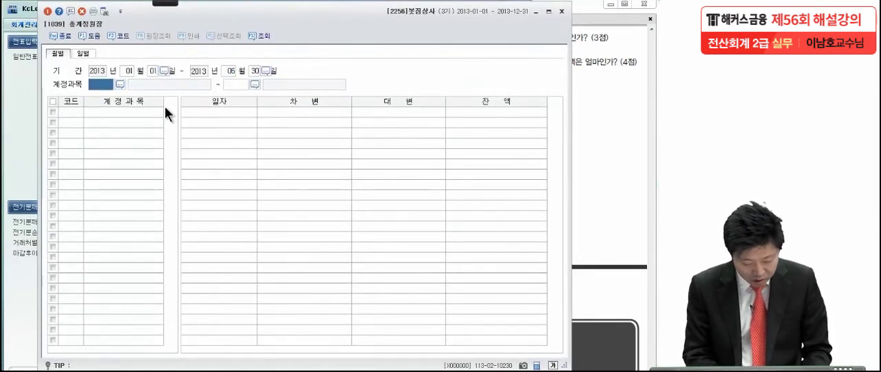
- Set both ends of the 계정과목 range to 0146 상품 and run the ledger query
key(F2)
text(상품)
key(Return)
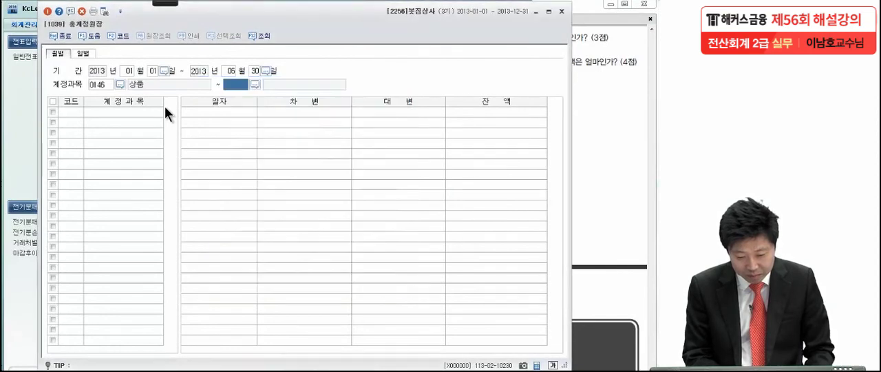
key(F2)
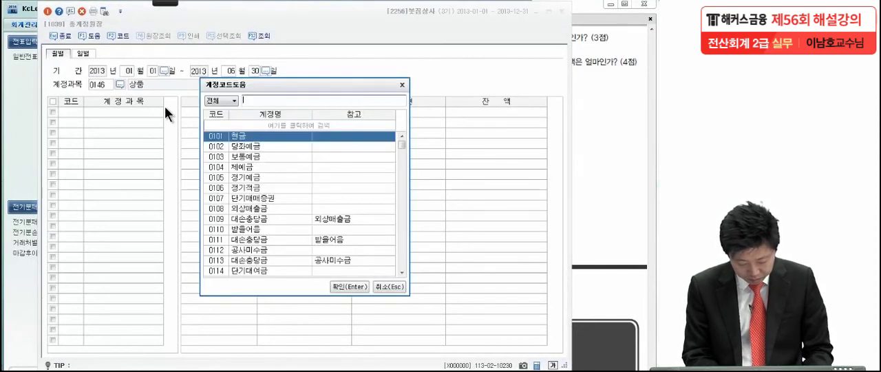
text(상품)
key(Return)
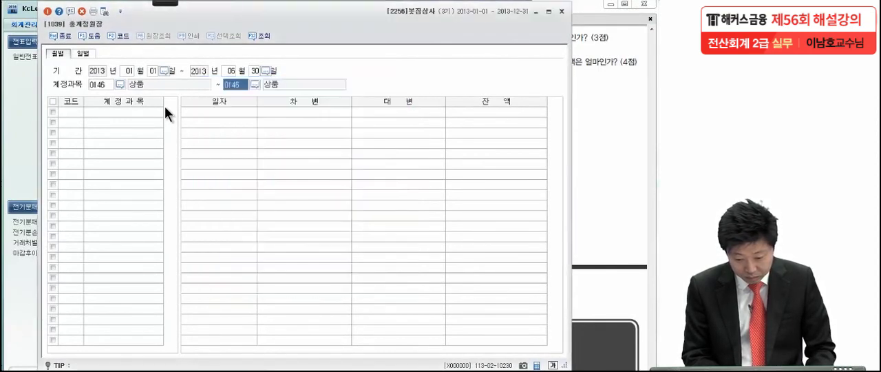
key(Return)
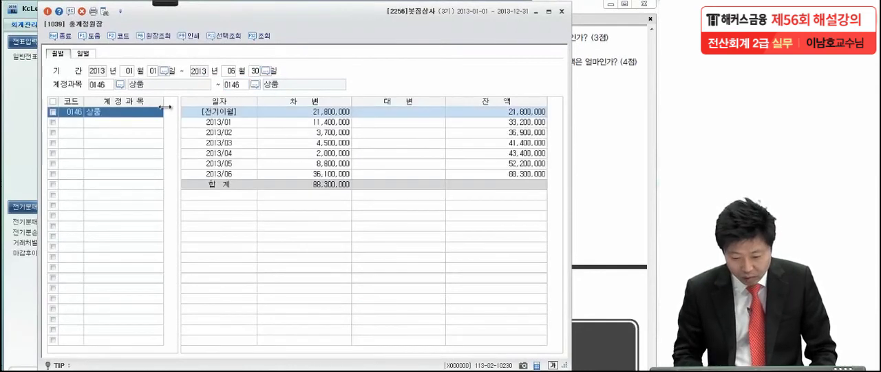
- Compare the monthly 차변 amounts of 상품 from January to June and check the 전기이월 row
click(298, 124)
click(306, 132)
drag(306, 133, 318, 183)
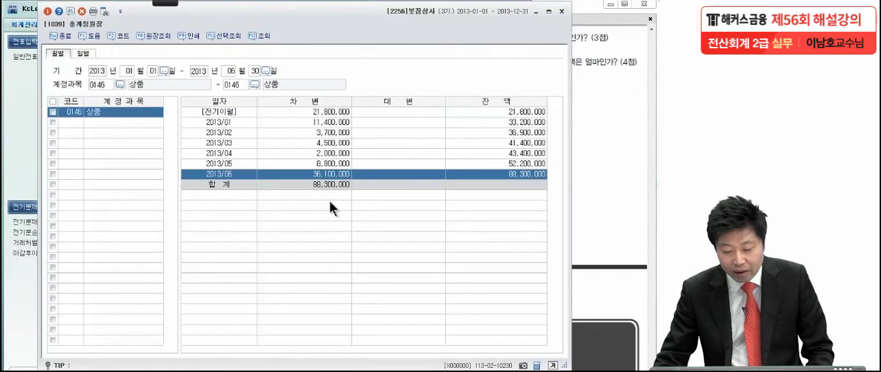
click(338, 119)
click(341, 113)
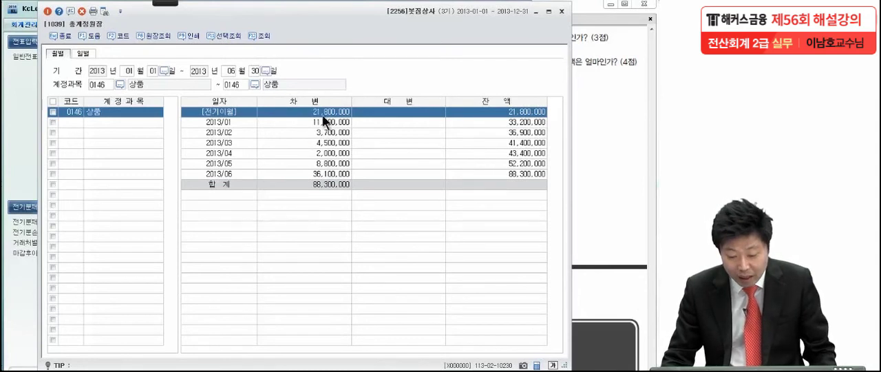
- Circle the June 차변 amount 36,100,000 and the month 06 in red with the pen
click(165, 4)
click(21, 10)
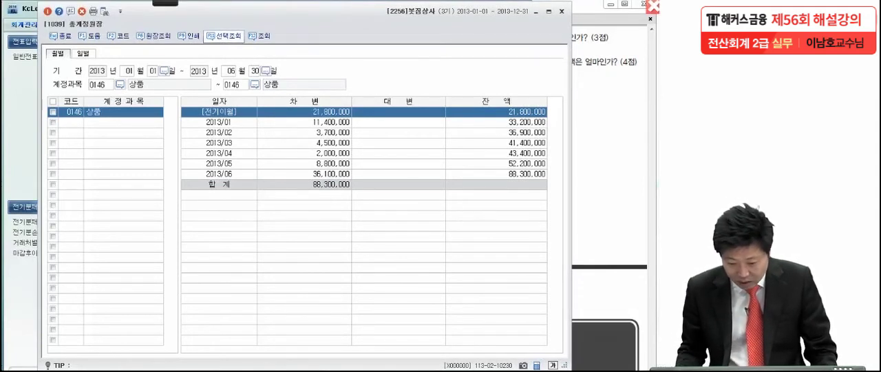
drag(361, 177, 300, 173)
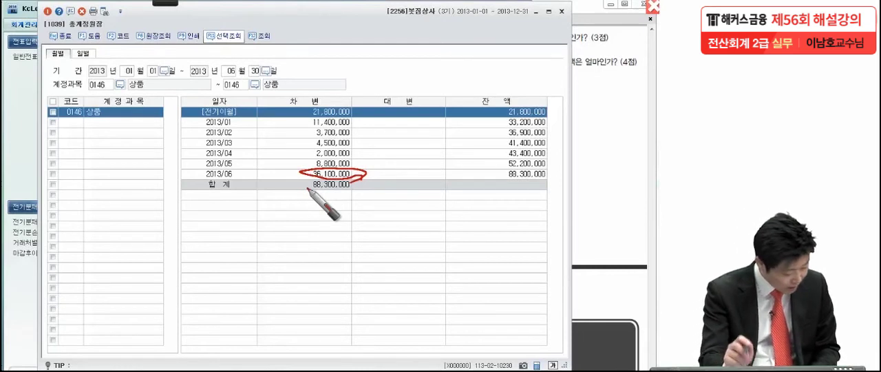
mouse_move(234, 168)
mouse_down()
mouse_move(243, 176)
mouse_move(226, 180)
mouse_move(233, 168)
mouse_up()
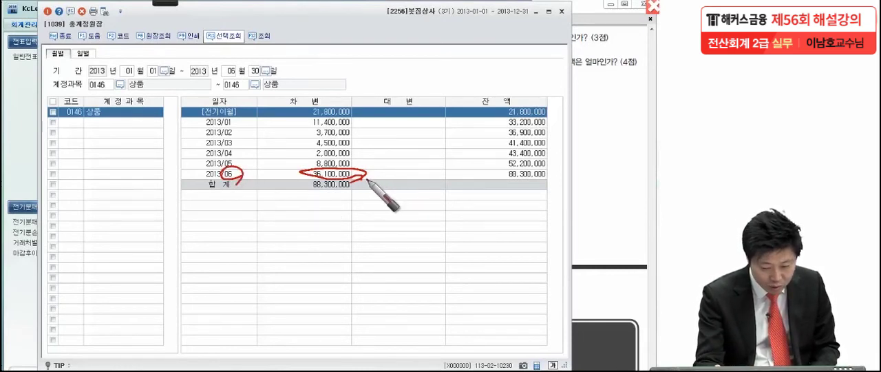
- Add red check marks beside the circled June month and amount, circle two of the marks, and clear the annotations
drag(368, 179, 397, 164)
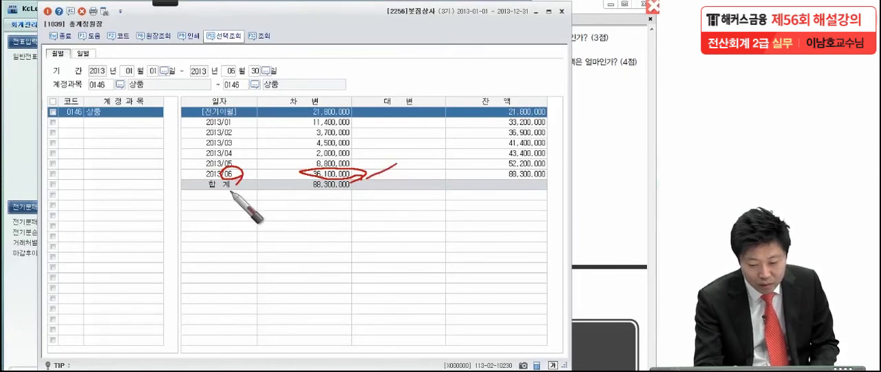
drag(249, 177, 269, 164)
mouse_move(187, 161)
mouse_down()
mouse_move(165, 165)
mouse_move(186, 192)
mouse_up()
drag(289, 158, 302, 154)
drag(299, 174, 270, 210)
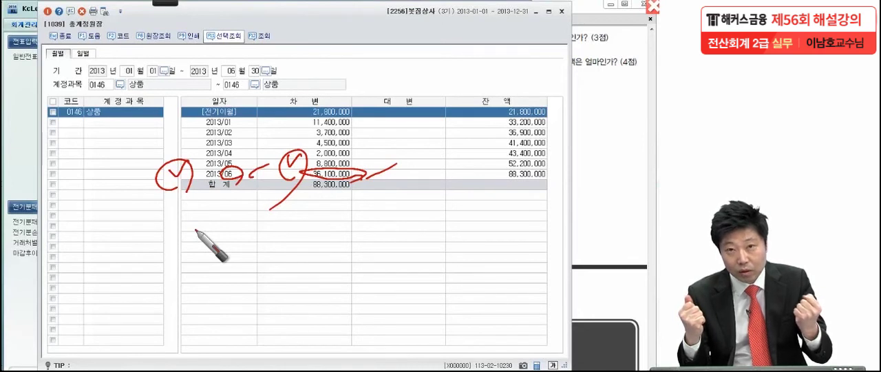
key(Escape)
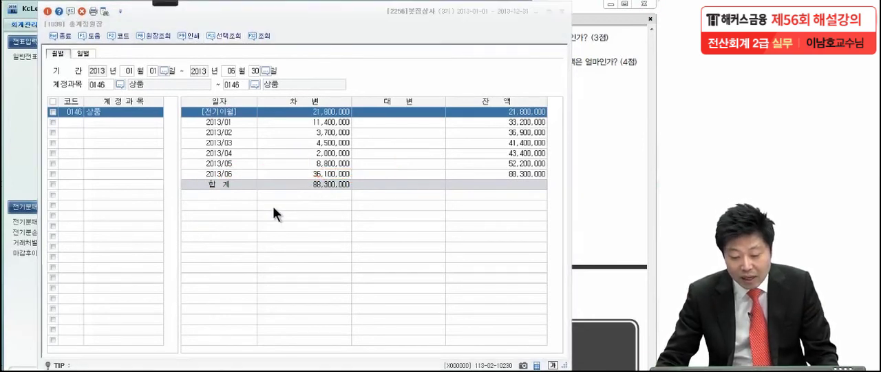
- Open the 원장조회 detail for June's 상품 entries and display the 06-03 상품외상매입 voucher
double_click(307, 173)
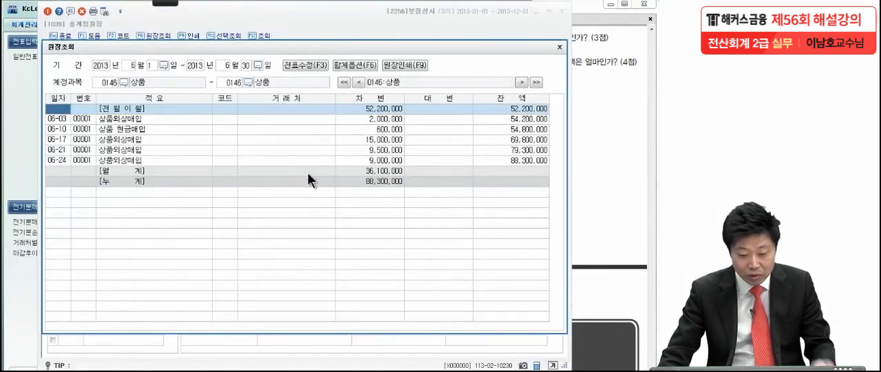
click(74, 118)
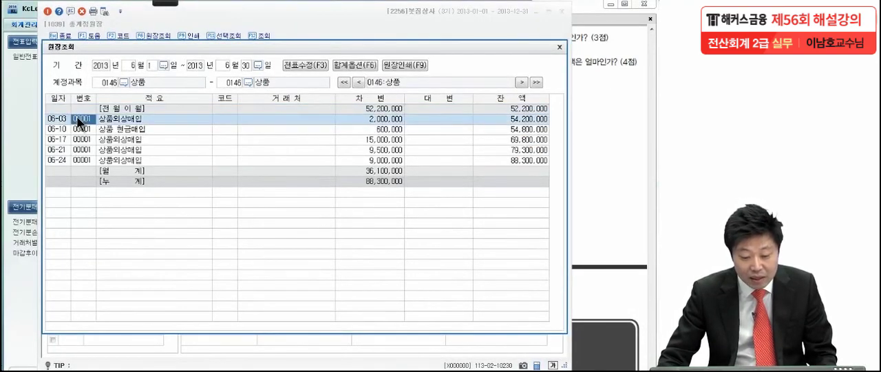
double_click(115, 116)
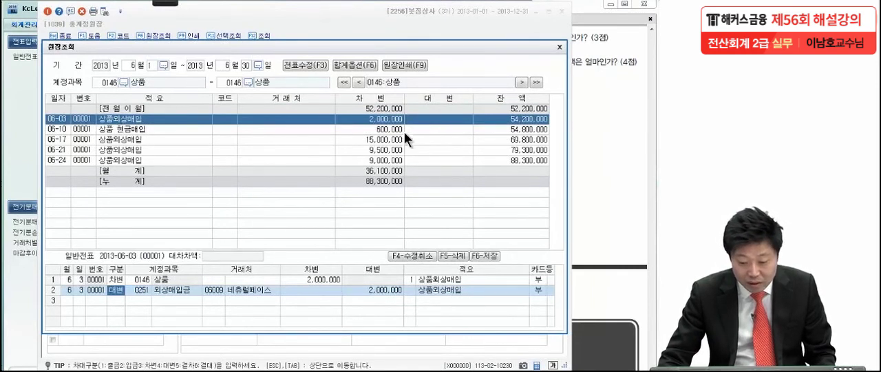
click(390, 118)
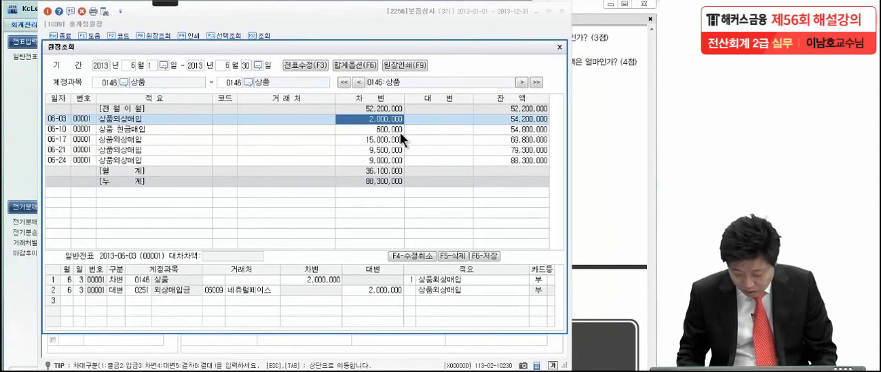
- Step through the June 상품 purchase vouchers from 06-10 to 06-24 and back to 06-03, examining their debit and credit accounts
click(400, 132)
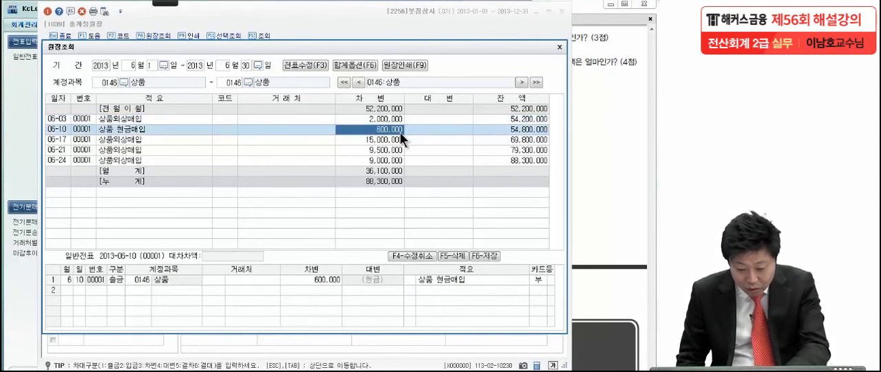
key(Down)
key(Down)
key(Down)
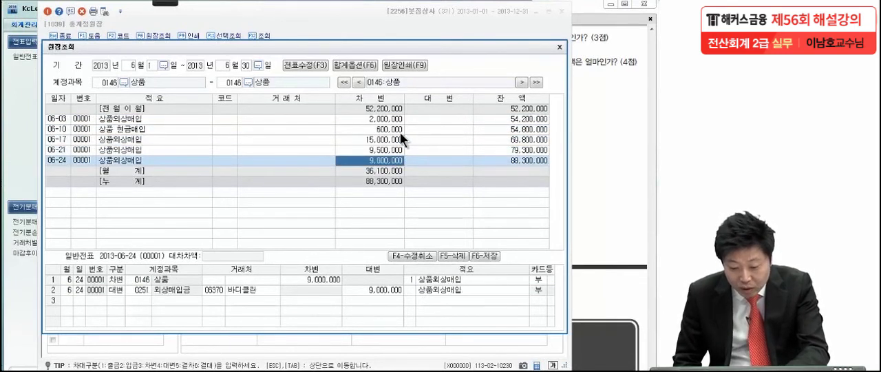
key(Up)
key(Up)
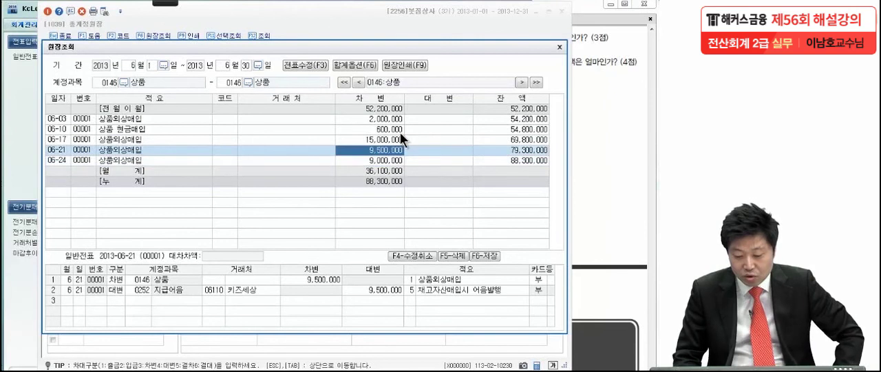
key(Up)
key(Up)
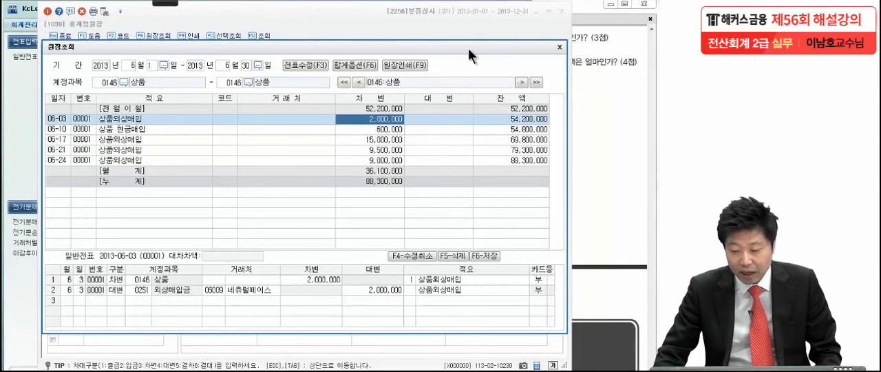
- Close the 원장조회 and 총계정원장 windows and bring up item (3) in the exam PDF
click(559, 48)
click(561, 11)
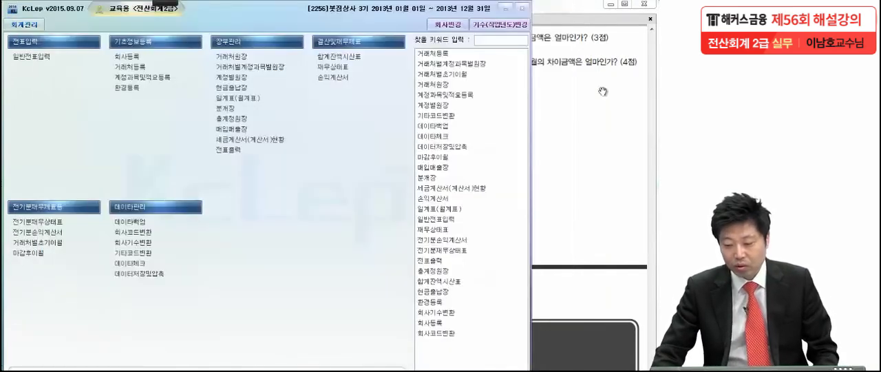
click(603, 92)
scroll(560, 157, down, 2)
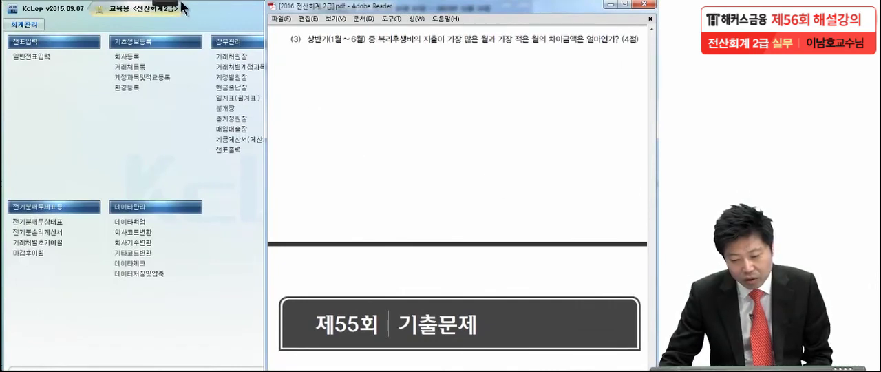
- Underline item (3)'s question in red, circle 가장 많은 월 and 가장 적은 월, and mark 복리후생비 with a wavy line
mouse_move(171, 3)
click(18, 19)
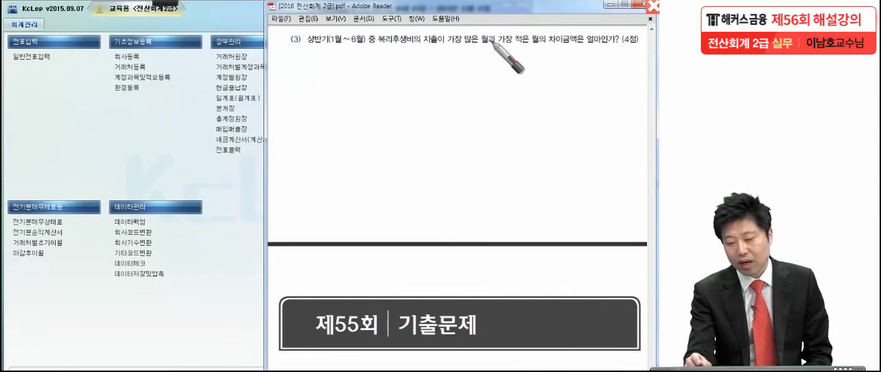
drag(444, 49, 632, 50)
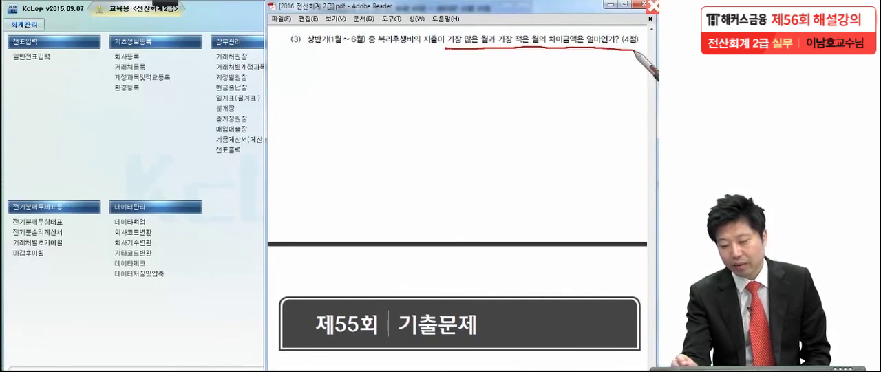
mouse_move(486, 50)
mouse_down()
mouse_move(445, 38)
mouse_move(488, 47)
mouse_move(498, 31)
mouse_move(510, 69)
mouse_up()
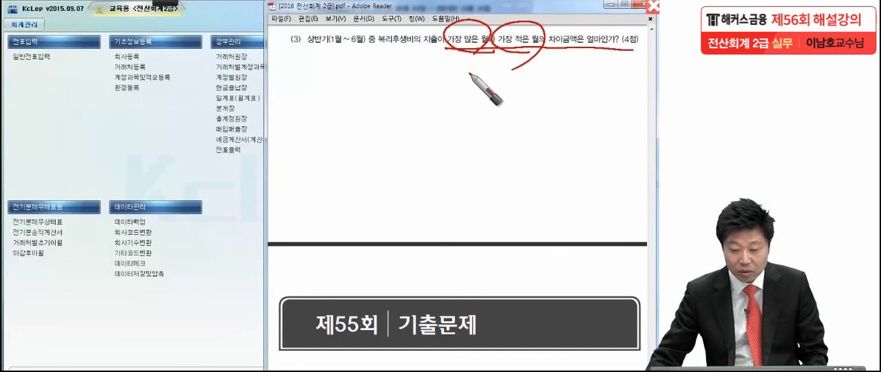
drag(376, 62, 427, 54)
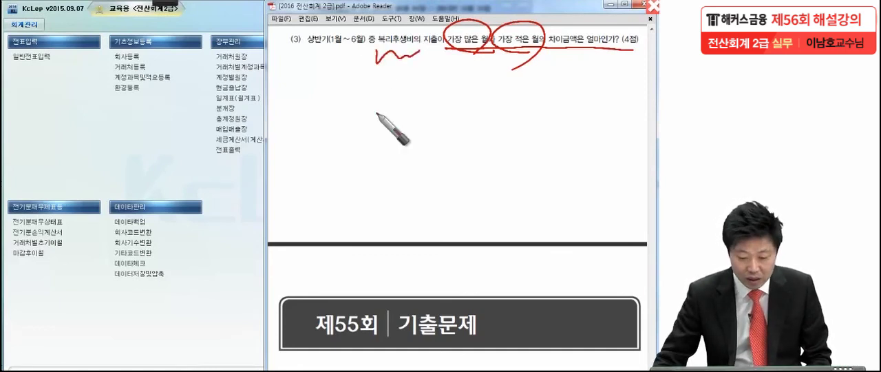
- Switch back to KcLep, reopen the 총계정원장, and set the period to 2013-01-01 through 2013-06-30 for item (3)
click(171, 167)
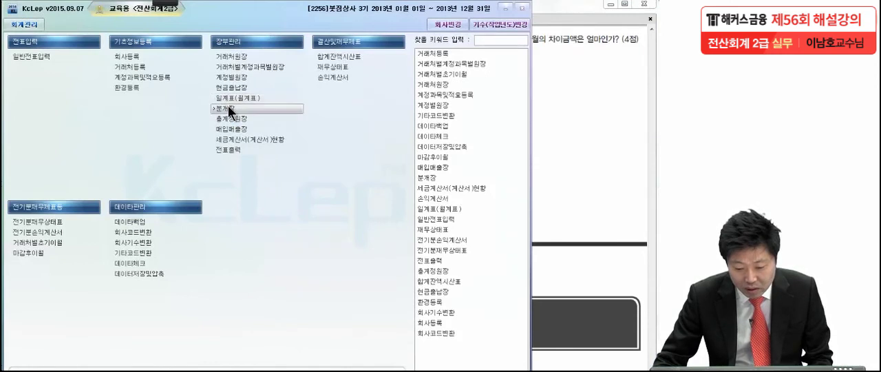
click(239, 121)
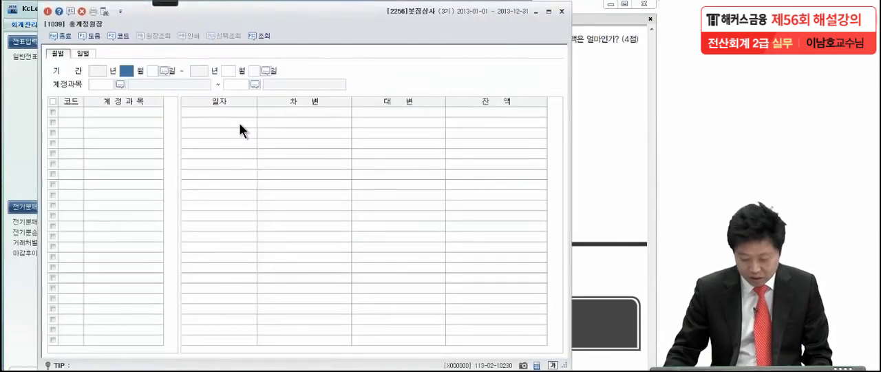
key(Return)
text(6)
key(Return)
key(Return)
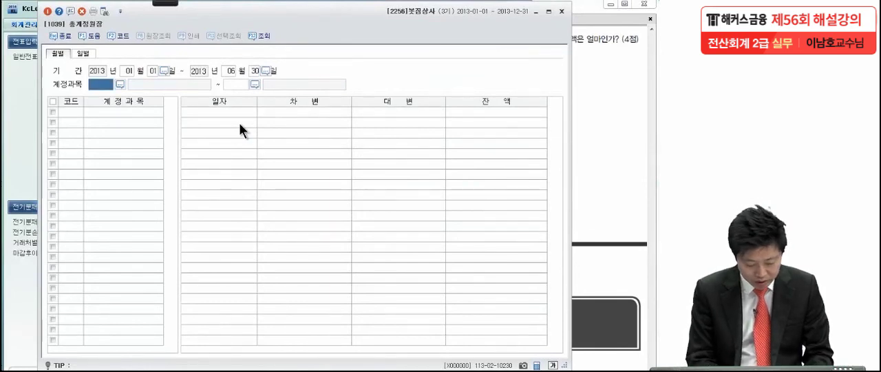
- Set both ends of the 계정과목 range to 0811 복리후생비 (판매관리비) and run the ledger query
key(F2)
text(복리)
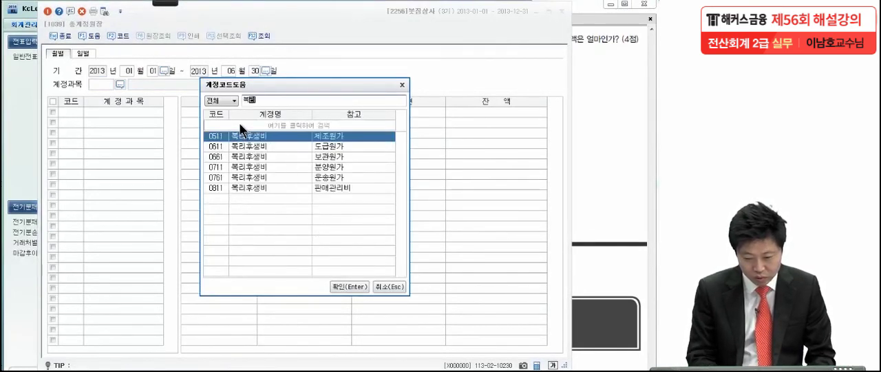
key(Down)
key(Down)
key(Down)
key(Down)
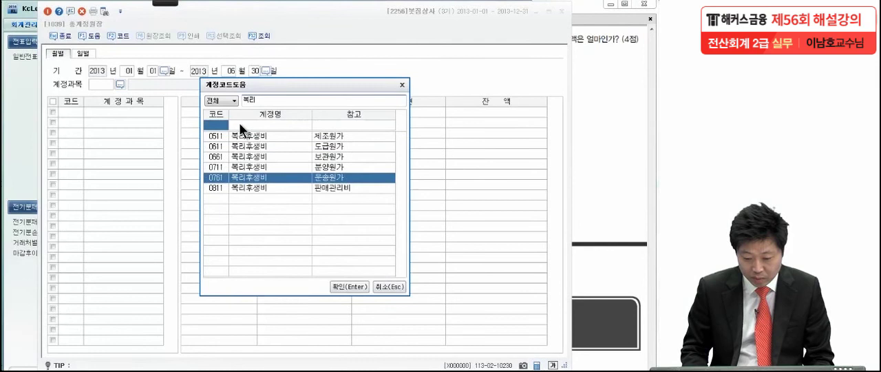
key(Down)
key(Return)
text(811)
key(Return)
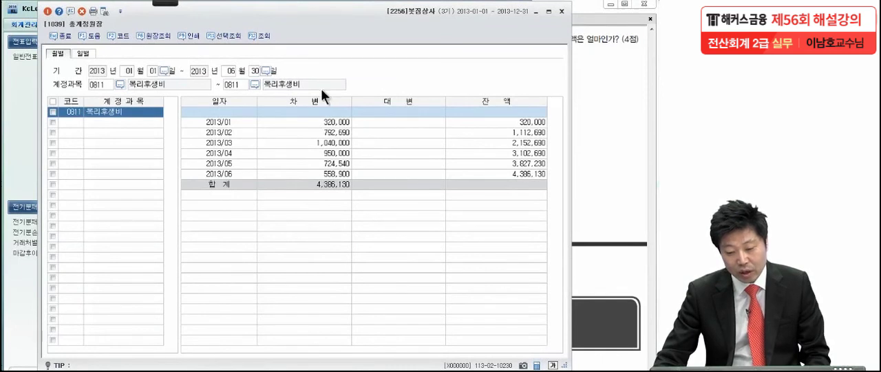
- Activate the on-screen pen and circle March's 1,040,000 and January's 320,000 in the 차변 column in red
mouse_move(172, 4)
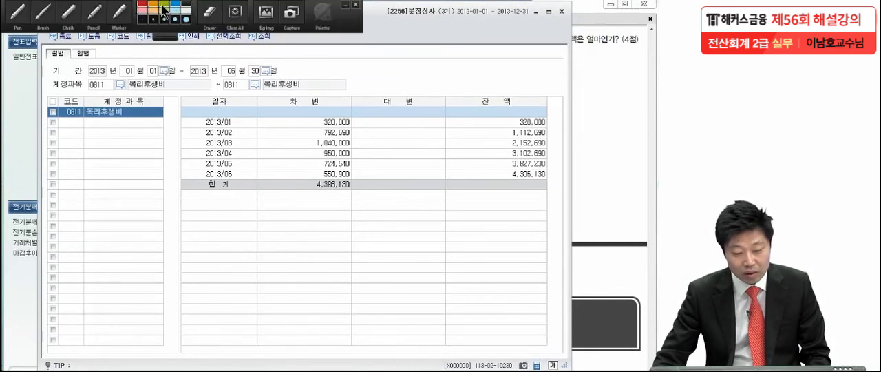
click(19, 12)
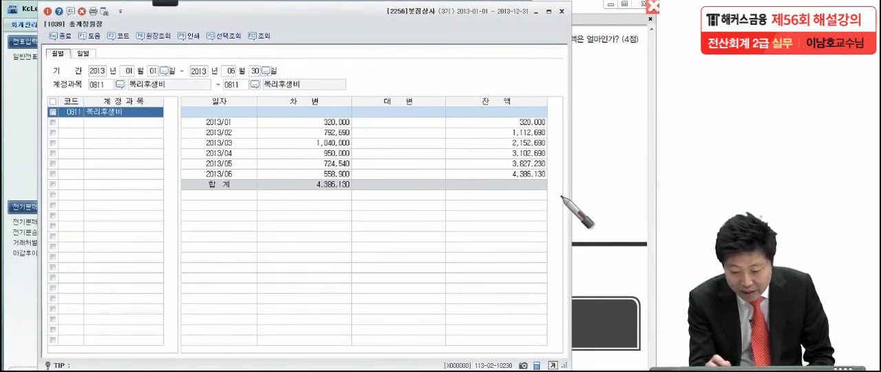
mouse_move(364, 145)
mouse_down()
mouse_move(317, 149)
mouse_move(354, 140)
mouse_move(318, 135)
mouse_up()
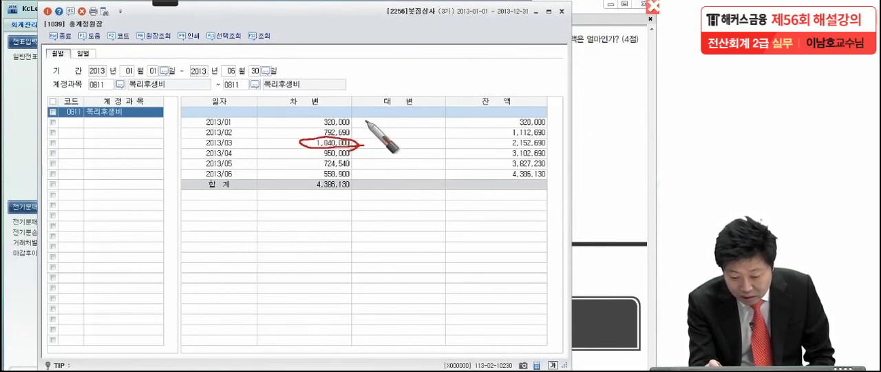
drag(358, 117, 364, 129)
drag(364, 153, 364, 157)
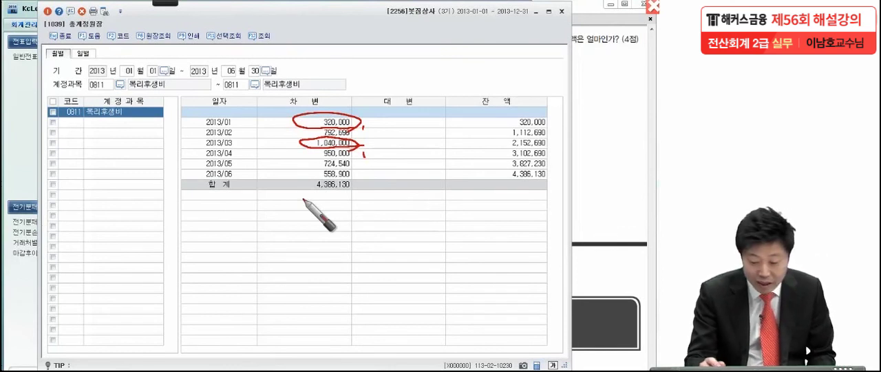
- Write the difference 720,000 below the ledger totals, draw a box around it, and leave pen mode
drag(299, 206, 301, 248)
mouse_move(315, 219)
mouse_down()
mouse_move(344, 238)
mouse_move(365, 221)
mouse_move(439, 232)
mouse_up()
drag(267, 252, 399, 256)
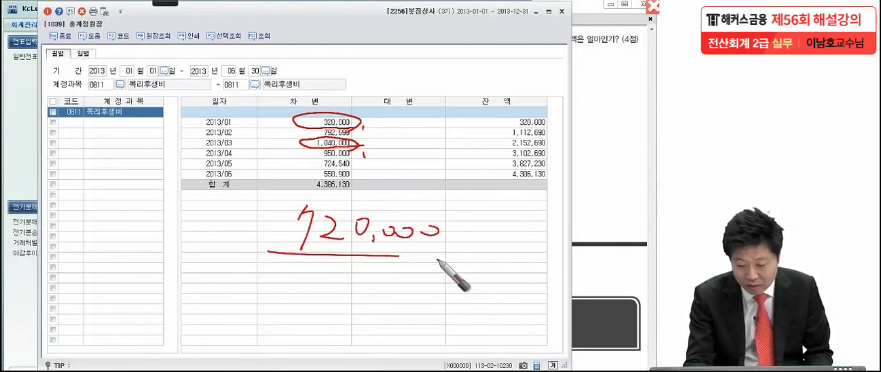
drag(271, 251, 456, 259)
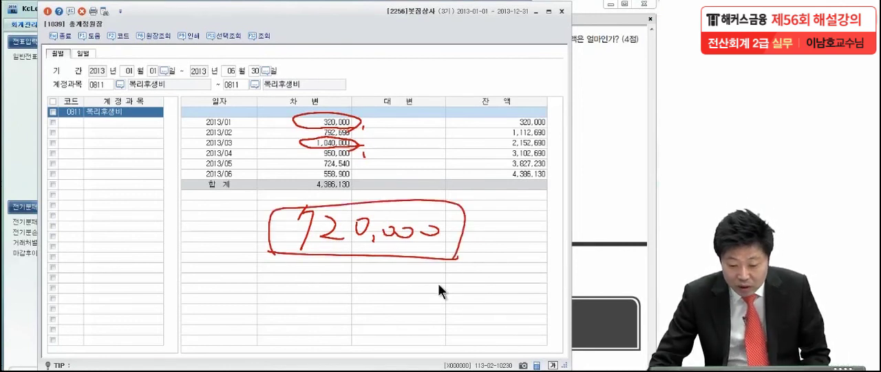
key(Escape)
- Drill into January's 복리후생비 entries in 원장조회, look through their vouchers from 01-01 down to the monthly total, and close the window
click(325, 141)
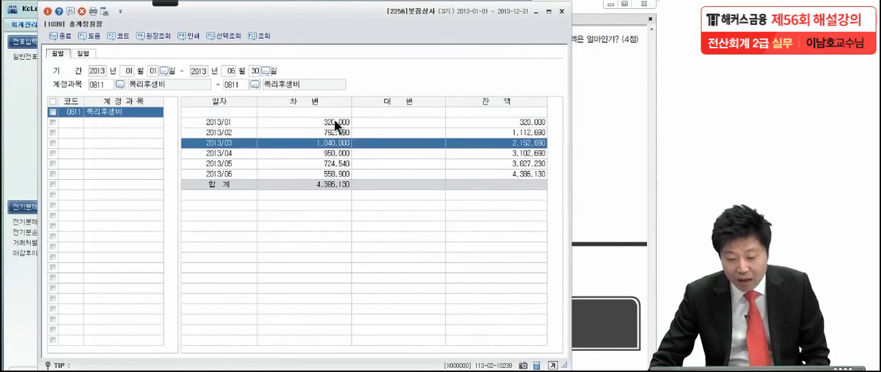
click(334, 121)
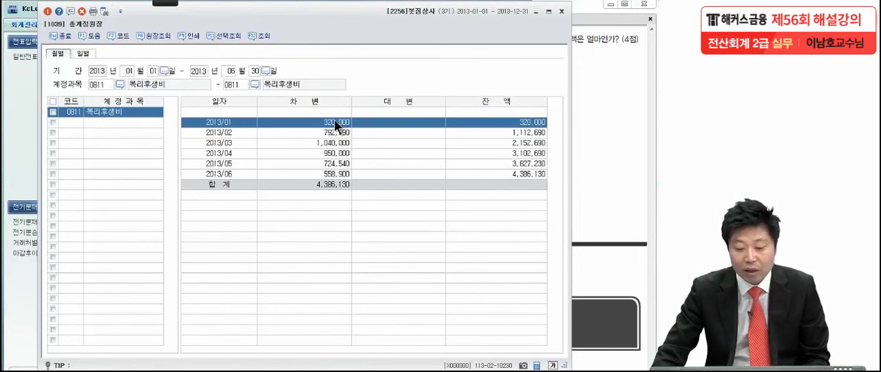
double_click(334, 121)
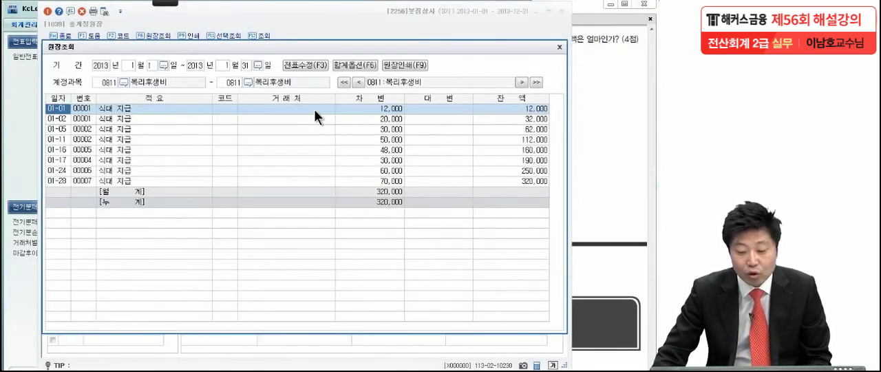
double_click(314, 109)
key(Down)
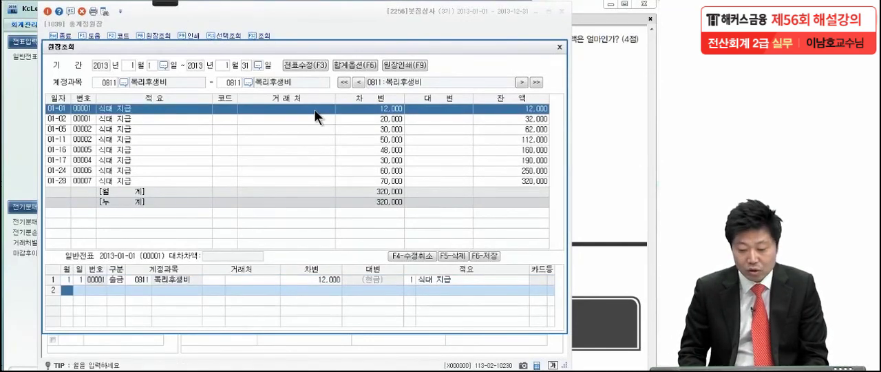
click(314, 109)
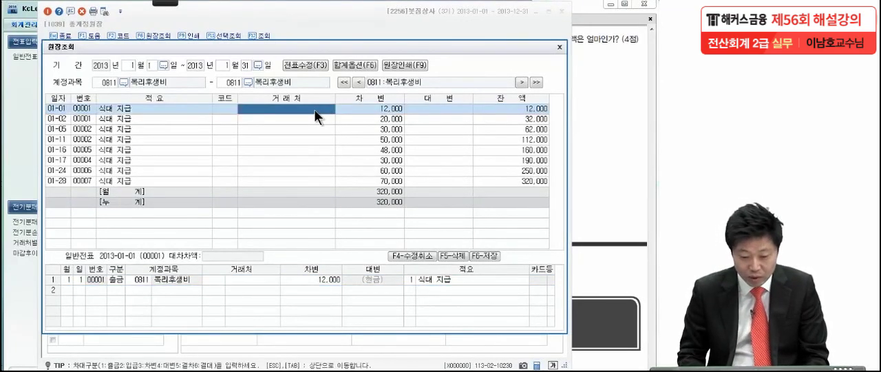
key(Down)
key(Down)
key(Down)
key(Down)
key(Down)
key(Down)
key(Down)
key(Down)
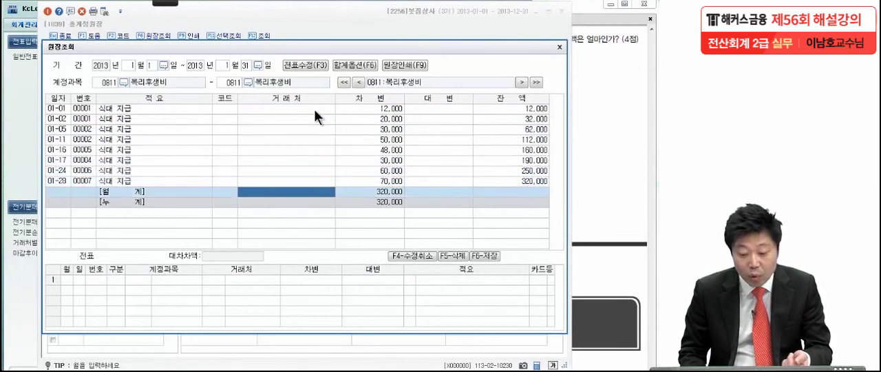
click(560, 46)
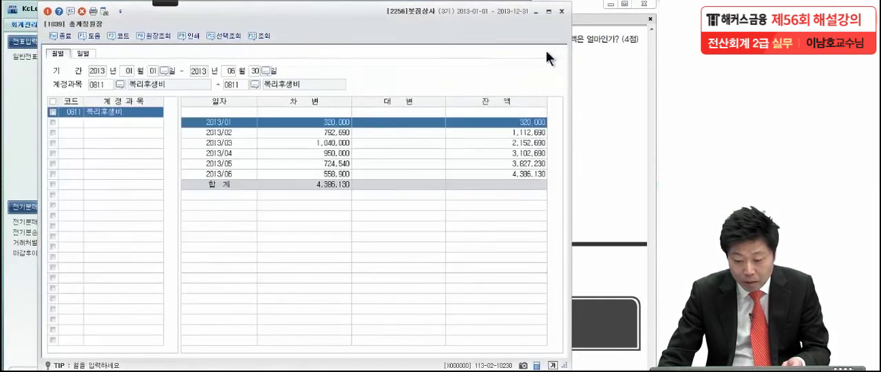
- Drill into March's 복리후생비 entries in 원장조회 and go down through the 식대 지급 lines
double_click(328, 143)
click(243, 123)
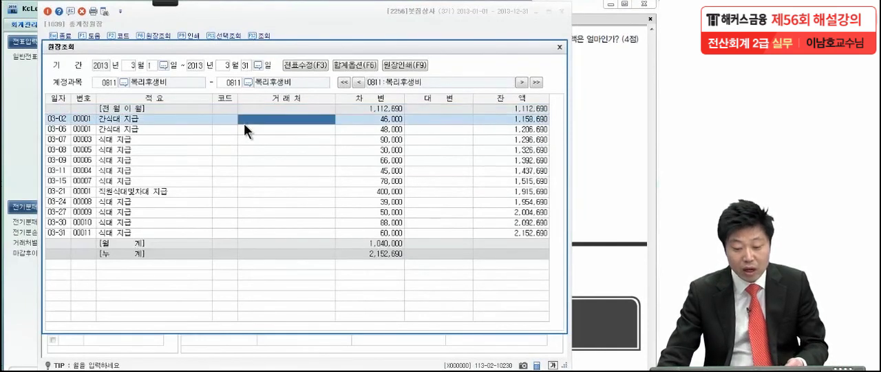
key(Down)
key(Down)
key(Down)
key(Down)
key(Down)
key(Down)
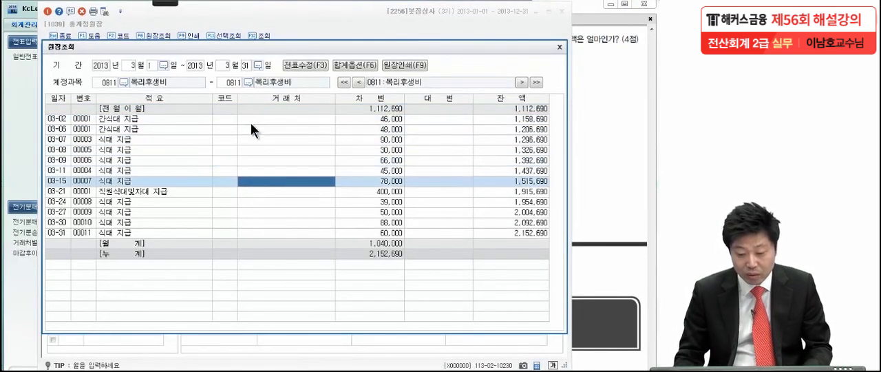
- Show the voucher details under March's ledger and step through the entries from 03-02 to 03-30
double_click(282, 113)
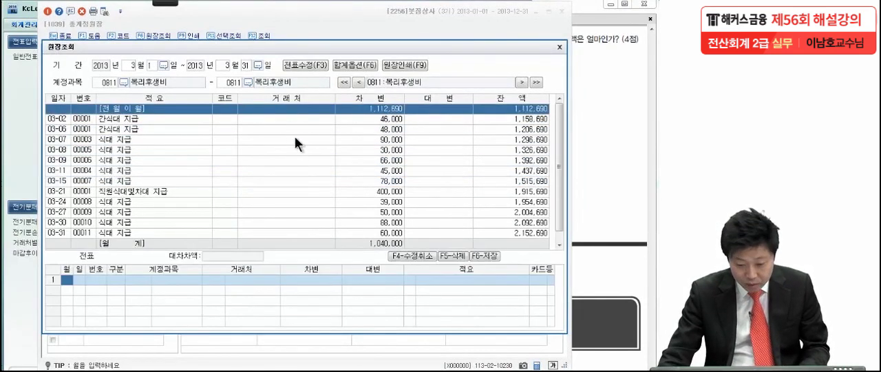
click(294, 120)
double_click(294, 121)
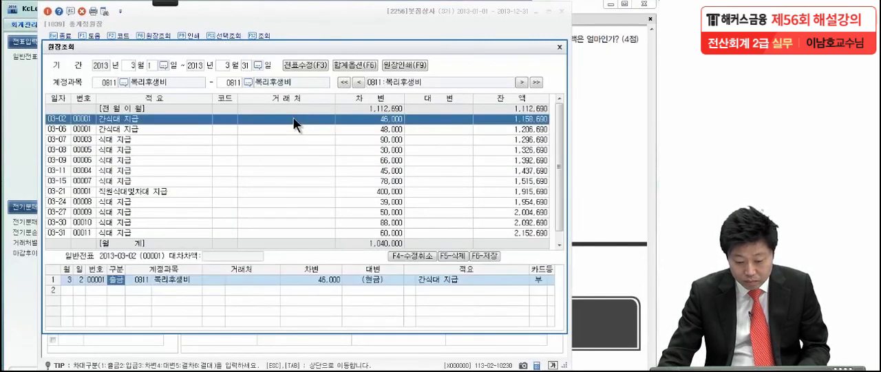
key(Down)
key(Down)
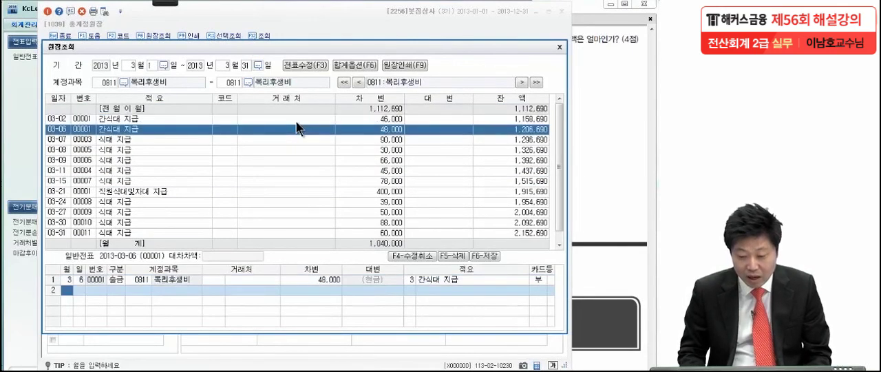
key(Down)
key(Down)
key(Down)
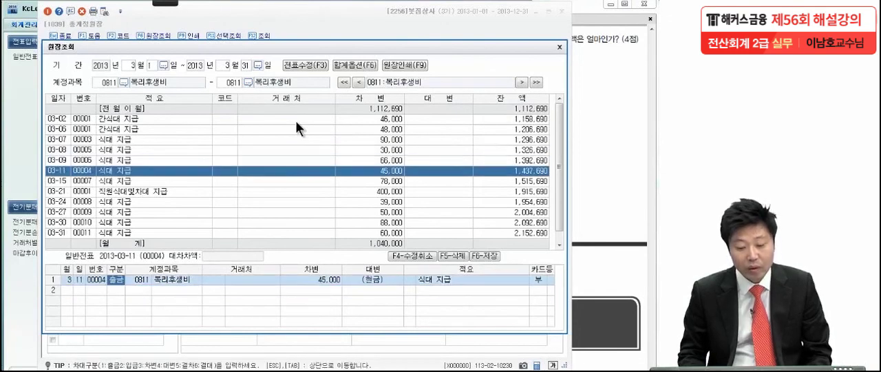
key(Down)
key(Down)
key(Down)
key(Down)
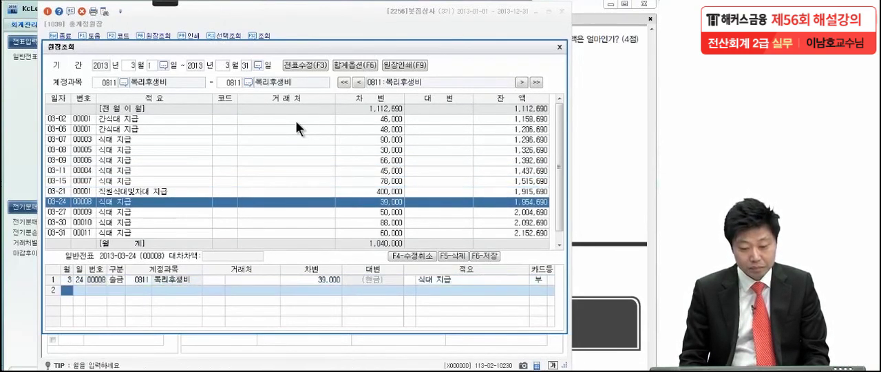
key(Down)
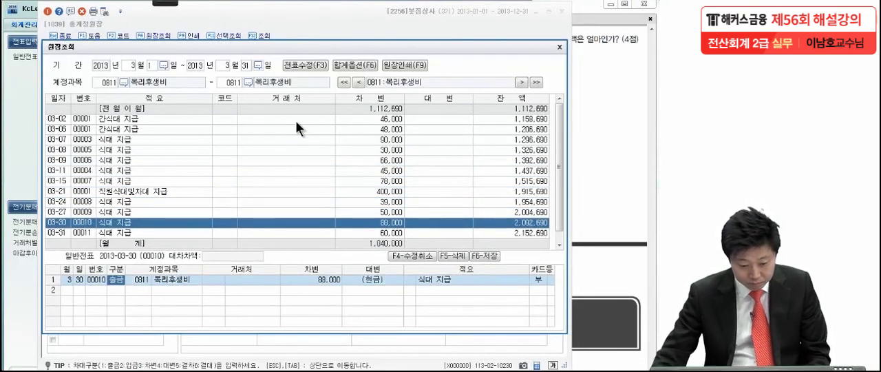
- Check March's monthly and cumulative total rows, close 원장조회, and bring the exam PDF with item (3) to the front
click(307, 226)
click(316, 240)
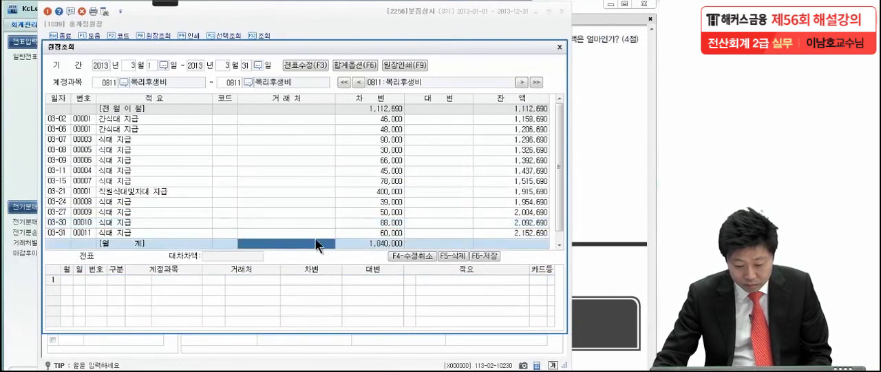
scroll(318, 239, down, 1)
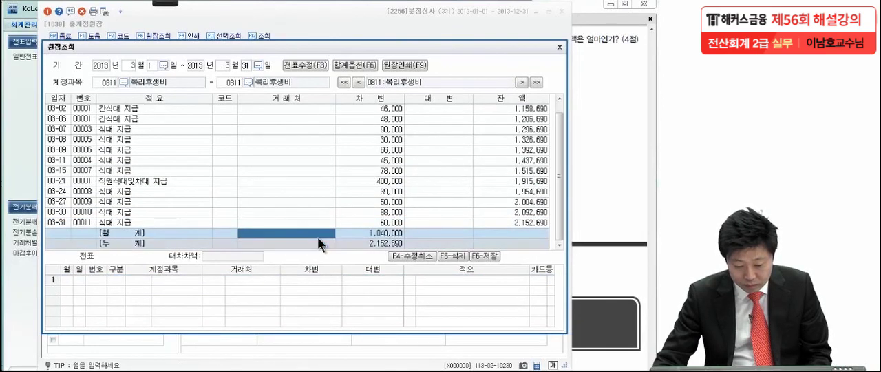
click(559, 47)
click(599, 115)
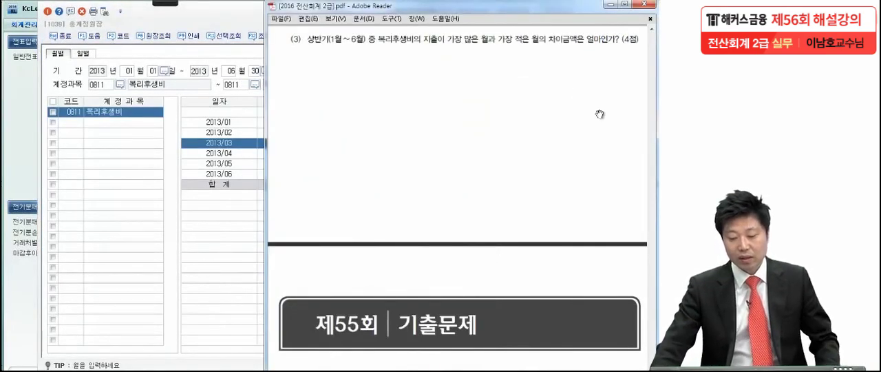